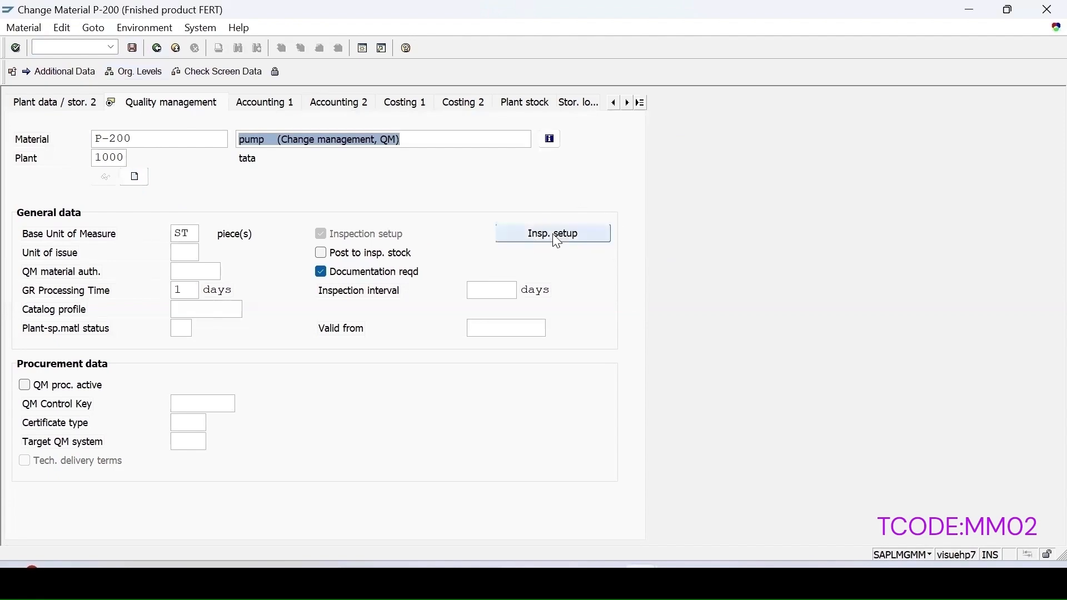
# Step: Open P-200's inspection setup and pick type 03 In-Process Insp. for Production Order from the type list
pyautogui.click(576, 234)
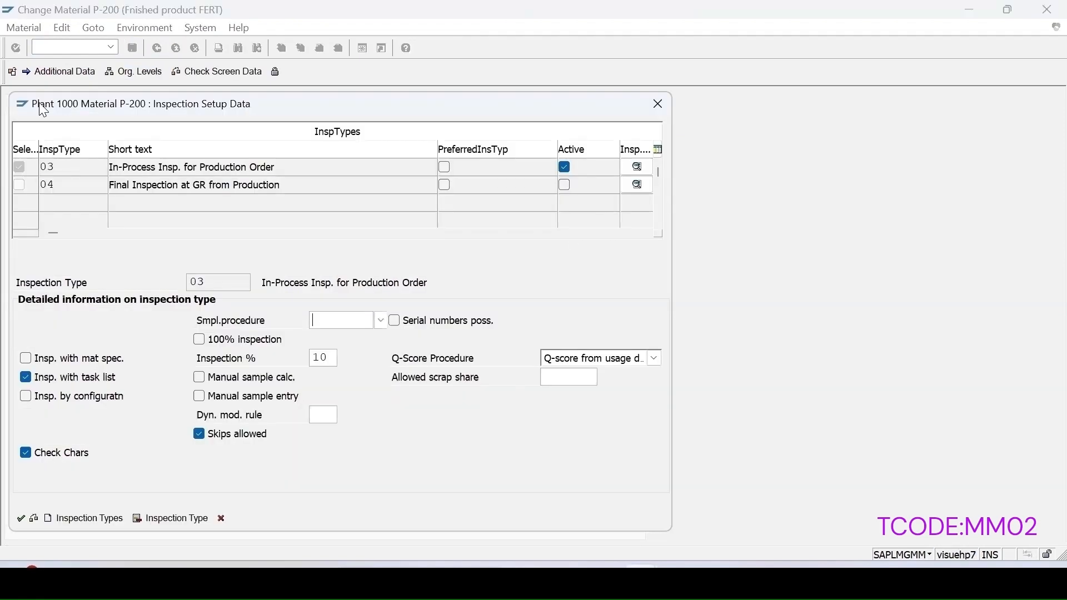
pyautogui.moveTo(173, 109); pyautogui.dragTo(436, 119)
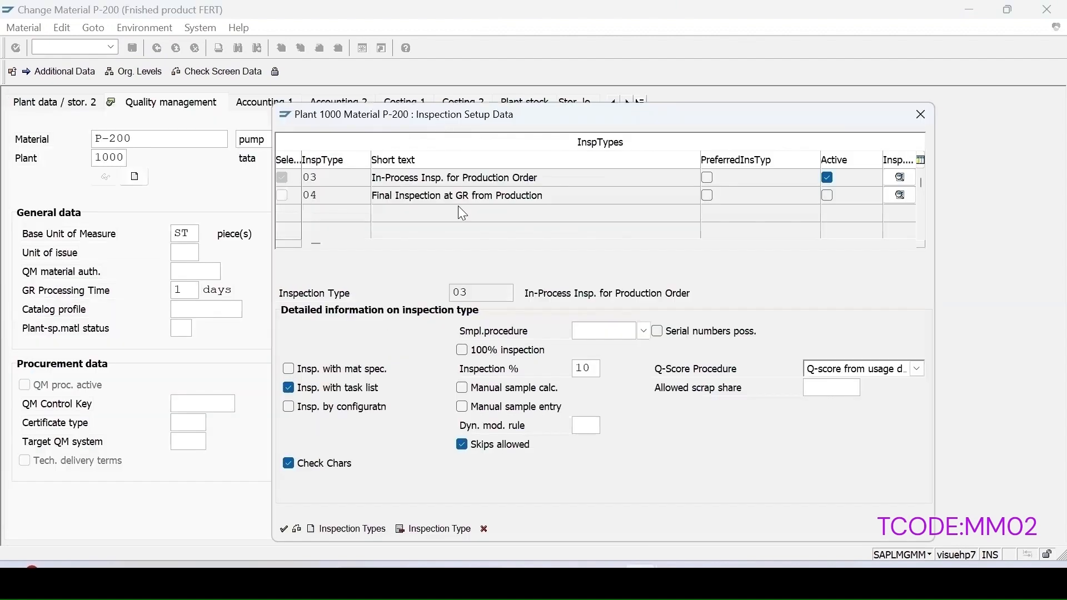
pyautogui.click(345, 174)
pyautogui.click(375, 178)
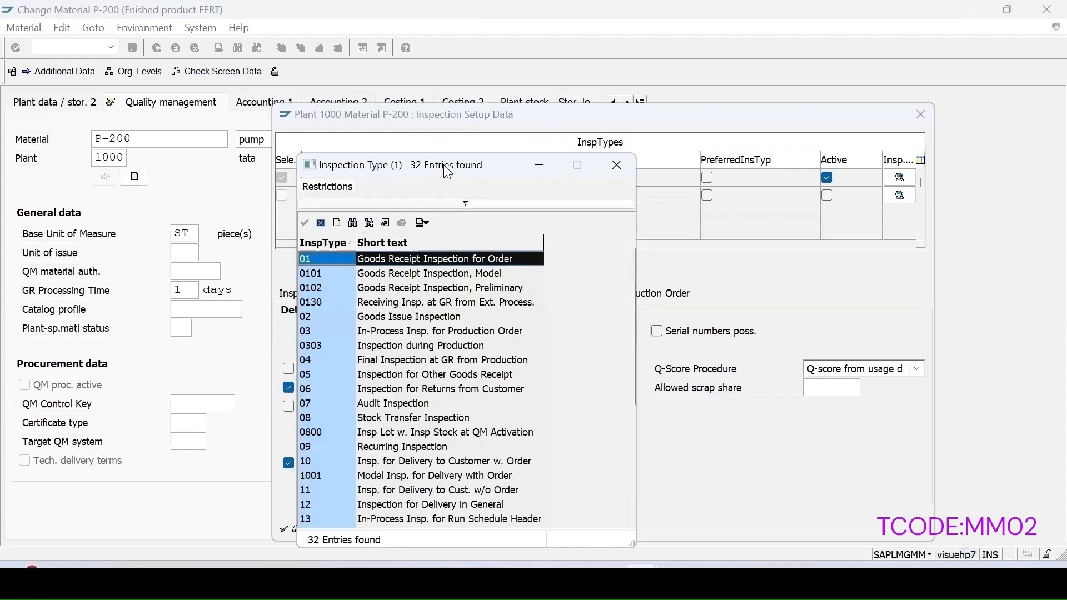
pyautogui.moveTo(443, 165); pyautogui.dragTo(598, 155)
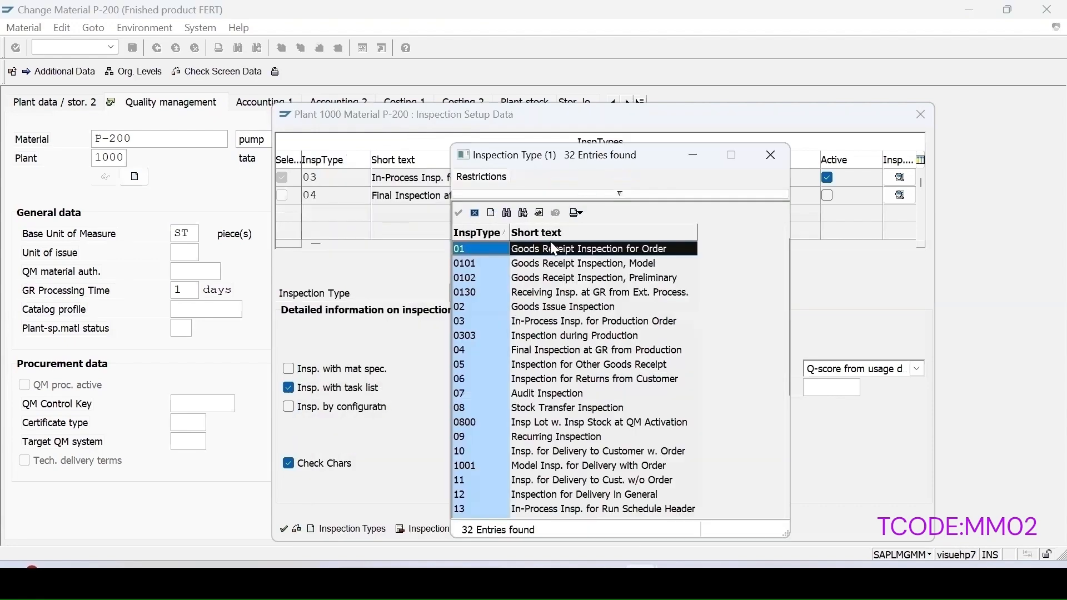
pyautogui.click(549, 322)
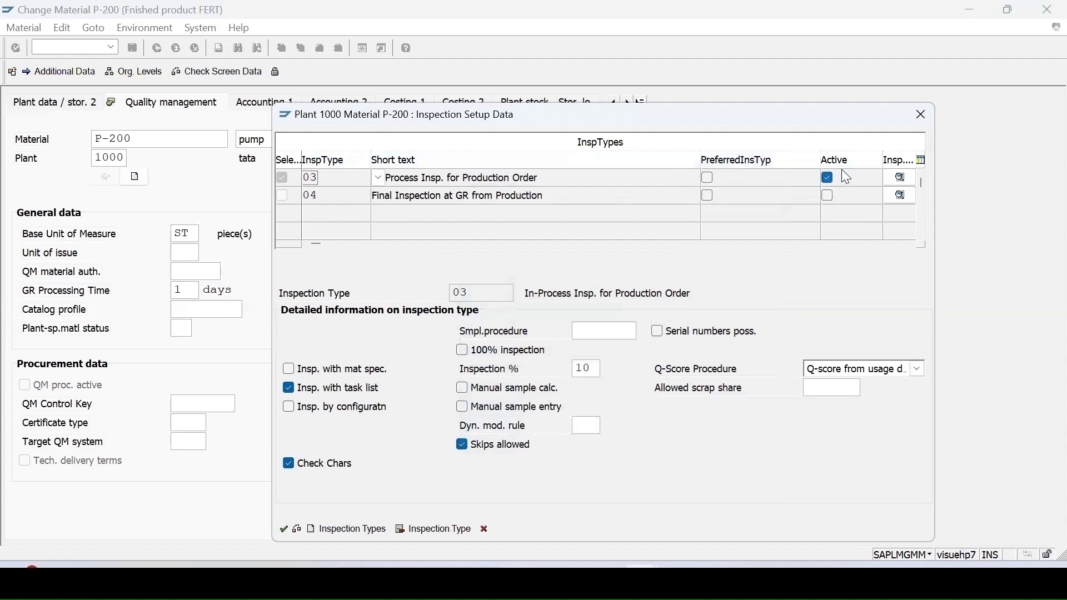
# Step: Review the details of inspection types 04 and 03
pyautogui.click(346, 202)
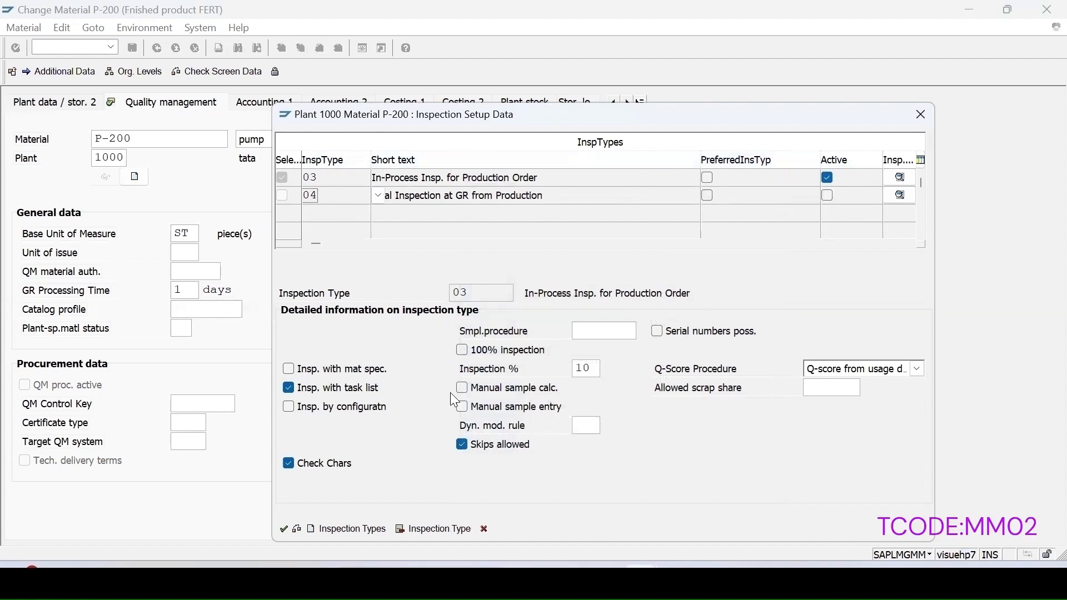
pyautogui.click(900, 195)
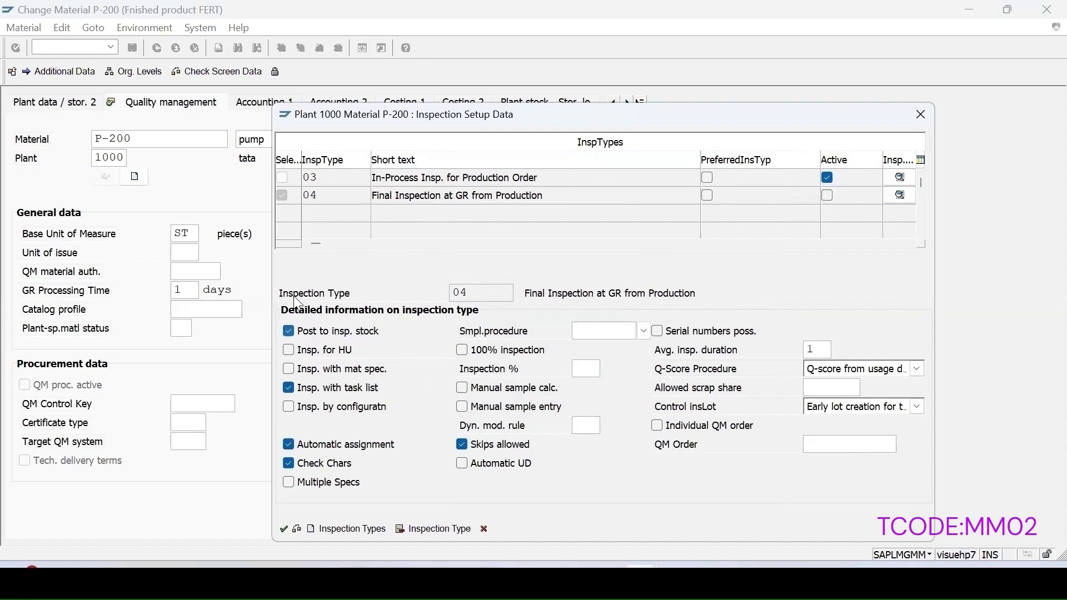
pyautogui.click(339, 178)
pyautogui.doubleClick(337, 179)
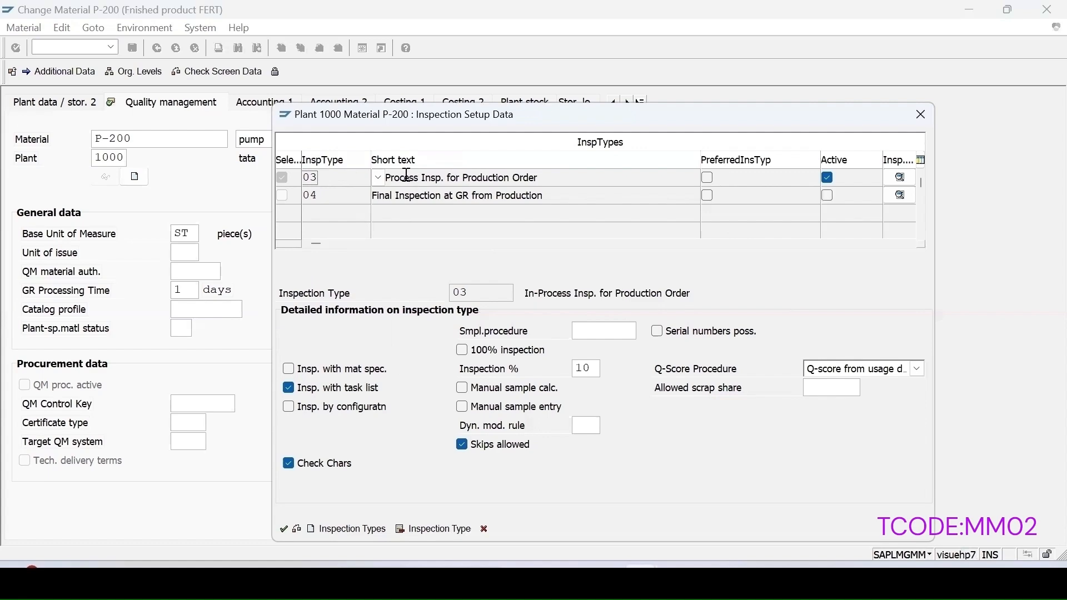
pyautogui.doubleClick(420, 195)
pyautogui.doubleClick(341, 181)
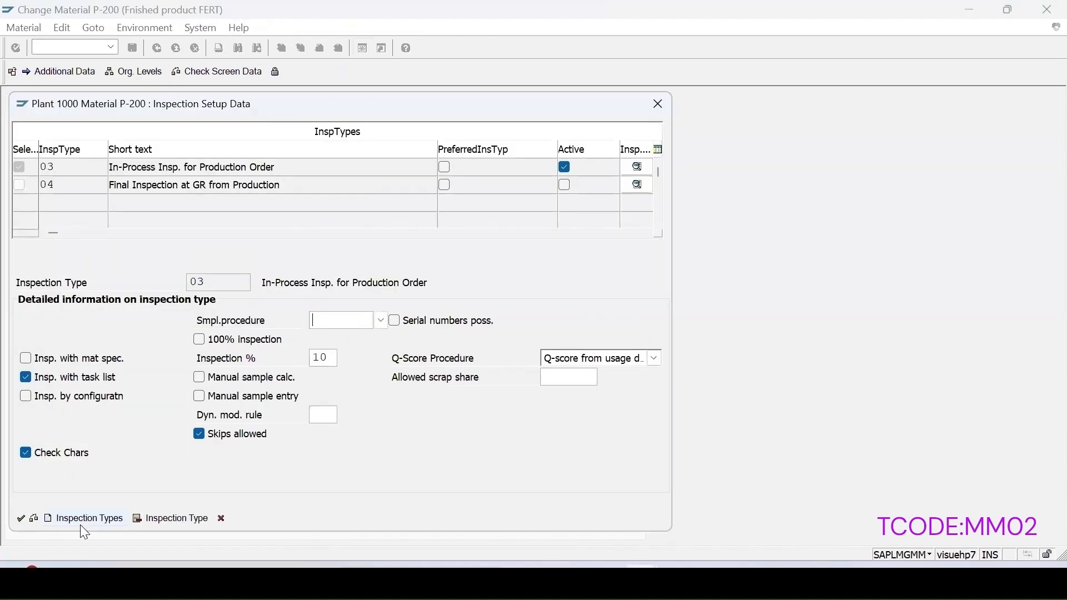
# Step: Add active inspection type 89 to P-200's inspection setup and save the material
pyautogui.click(82, 520)
pyautogui.write('89')
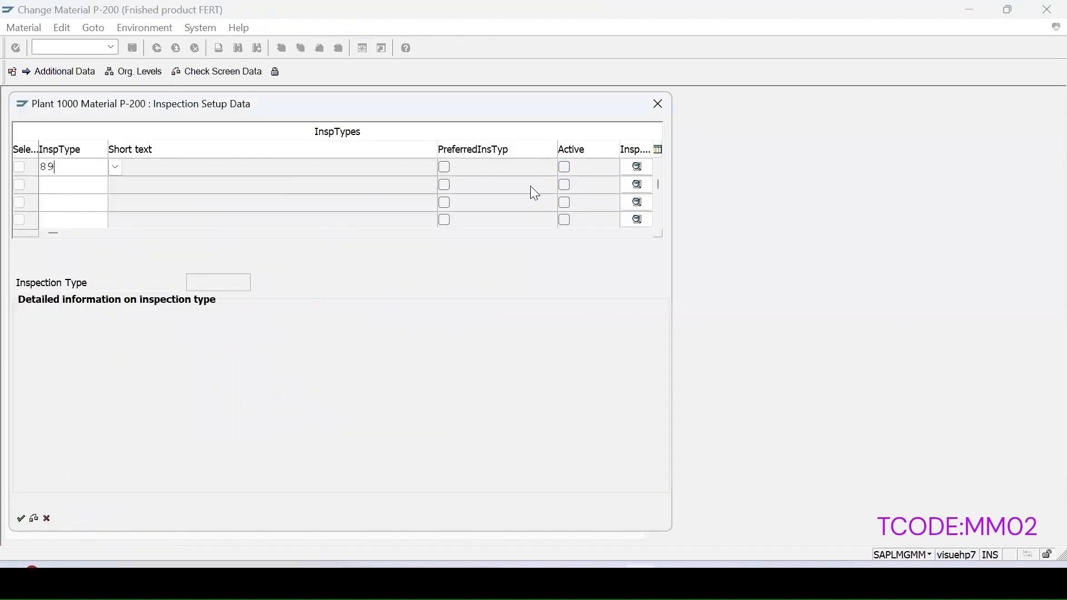
pyautogui.click(566, 167)
pyautogui.click(21, 518)
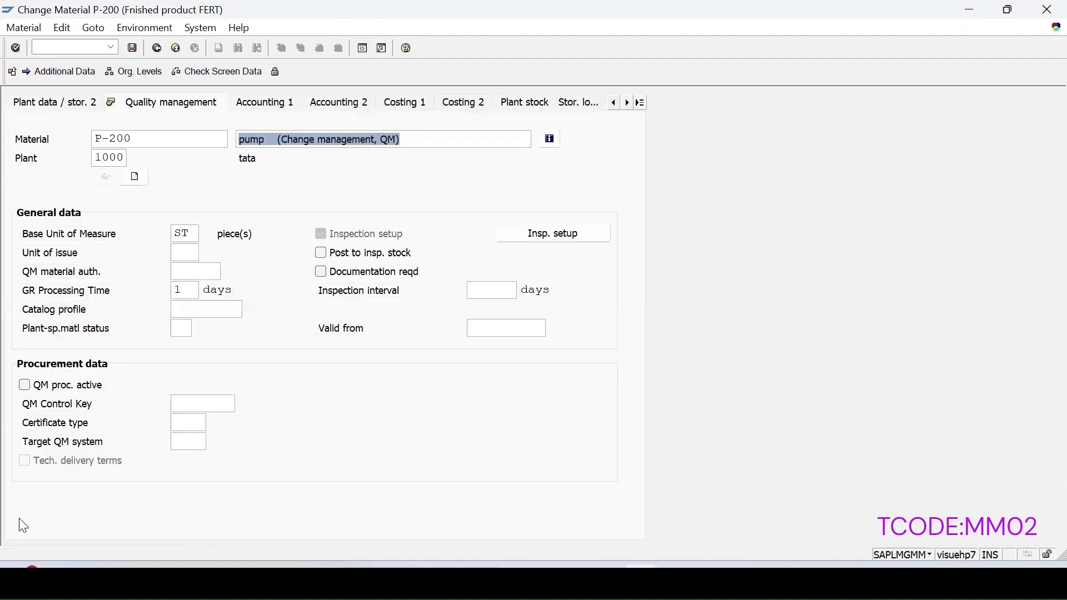
pyautogui.click(132, 48)
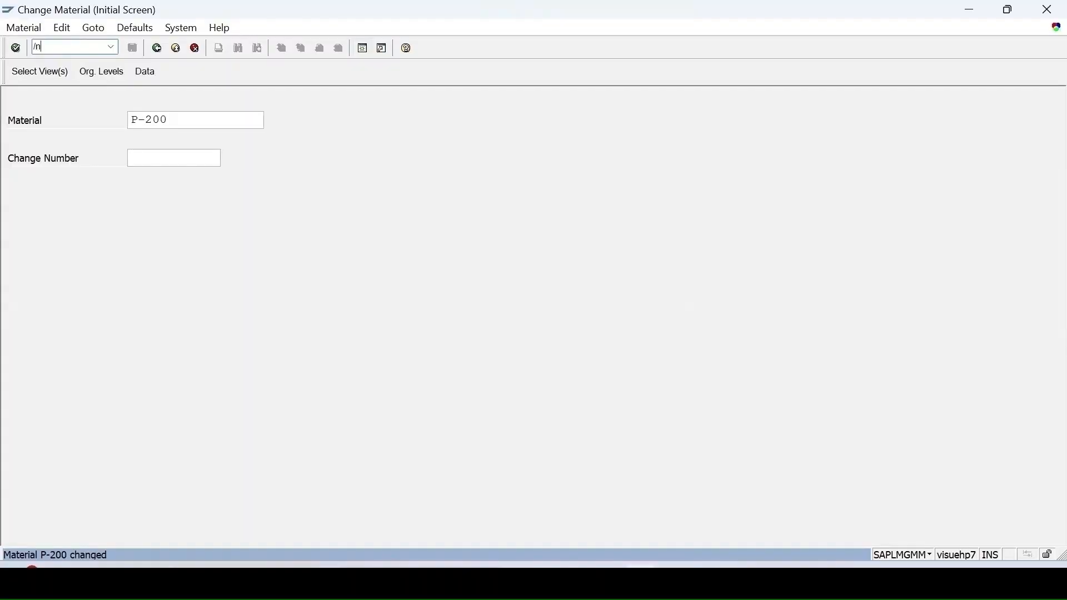
# Step: Start transaction QS21 to create a master inspection characteristic
pyautogui.write('Qs21')
pyautogui.press('Return')
# Step: Enter LENGTH1 as the new master inspection characteristic name
pyautogui.click(182, 159)
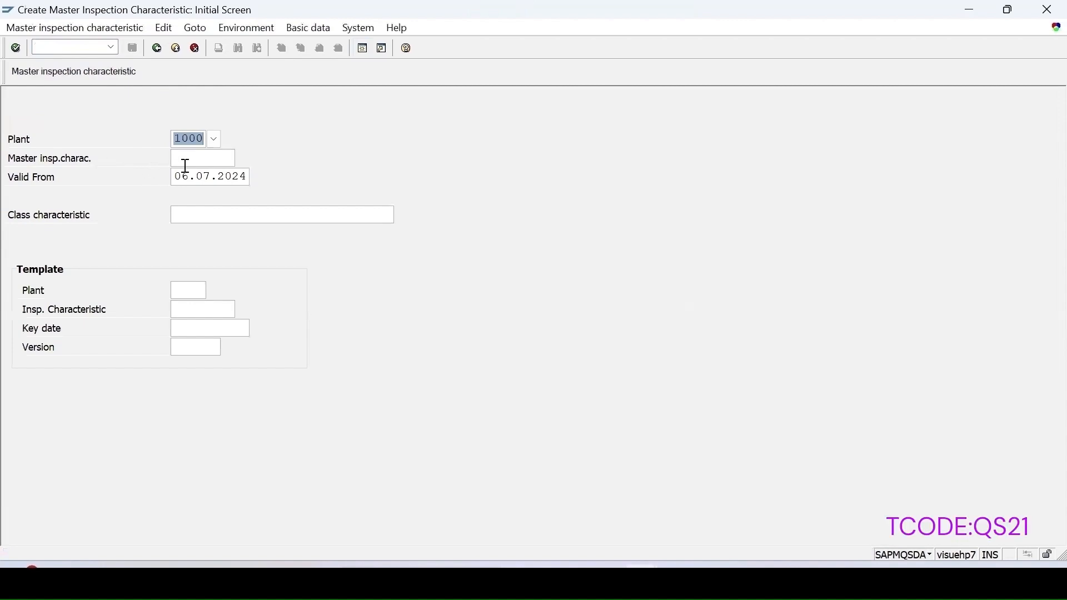
pyautogui.write('Le')
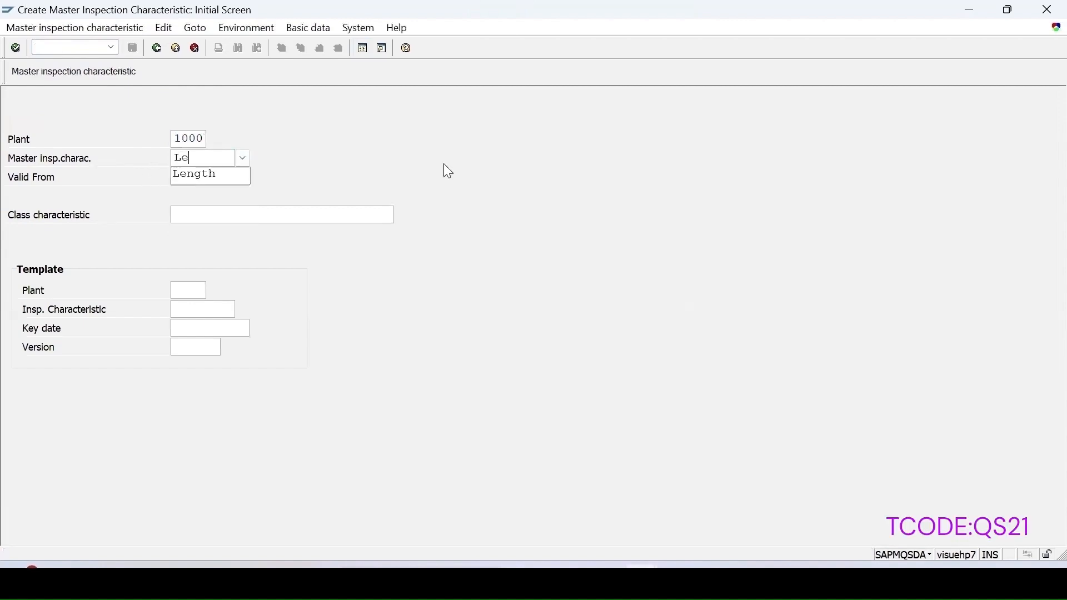
pyautogui.click(222, 174)
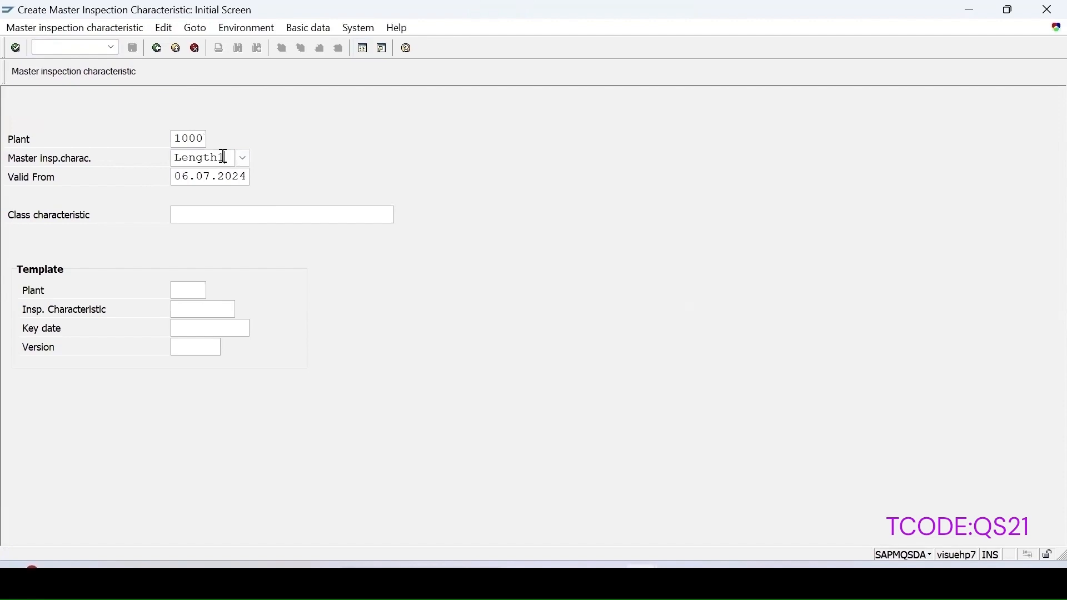
pyautogui.write('1')
pyautogui.press('Return')
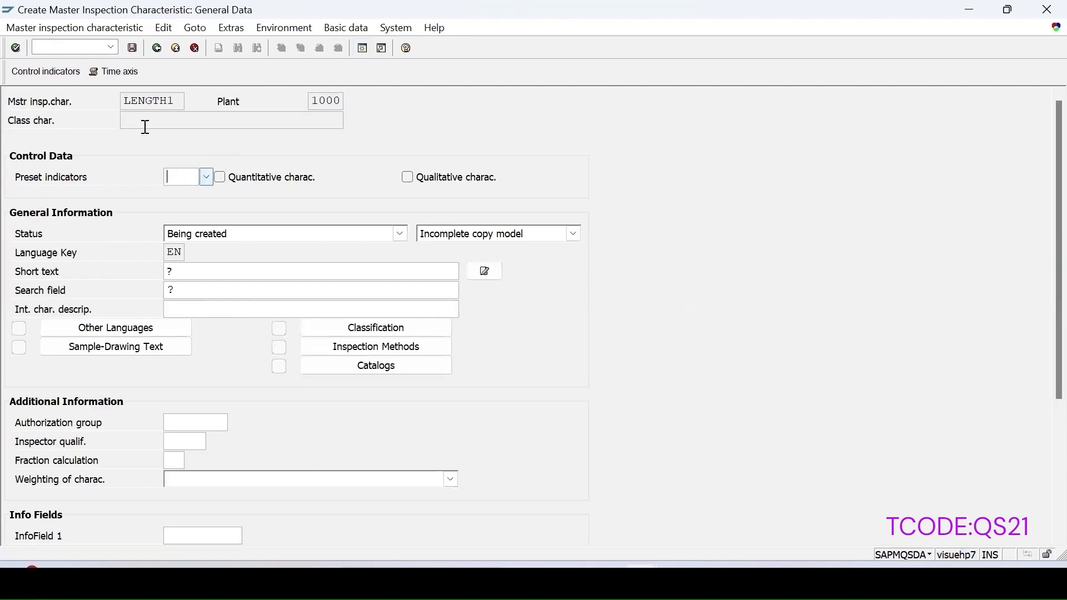
# Step: Make LENGTH1 a quantitative complete copy model with short text and search field LENGTH1
pyautogui.click(574, 233)
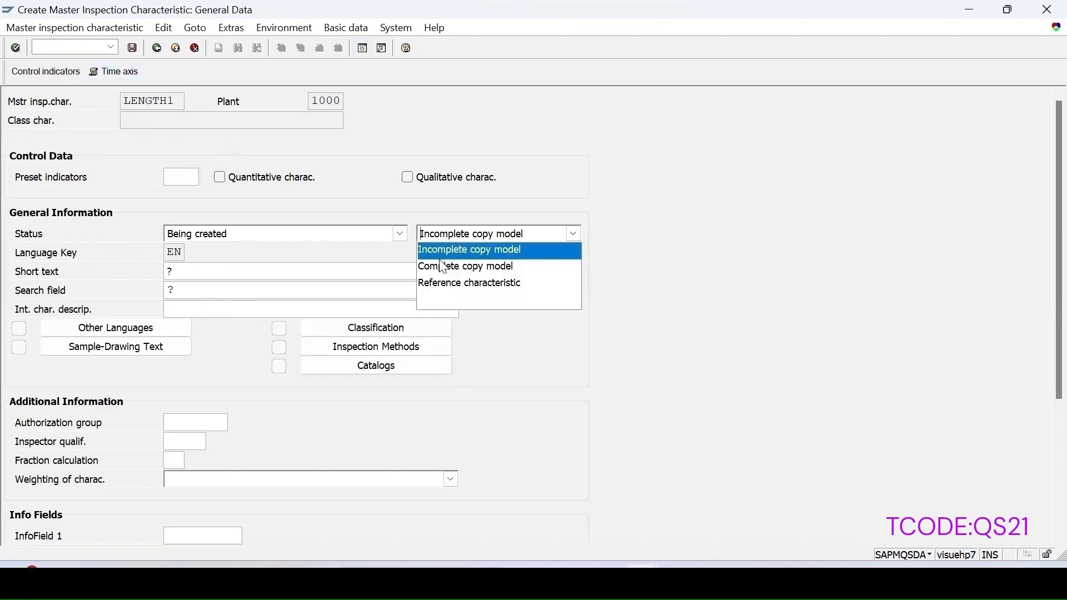
pyautogui.click(440, 267)
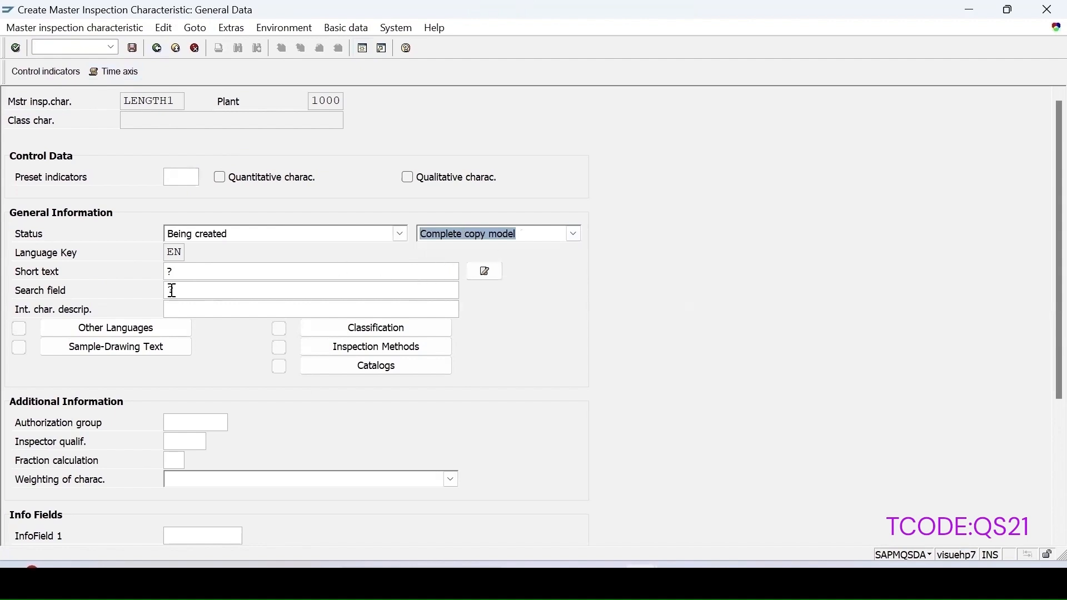
pyautogui.click(177, 104)
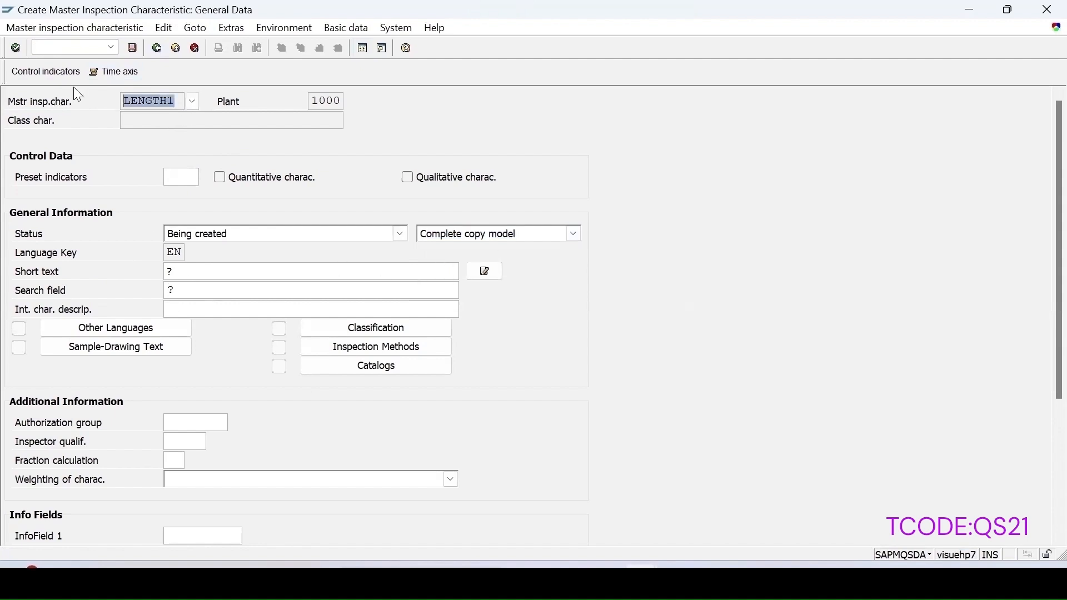
pyautogui.click(215, 272)
pyautogui.hotkey('ctrl', 'v')
pyautogui.click(179, 290)
pyautogui.hotkey('ctrl', 'v')
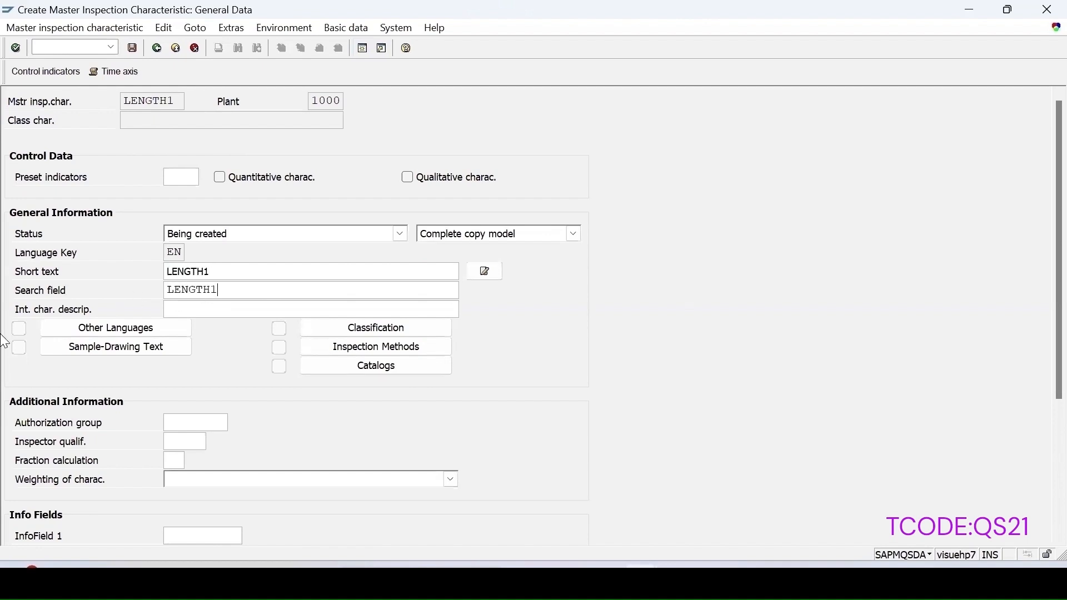
pyautogui.press('Return')
pyautogui.click(220, 177)
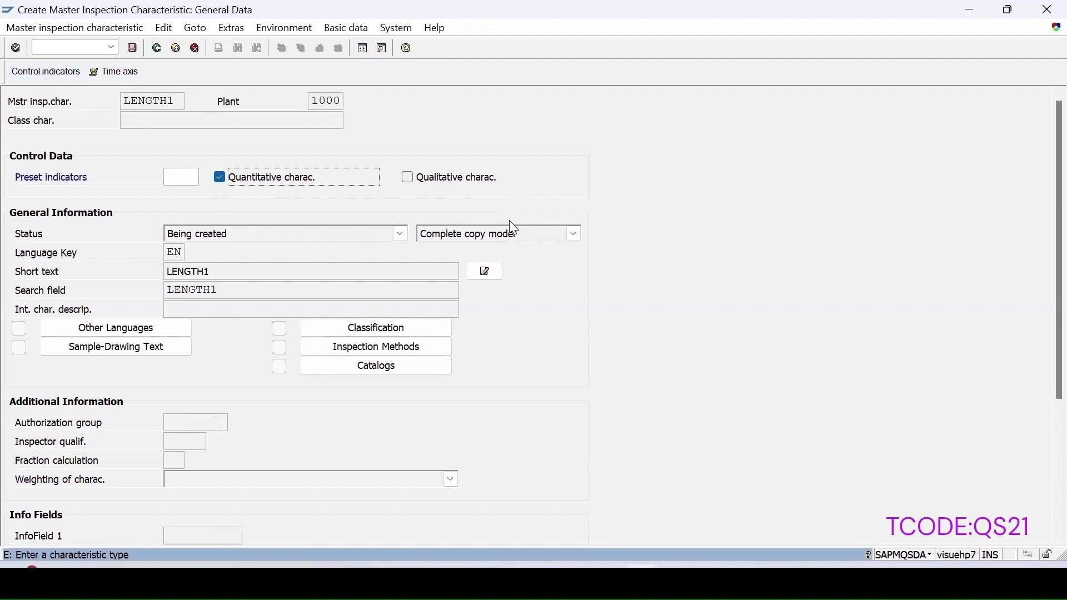
# Step: Require lower and upper specification limits and a sampling procedure in LENGTH1's control indicators
pyautogui.click(46, 70)
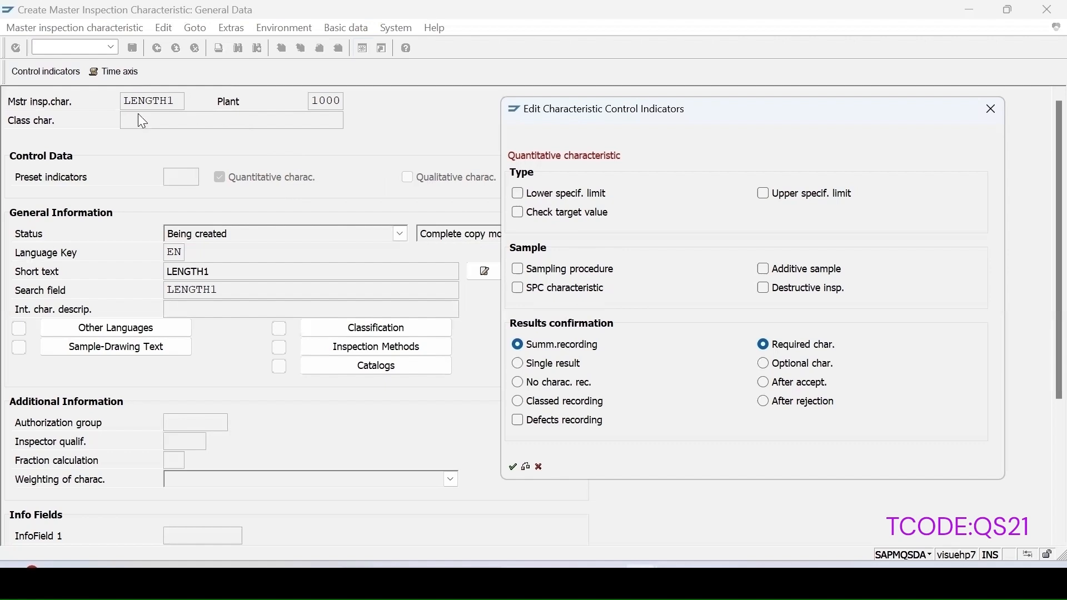
pyautogui.click(518, 195)
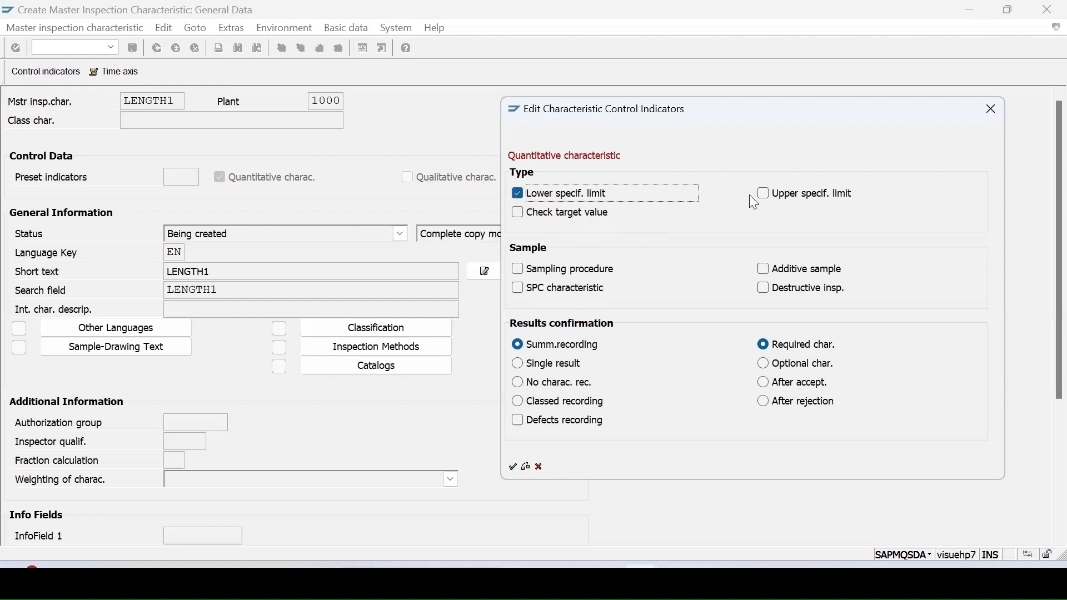
pyautogui.click(764, 194)
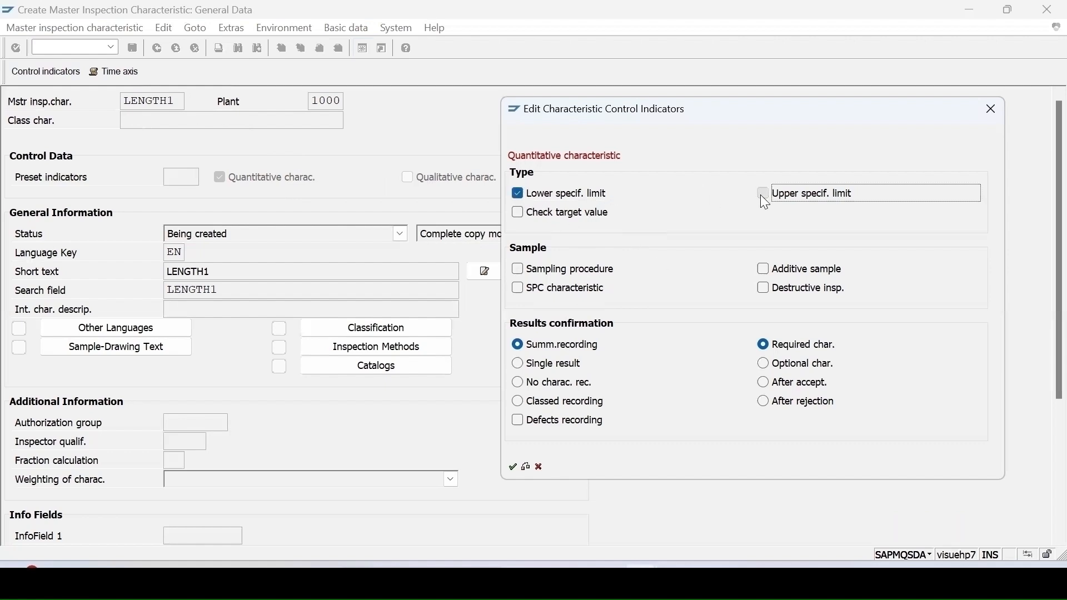
pyautogui.click(518, 269)
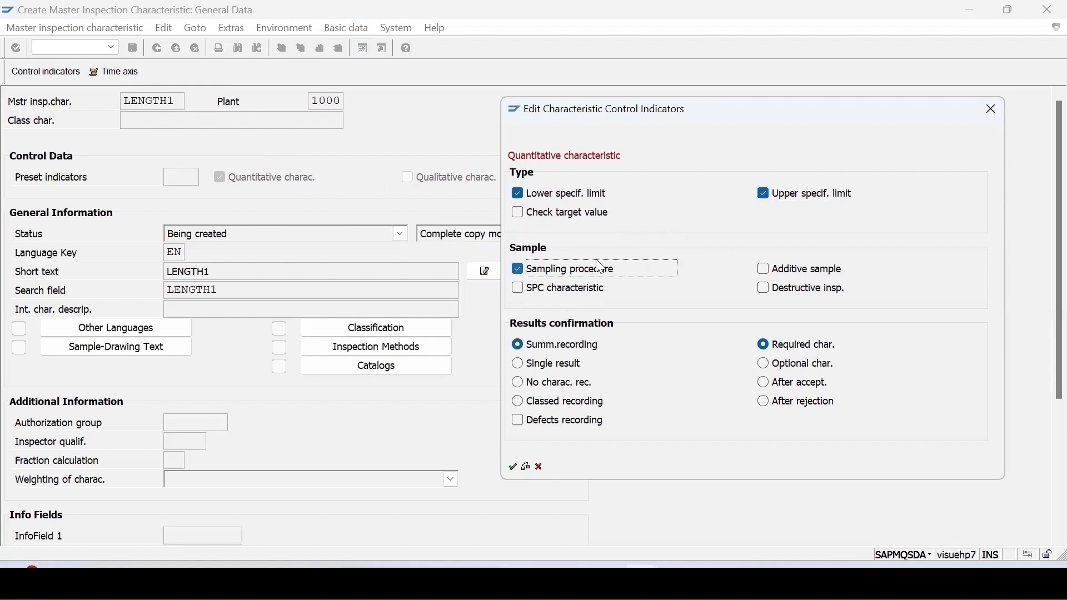
pyautogui.click(513, 468)
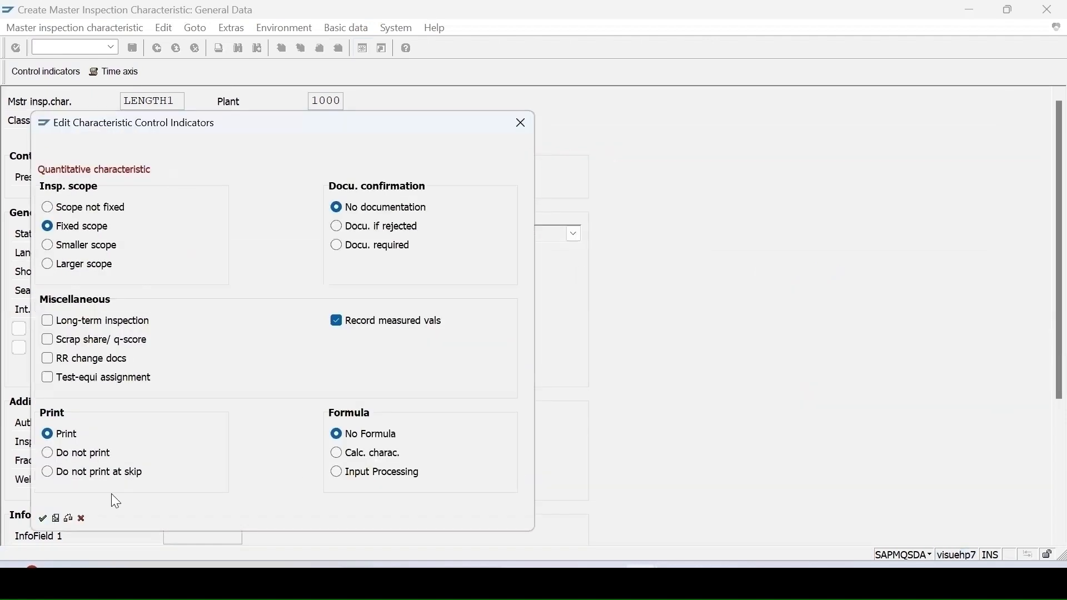
pyautogui.click(42, 519)
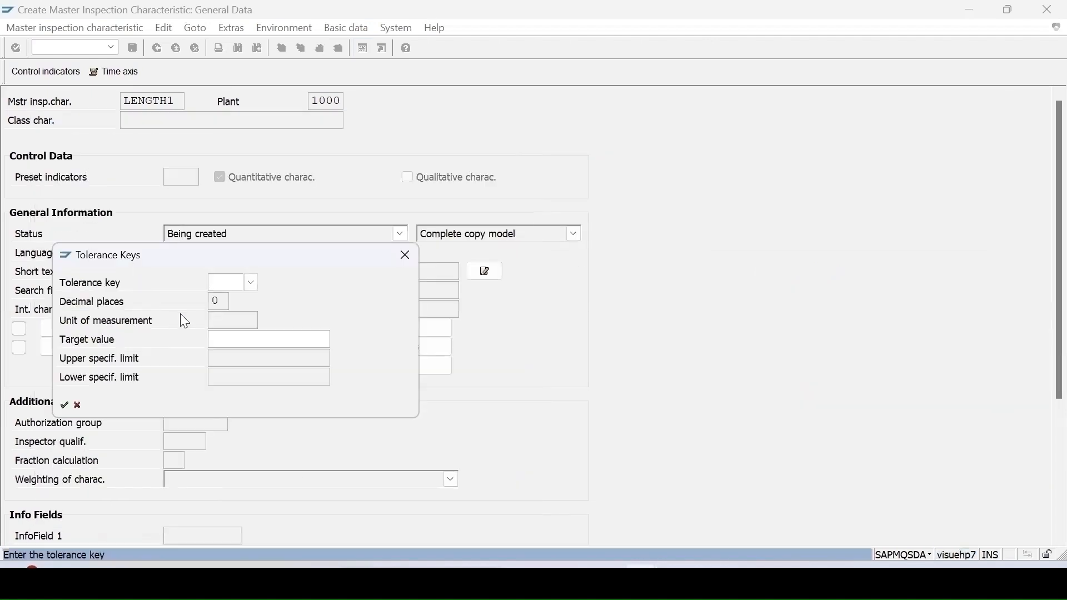
# Step: Give LENGTH1 lower limit 5 and upper limit 10, then save the characteristic
pyautogui.press('Return')
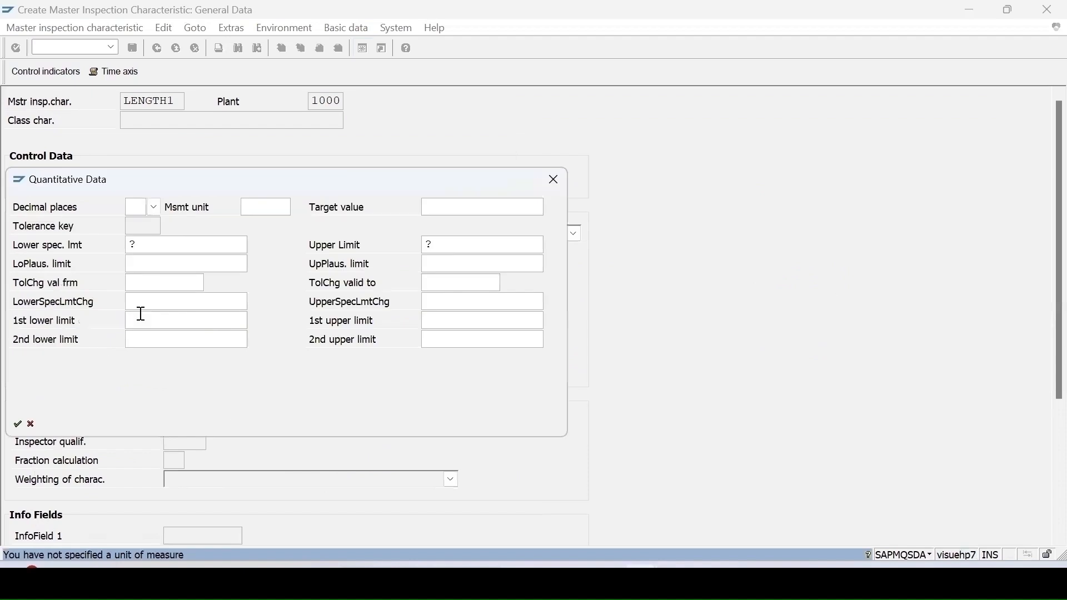
pyautogui.moveTo(343, 172); pyautogui.dragTo(594, 180)
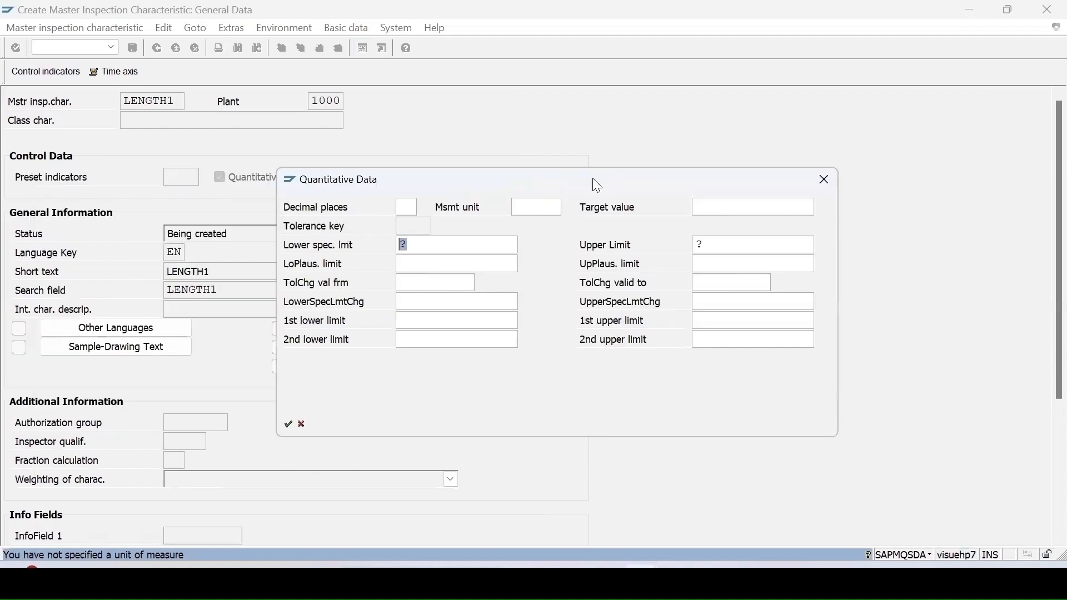
pyautogui.write('5')
pyautogui.press('Tab')
pyautogui.write('10')
pyautogui.click(288, 424)
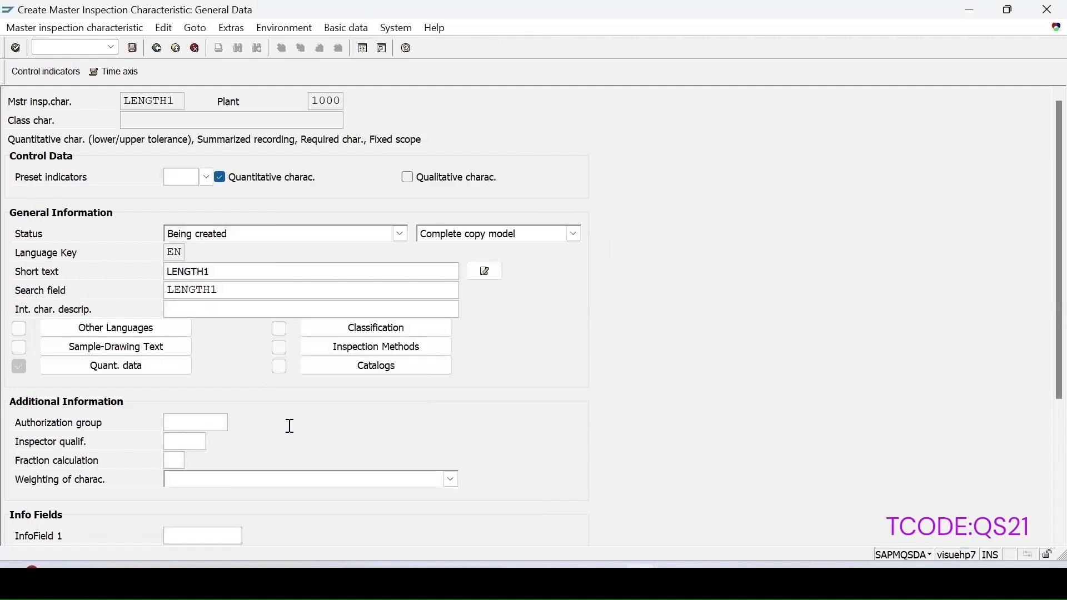
pyautogui.click(132, 48)
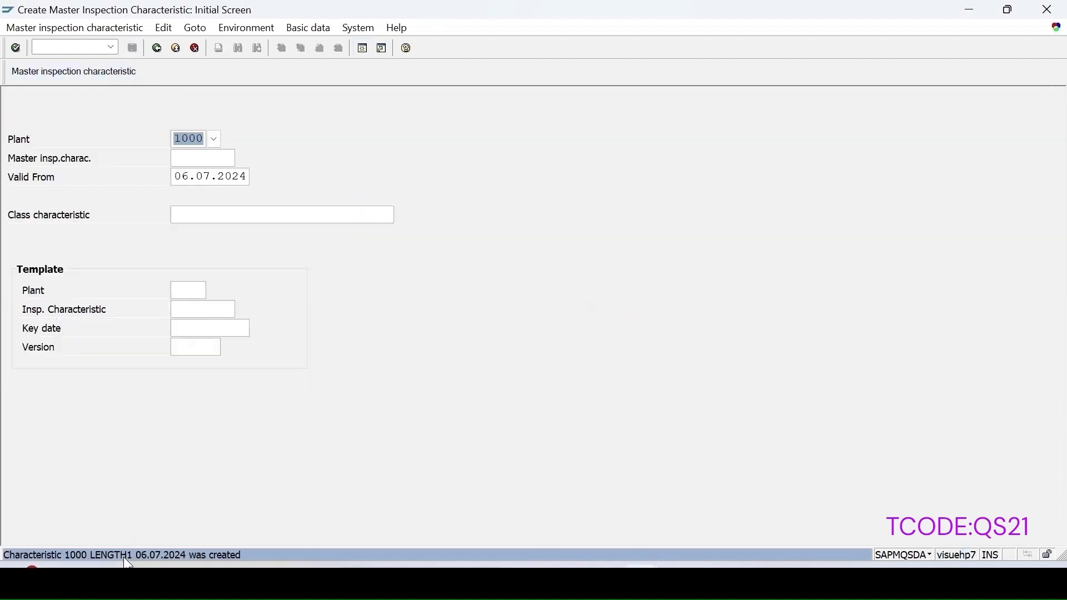
# Step: Create characteristic COLOR1 as a qualitative complete copy model with status Released
pyautogui.press('Tab')
pyautogui.write('Col')
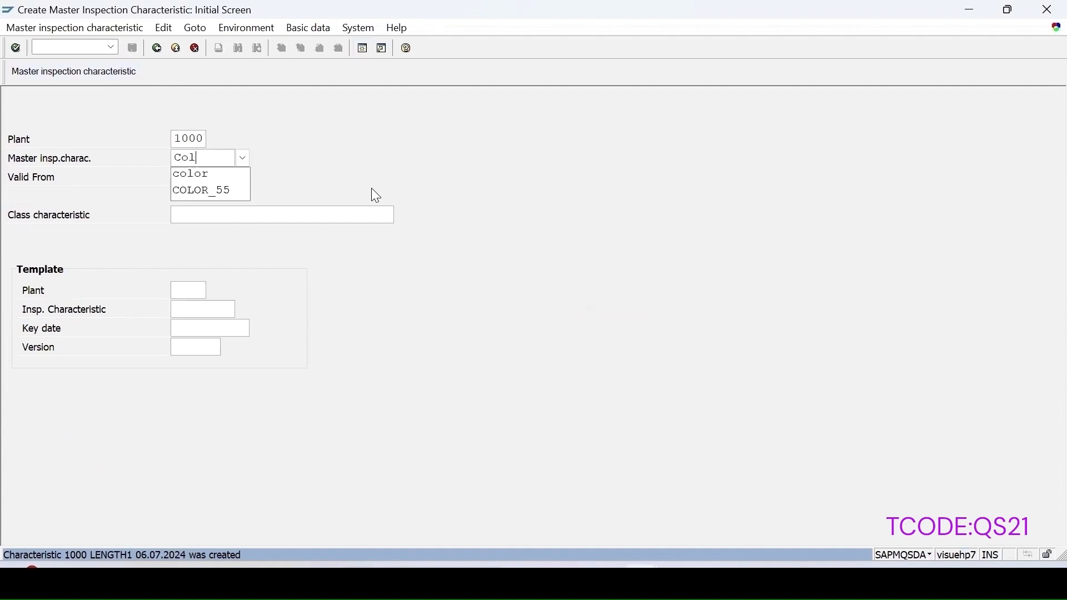
pyautogui.write('or1')
pyautogui.press('Return')
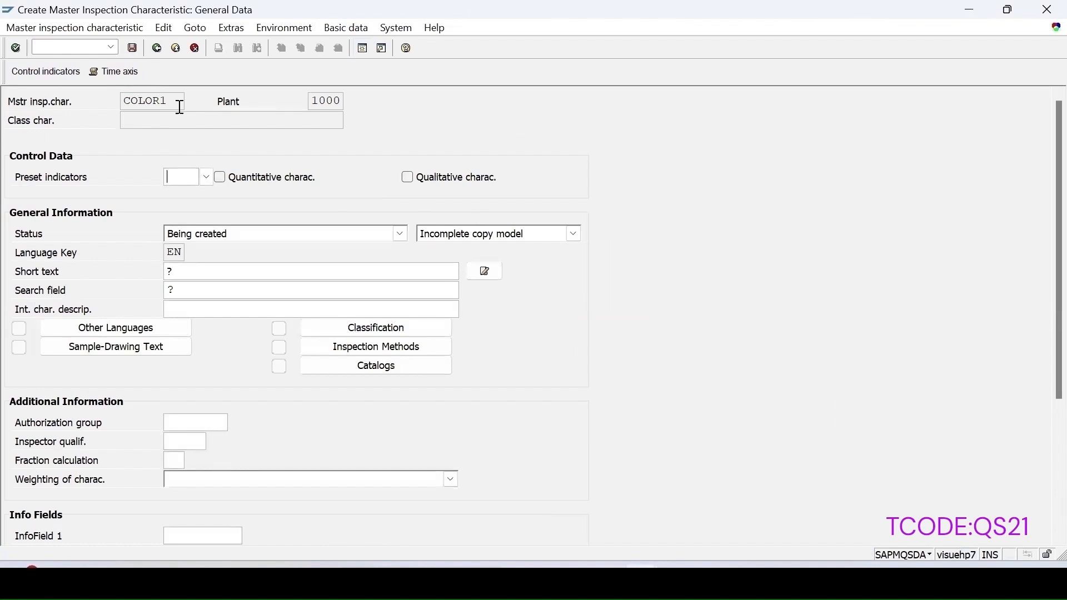
pyautogui.click(405, 178)
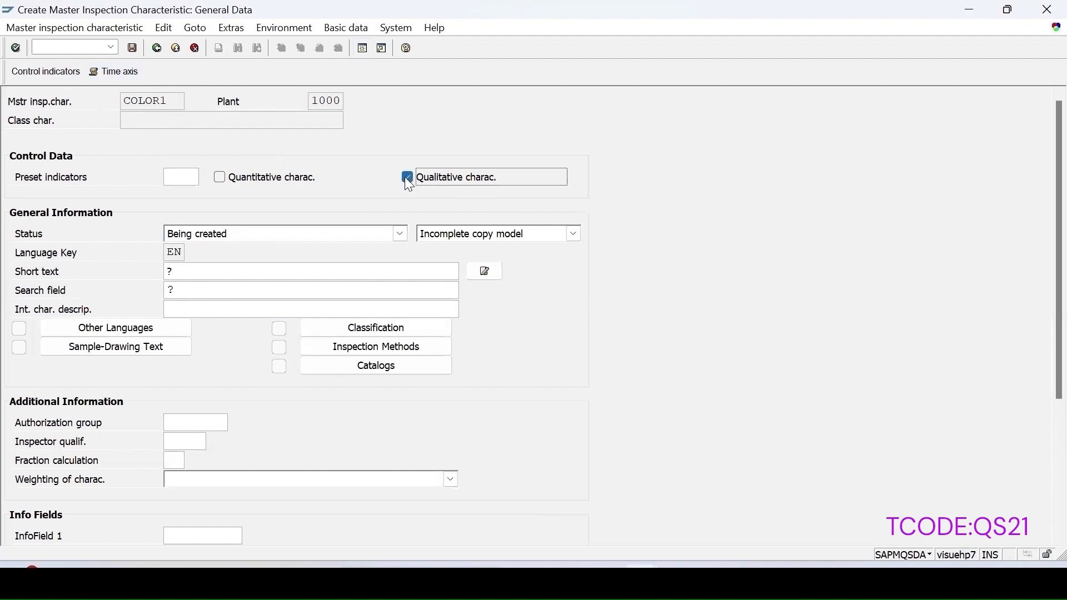
pyautogui.click(493, 239)
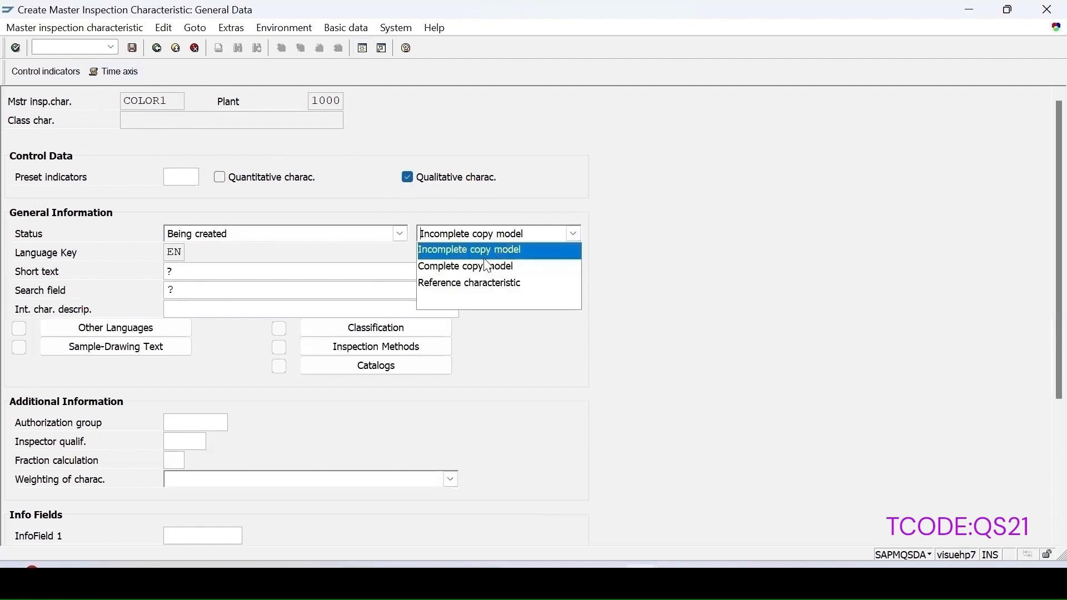
pyautogui.click(447, 267)
pyautogui.click(229, 236)
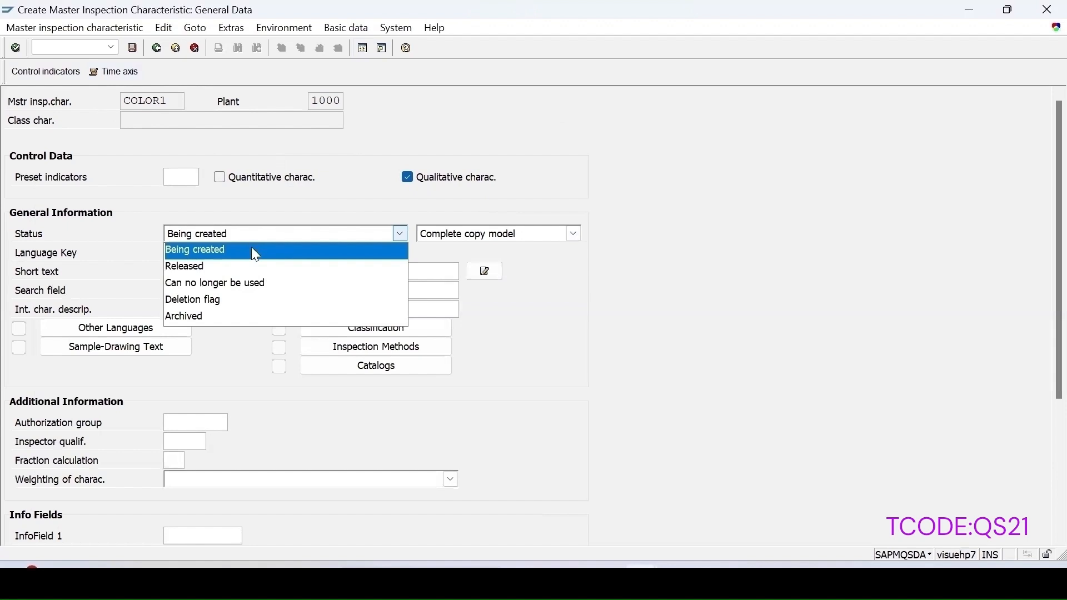
pyautogui.click(208, 263)
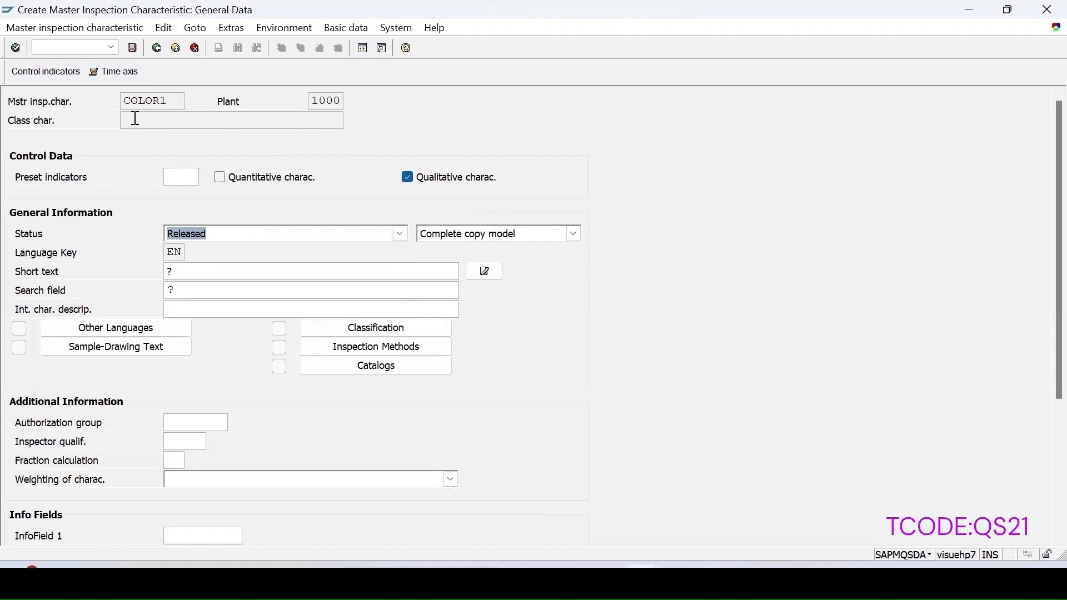
# Step: Copy the name COLOR1 into the short text and search field
pyautogui.moveTo(176, 105); pyautogui.dragTo(12, 100)
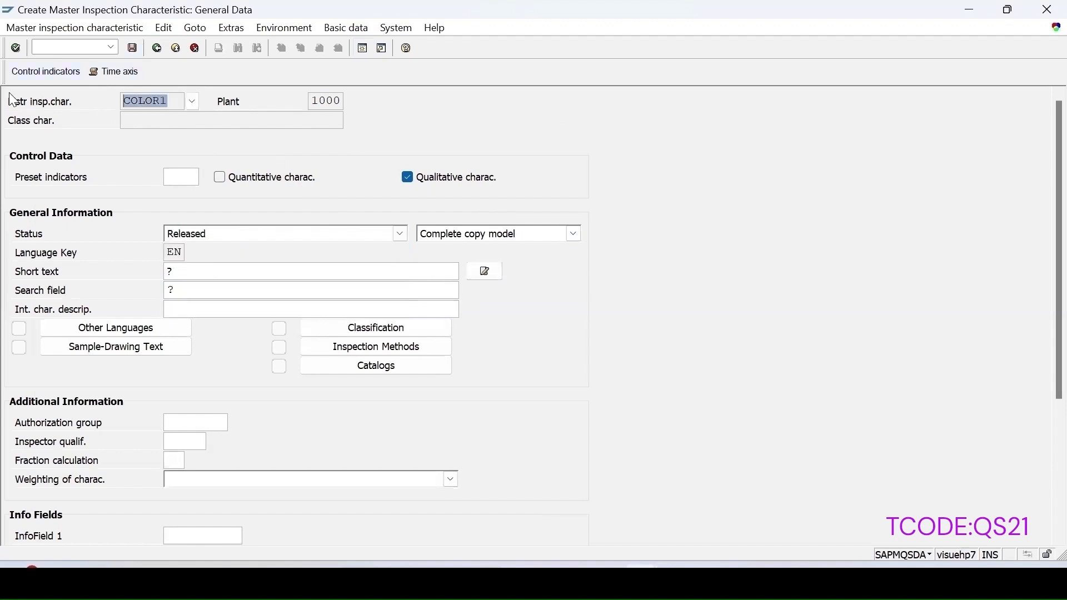
pyautogui.moveTo(202, 272); pyautogui.dragTo(74, 269)
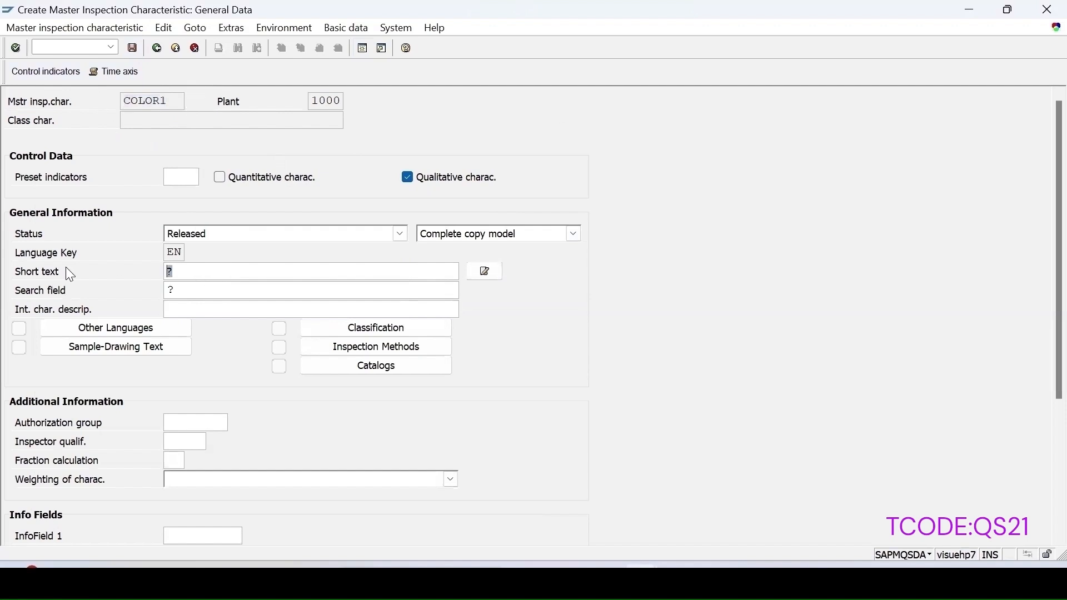
pyautogui.hotkey('ctrl', 'v')
pyautogui.moveTo(191, 293); pyautogui.dragTo(81, 295)
pyautogui.hotkey('ctrl', 'v')
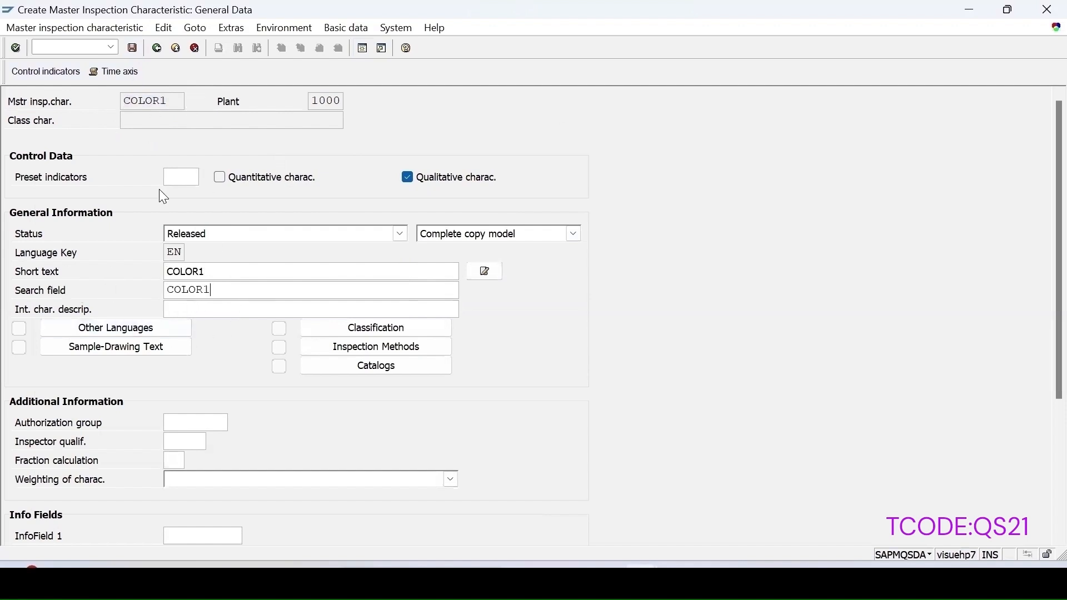
pyautogui.click(34, 79)
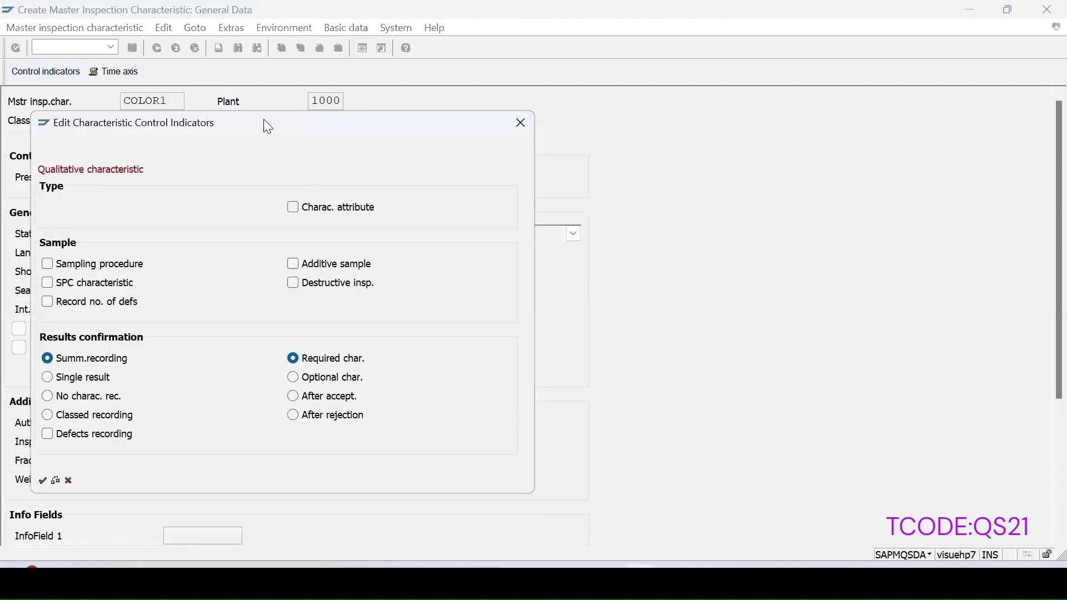
# Step: Mark COLOR1 as a characteristic attribute that requires a sampling procedure
pyautogui.moveTo(268, 124); pyautogui.dragTo(665, 138)
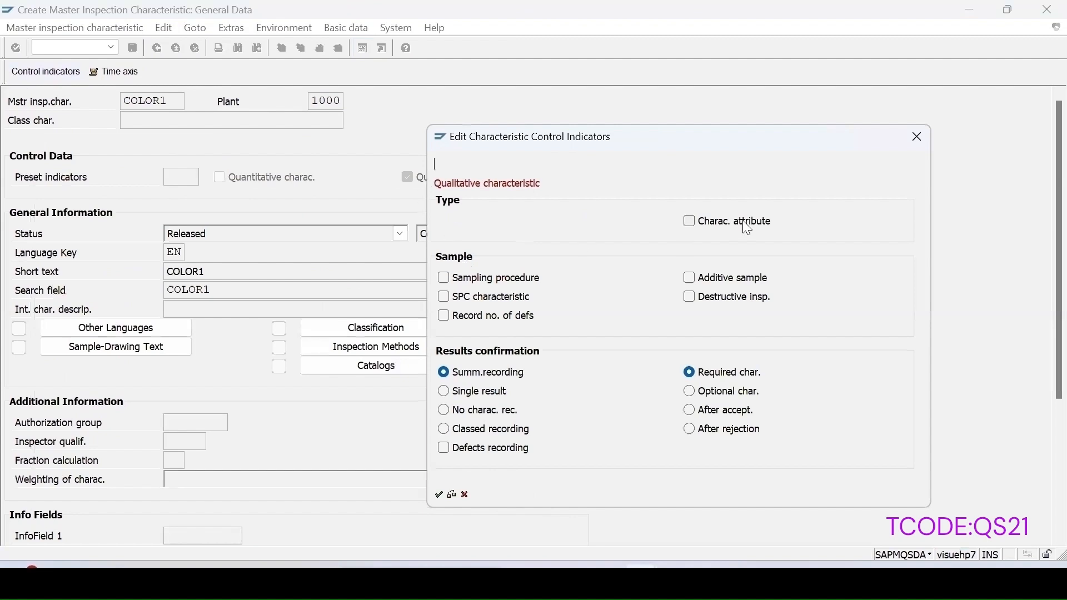
pyautogui.click(689, 222)
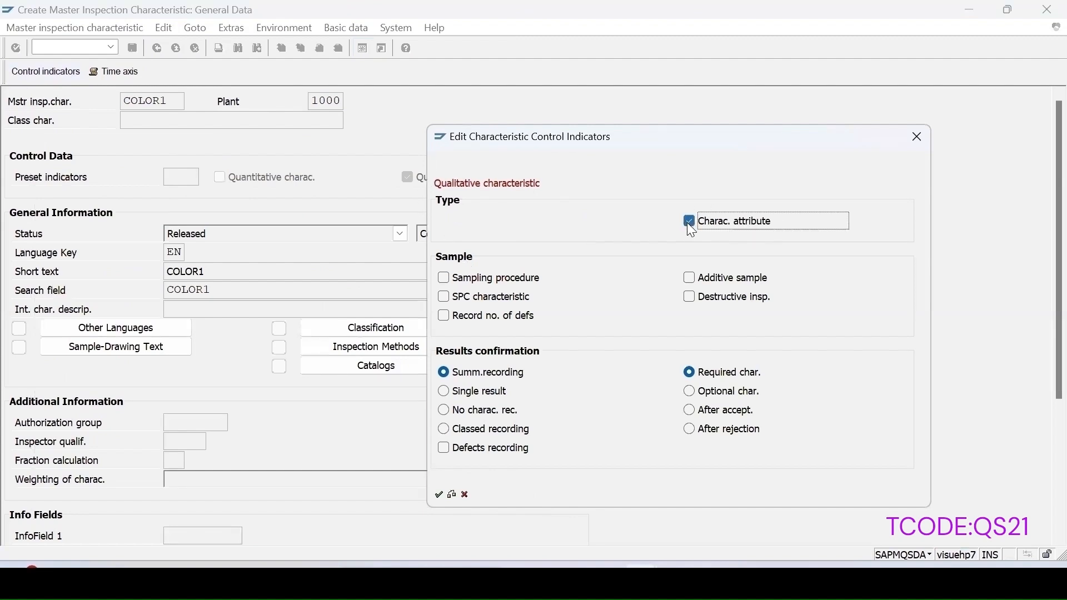
pyautogui.click(445, 277)
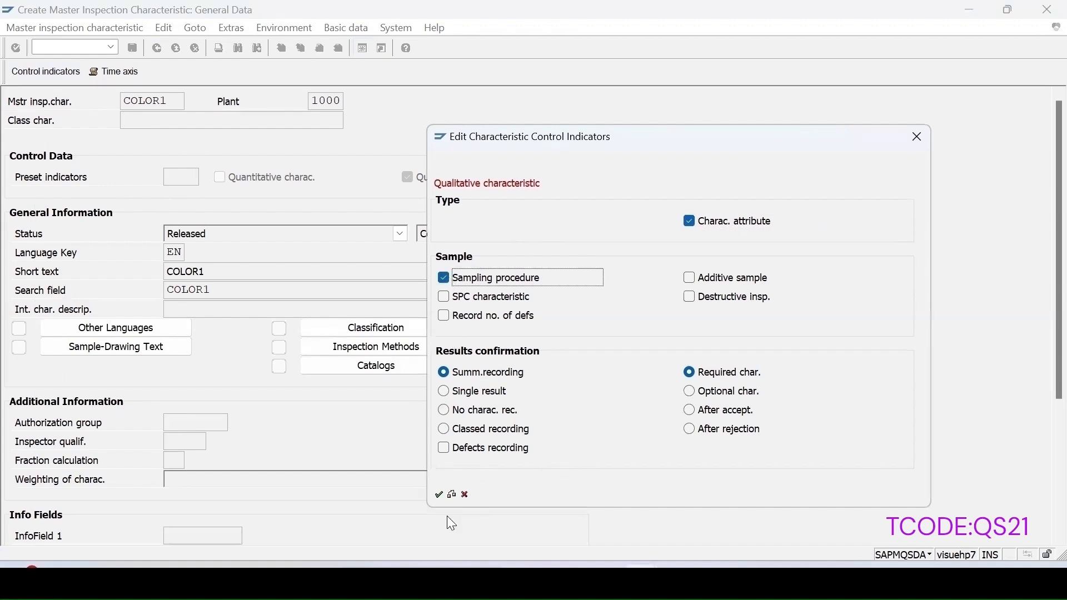
pyautogui.click(439, 494)
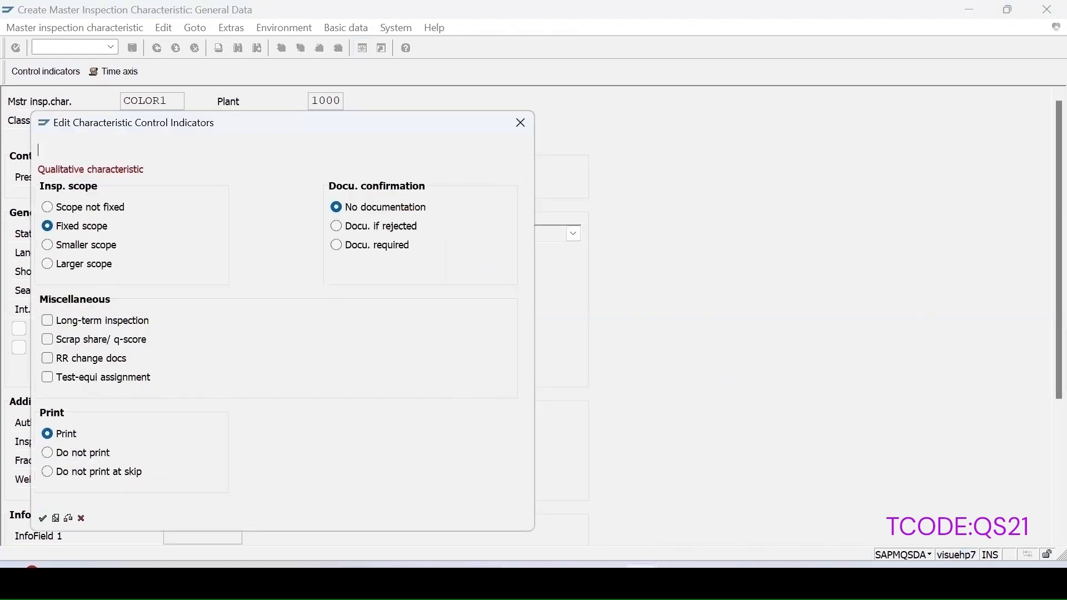
pyautogui.click(43, 518)
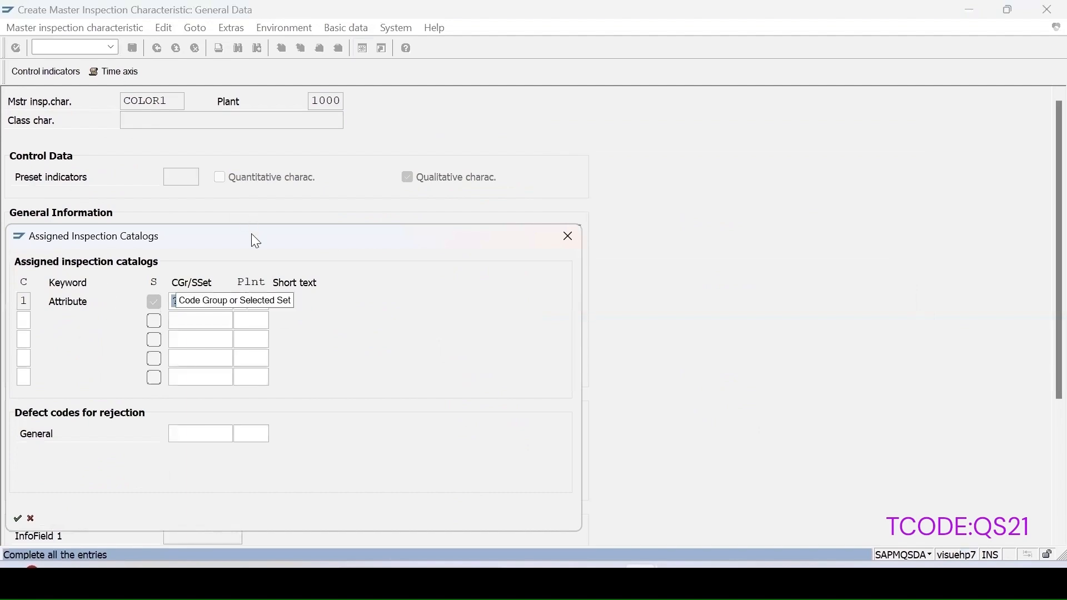
# Step: Assign code group COLOUR55 (Sulphuric colour test) to COLOR1 and save the characteristic
pyautogui.moveTo(253, 241); pyautogui.dragTo(616, 176)
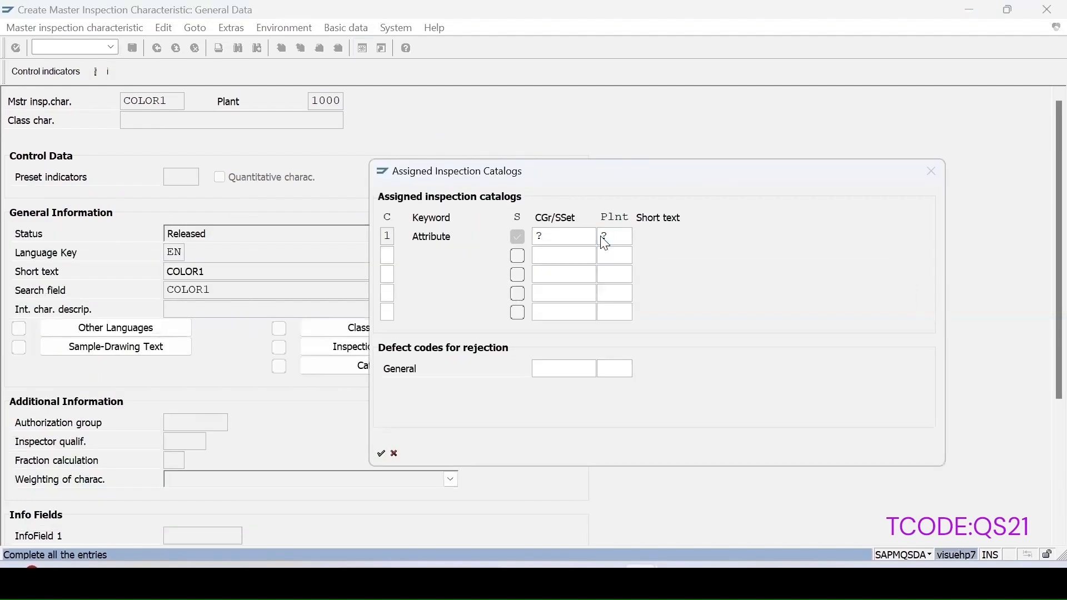
pyautogui.click(604, 237)
pyautogui.click(107, 134)
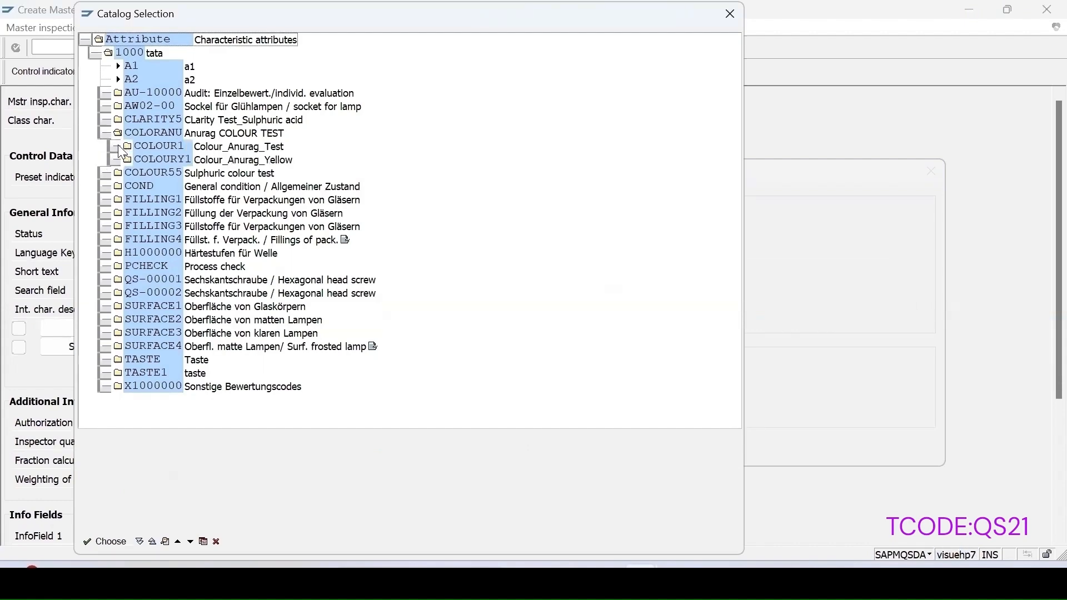
pyautogui.click(114, 147)
pyautogui.click(114, 213)
pyautogui.click(104, 267)
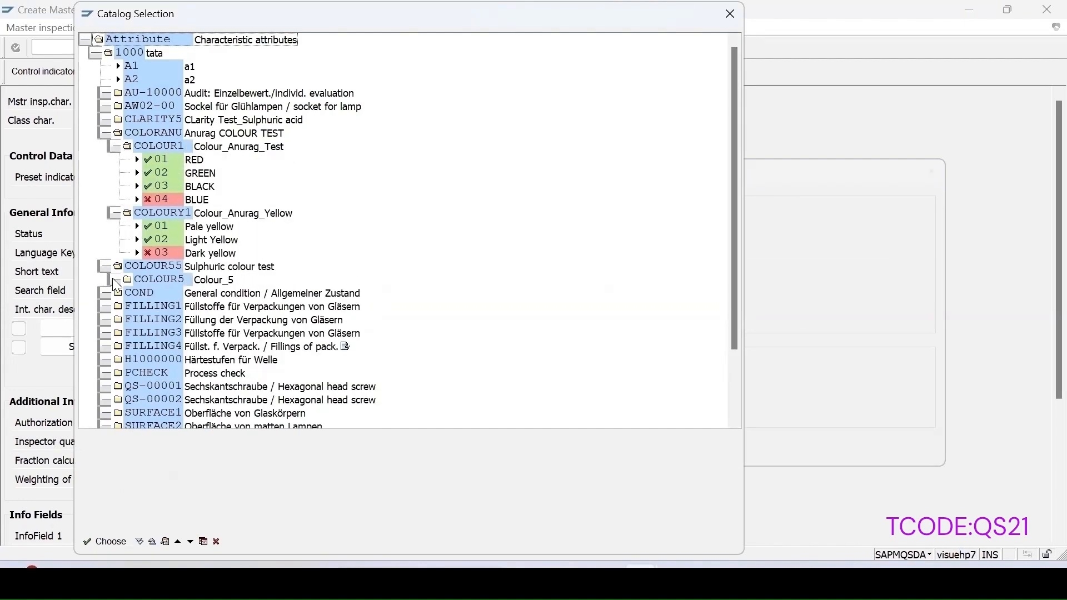
pyautogui.click(114, 280)
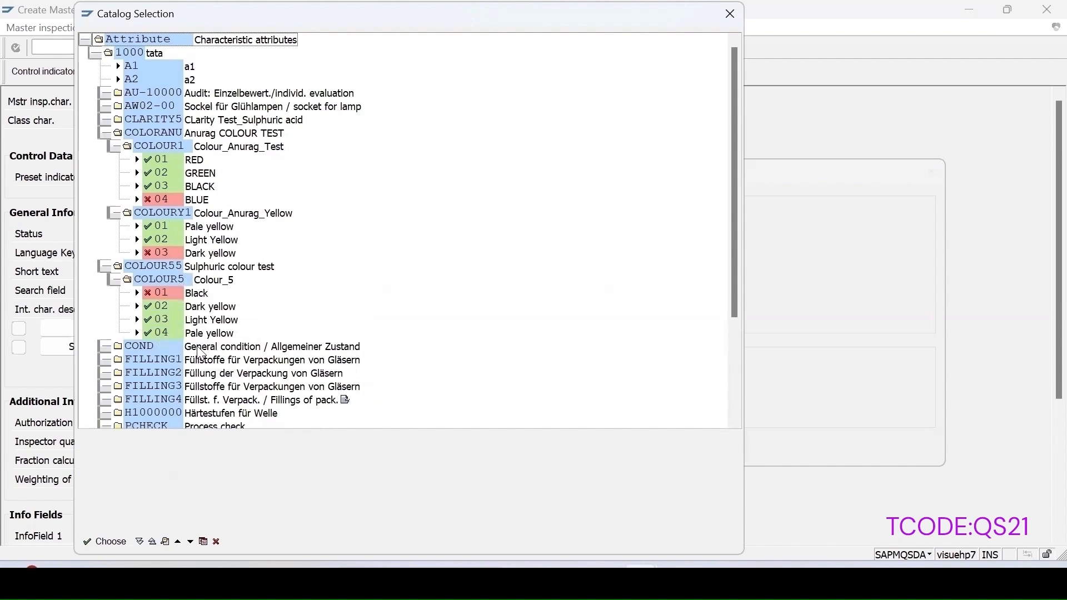
pyautogui.doubleClick(128, 266)
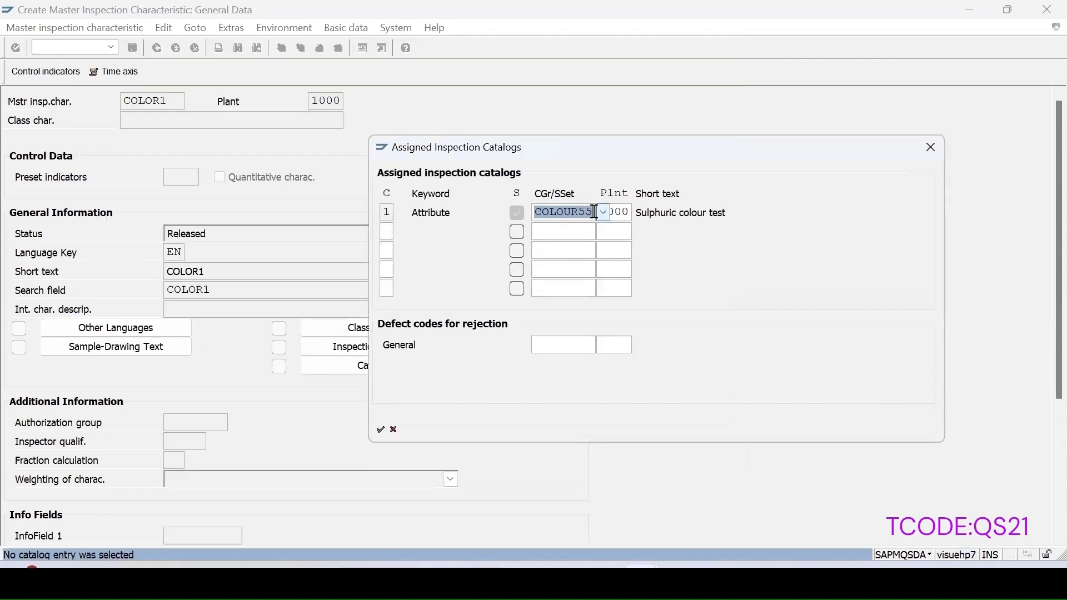
pyautogui.click(381, 431)
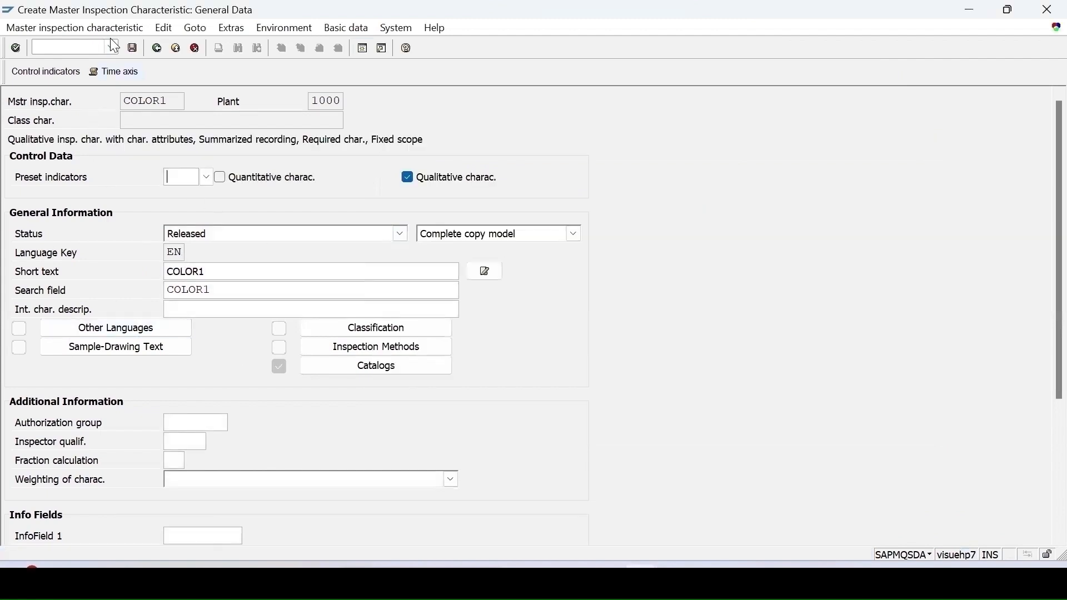
pyautogui.click(133, 48)
pyautogui.click(187, 160)
# Step: Switch to change transaction QS23 and open existing characteristic LENGTH1
pyautogui.write('LENGTH1')
pyautogui.press('Return')
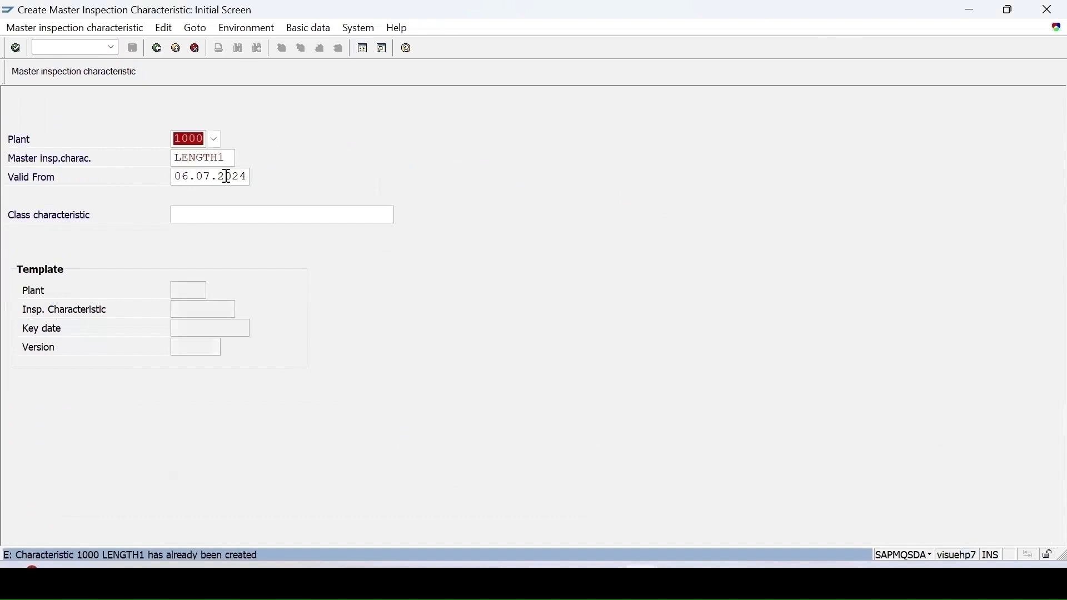
pyautogui.click(19, 29)
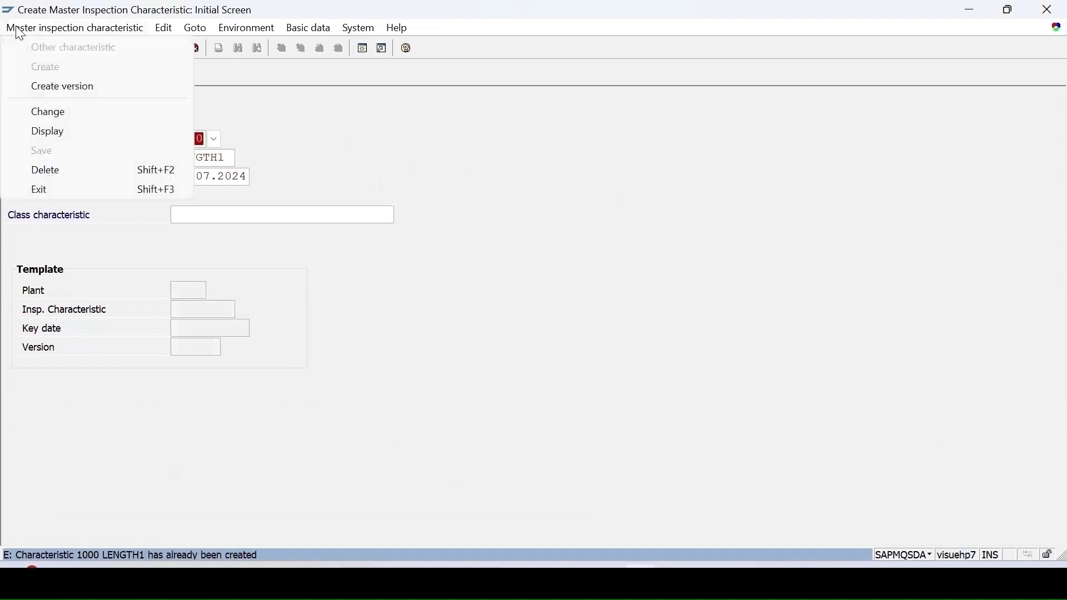
pyautogui.click(61, 115)
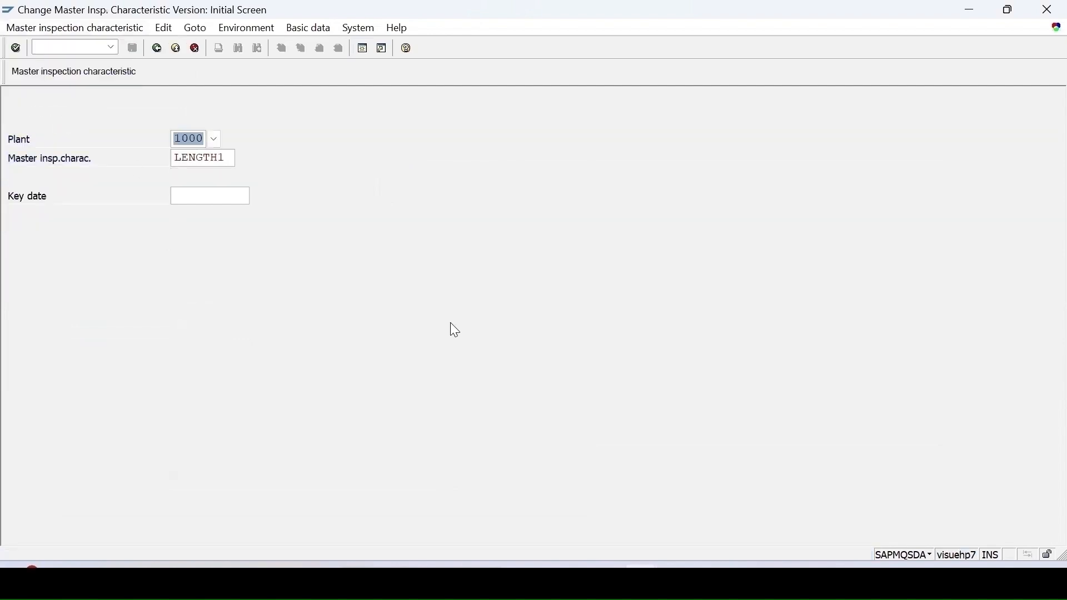
pyautogui.click(1046, 553)
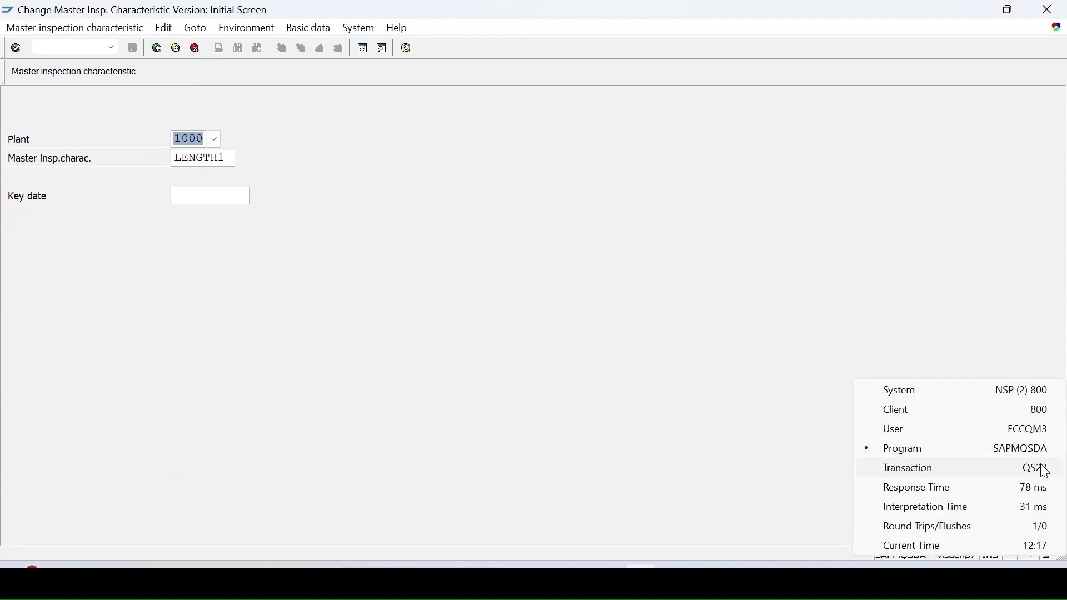
pyautogui.click(364, 233)
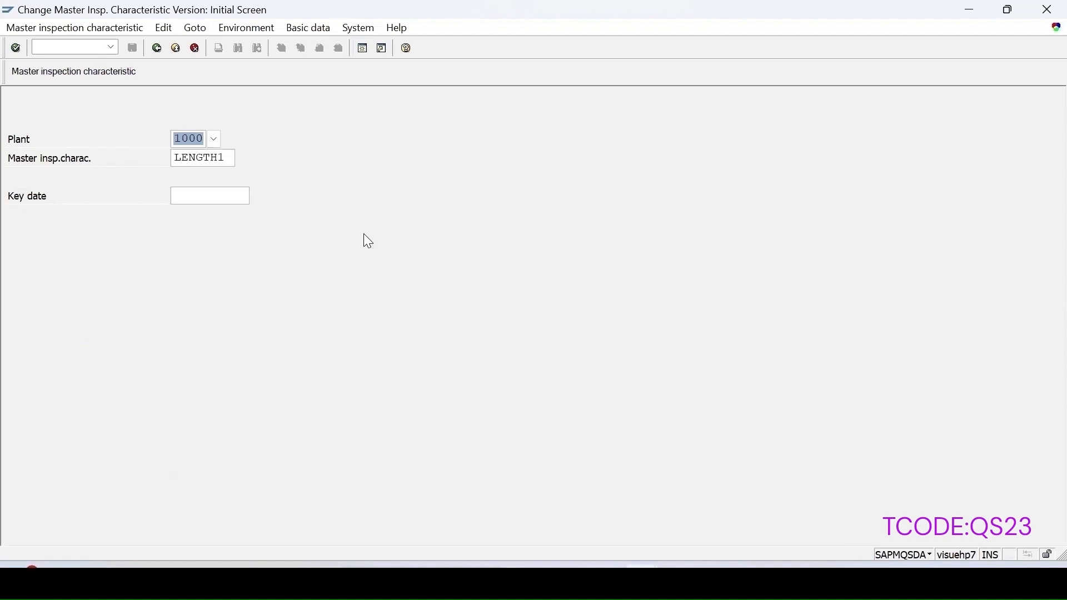
pyautogui.press('Return')
# Step: Release LENGTH1, flag it as an SPC characteristic, and save the change
pyautogui.click(305, 241)
pyautogui.click(186, 266)
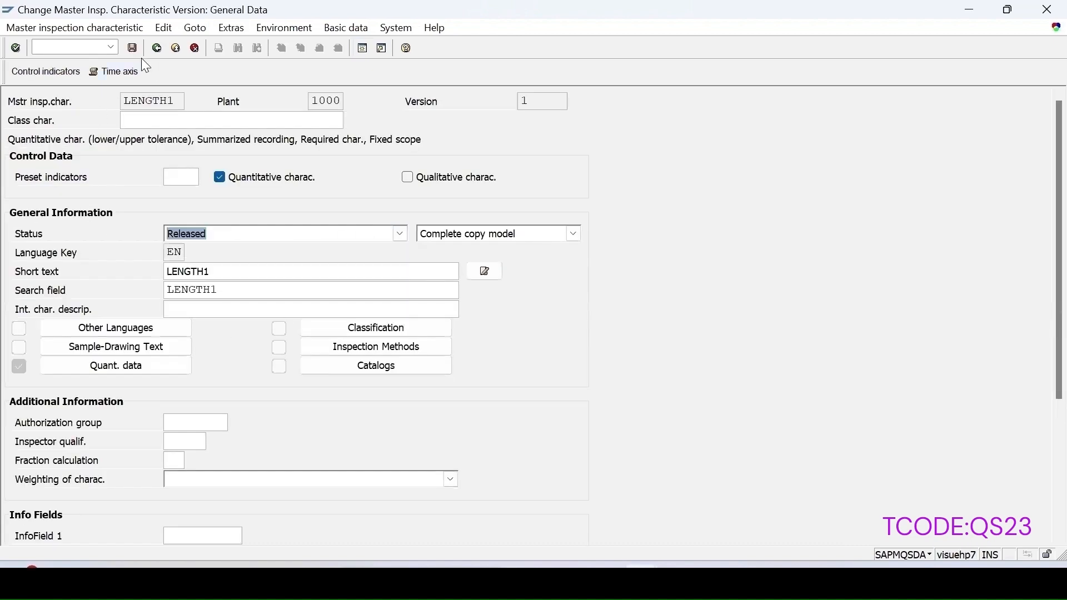
pyautogui.click(46, 71)
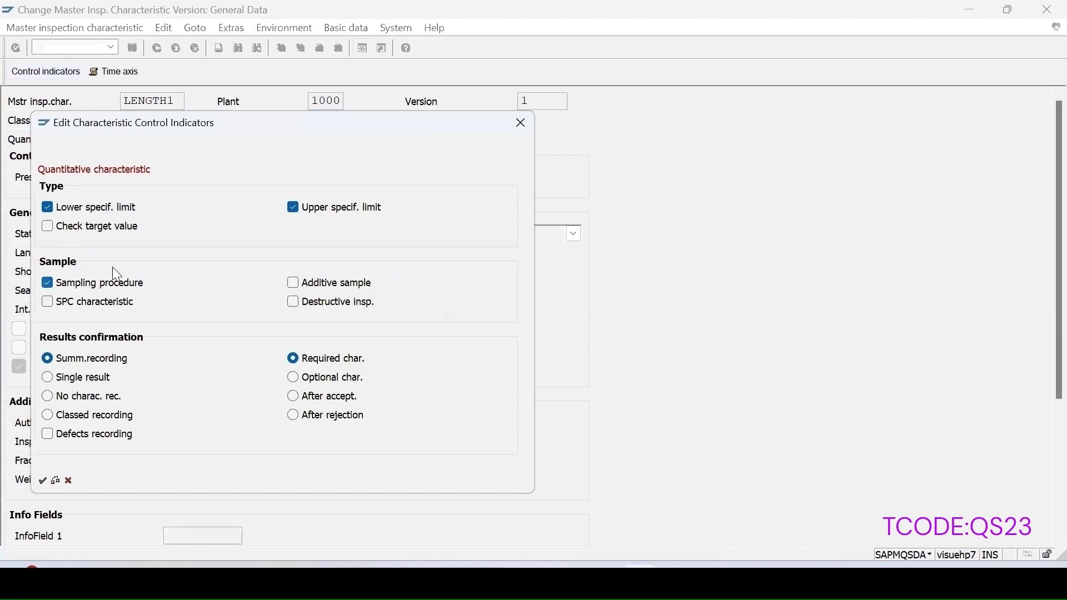
pyautogui.moveTo(274, 116); pyautogui.dragTo(588, 114)
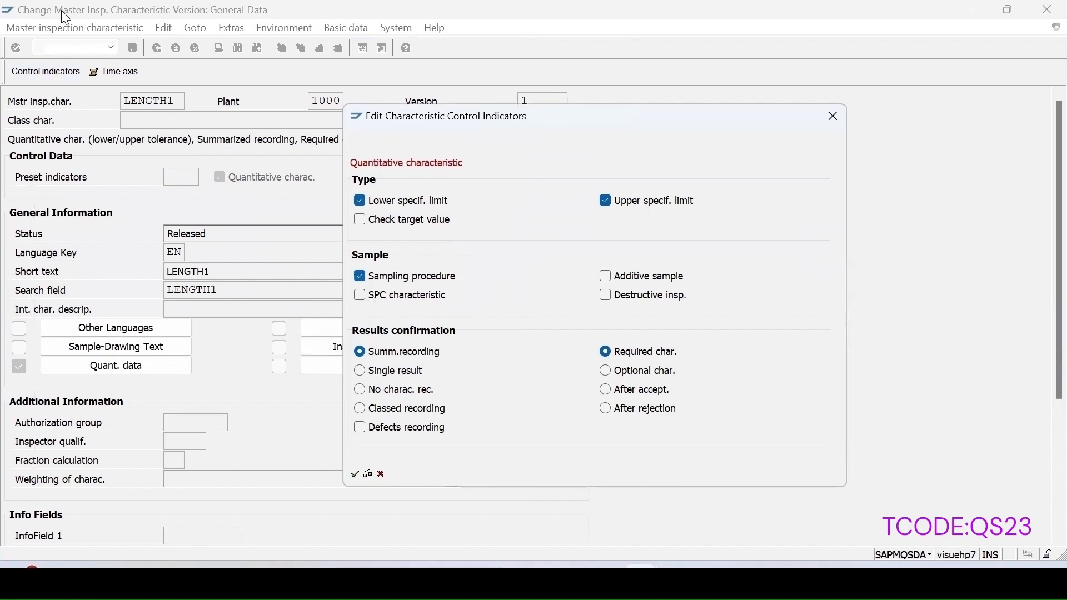
pyautogui.click(359, 297)
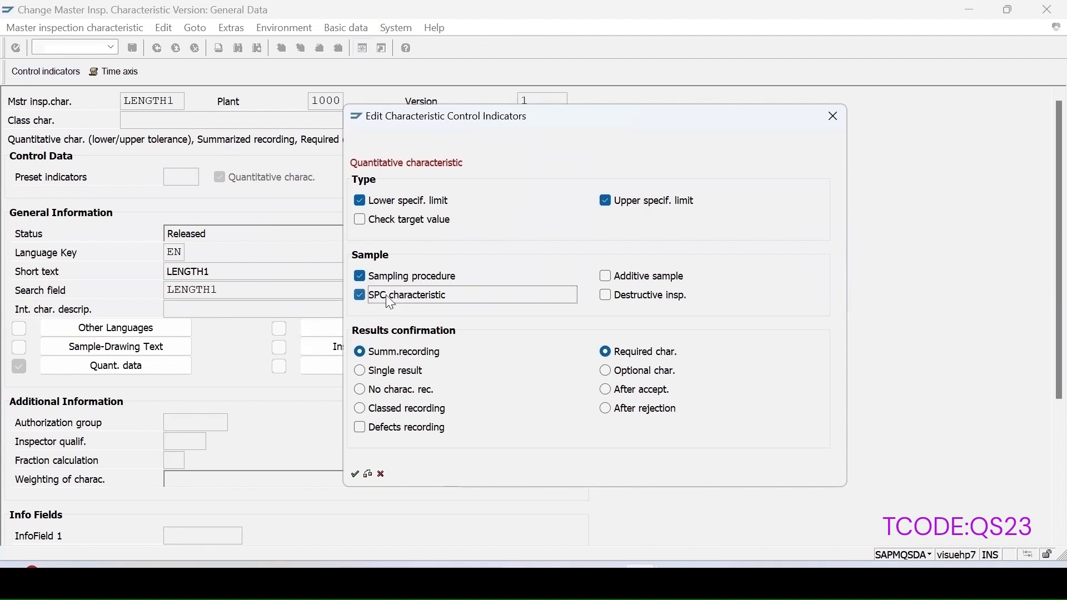
pyautogui.click(355, 474)
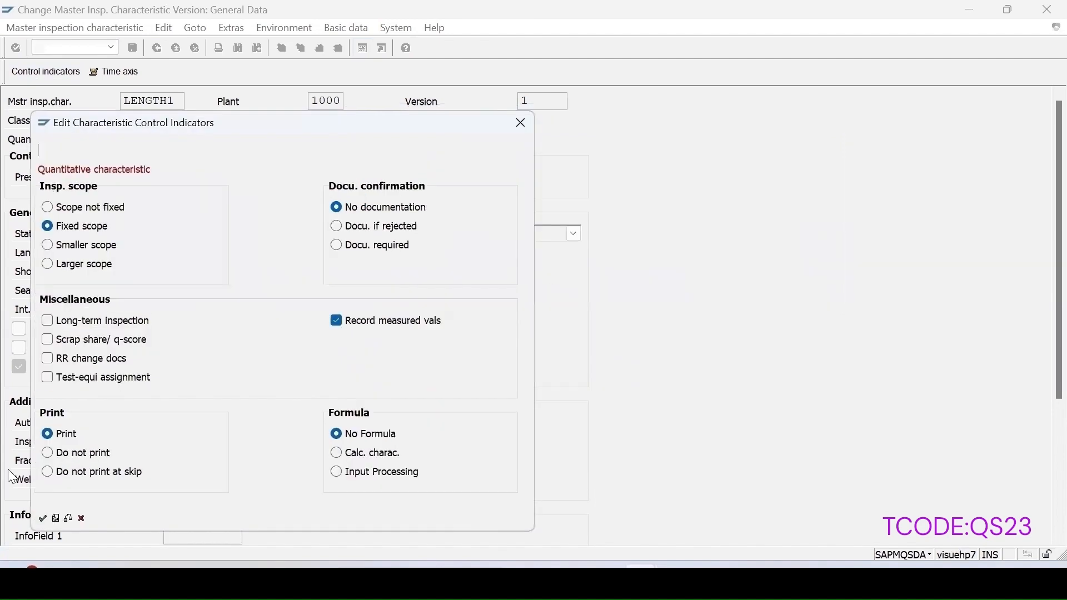
pyautogui.click(44, 517)
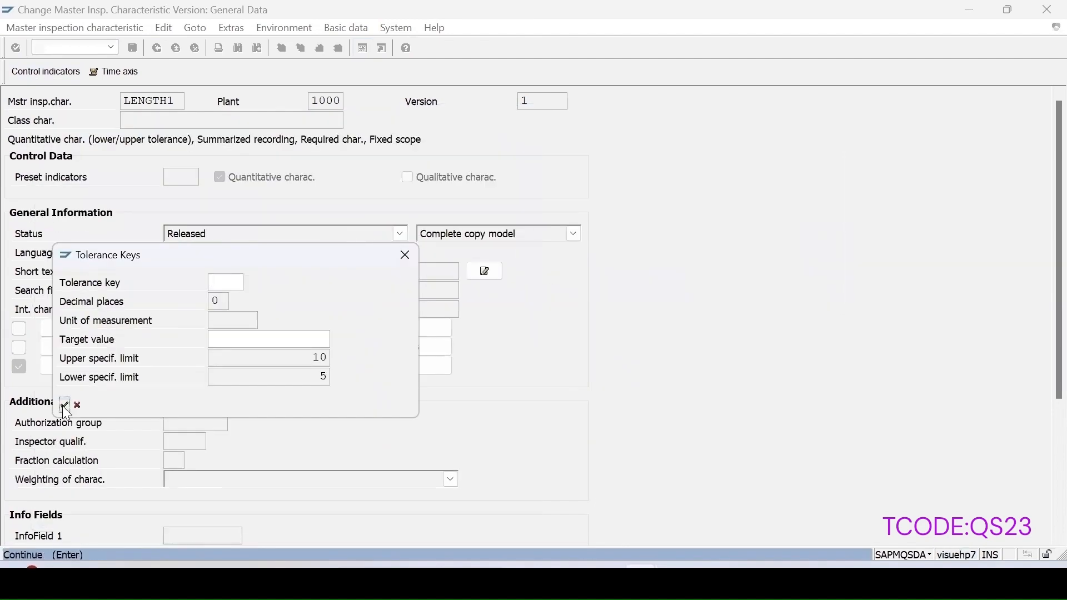
pyautogui.click(65, 405)
pyautogui.click(132, 49)
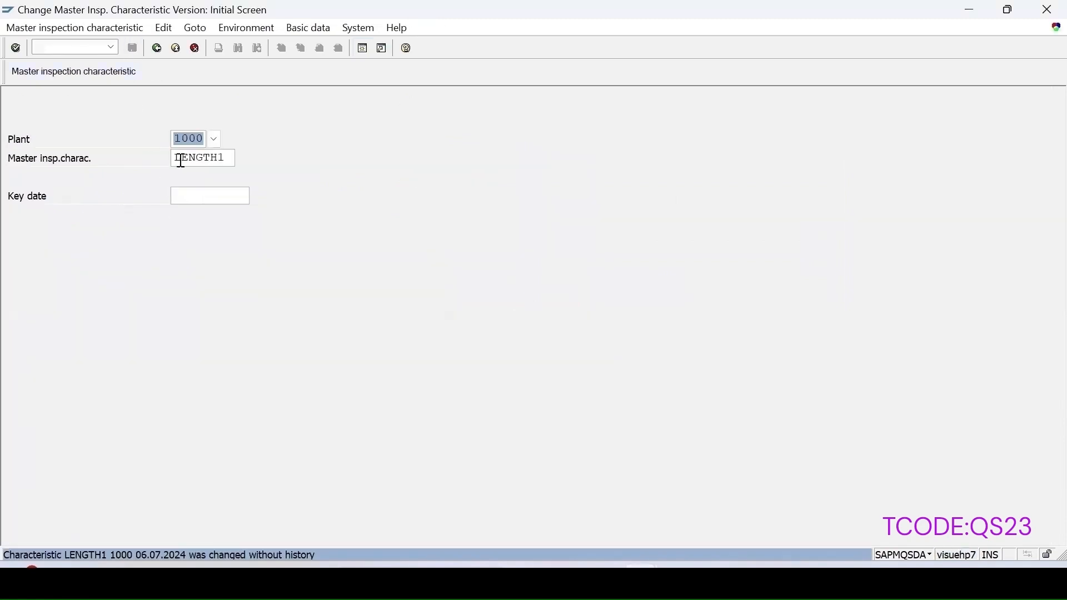
# Step: Load characteristic COLOR1, tick its SPC characteristic control indicator, and save it
pyautogui.moveTo(228, 162); pyautogui.dragTo(1, 113)
pyautogui.write('color1')
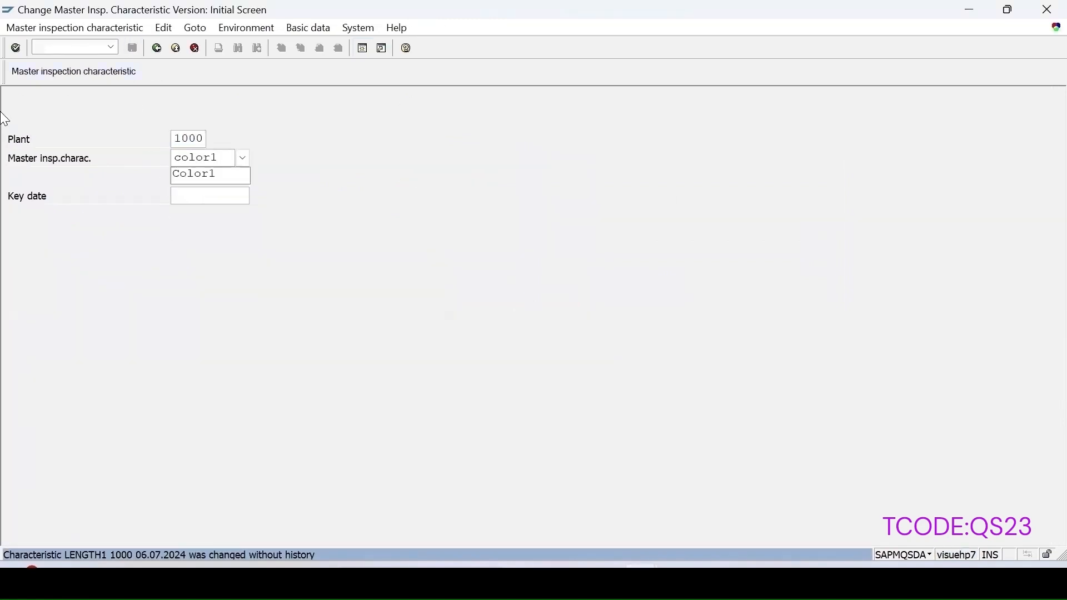
pyautogui.press('Return')
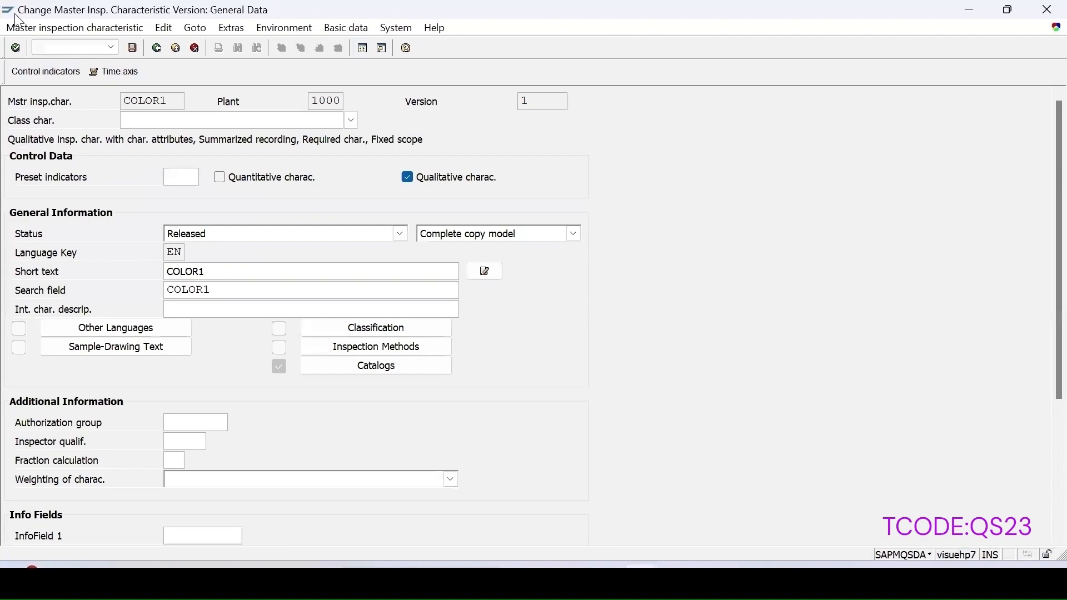
pyautogui.click(50, 74)
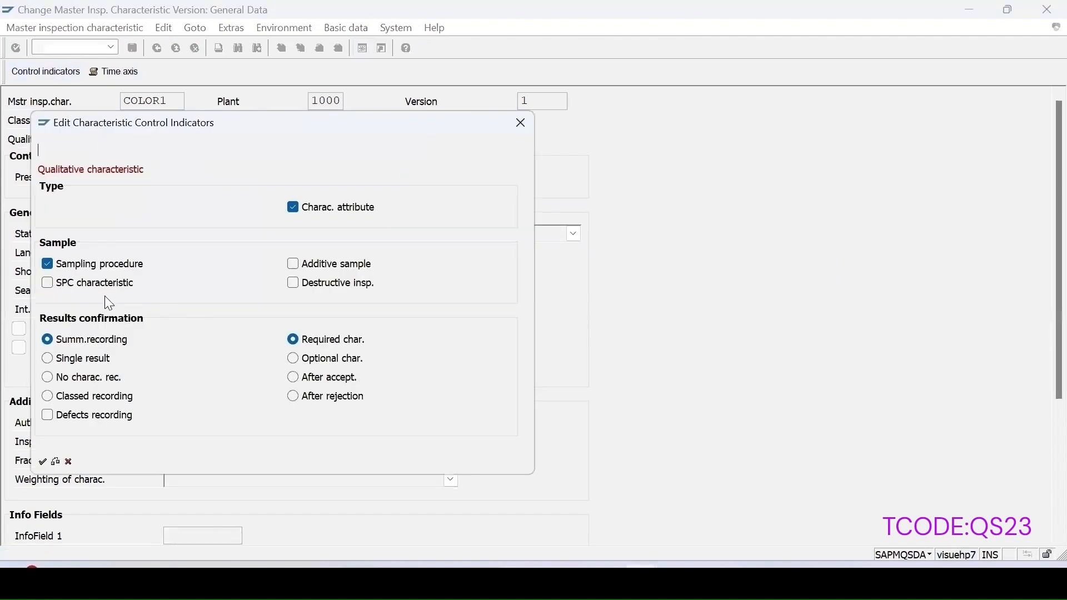
pyautogui.click(48, 284)
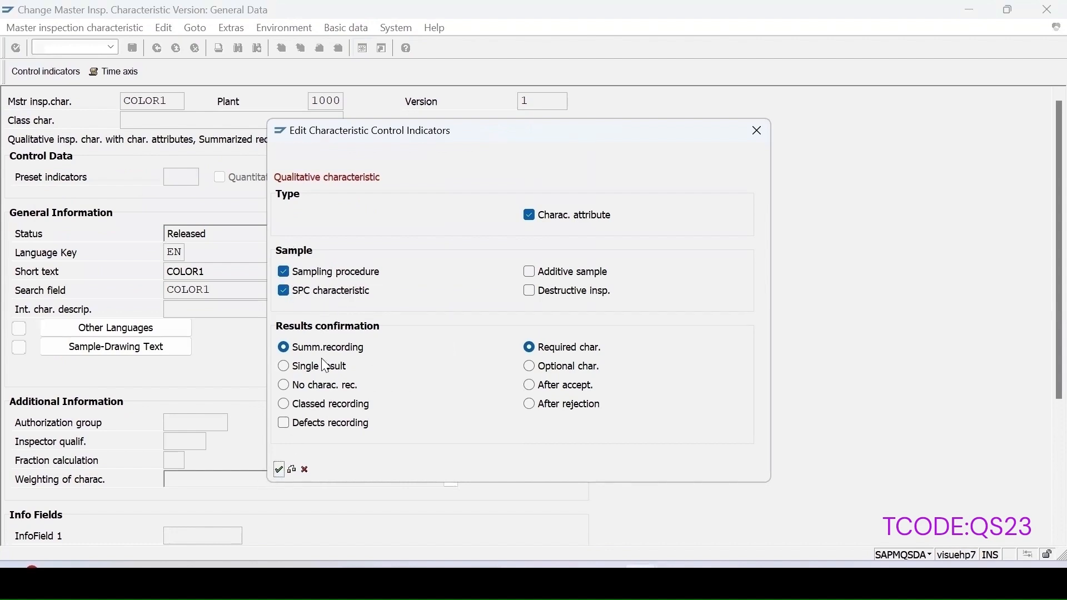
pyautogui.click(278, 470)
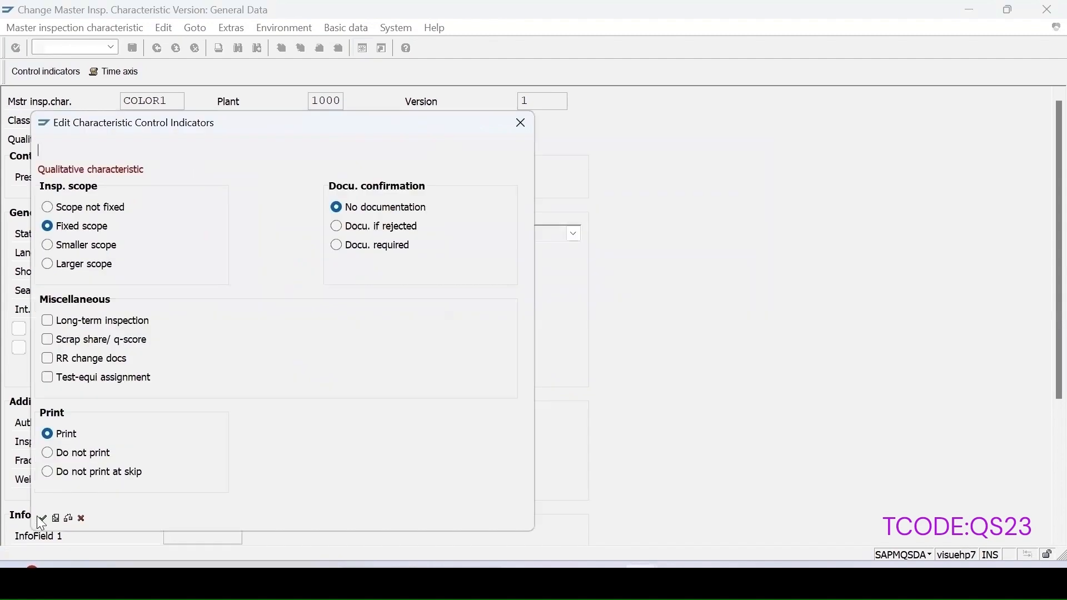
pyautogui.click(43, 518)
pyautogui.click(127, 47)
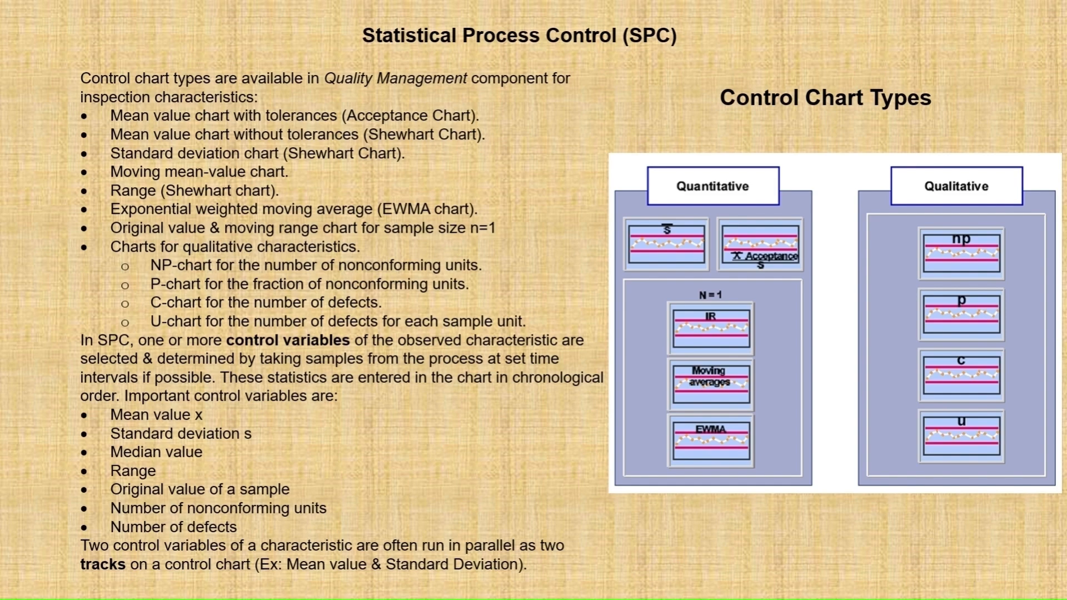
# Step: Move to the next slide, on control-chart planning and the SPC criterion for task list characteristics
pyautogui.press('Right')
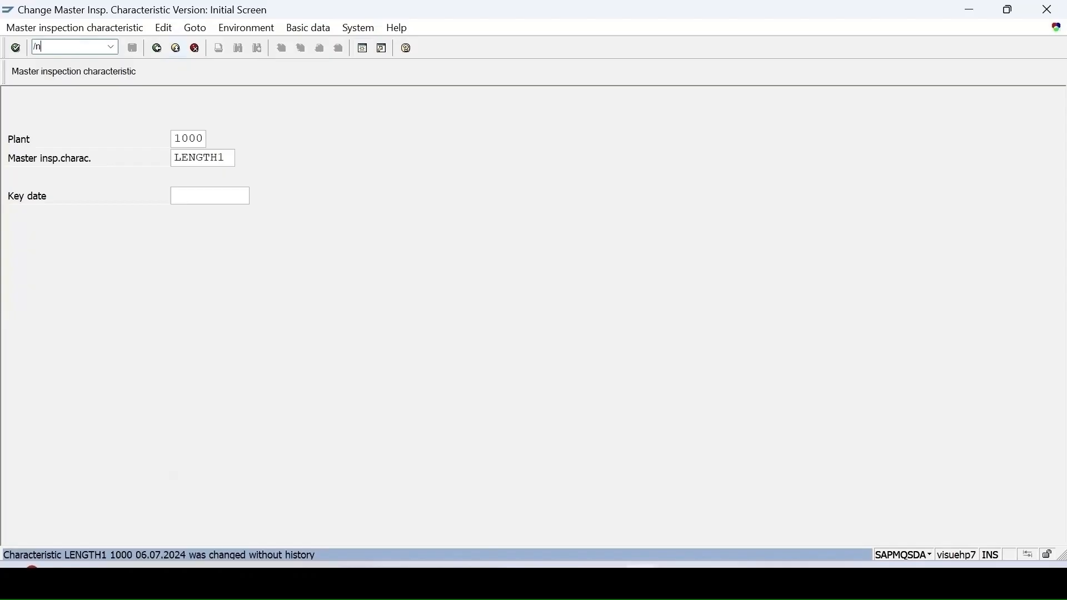
# Step: Start new sampling procedure QUALMIC via QDV1 and give it the description Qualitative-MIC-SPC
pyautogui.write('q')
pyautogui.write('dv1')
pyautogui.press('Return')
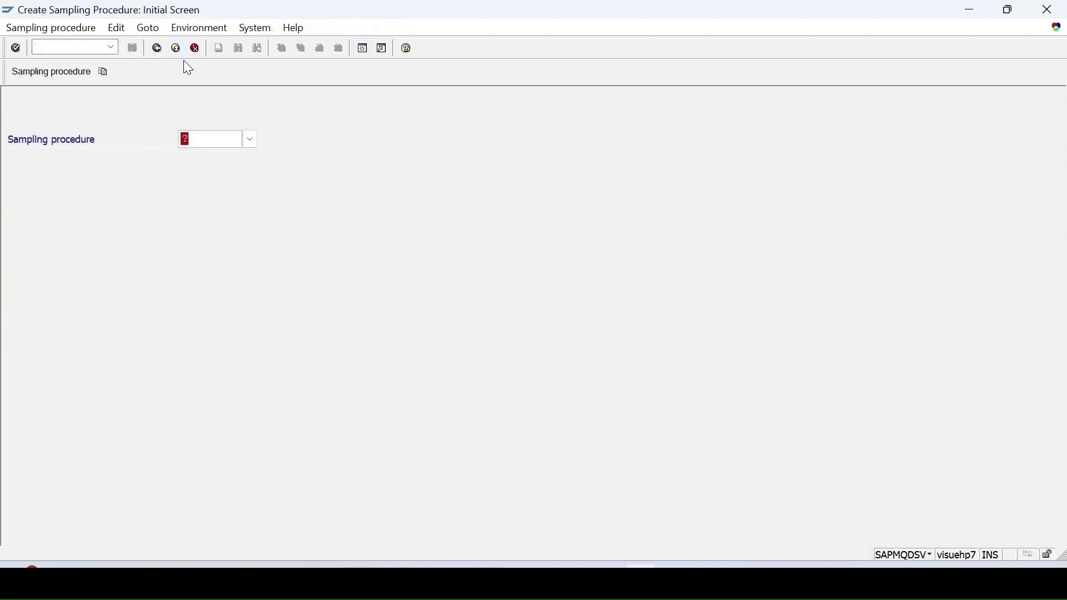
pyautogui.write('Q')
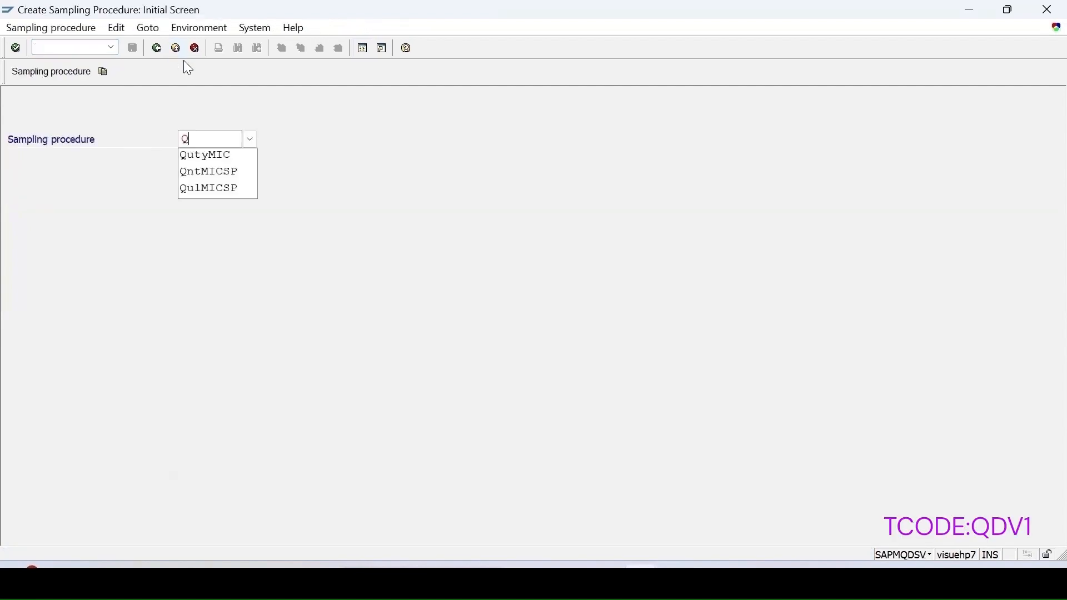
pyautogui.write('ual')
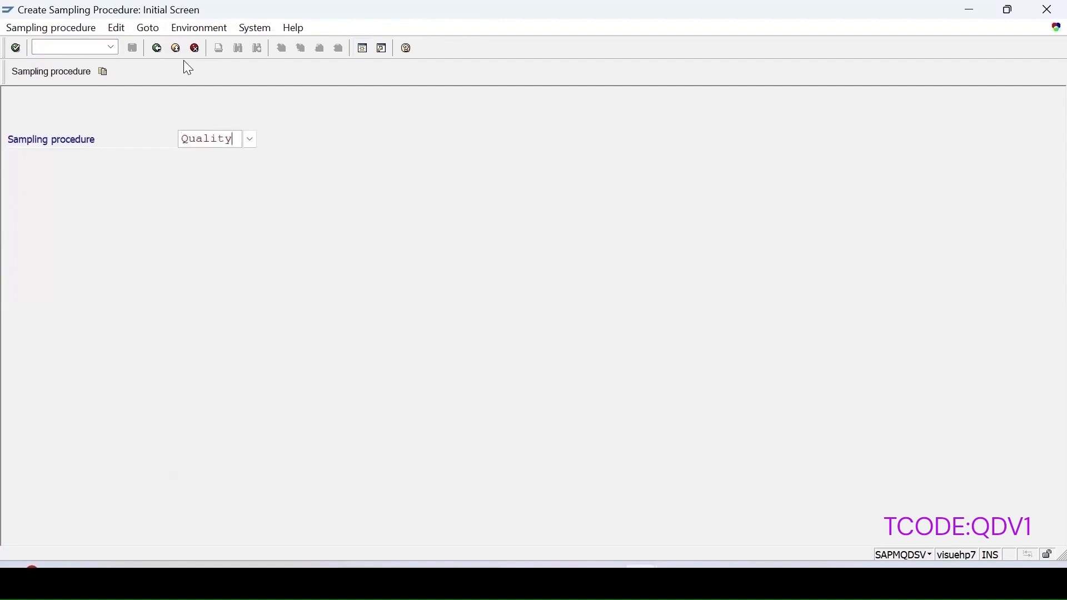
pyautogui.write('MIC')
pyautogui.press('Return')
pyautogui.click(293, 105)
pyautogui.write('Q')
pyautogui.click(277, 121)
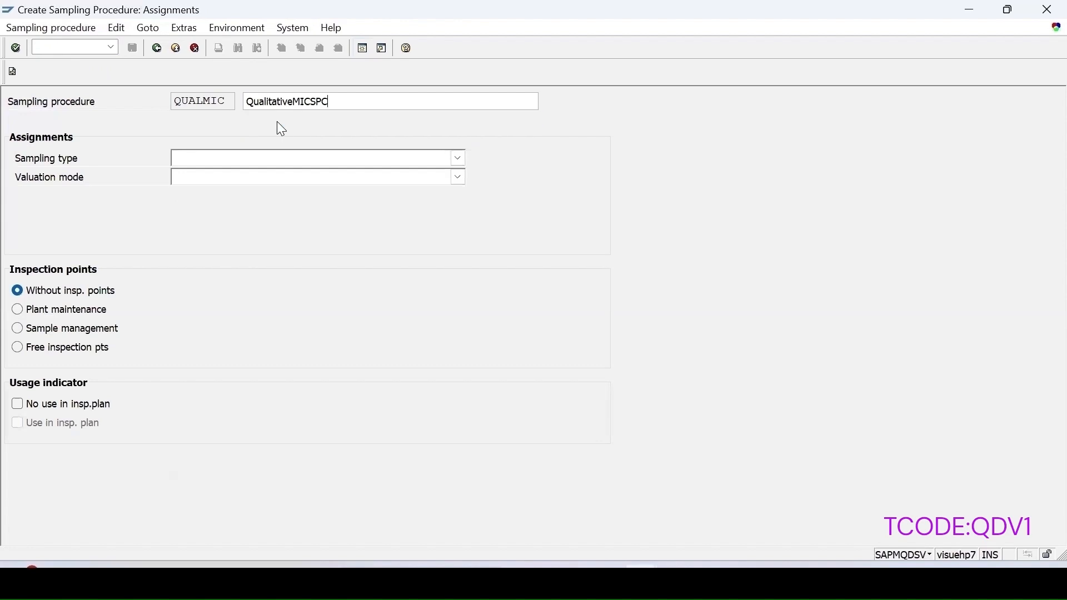
pyautogui.click(310, 101)
pyautogui.write('-')
pyautogui.press('Left')
pyautogui.press('Left')
pyautogui.press('Left')
pyautogui.press('Left')
pyautogui.write('-')
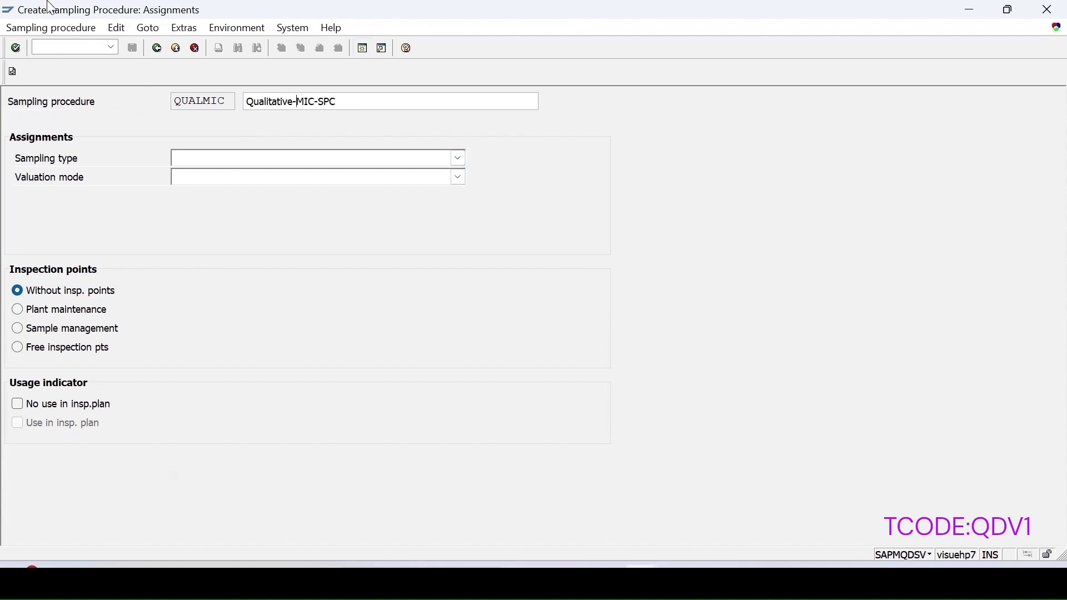
# Step: Set the sampling type to Fixed sample and the valuation mode to SPC inspection
pyautogui.click(227, 160)
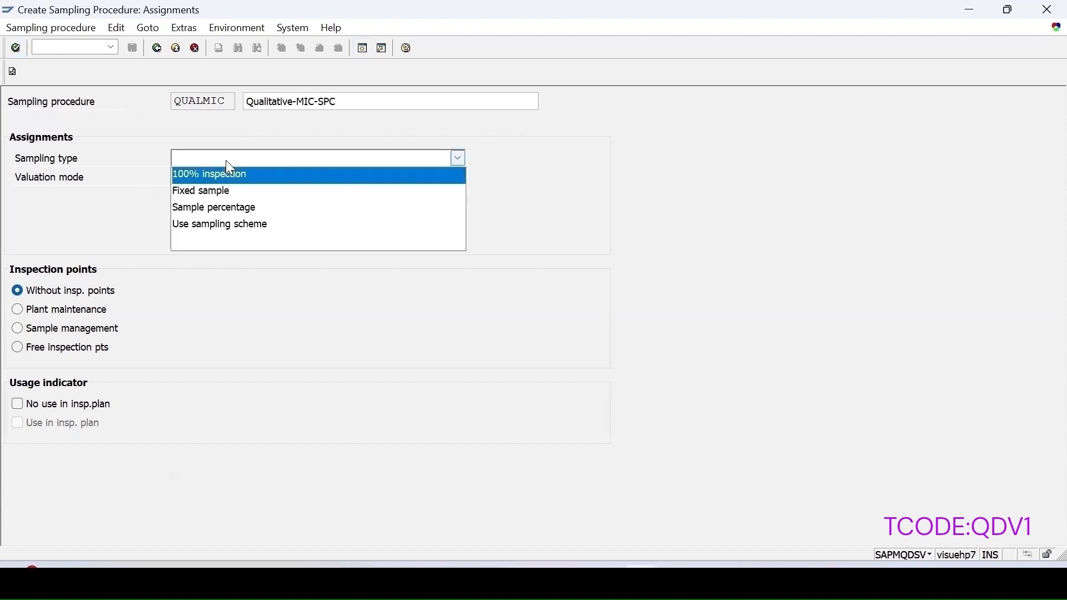
pyautogui.click(215, 192)
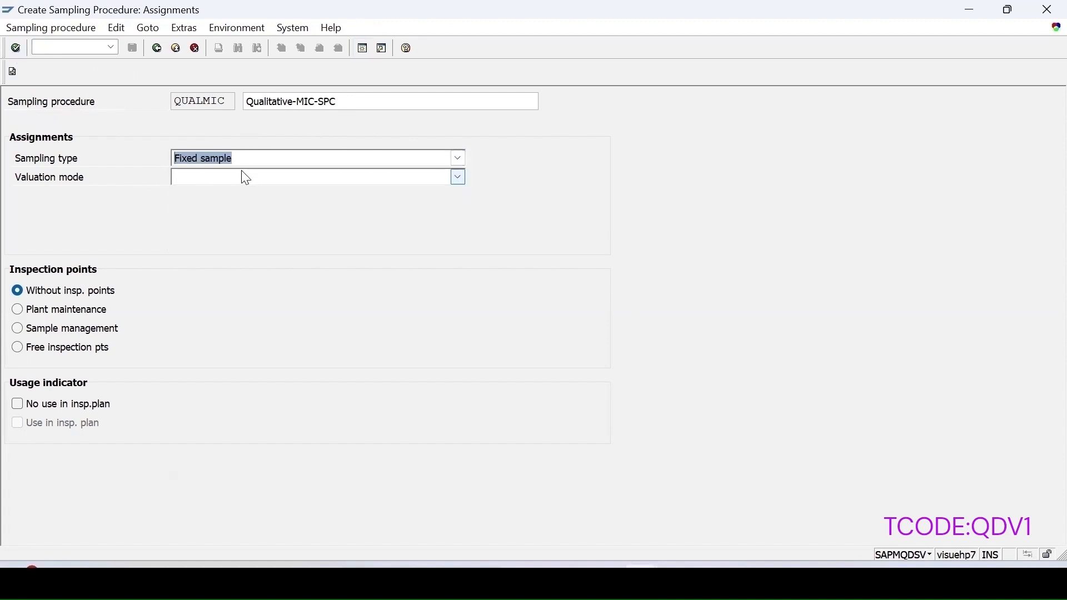
pyautogui.click(230, 179)
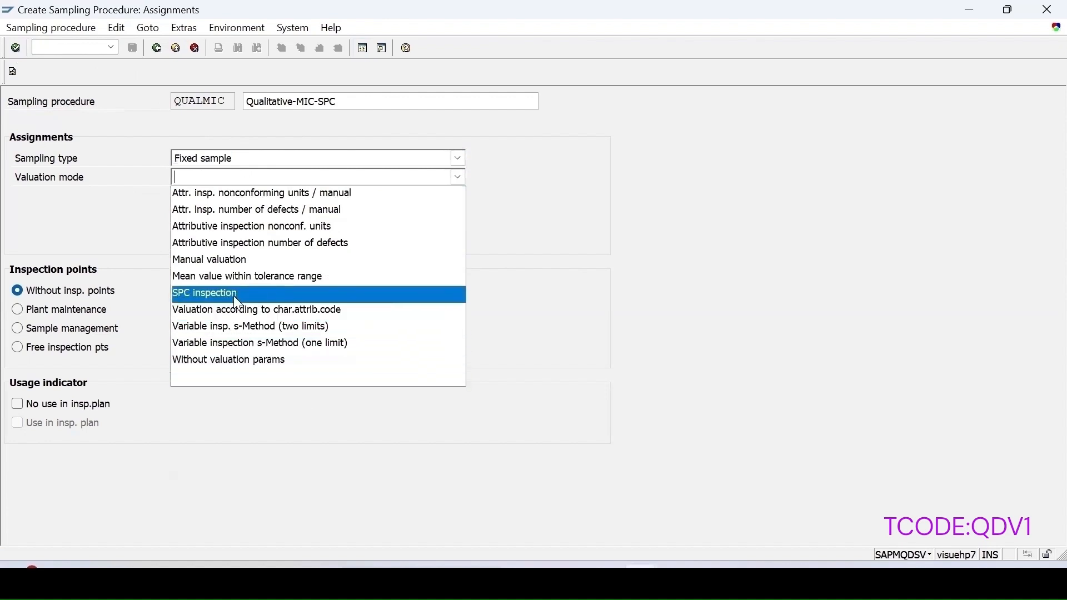
pyautogui.click(196, 297)
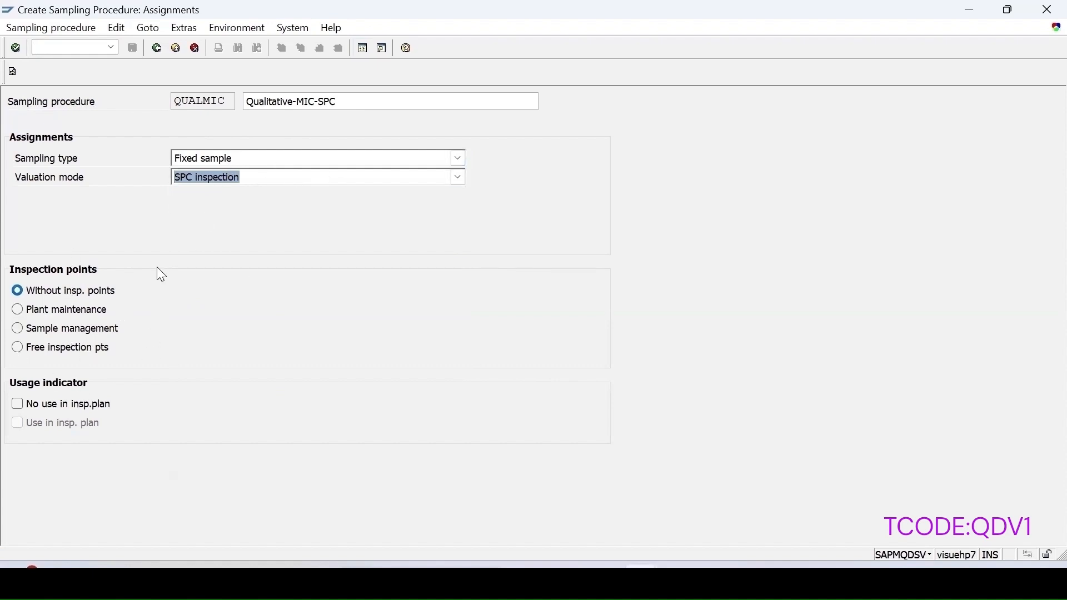
# Step: Choose the Shewhart chart for p / USA, set sample size 2, and save QUALMIC
pyautogui.press('Return')
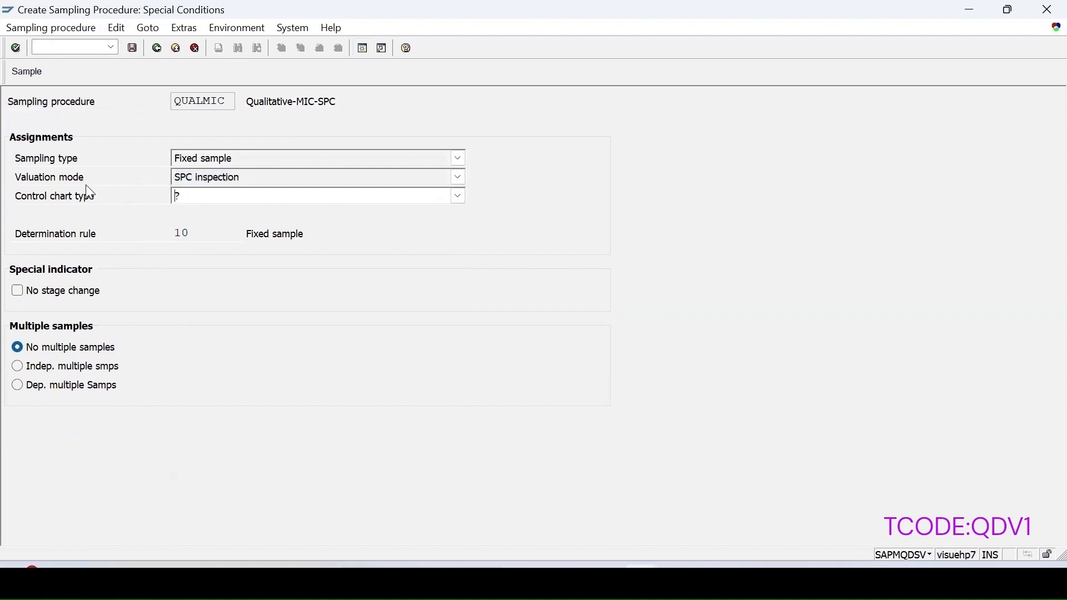
pyautogui.click(457, 197)
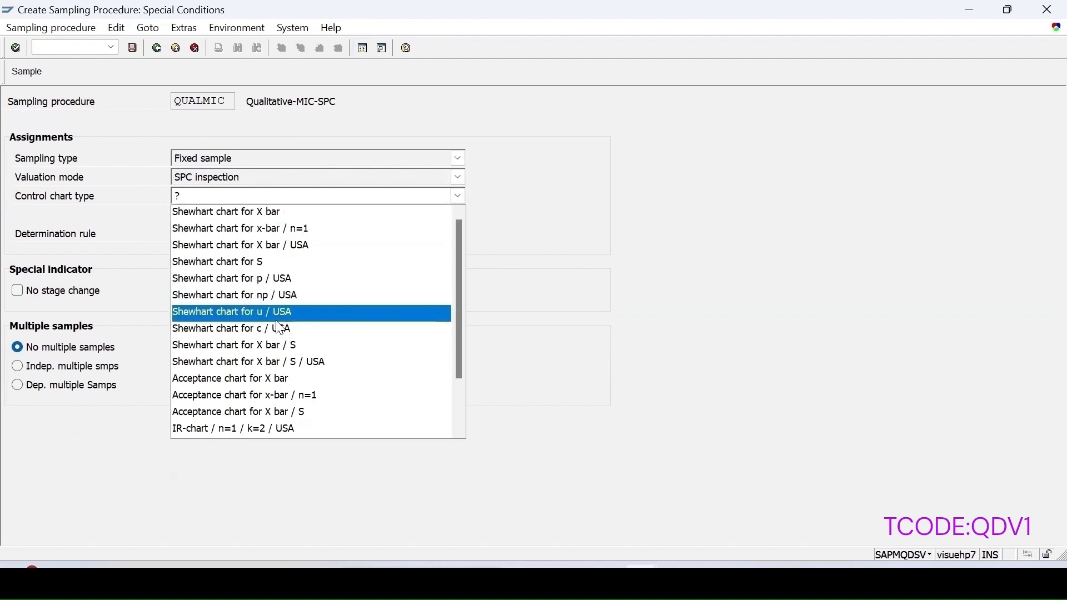
pyautogui.click(284, 283)
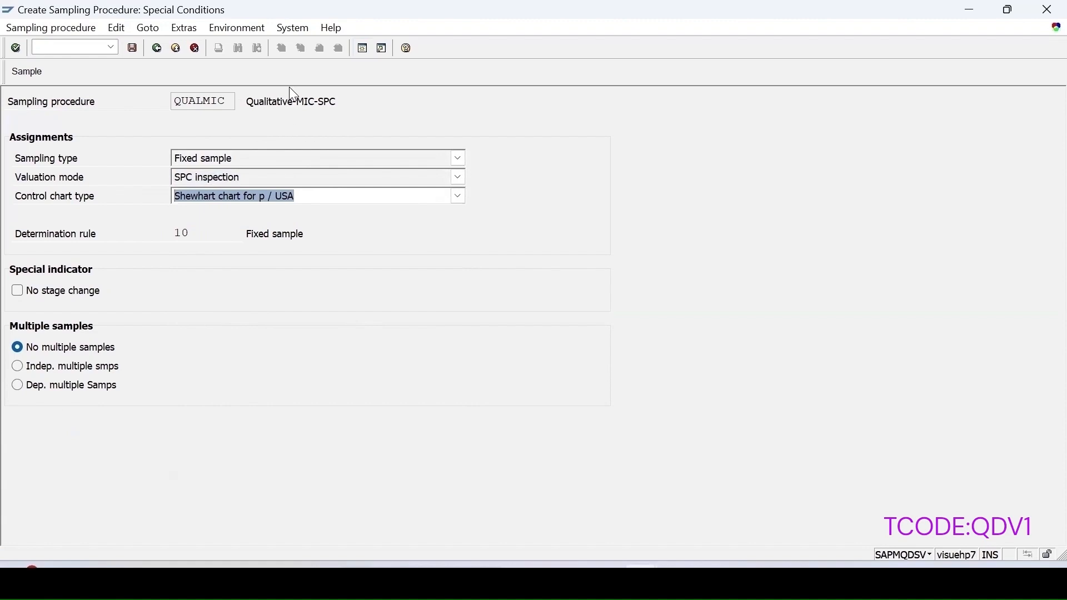
pyautogui.click(26, 71)
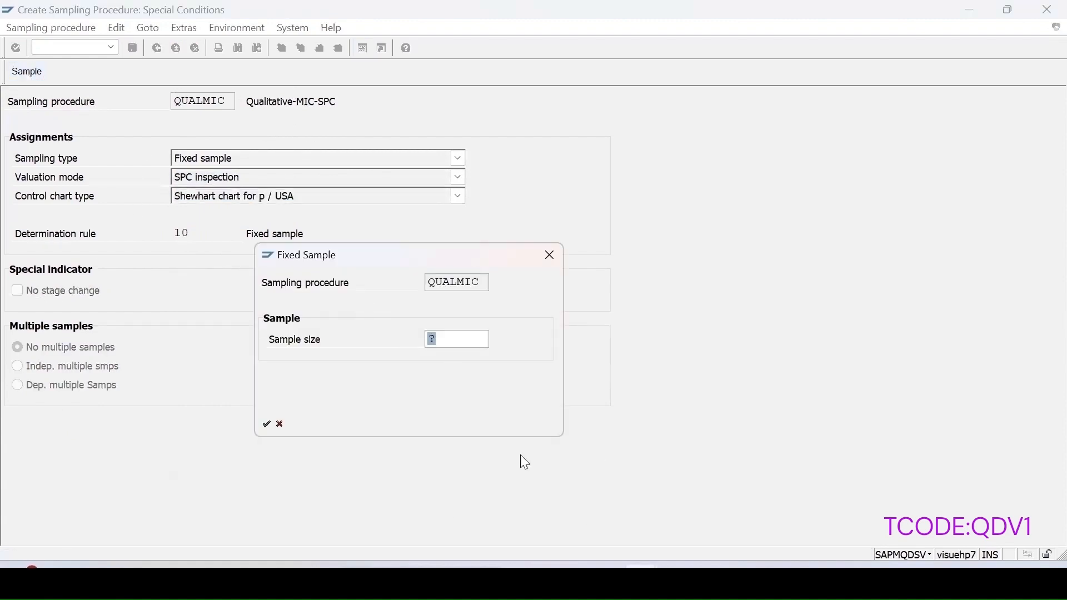
pyautogui.write('2')
pyautogui.press('Return')
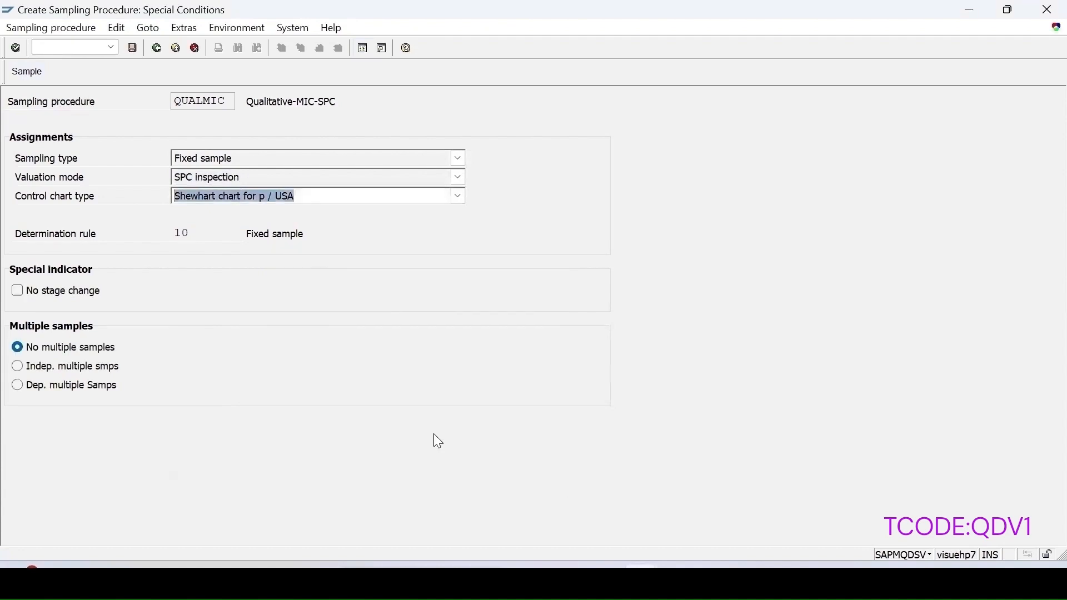
pyautogui.click(132, 48)
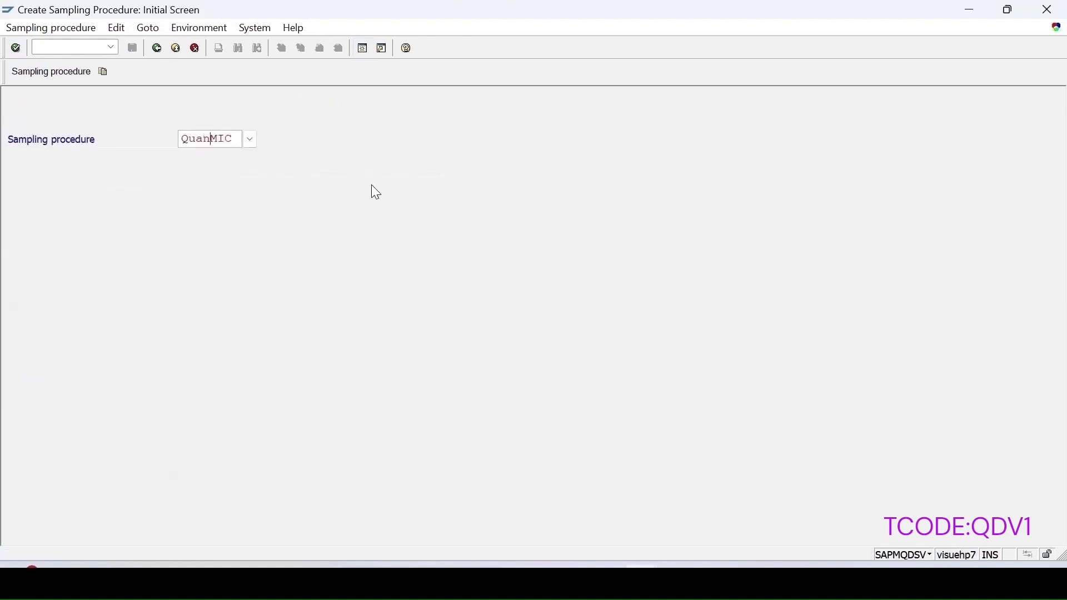
# Step: Start QUANTMIC, describe it as Quantitative-MIC-SPC, with Fixed sample and SPC inspection valuation
pyautogui.write('t')
pyautogui.press('Return')
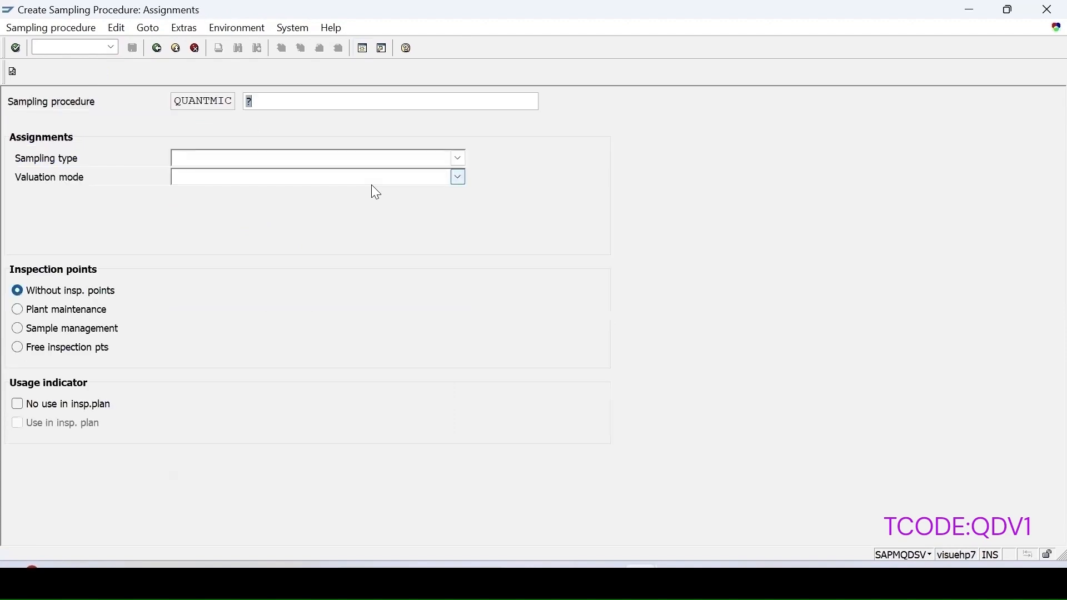
pyautogui.write('Qu')
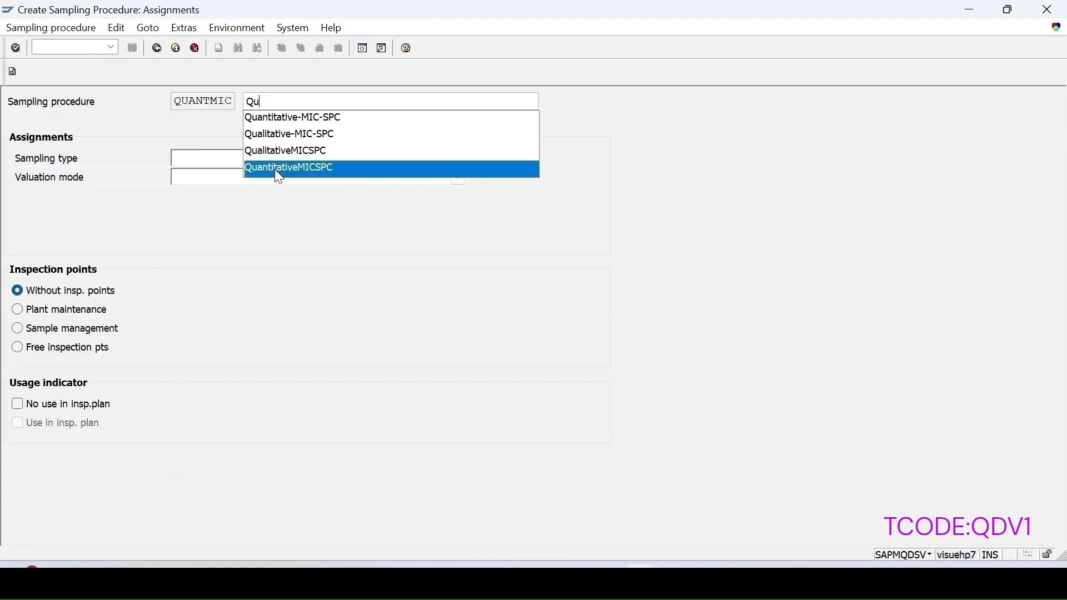
pyautogui.click(275, 170)
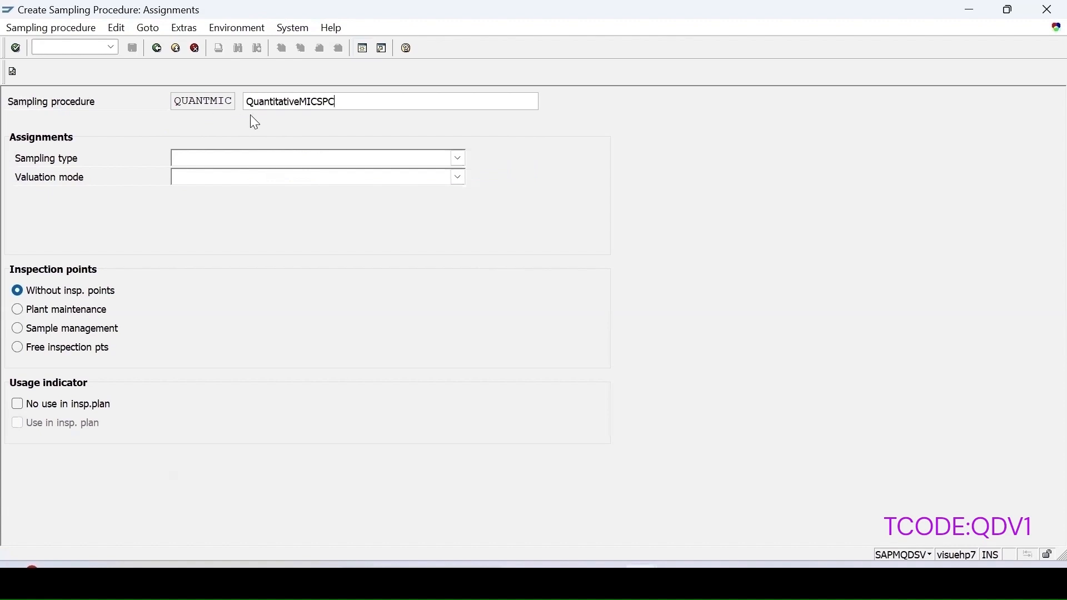
pyautogui.click(267, 160)
pyautogui.click(214, 192)
pyautogui.click(211, 179)
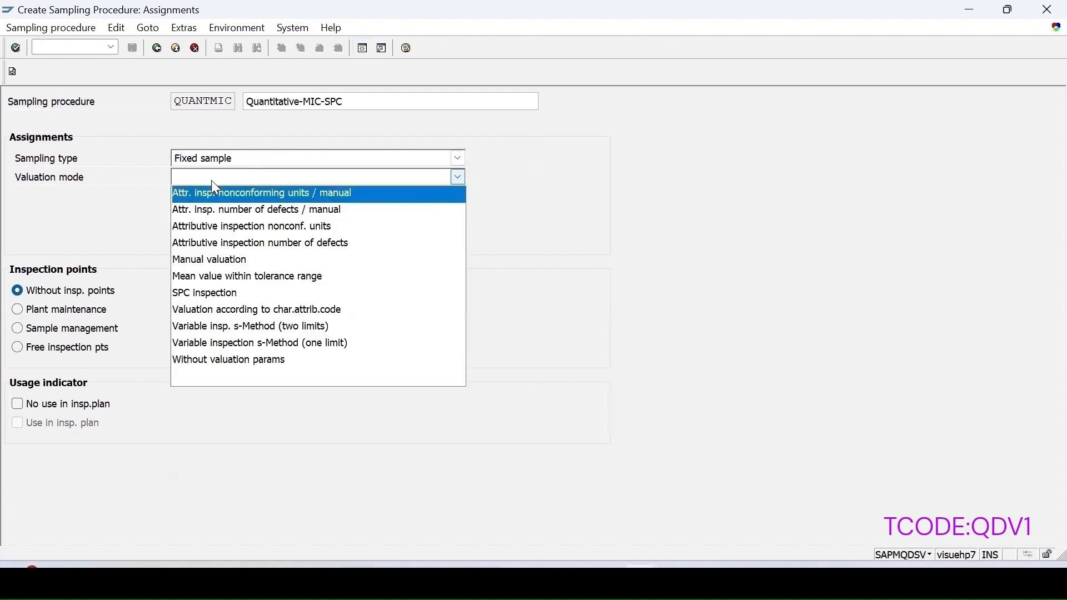
pyautogui.click(211, 294)
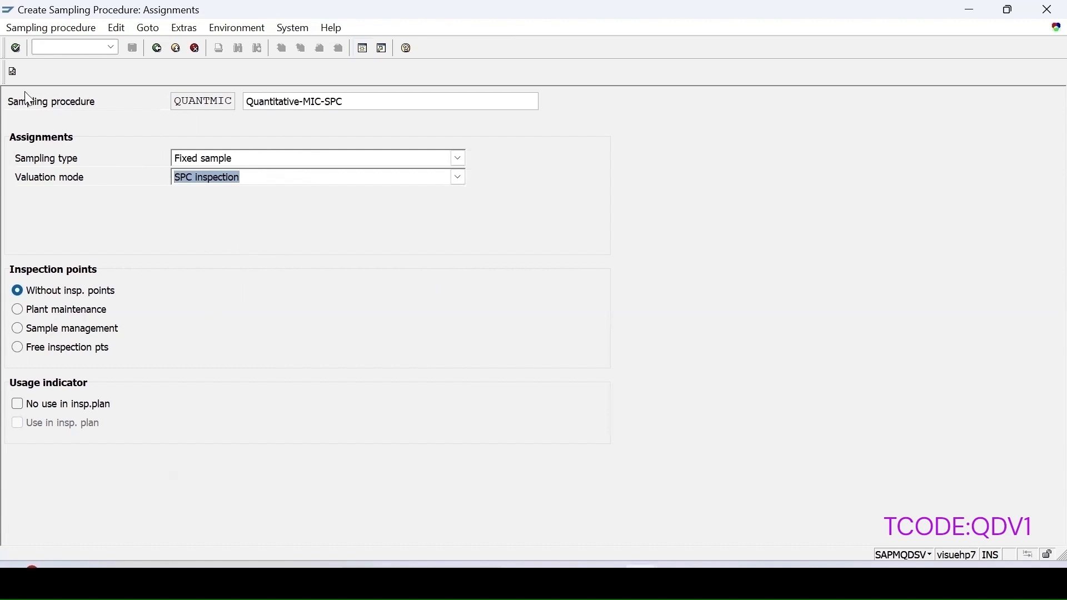
# Step: Choose the Shewhart chart for X bar, set sample size 2, and save QUANTMIC
pyautogui.press('Return')
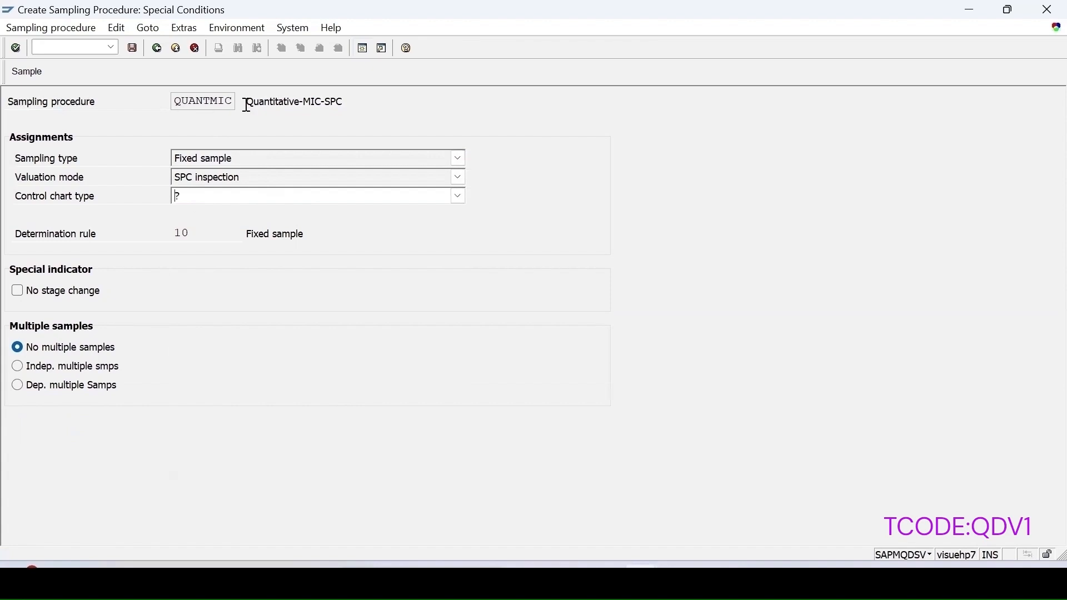
pyautogui.click(201, 196)
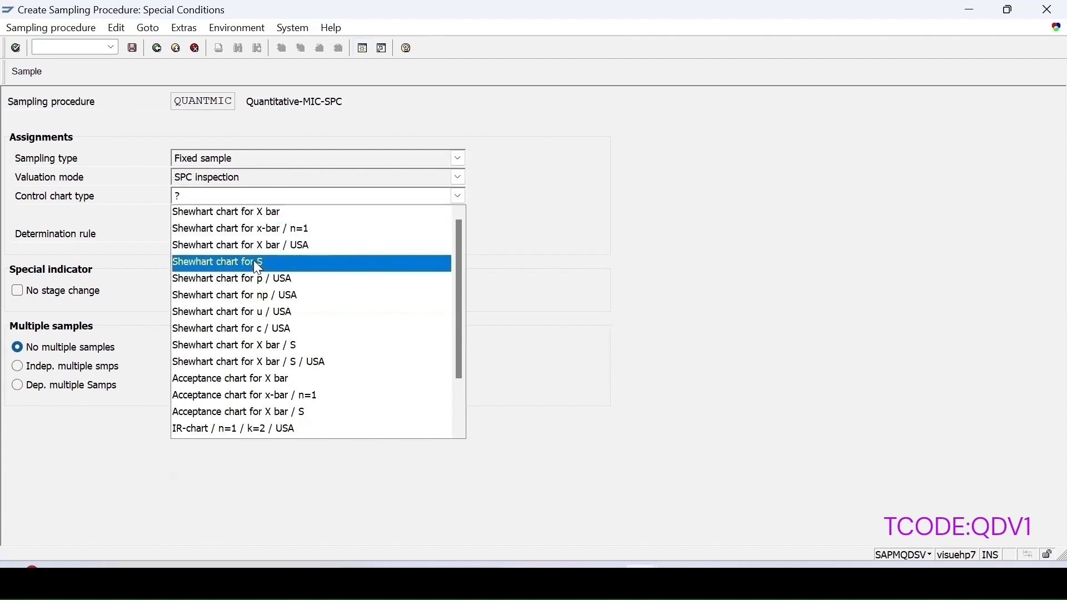
pyautogui.click(268, 212)
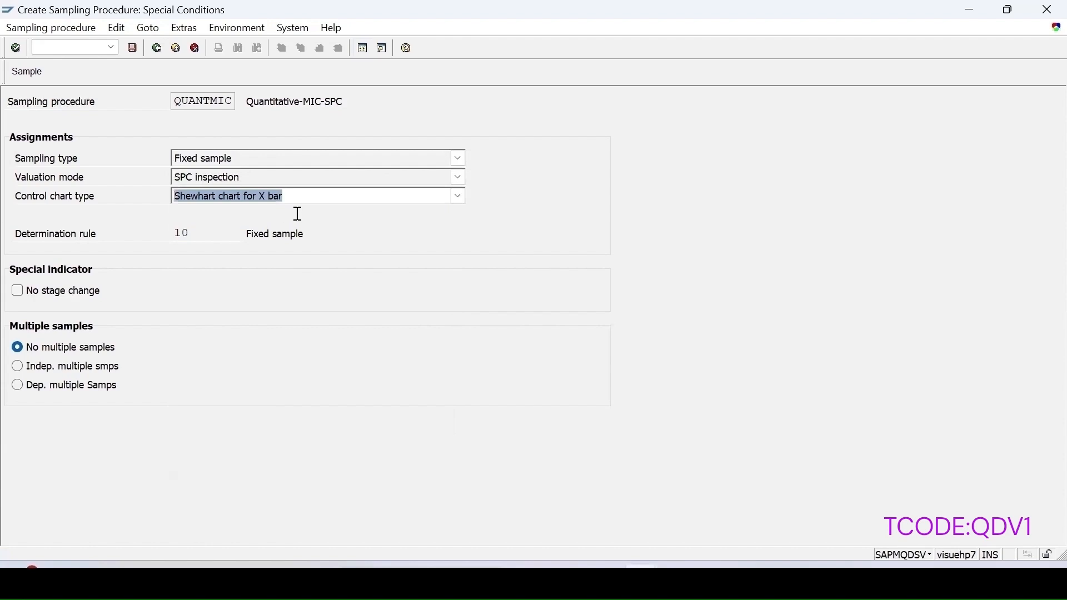
pyautogui.click(15, 78)
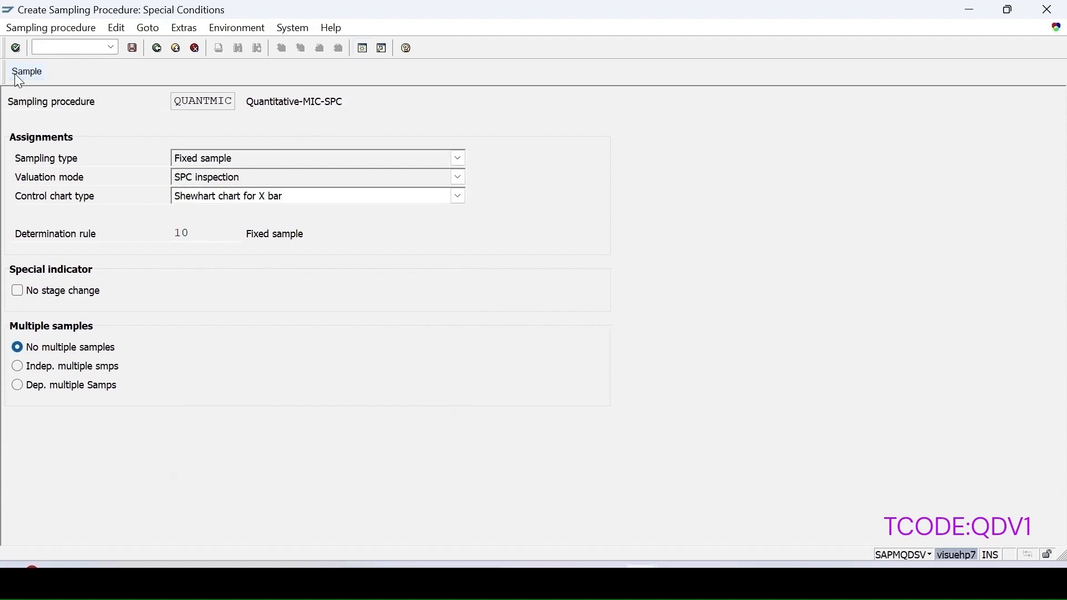
pyautogui.write('2')
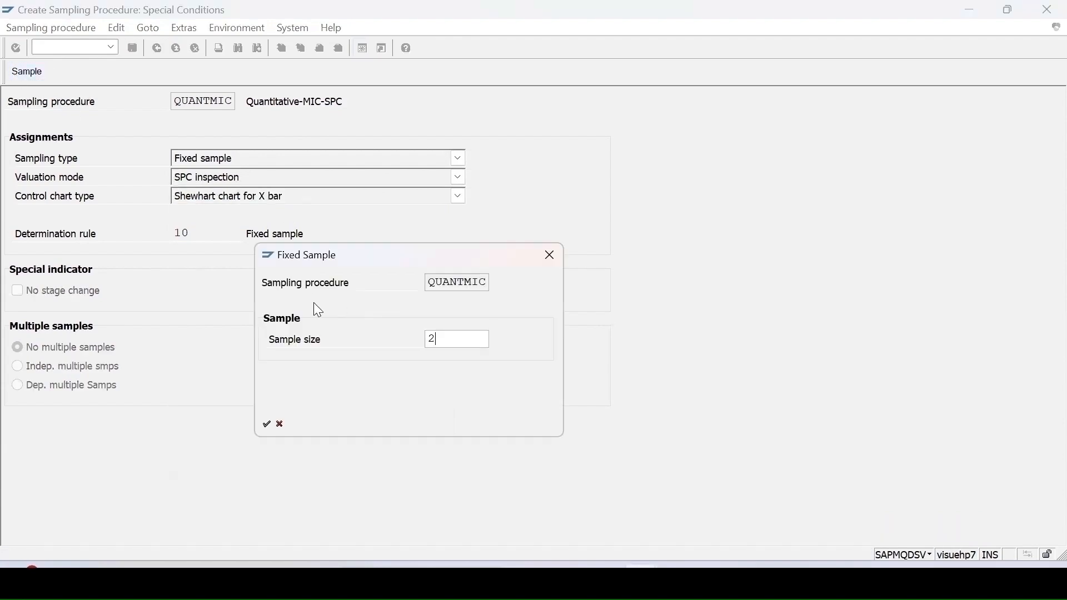
pyautogui.click(268, 425)
pyautogui.click(133, 49)
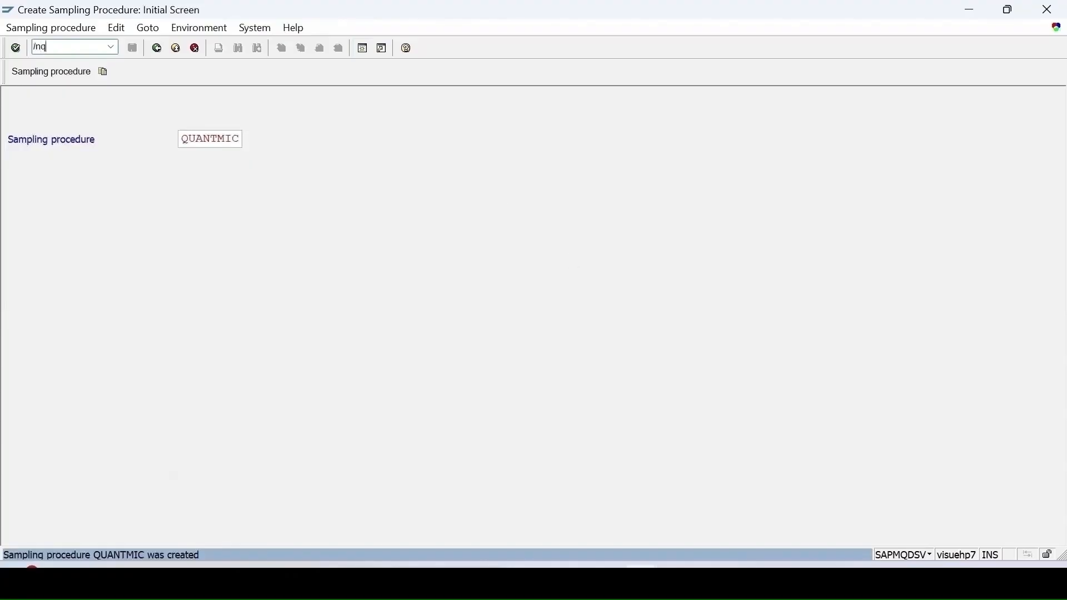
# Step: Open P-200's inspection plan in QP01, flag the pump task list for deletion, and save
pyautogui.press('Return')
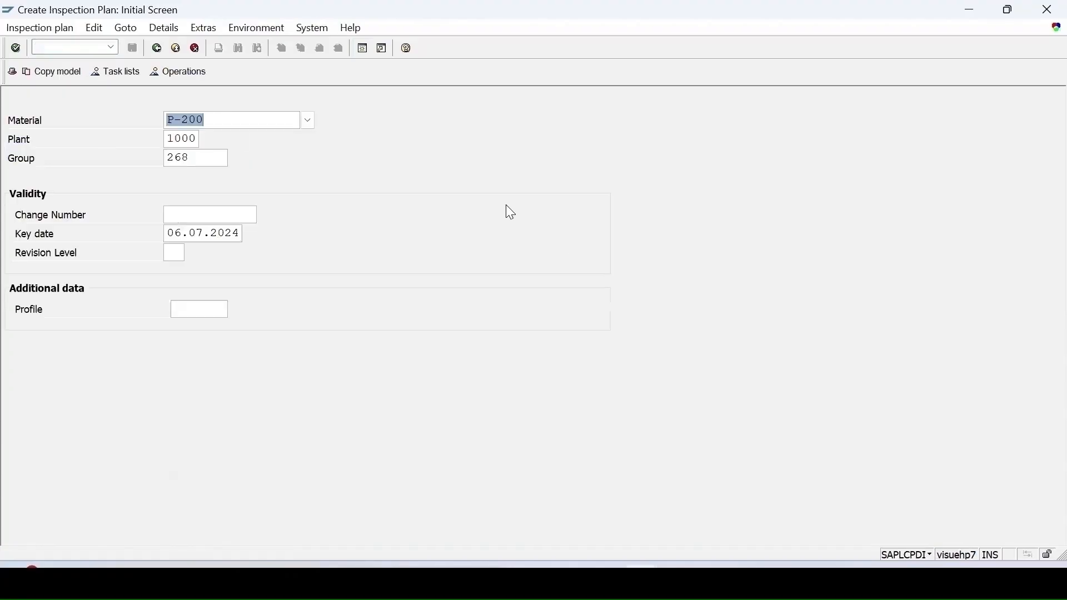
pyautogui.moveTo(193, 158); pyautogui.dragTo(5, 162)
pyautogui.press('BackSpace')
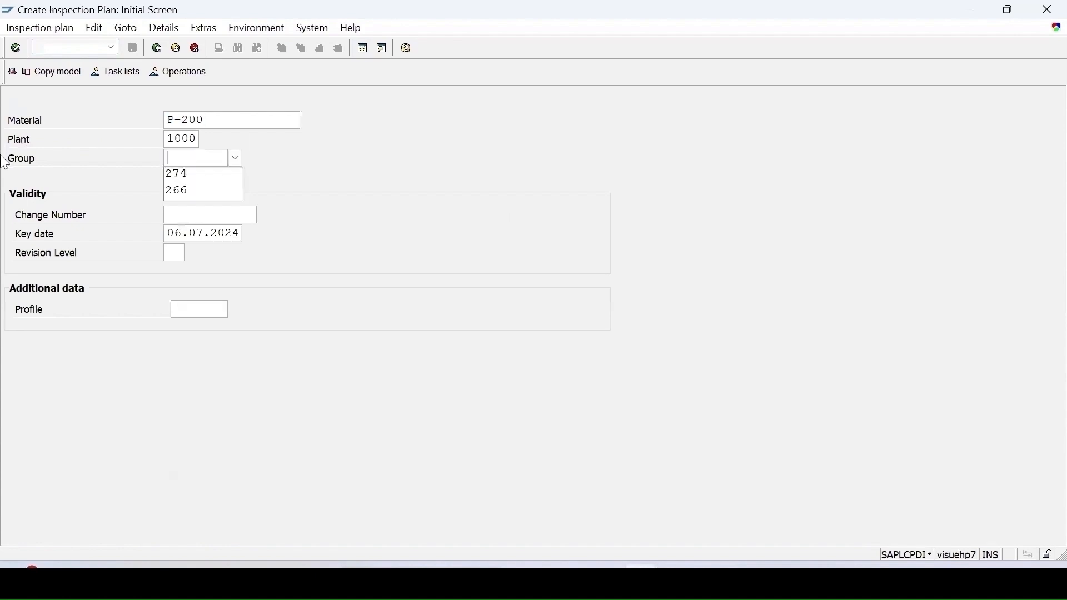
pyautogui.press('Return')
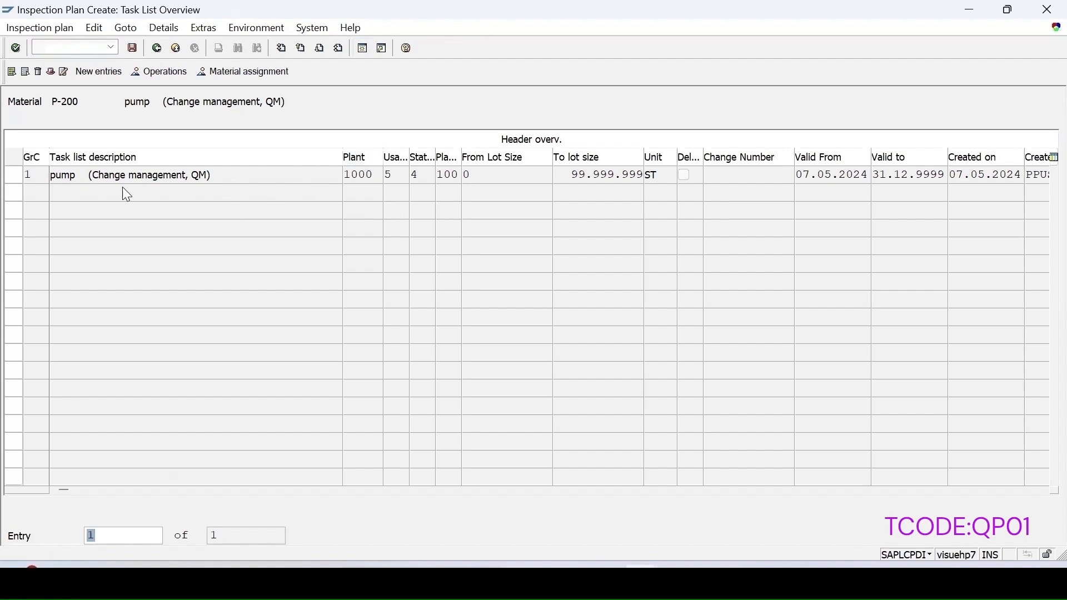
pyautogui.click(12, 177)
pyautogui.click(50, 73)
pyautogui.click(45, 239)
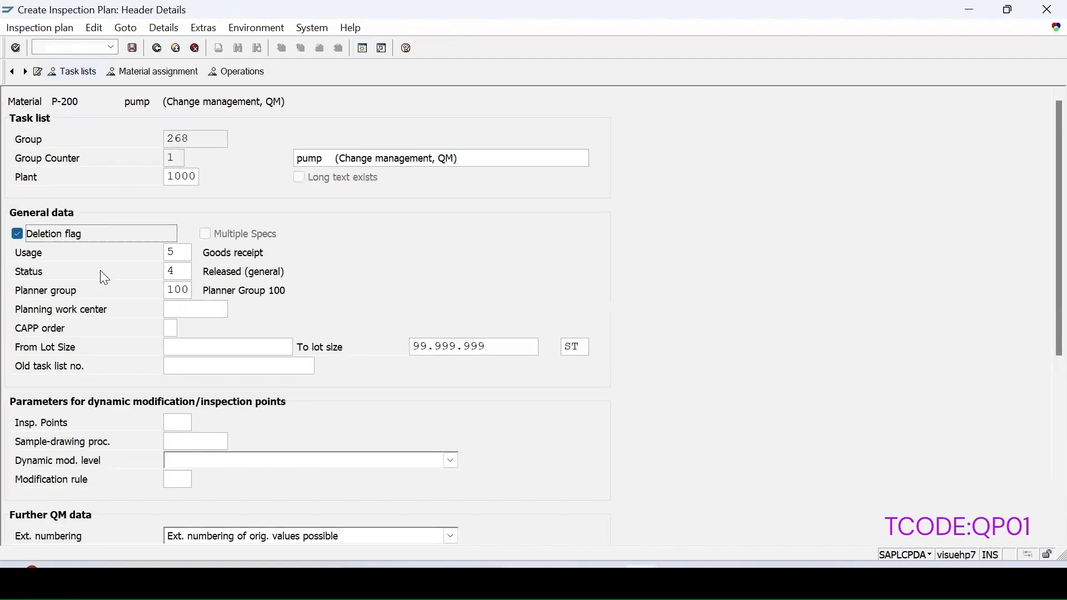
pyautogui.click(134, 50)
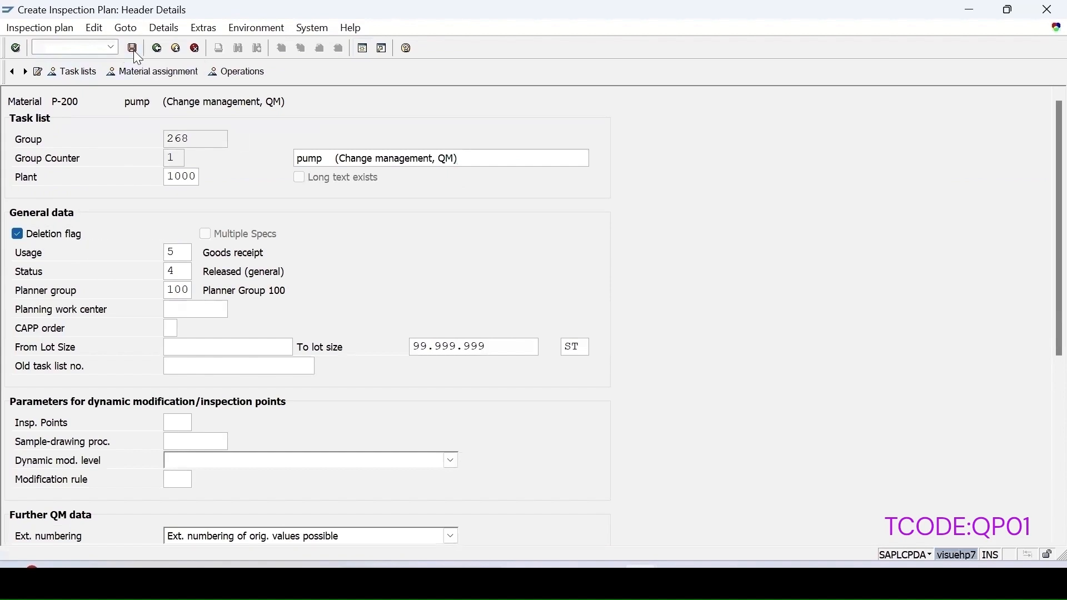
# Step: Clear group 268 and reopen the P-200 task list overview
pyautogui.doubleClick(193, 160)
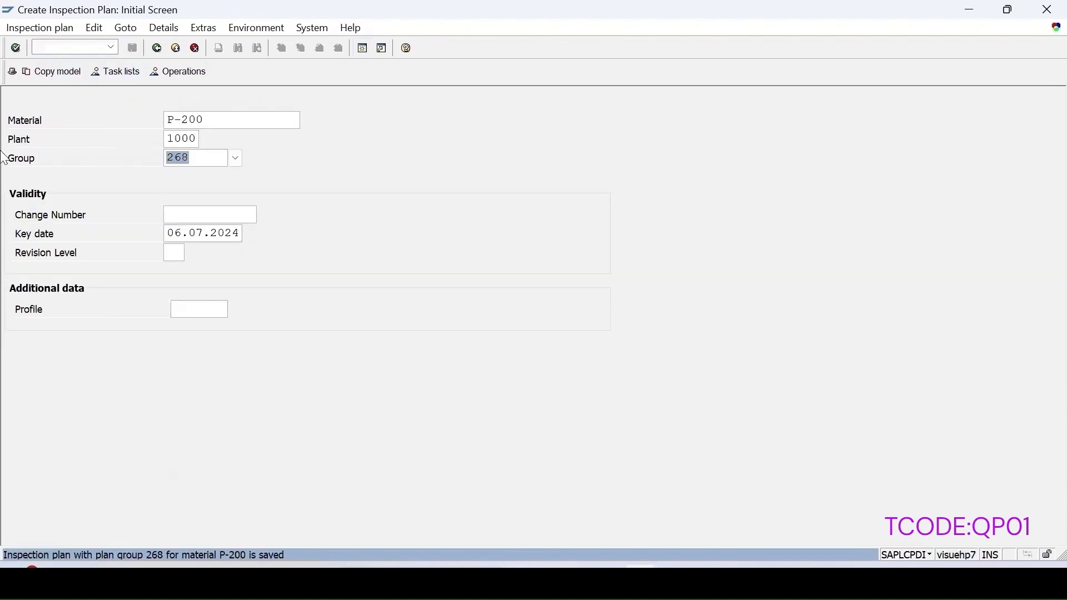
pyautogui.press('BackSpace')
pyautogui.press('Return')
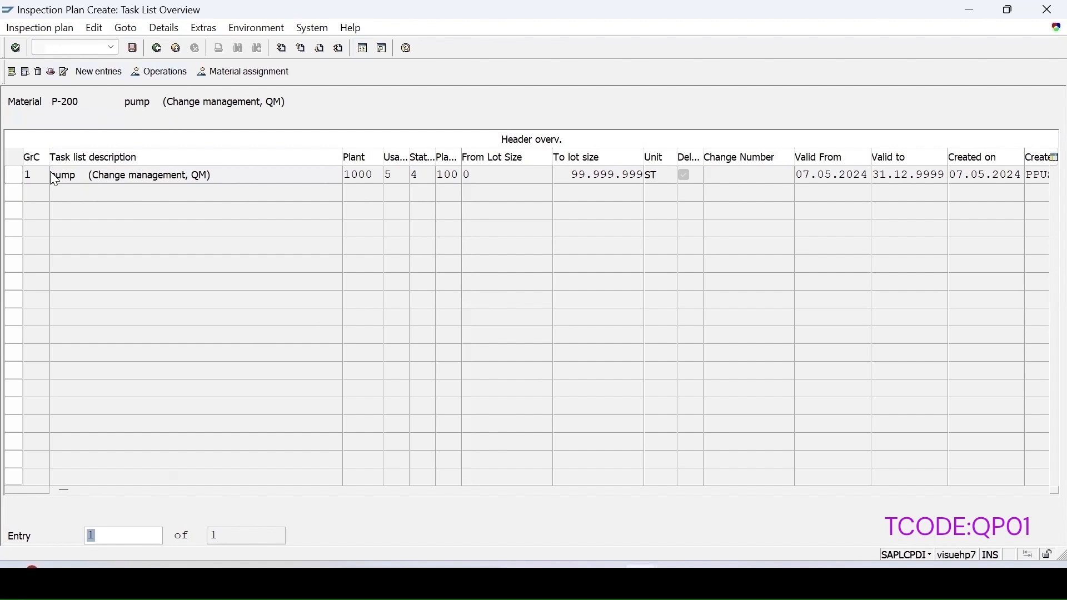
# Step: Add a new task list with usage 5 and status 4
pyautogui.click(100, 74)
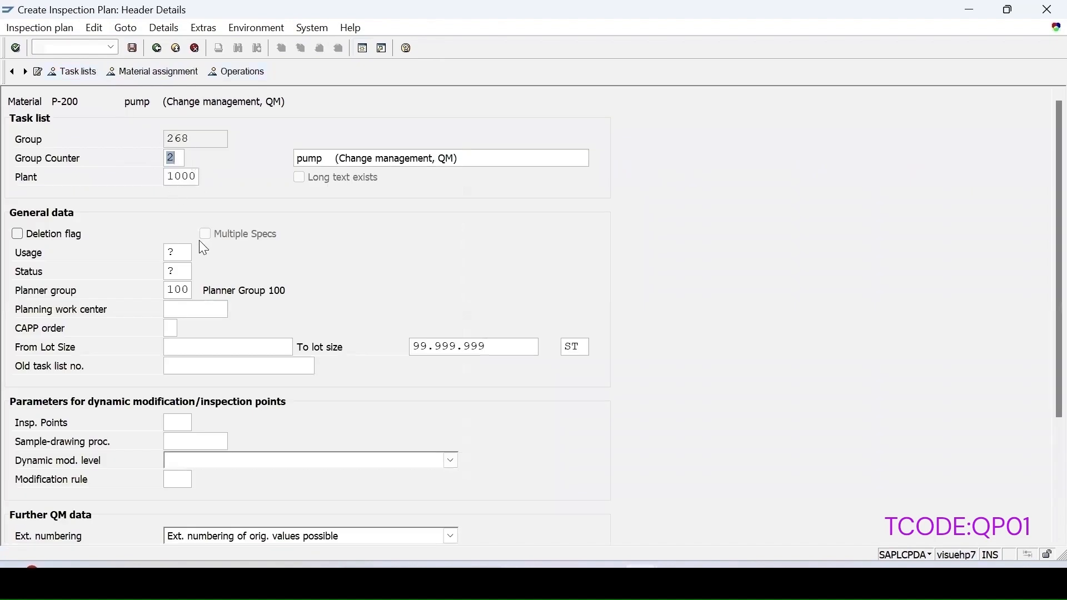
pyautogui.click(176, 253)
pyautogui.write('5')
pyautogui.click(179, 272)
pyautogui.write('4')
pyautogui.press('Return')
# Step: Create operation 0010 with control key QM01 and description Inspection
pyautogui.press('F5')
pyautogui.click(208, 198)
pyautogui.click(206, 198)
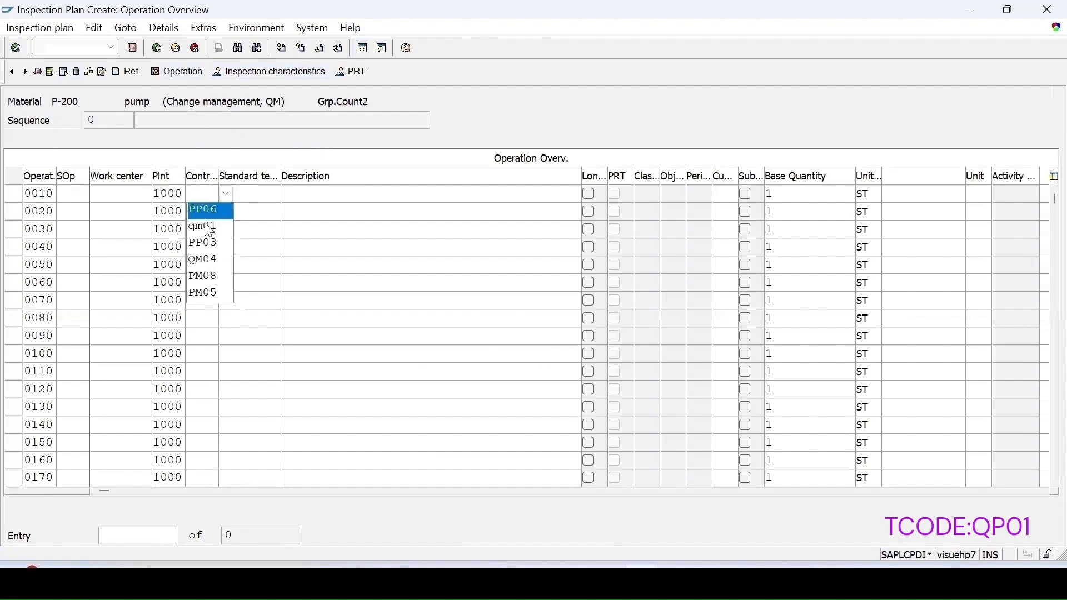
pyautogui.click(208, 227)
pyautogui.click(307, 193)
pyautogui.click(307, 194)
pyautogui.click(314, 228)
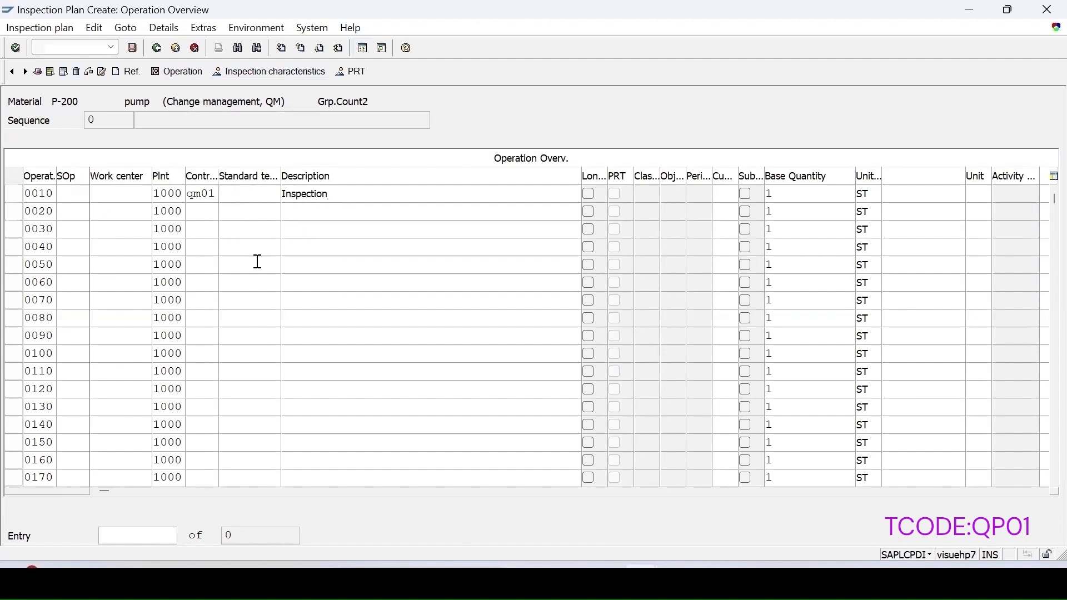
pyautogui.press('Return')
# Step: Open the inspection characteristics overview for operation 0010
pyautogui.click(13, 194)
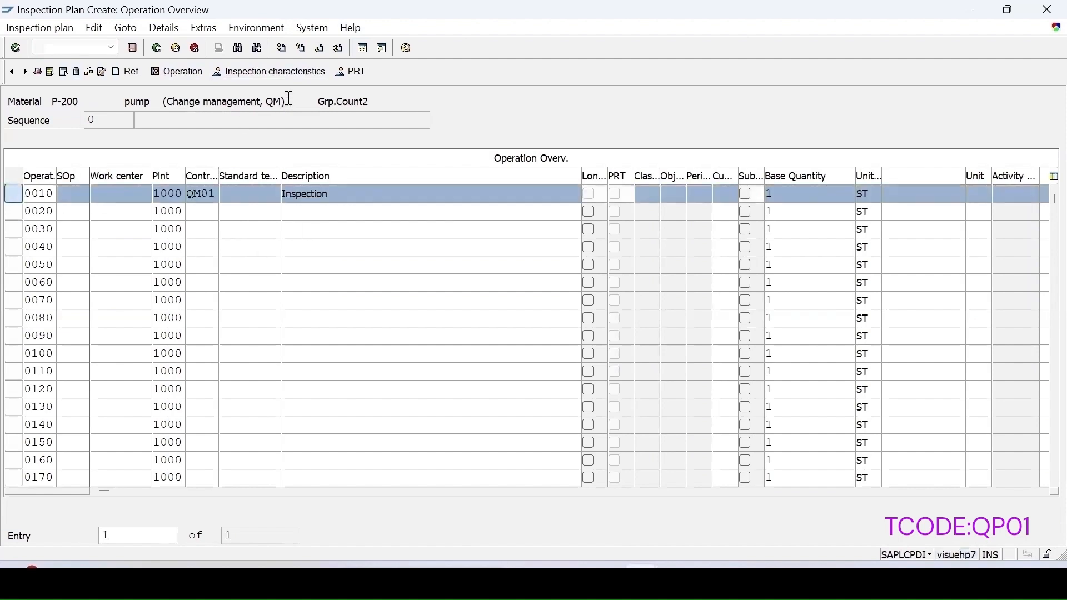
pyautogui.click(267, 78)
pyautogui.click(180, 214)
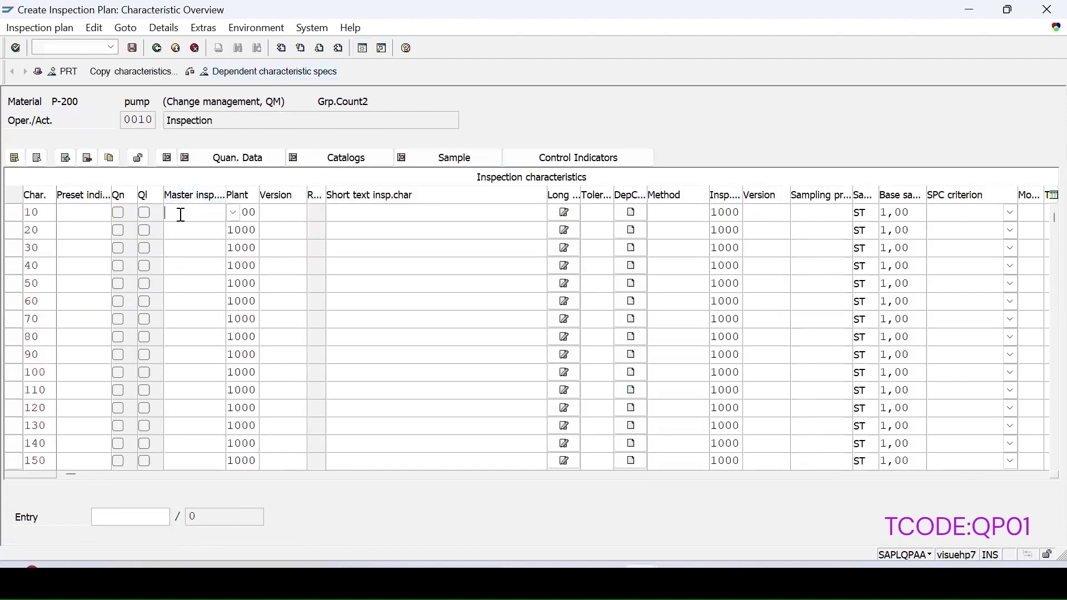
# Step: Assign LENGTH1 as characteristic 10 with QUANTMIC and SPC criterion Master Inspection Charac./Material
pyautogui.write('le')
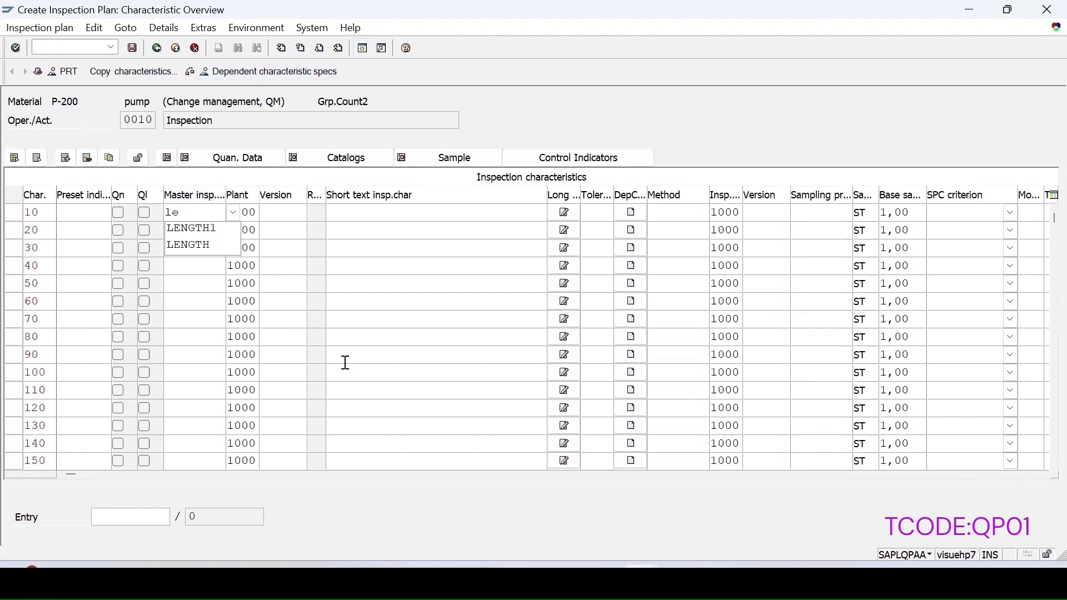
pyautogui.press('Down')
pyautogui.press('Return')
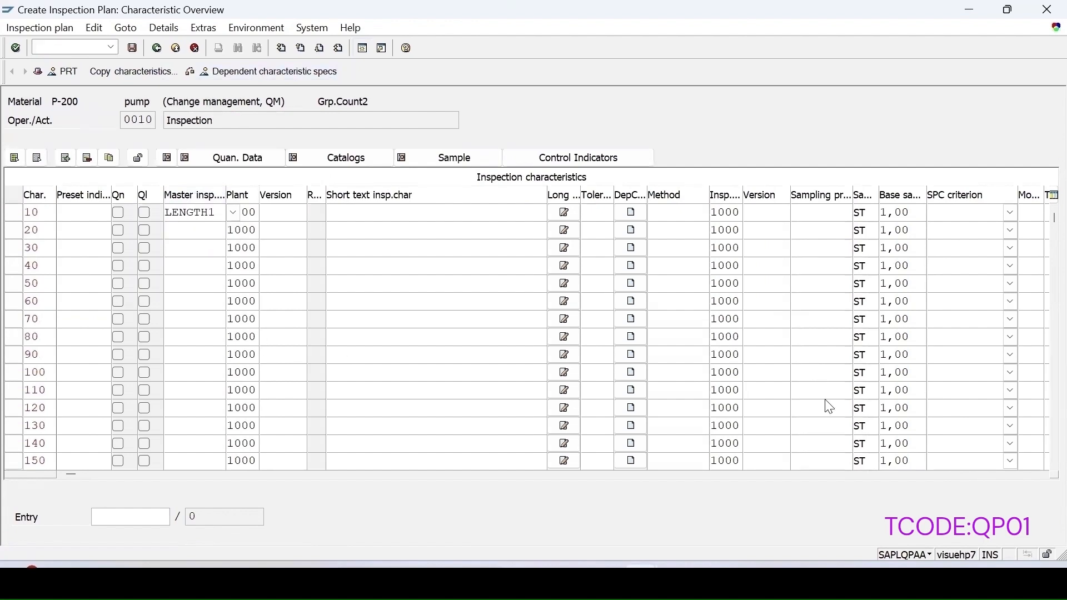
pyautogui.press('Return')
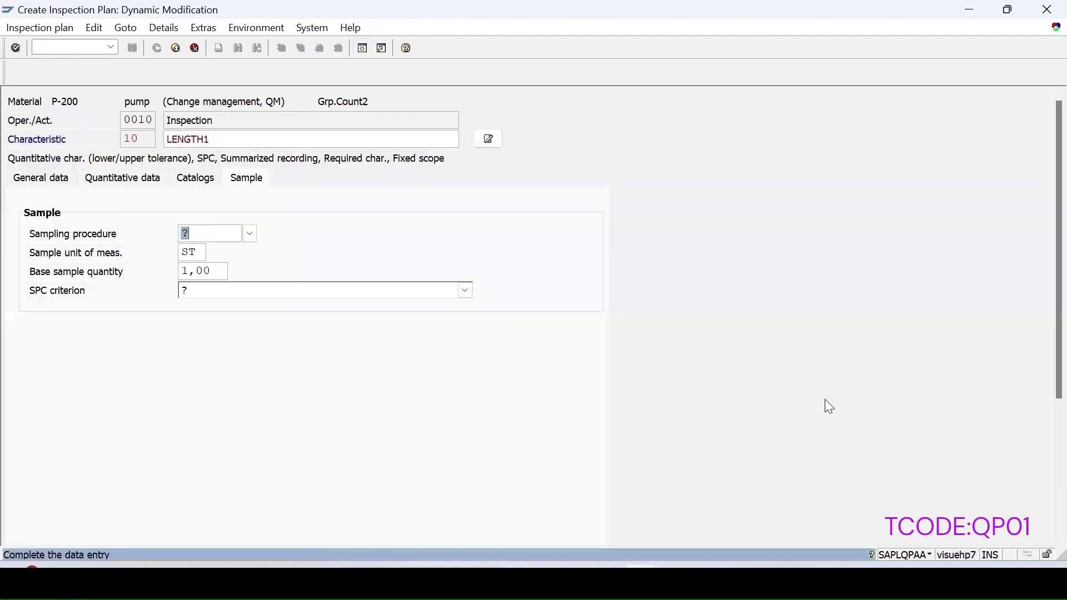
pyautogui.click(250, 235)
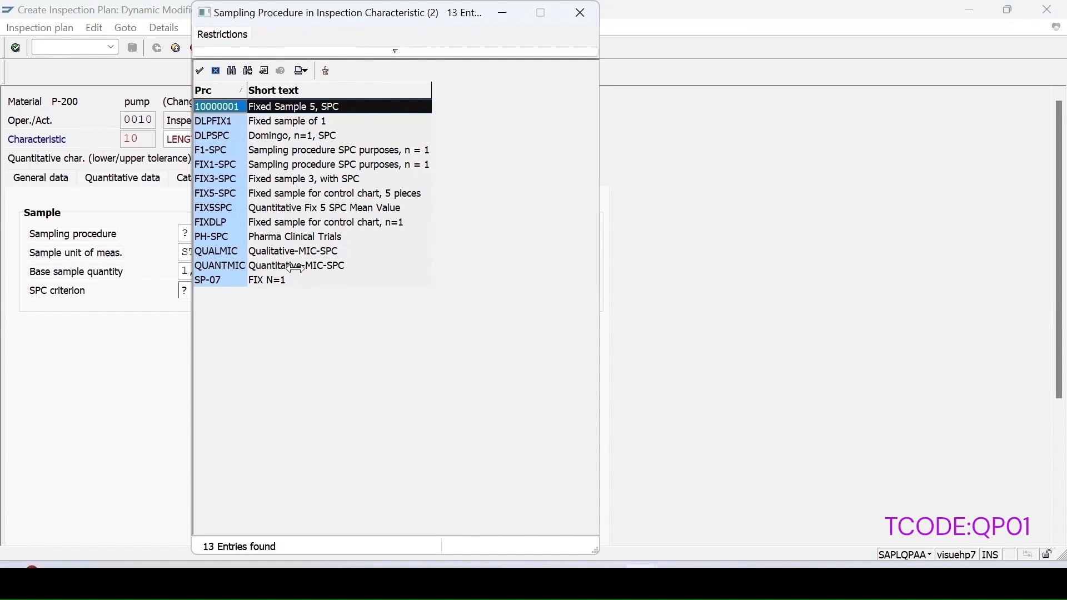
pyautogui.doubleClick(295, 269)
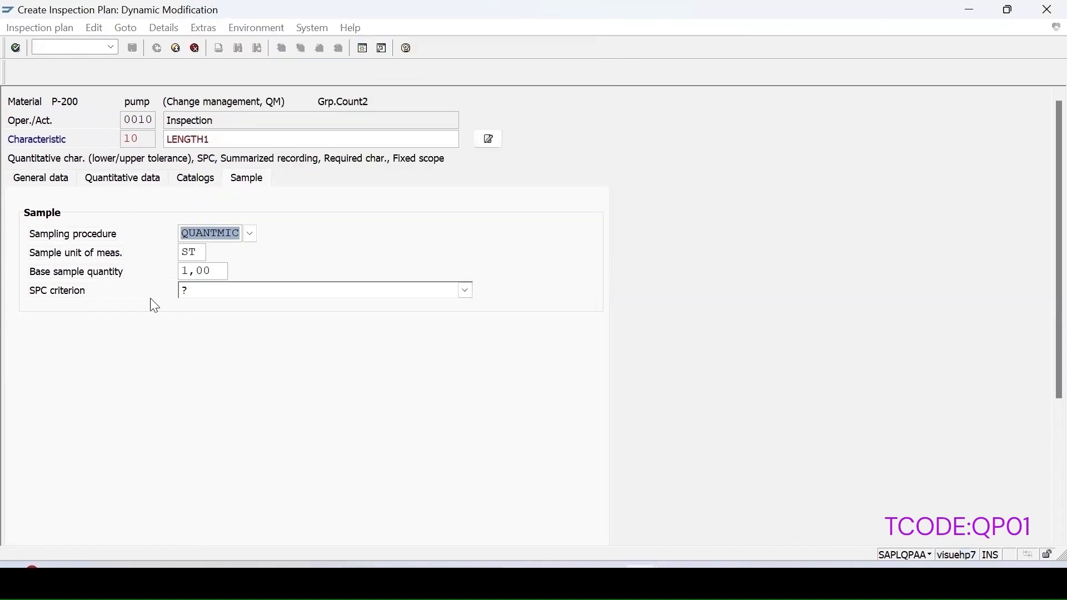
pyautogui.click(186, 291)
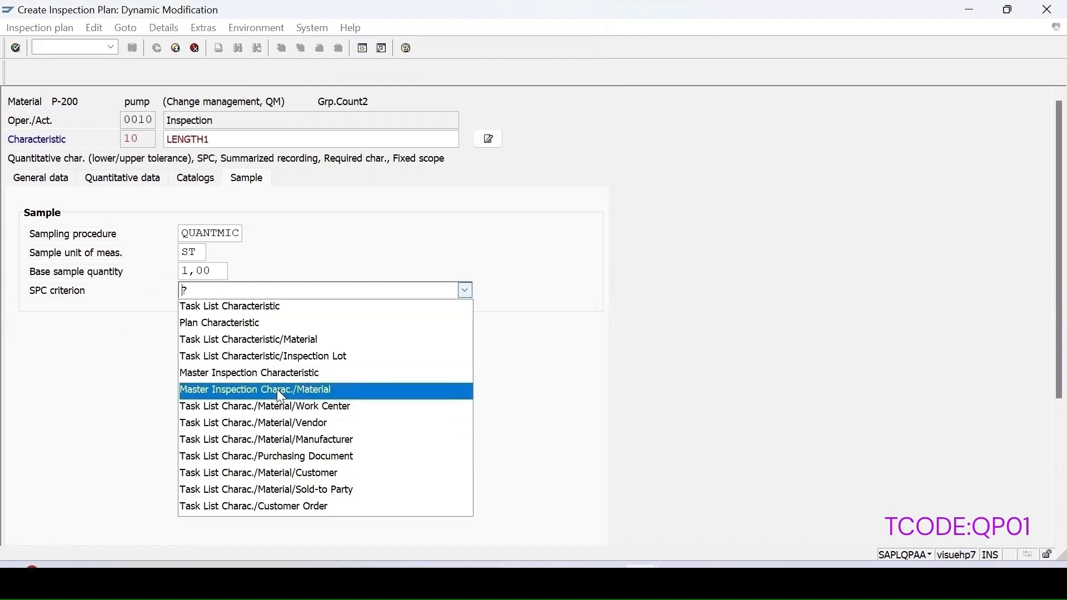
pyautogui.click(228, 392)
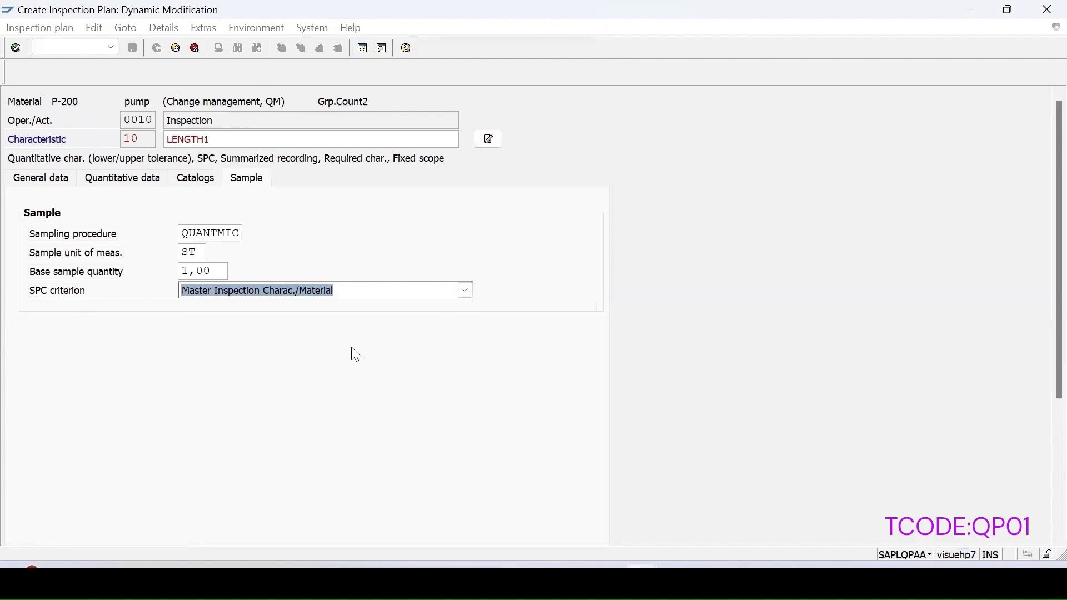
pyautogui.press('Return')
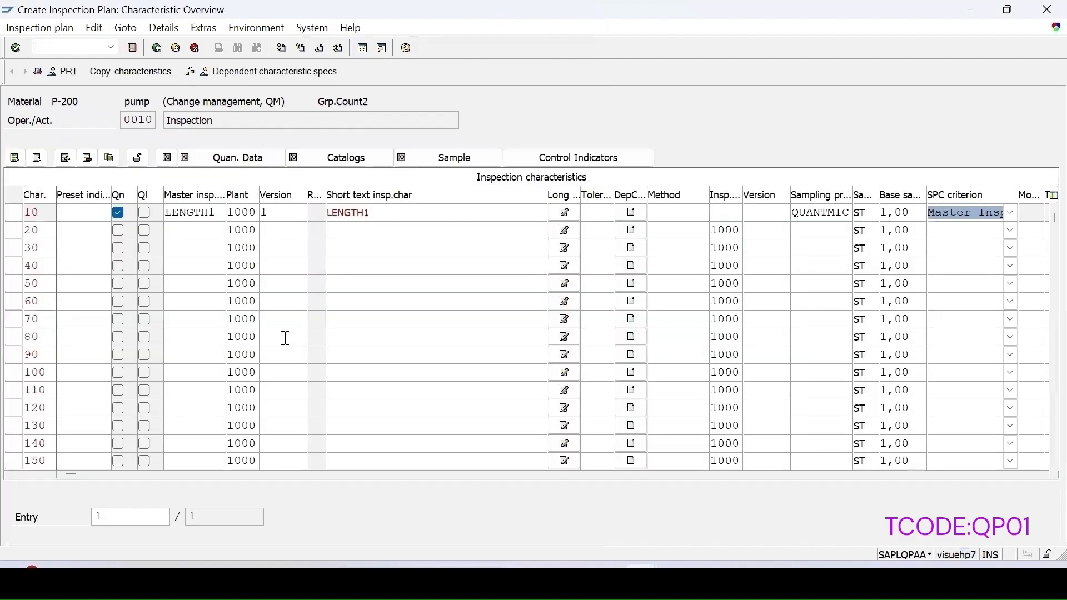
# Step: Add COLOR1 as characteristic 20 with QUALMIC and SPC criterion Master Inspection Charac./Material
pyautogui.click(177, 235)
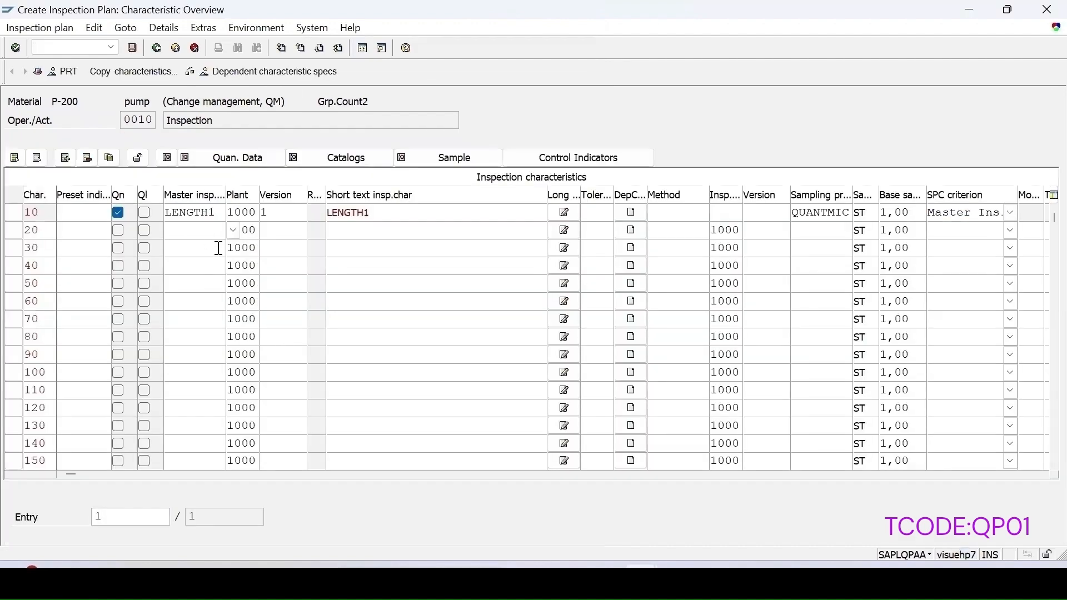
pyautogui.write('color')
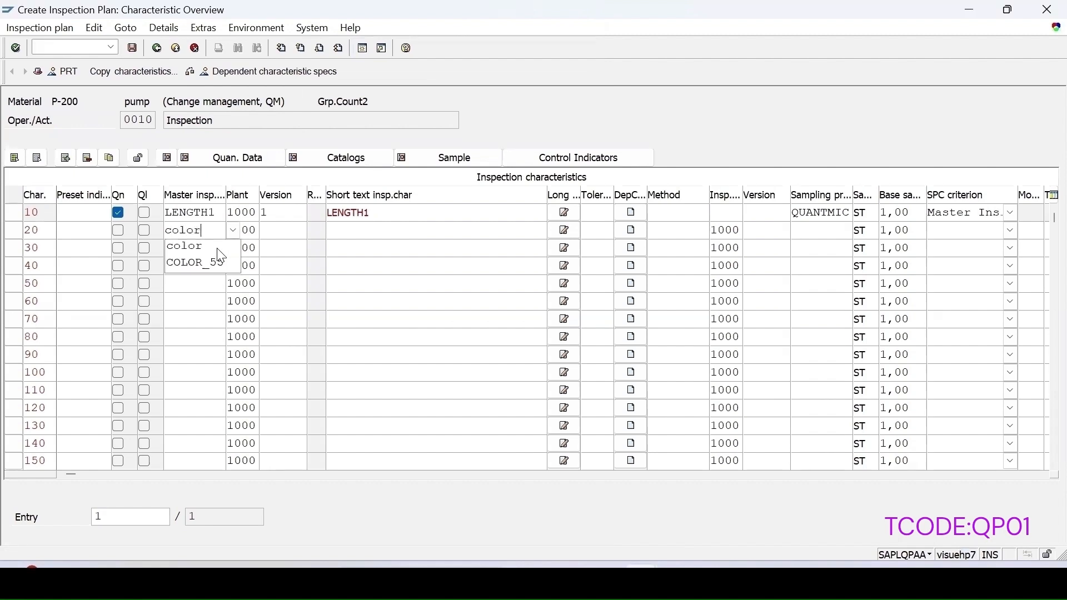
pyautogui.write('1')
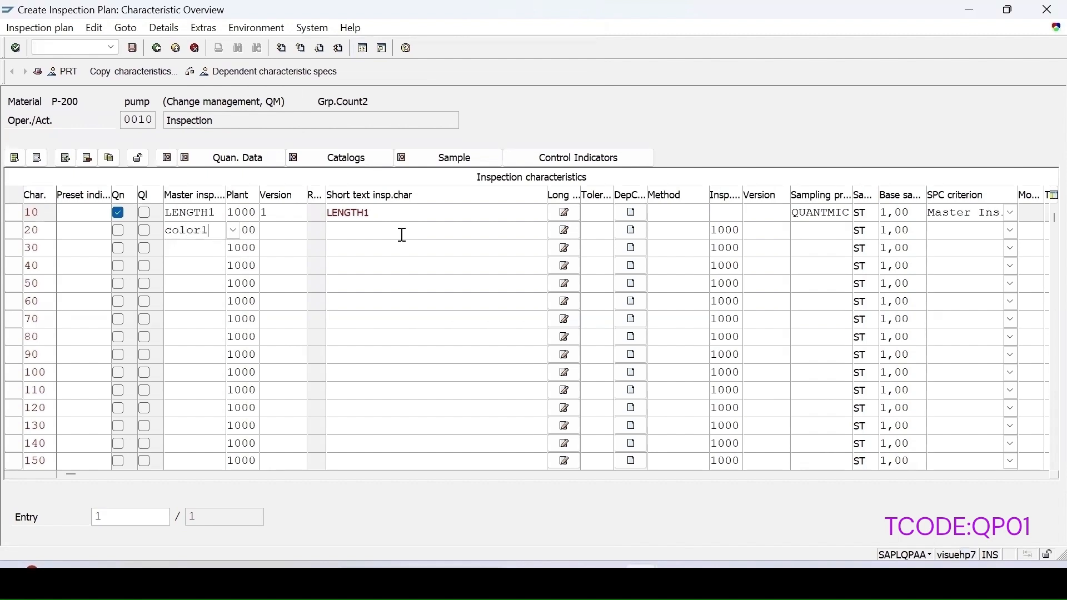
pyautogui.press('Return')
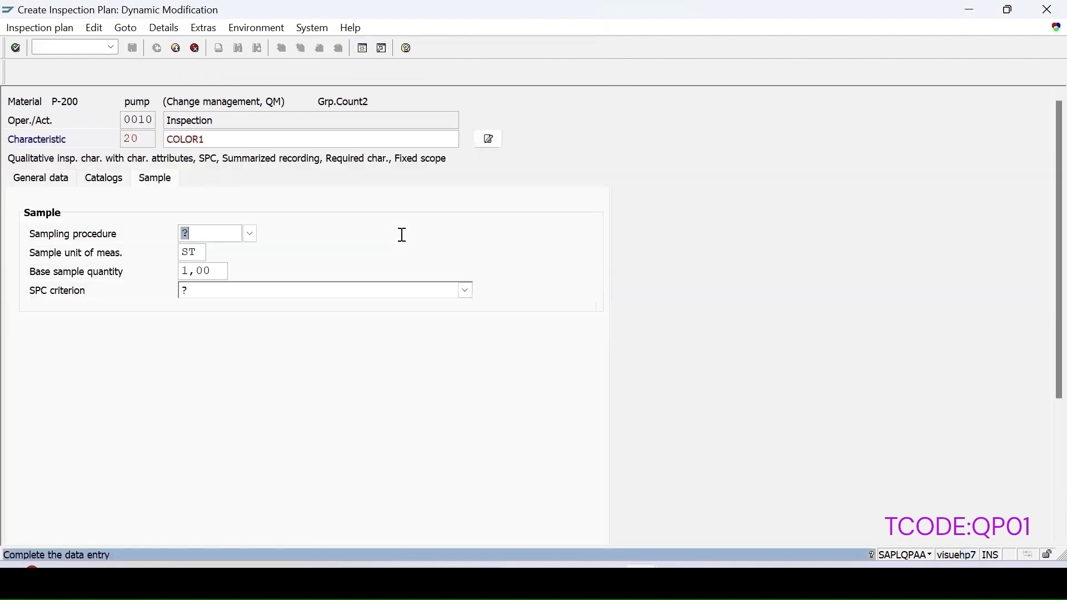
pyautogui.click(250, 234)
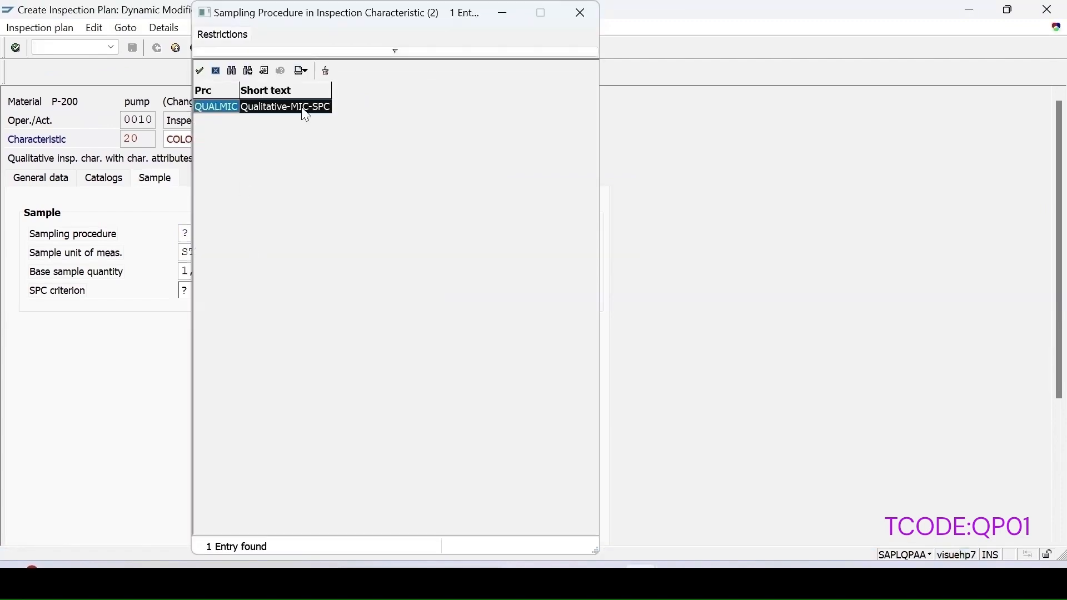
pyautogui.doubleClick(253, 109)
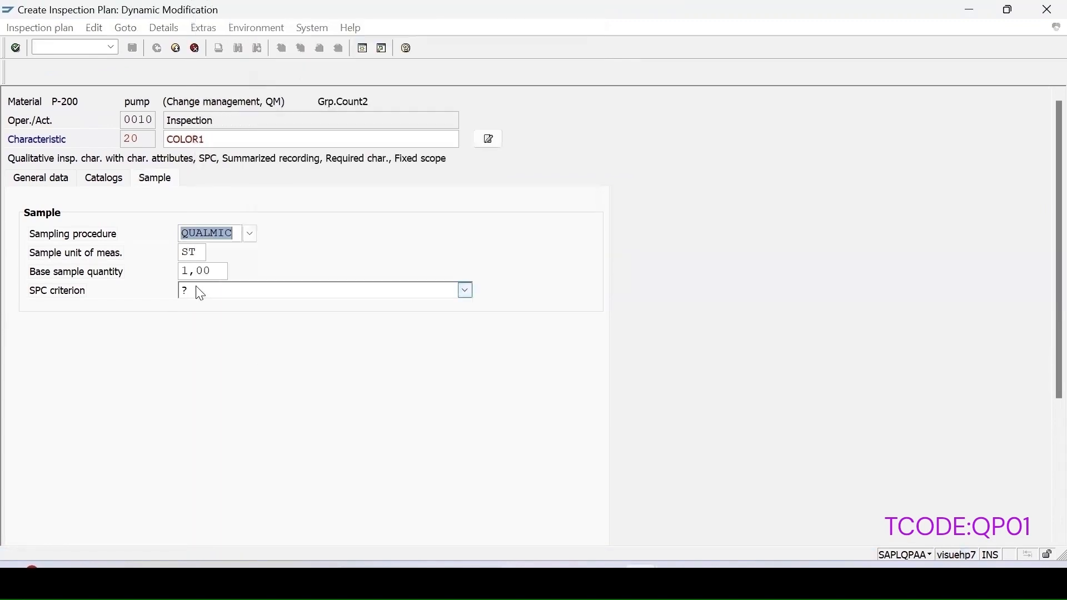
pyautogui.click(250, 234)
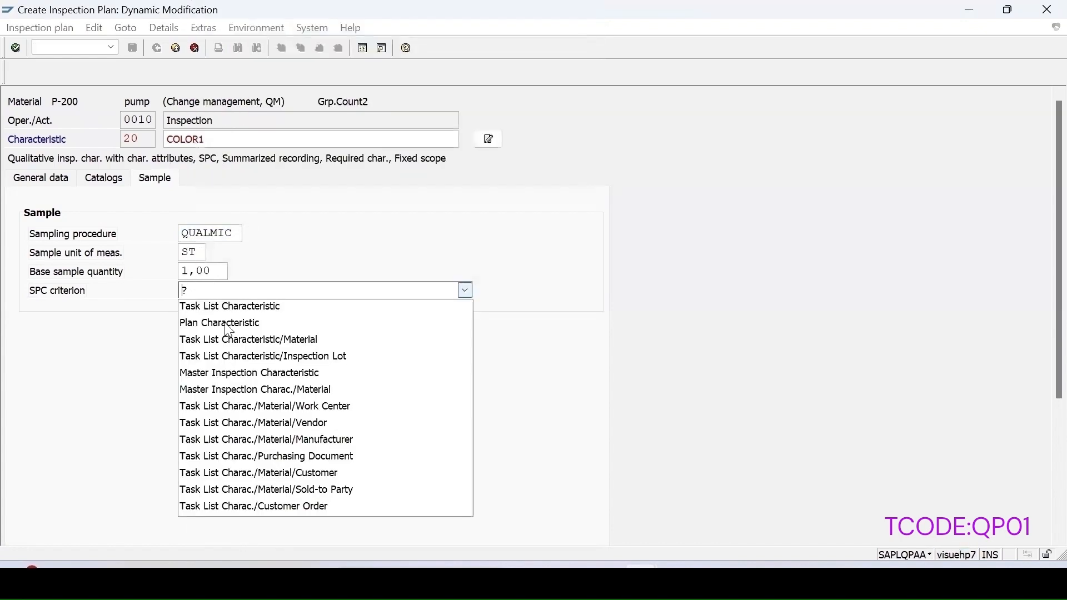
pyautogui.click(277, 390)
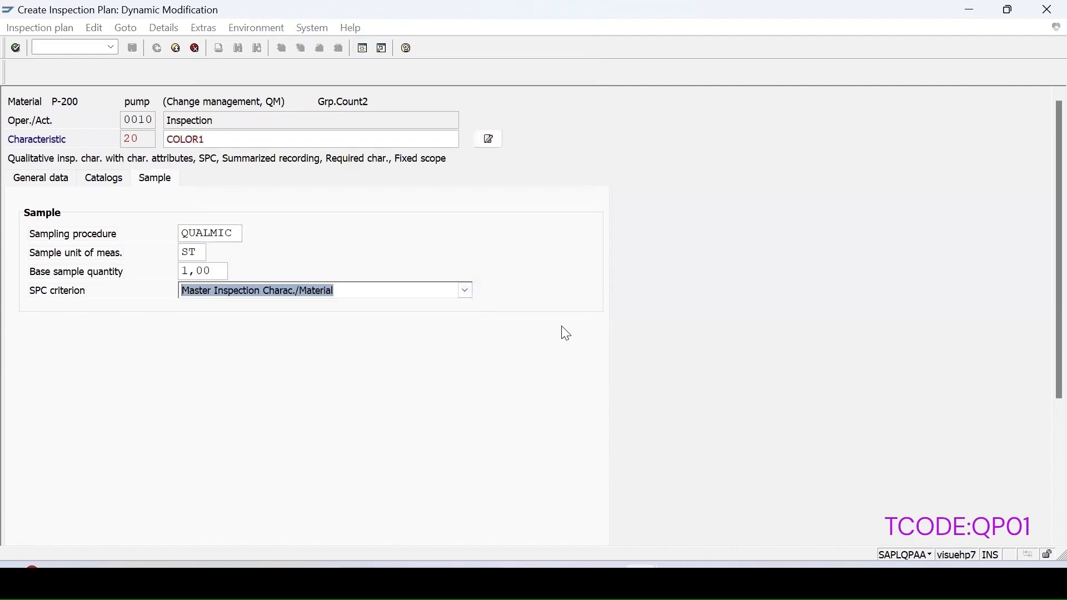
pyautogui.press('Return')
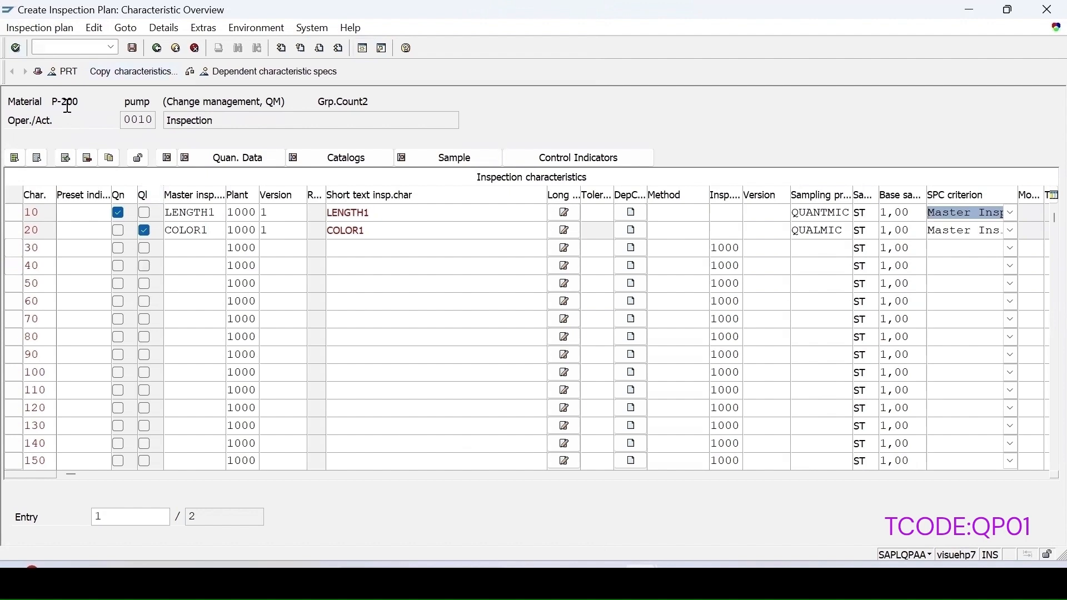
# Step: Review LENGTH1's control indicators without changes, then save the P-200 inspection plan as group 268
pyautogui.press('F3')
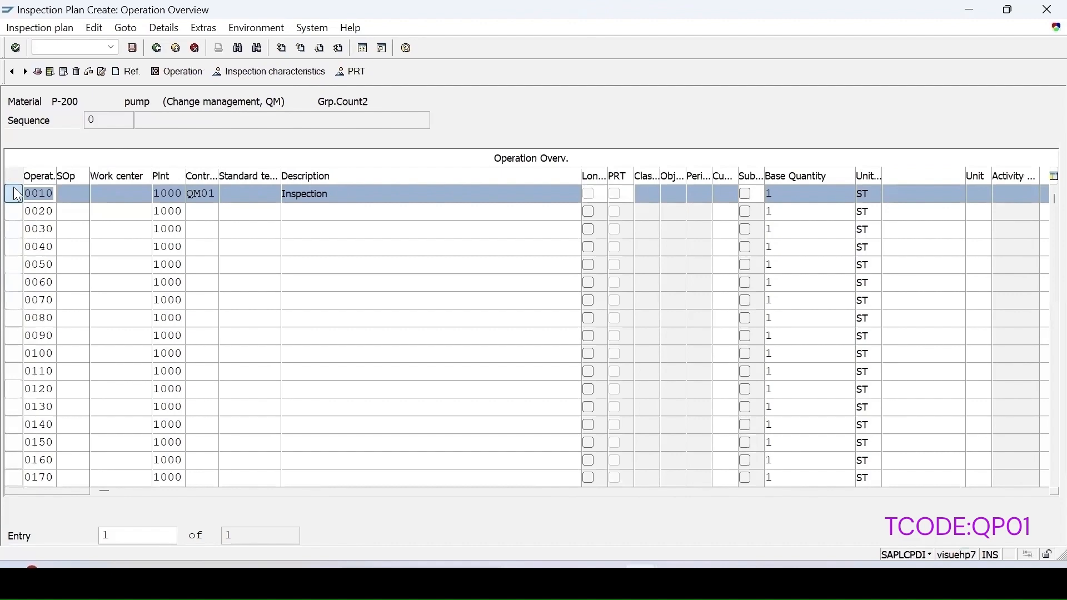
pyautogui.click(282, 72)
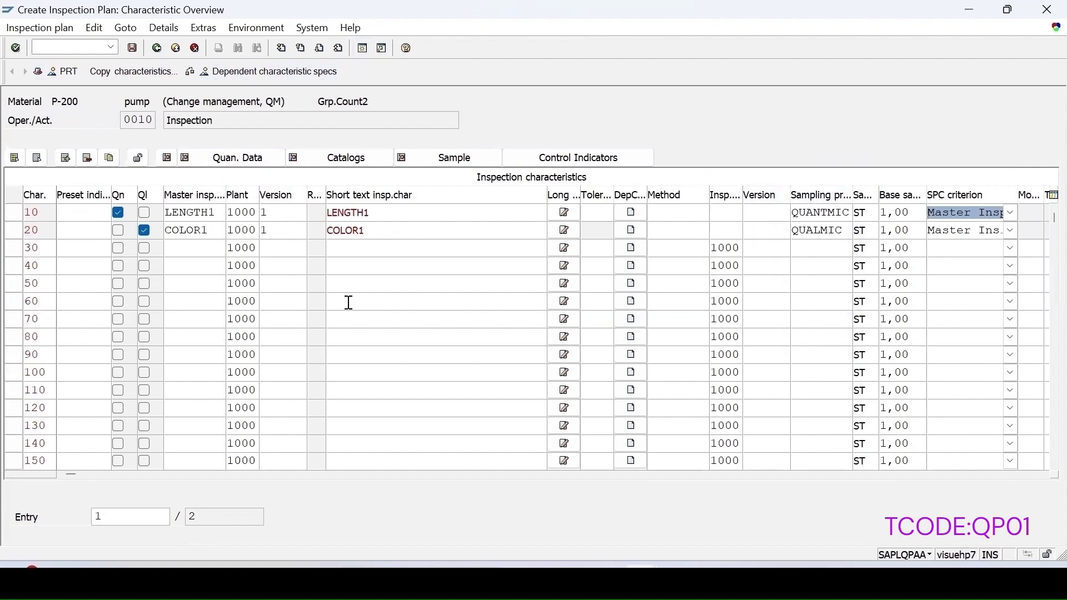
pyautogui.click(14, 215)
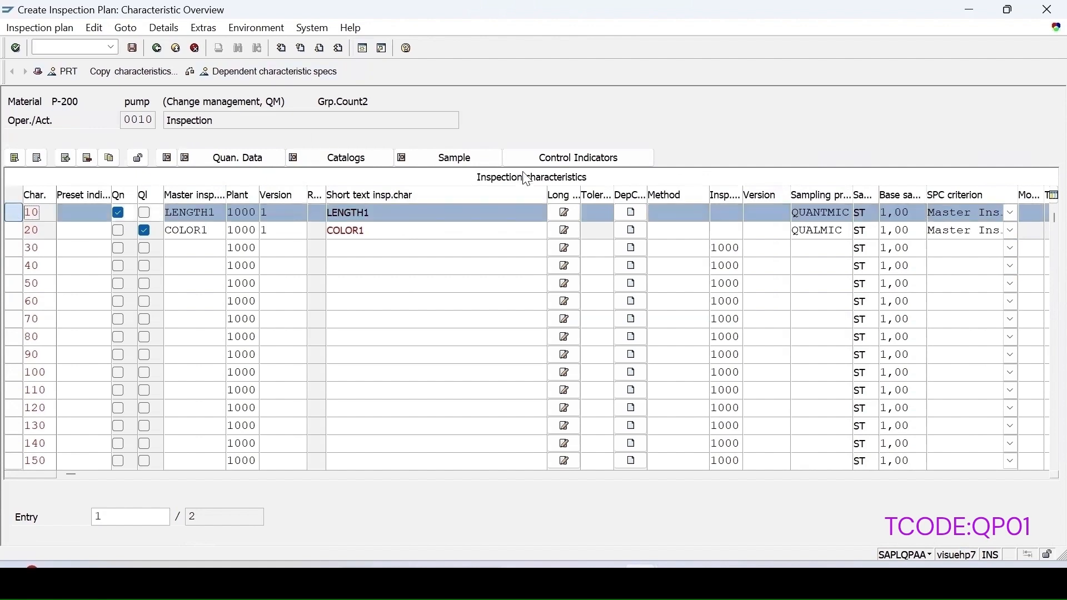
pyautogui.click(578, 158)
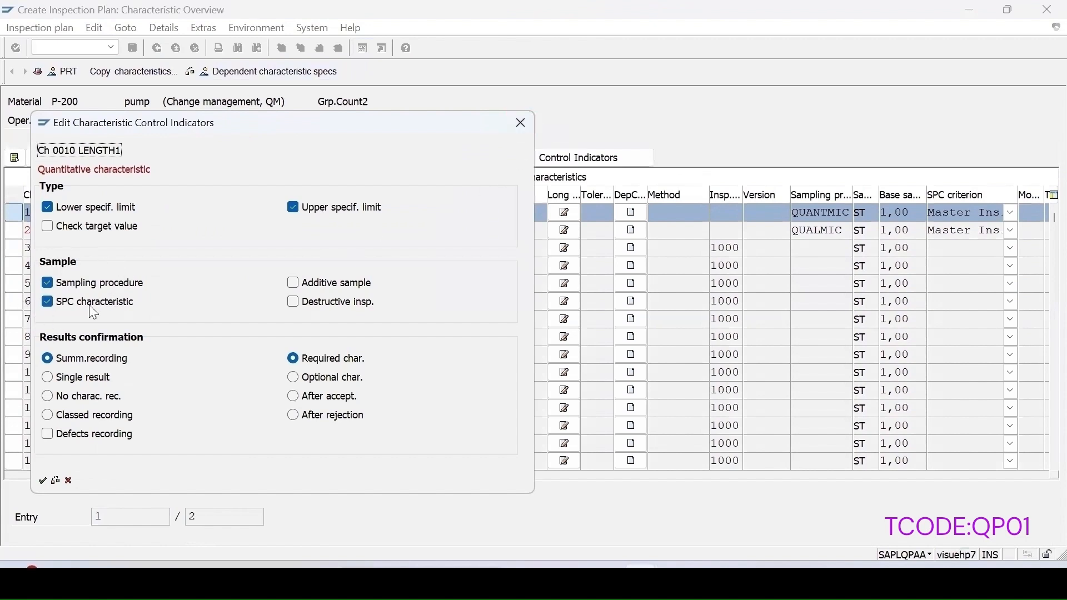
pyautogui.click(520, 123)
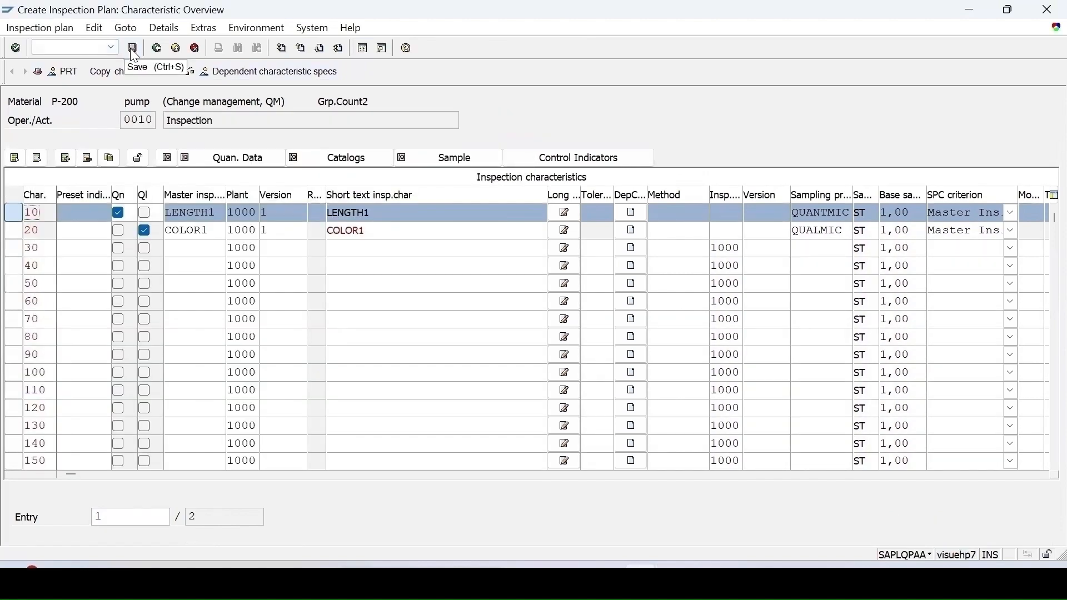
pyautogui.click(134, 49)
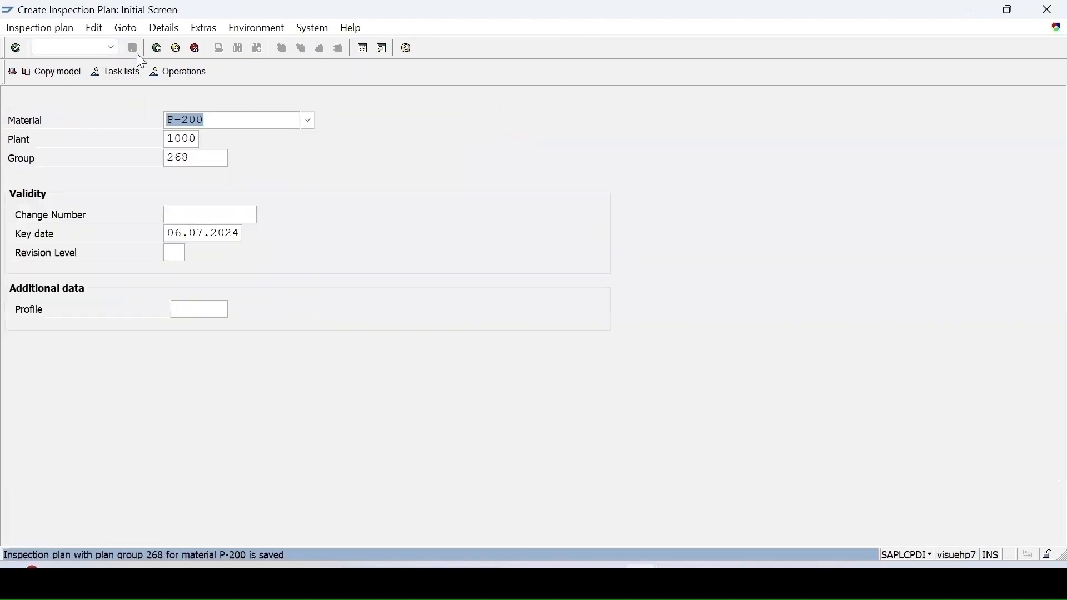
# Step: Start a new P-200 inspection lot with origin 89 and lot quantity 14
pyautogui.write('/nqa01')
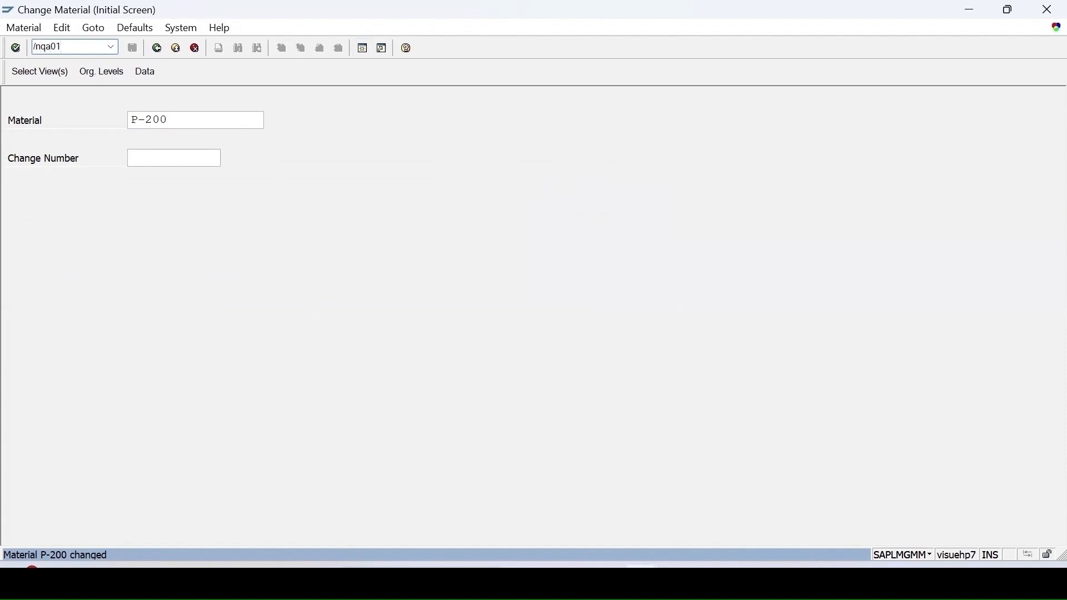
pyautogui.press('Return')
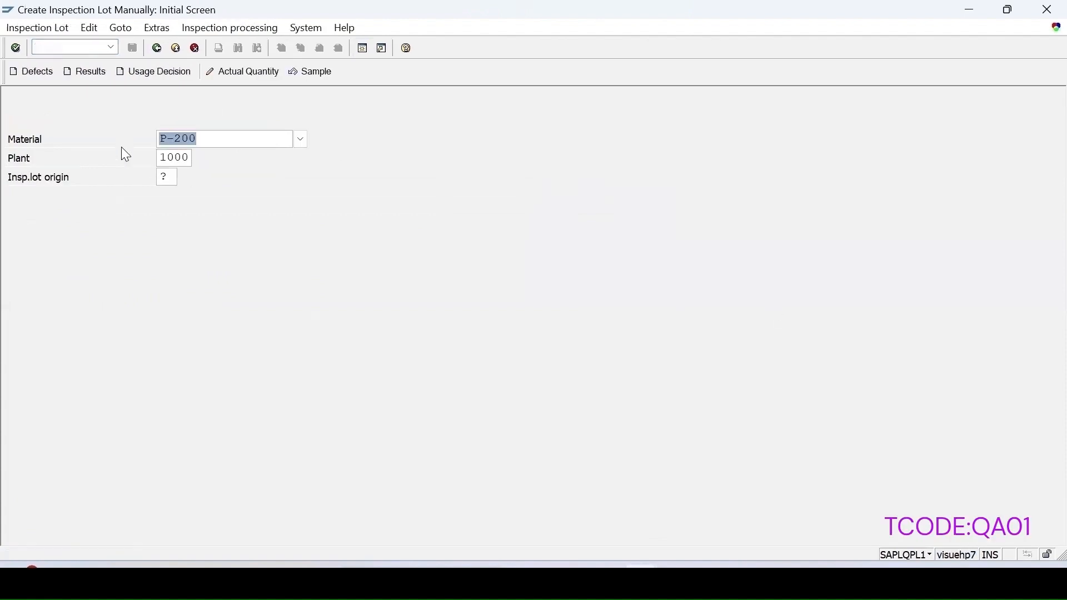
pyautogui.click(174, 178)
pyautogui.write('89')
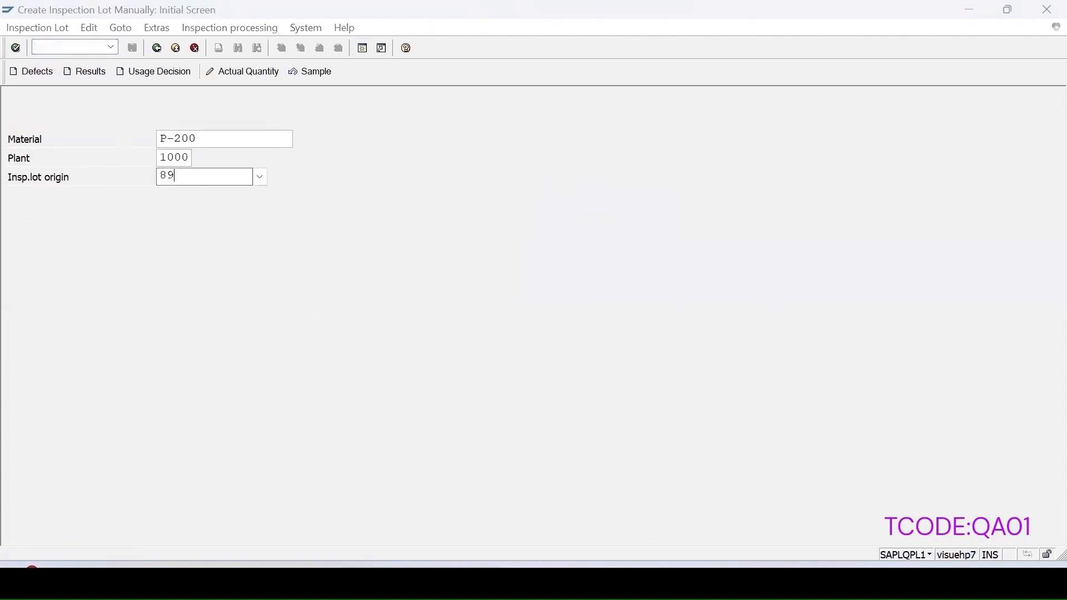
pyautogui.press('Return')
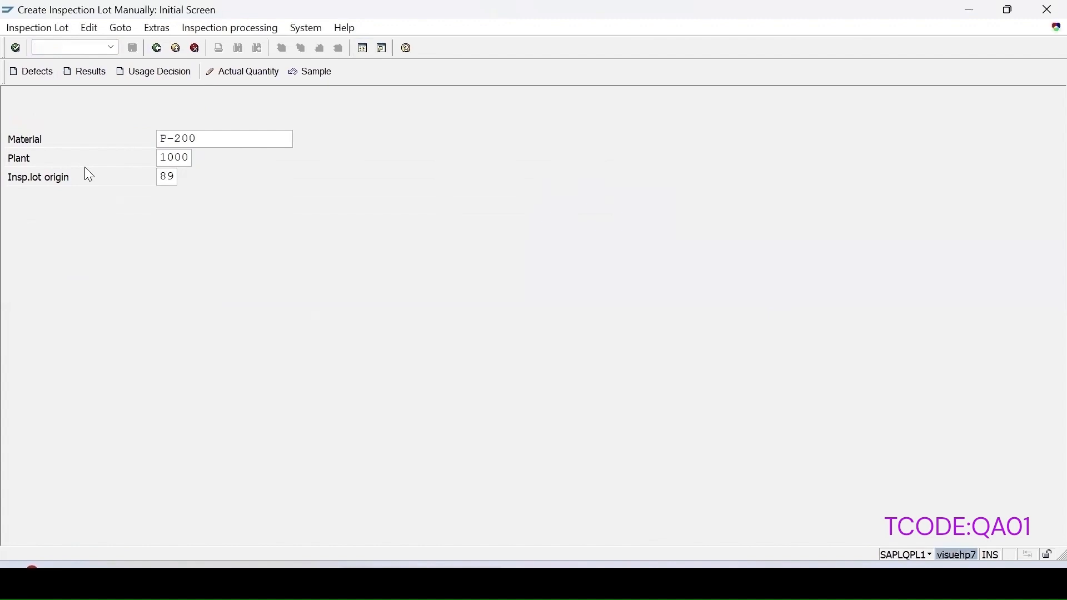
pyautogui.click(172, 275)
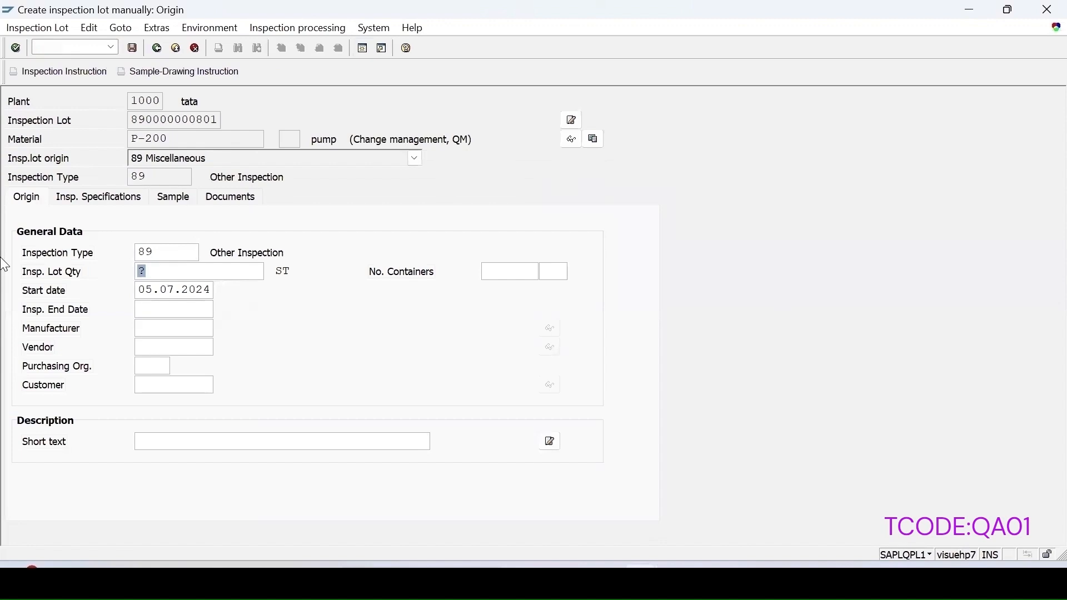
pyautogui.write('14')
pyautogui.press('Return')
# Step: Set usage 5 and key date 06.07.2024, then assign inspection plan 268
pyautogui.click(520, 360)
pyautogui.click(441, 329)
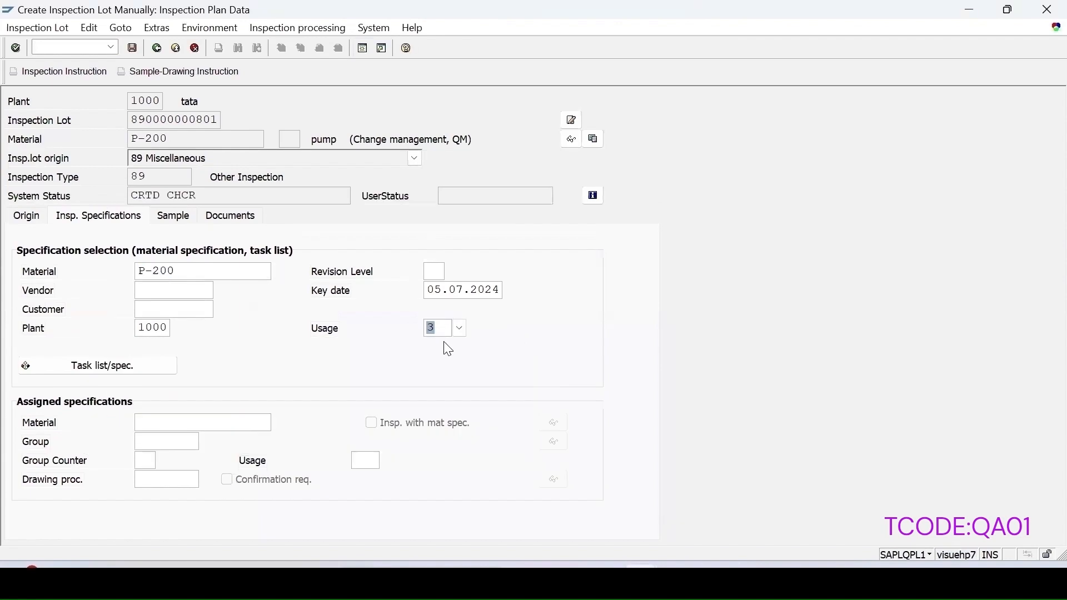
pyautogui.write('5')
pyautogui.click(135, 367)
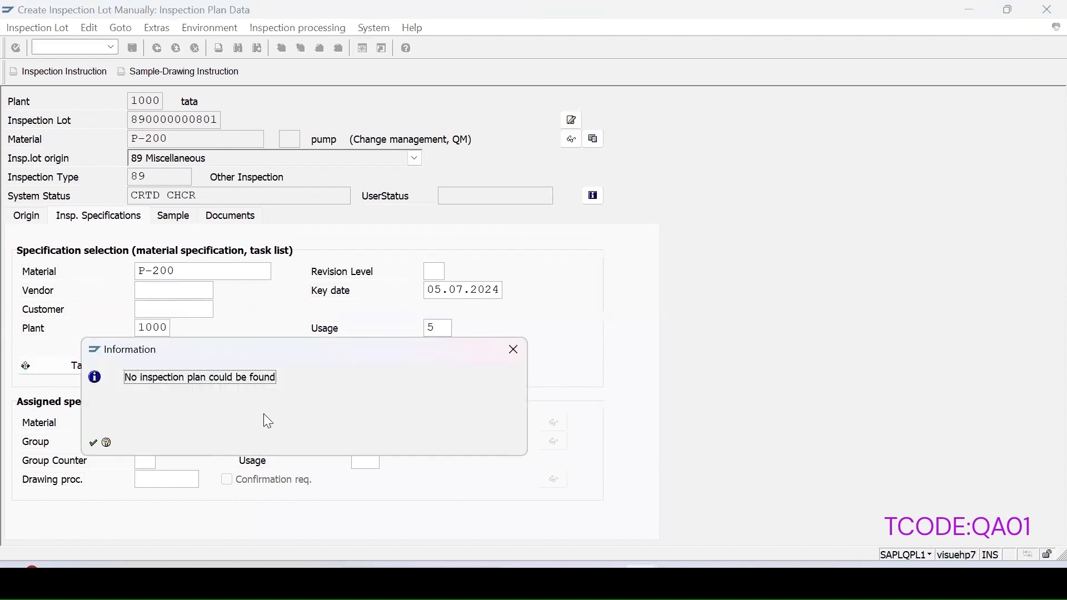
pyautogui.click(513, 352)
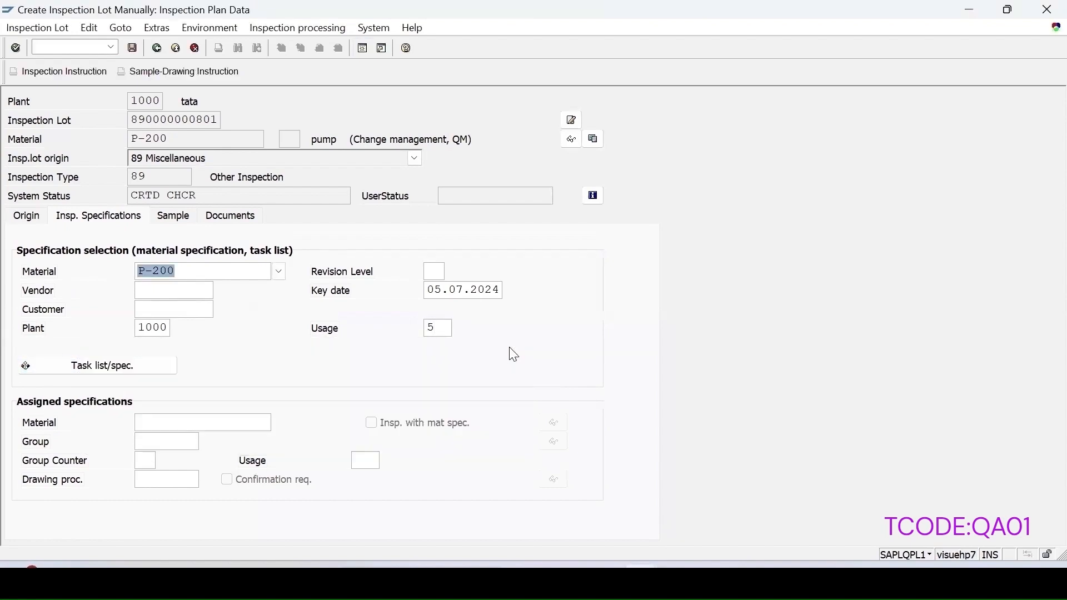
pyautogui.click(442, 291)
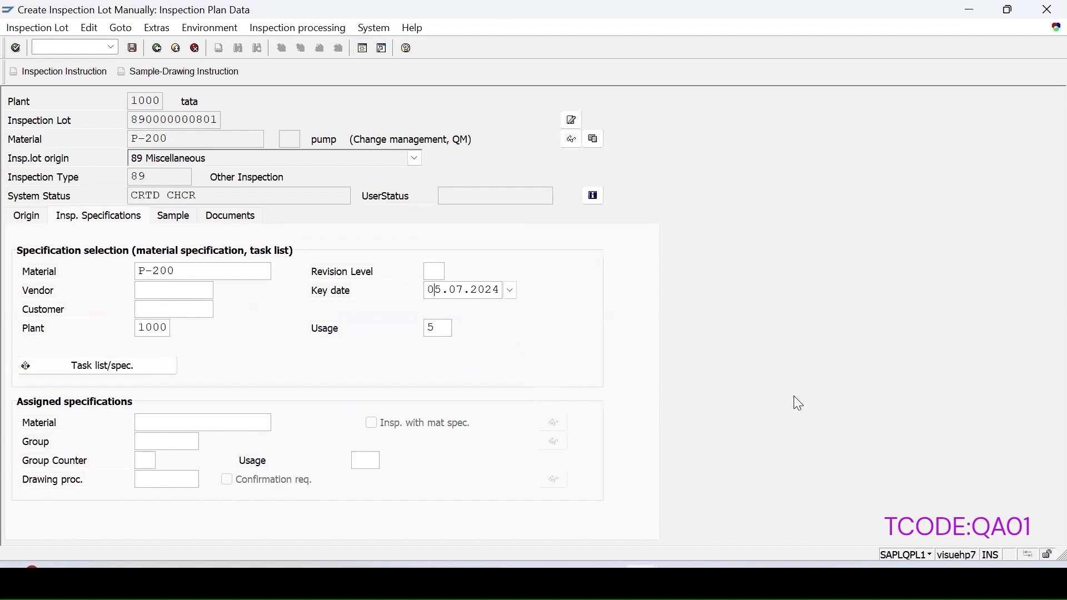
pyautogui.press('BackSpace')
pyautogui.write('6')
pyautogui.click(114, 366)
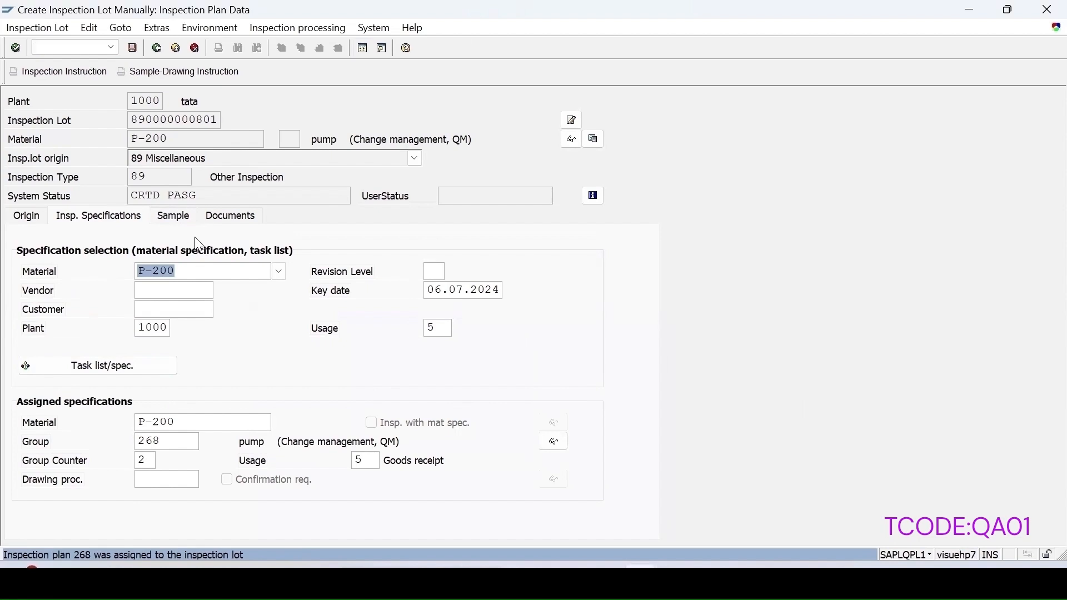
pyautogui.click(174, 216)
pyautogui.click(109, 333)
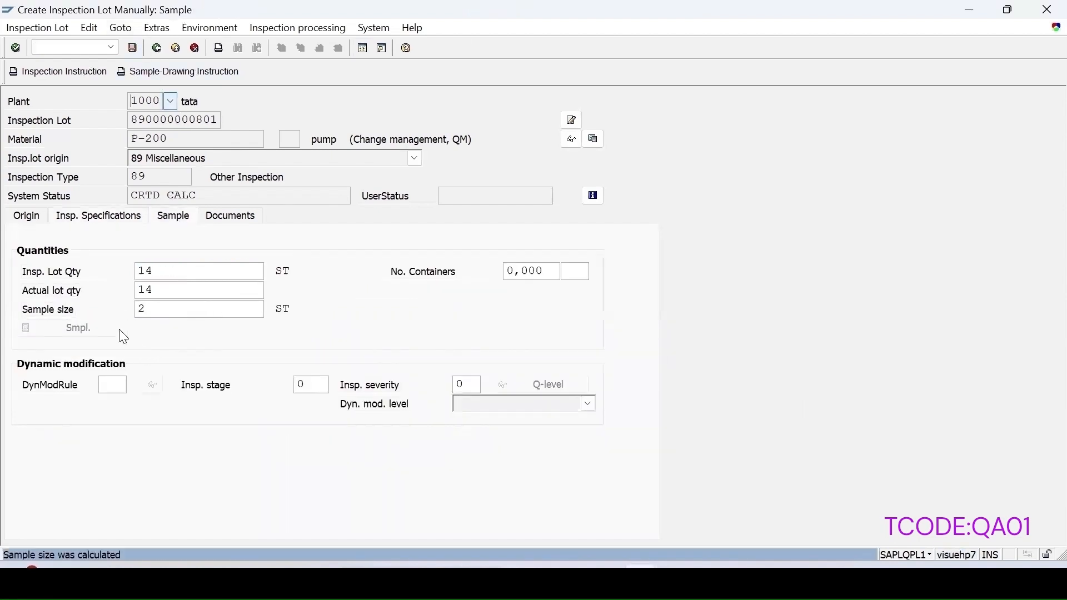
pyautogui.click(132, 49)
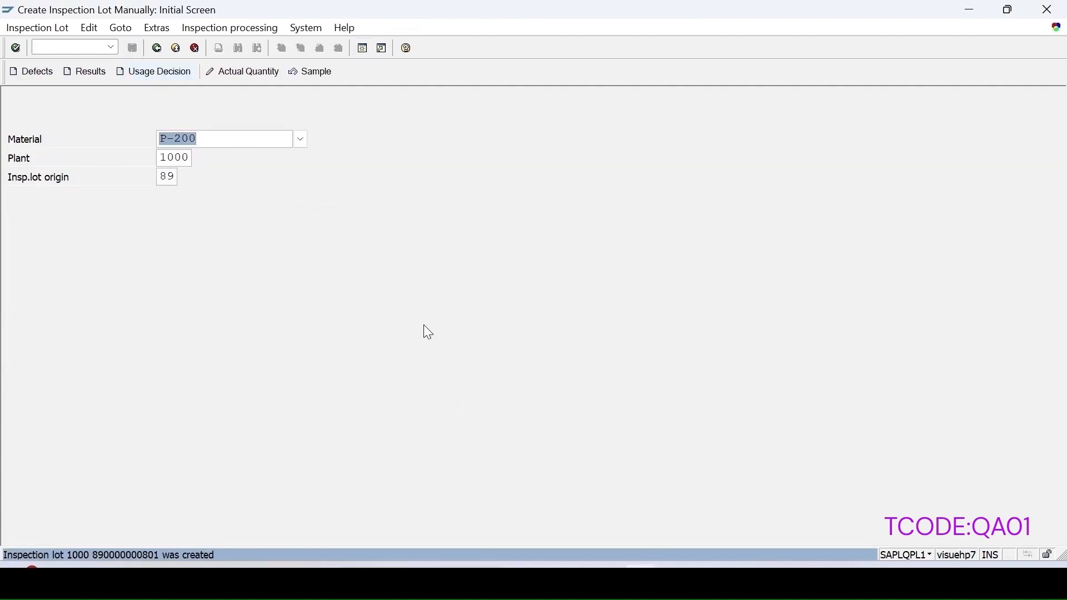
# Step: Start the next P-200 inspection lot with lot quantity 20
pyautogui.press('Return')
pyautogui.moveTo(171, 272); pyautogui.dragTo(15, 282)
pyautogui.write('20')
pyautogui.press('Return')
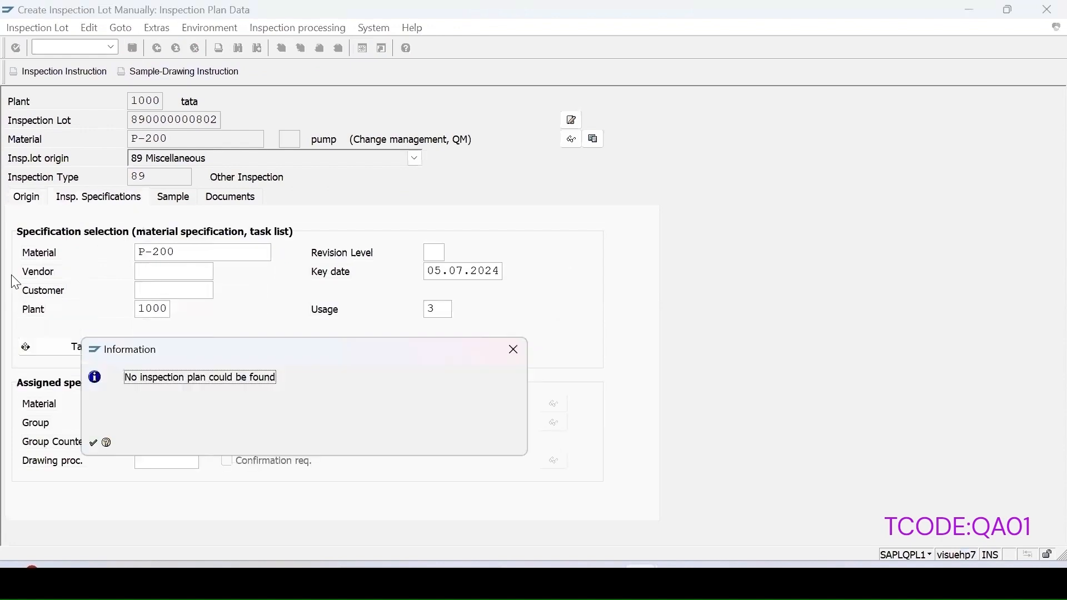
pyautogui.click(510, 350)
# Step: Change usage 3 to 5, set key date 06.07.2024, and assign inspection plan 268
pyautogui.doubleClick(448, 322)
pyautogui.write('5')
pyautogui.click(471, 292)
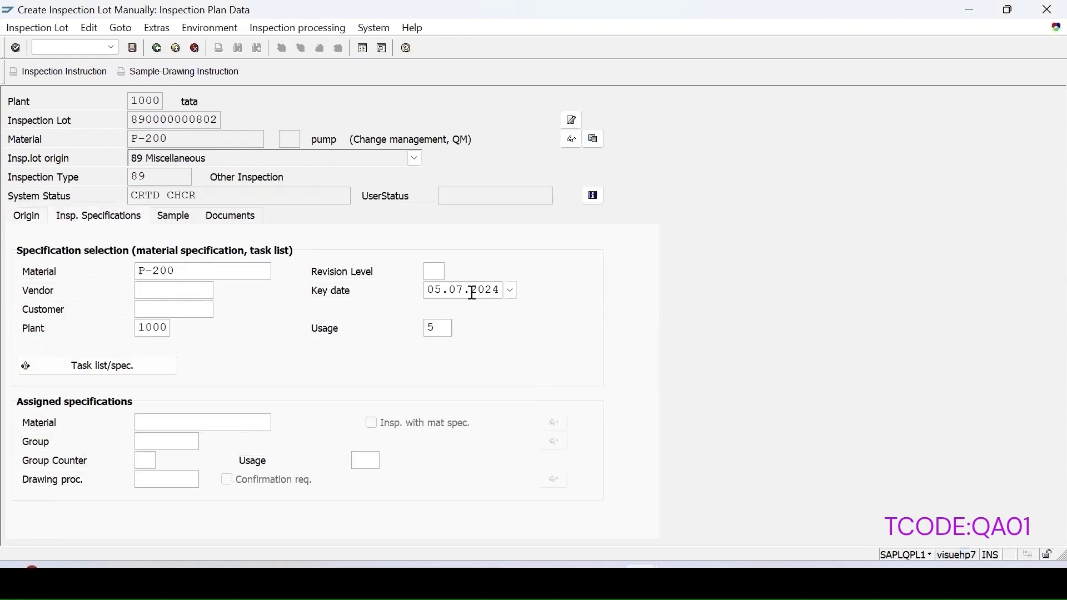
pyautogui.press('BackSpace')
pyautogui.write('6')
pyautogui.click(122, 369)
pyautogui.moveTo(139, 271); pyautogui.dragTo(176, 272)
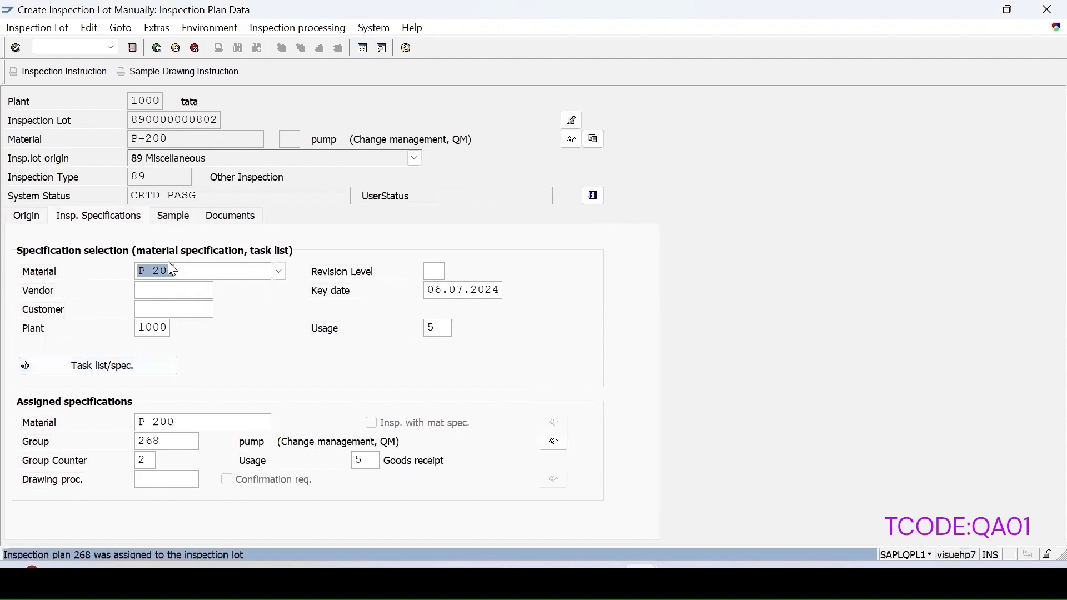
pyautogui.click(179, 216)
pyautogui.click(99, 331)
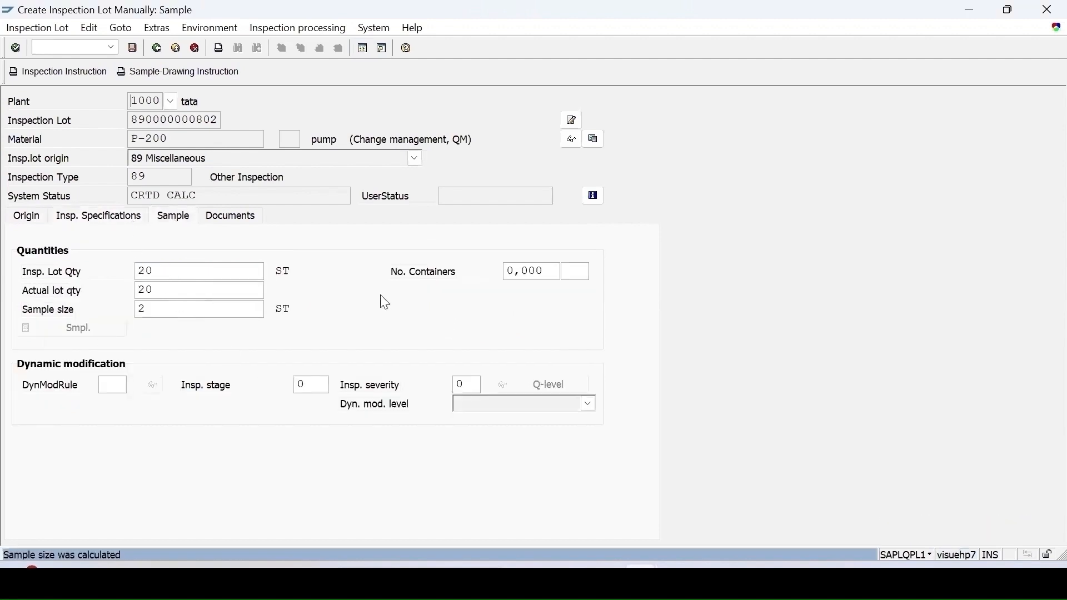
pyautogui.click(134, 49)
pyautogui.click(73, 47)
pyautogui.write('/o')
pyautogui.write('qp02')
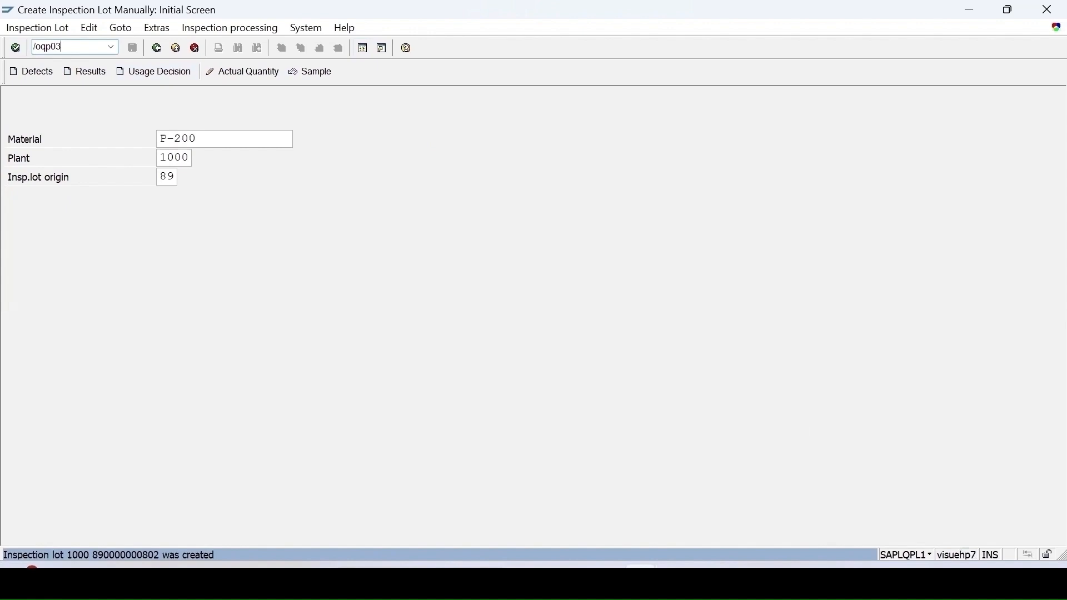
# Step: In /oqp02, list all P-200 task lists and open task list 2's header details
pyautogui.press('Return')
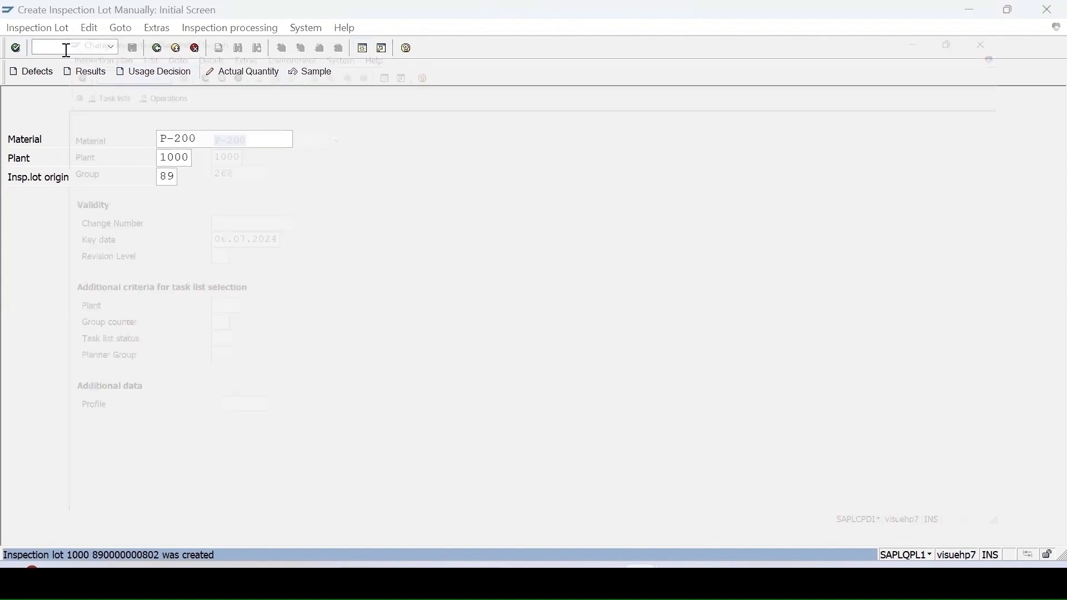
pyautogui.press('Delete')
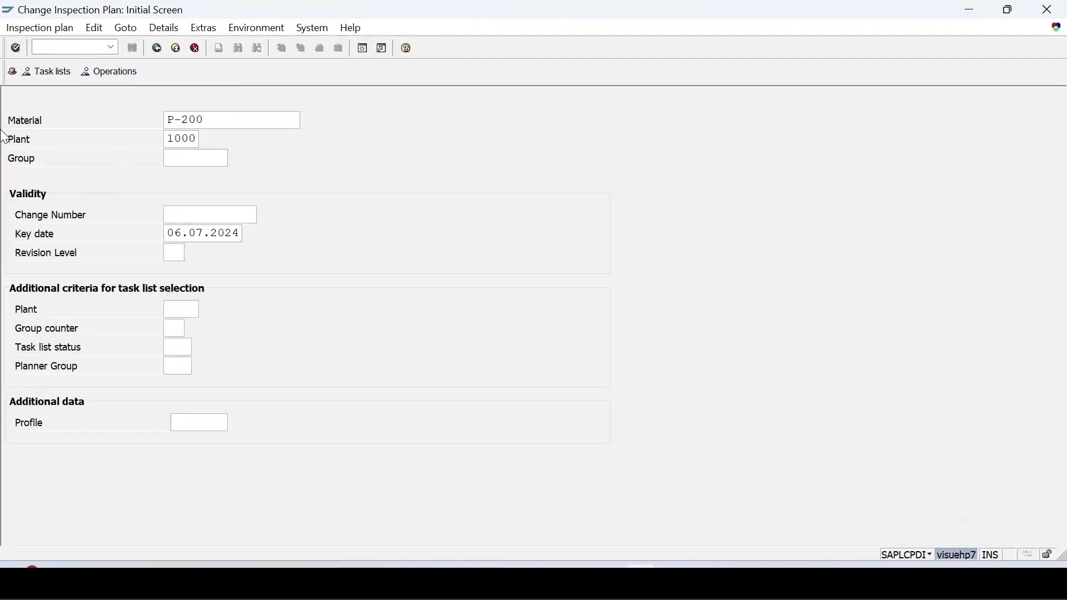
pyautogui.press('Return')
pyautogui.click(12, 196)
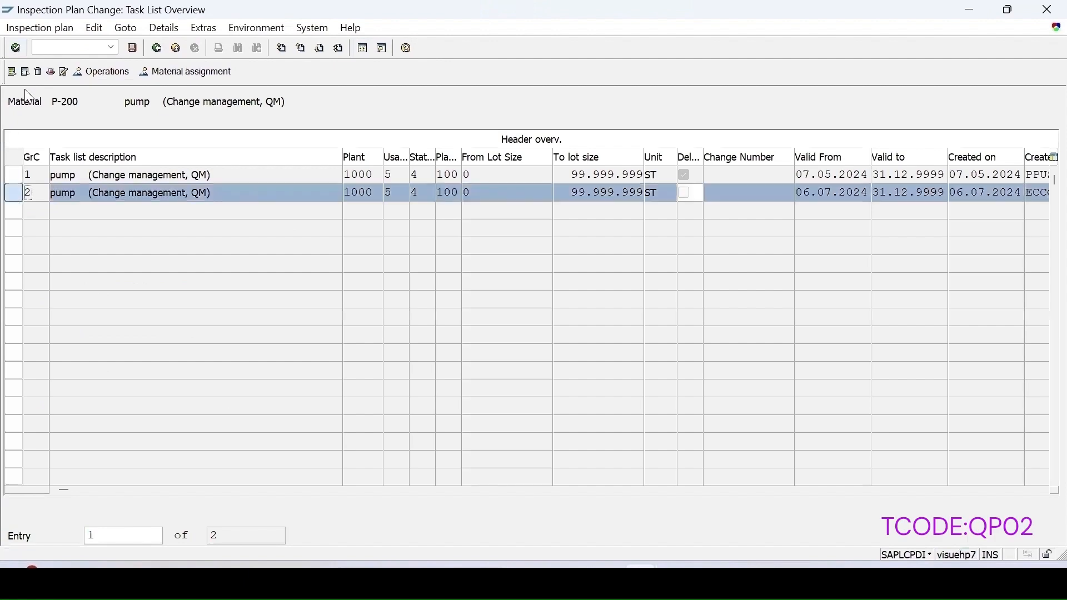
pyautogui.click(50, 72)
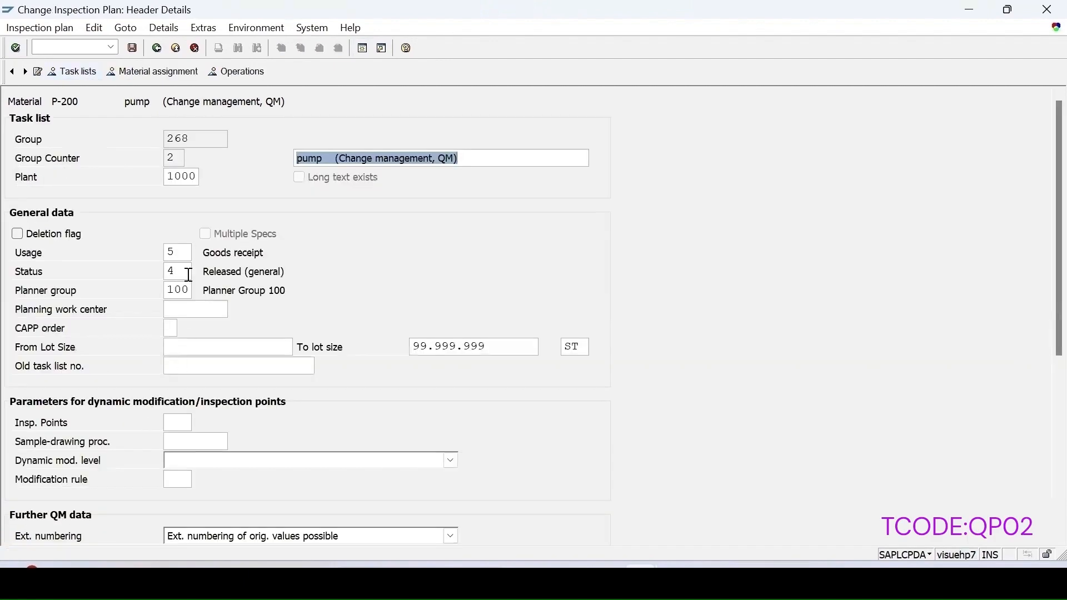
# Step: Change the task list usage from 5 to 3 and save the inspection plan
pyautogui.click(178, 252)
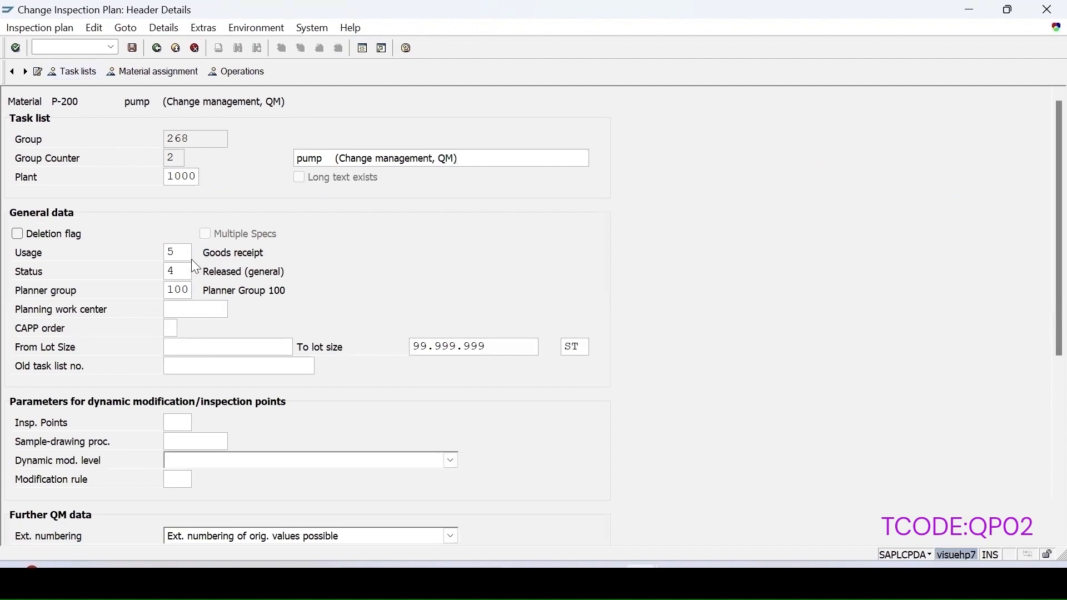
pyautogui.click(198, 253)
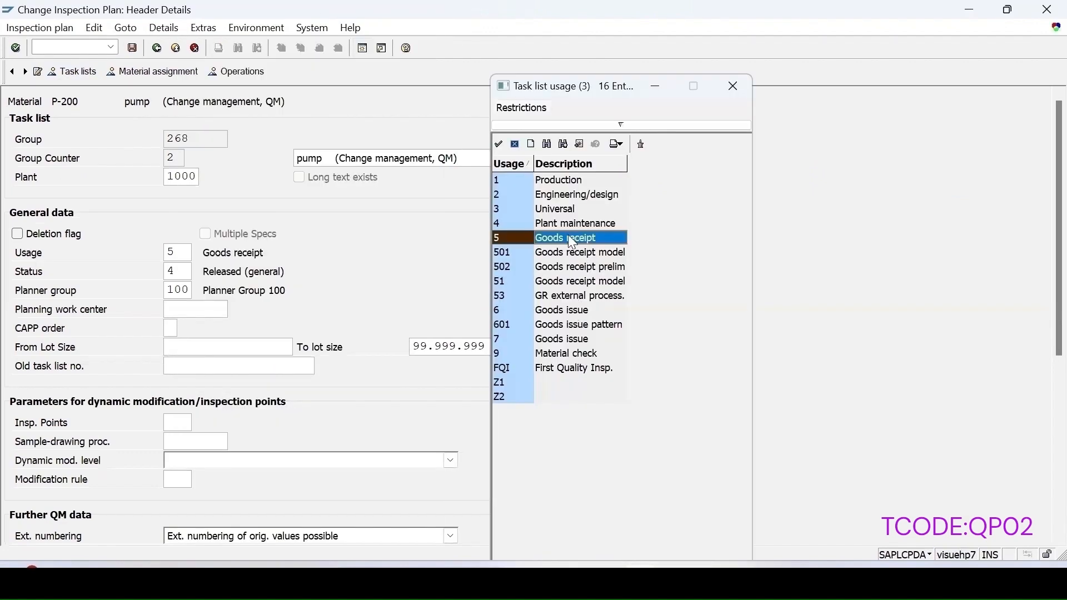
pyautogui.click(519, 253)
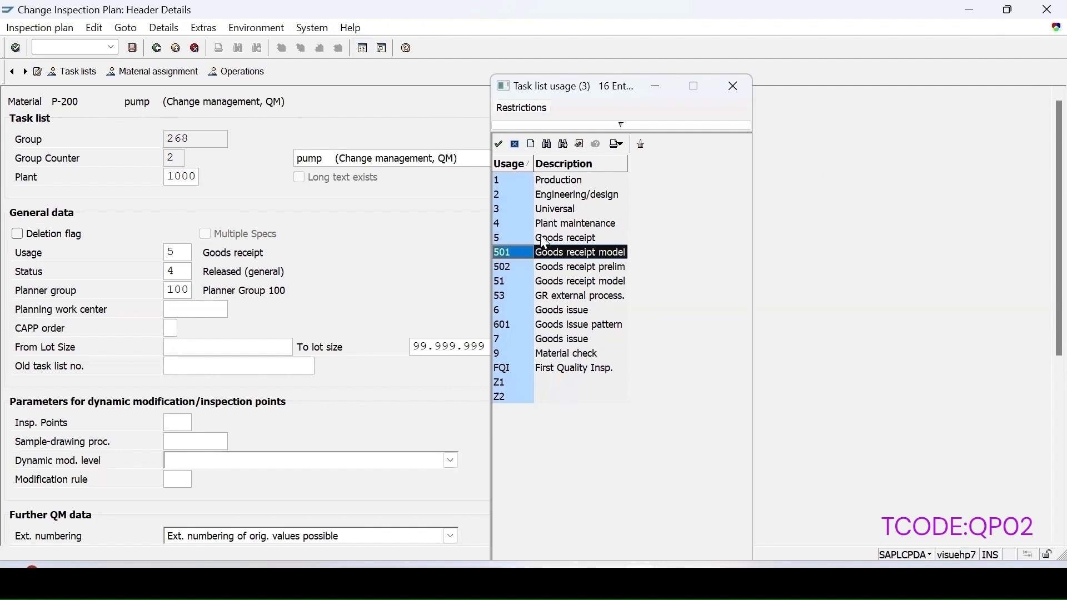
pyautogui.click(516, 228)
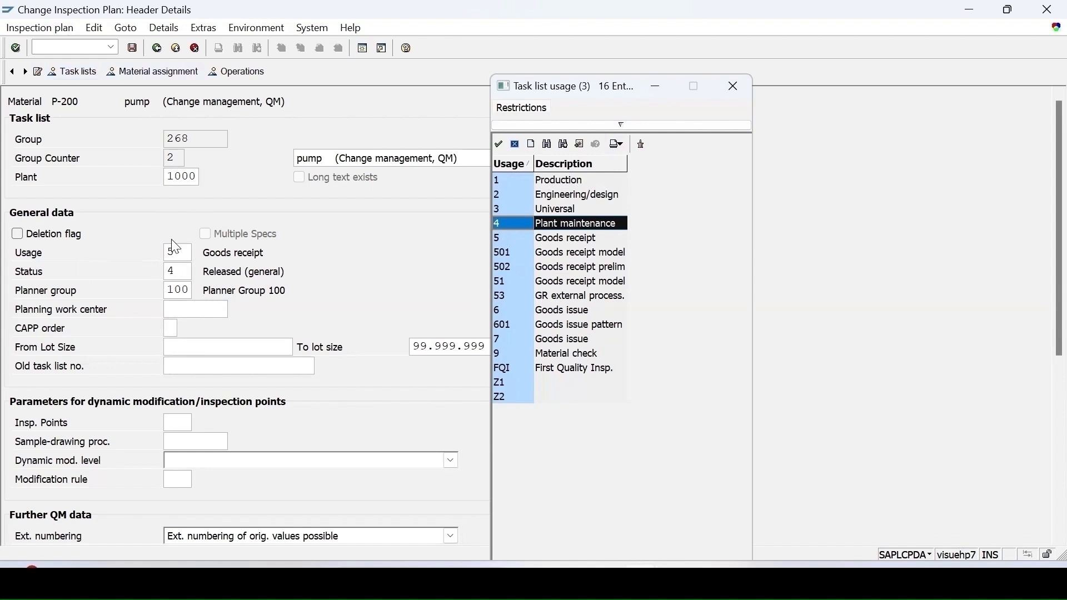
pyautogui.press('Escape')
pyautogui.write('3')
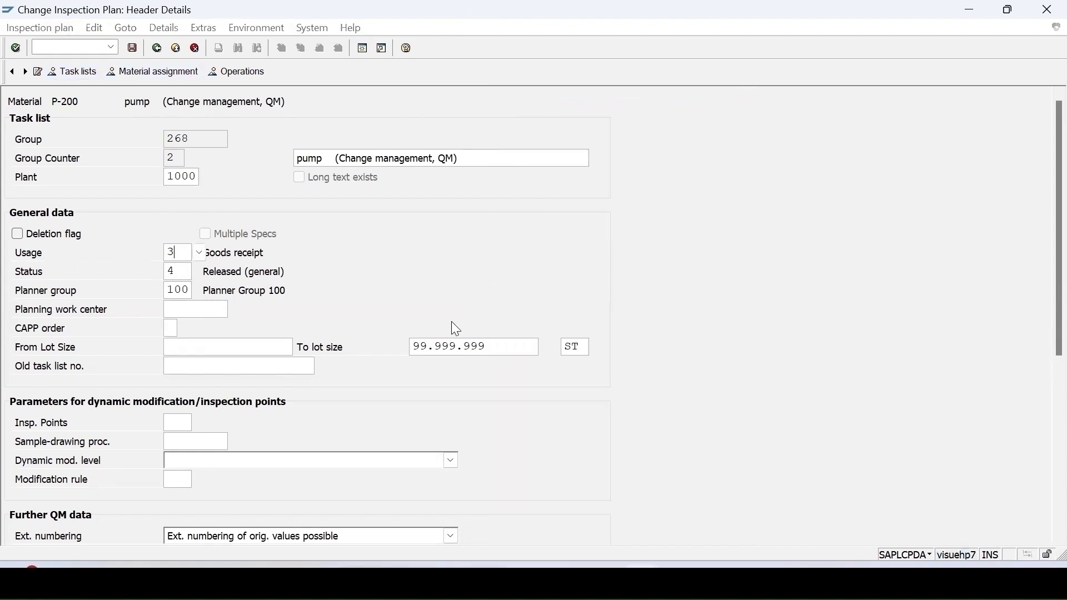
pyautogui.click(134, 49)
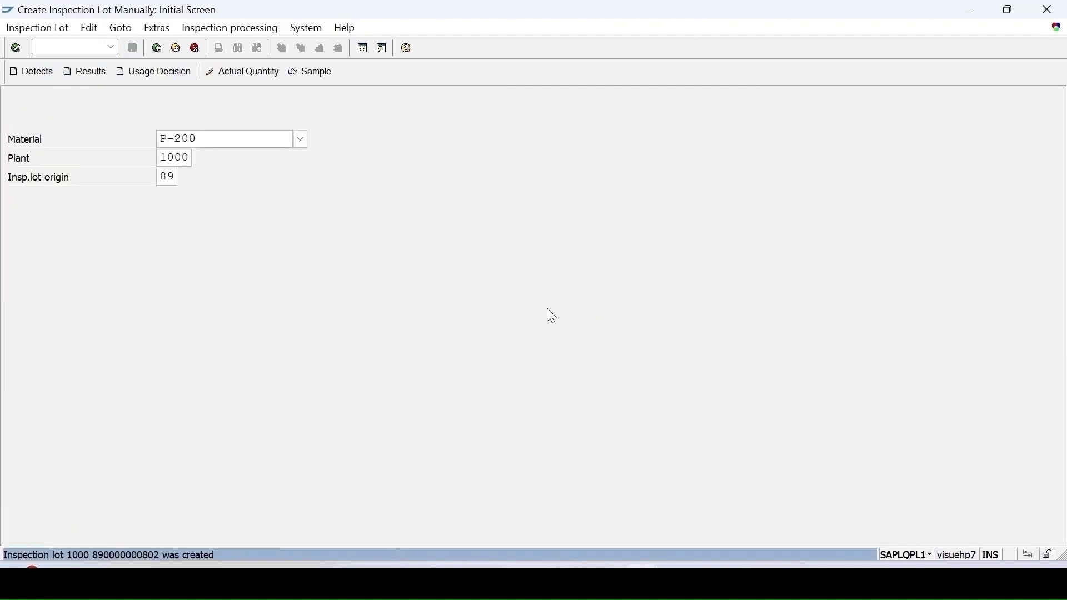
# Step: Create inspection lot 803 for P-200: quantity 25, key date 06.07.2024, plan 268, calculated sample
pyautogui.press('Return')
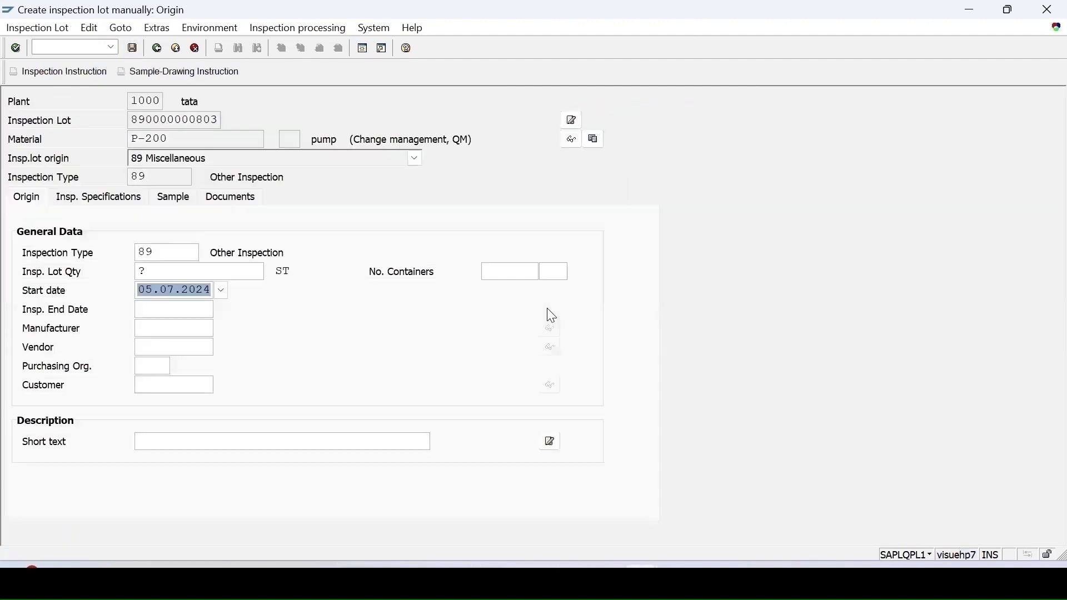
pyautogui.click(149, 272)
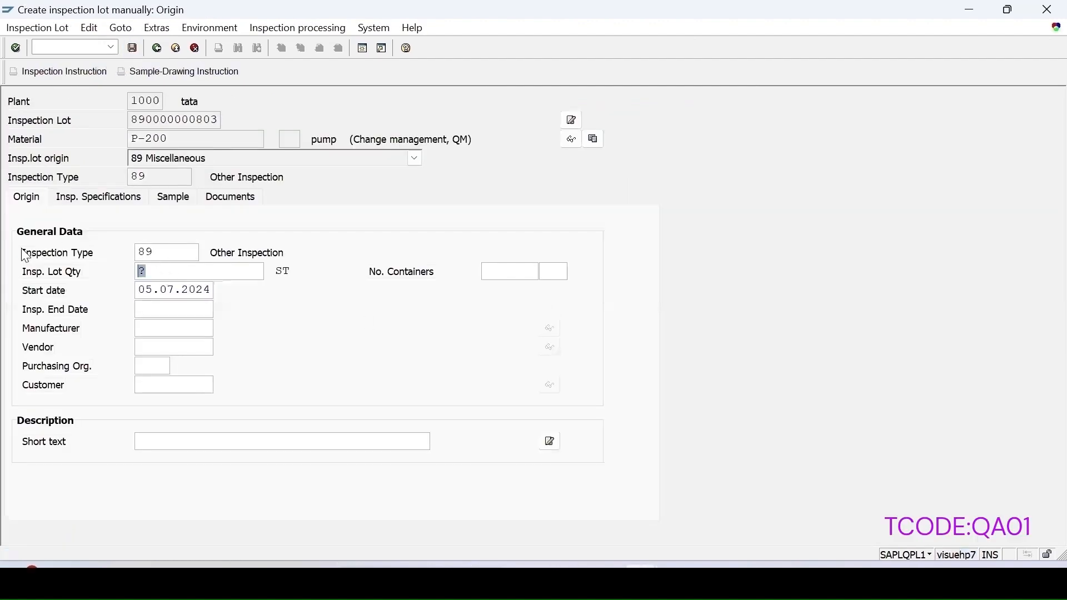
pyautogui.write('25')
pyautogui.press('Return')
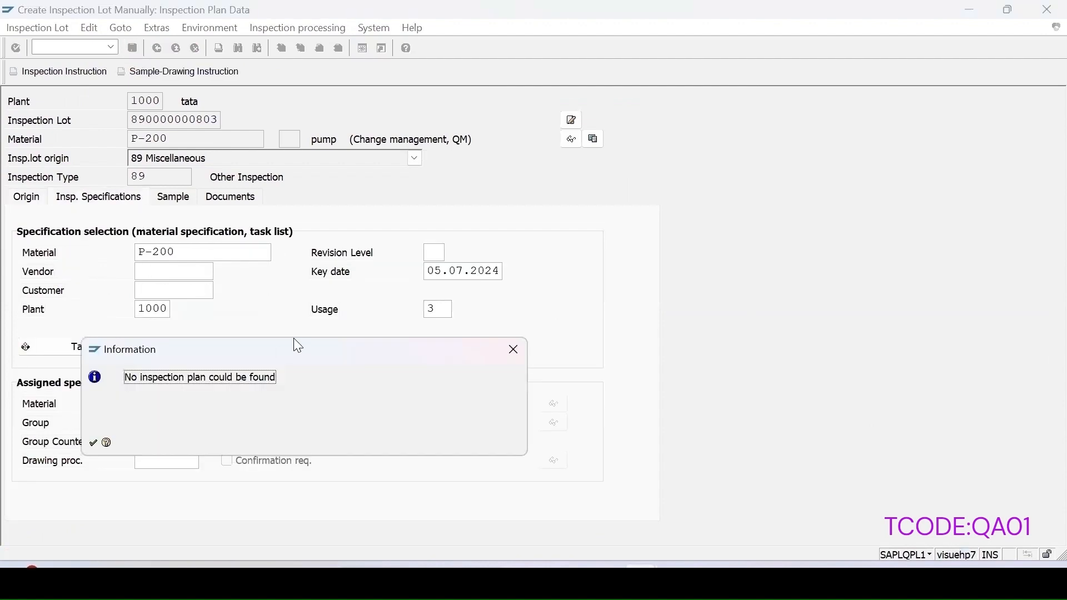
pyautogui.click(512, 350)
pyautogui.press('BackSpace')
pyautogui.write('6')
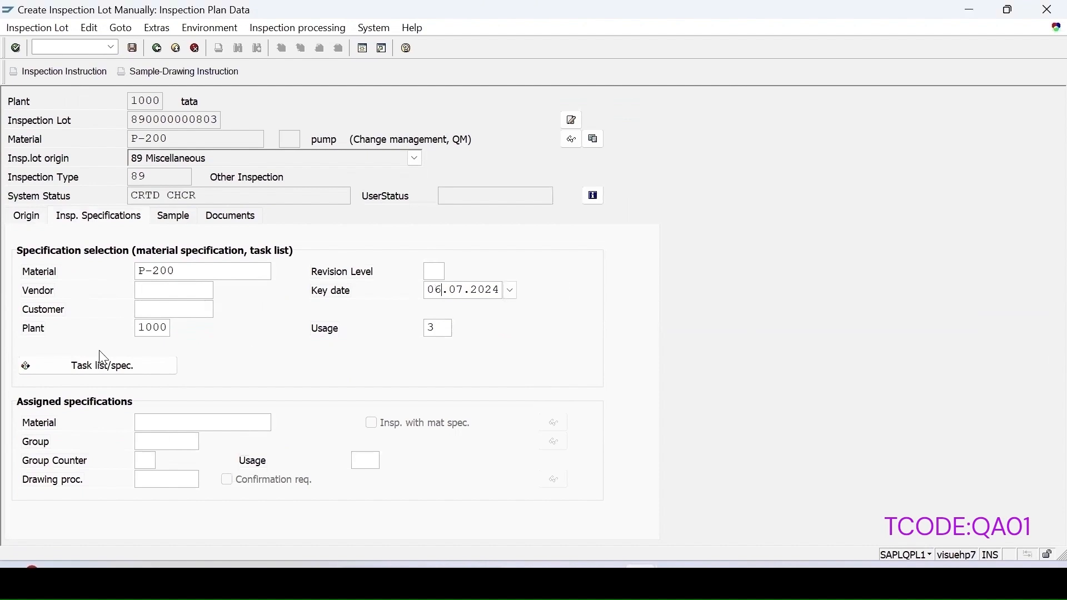
pyautogui.click(103, 366)
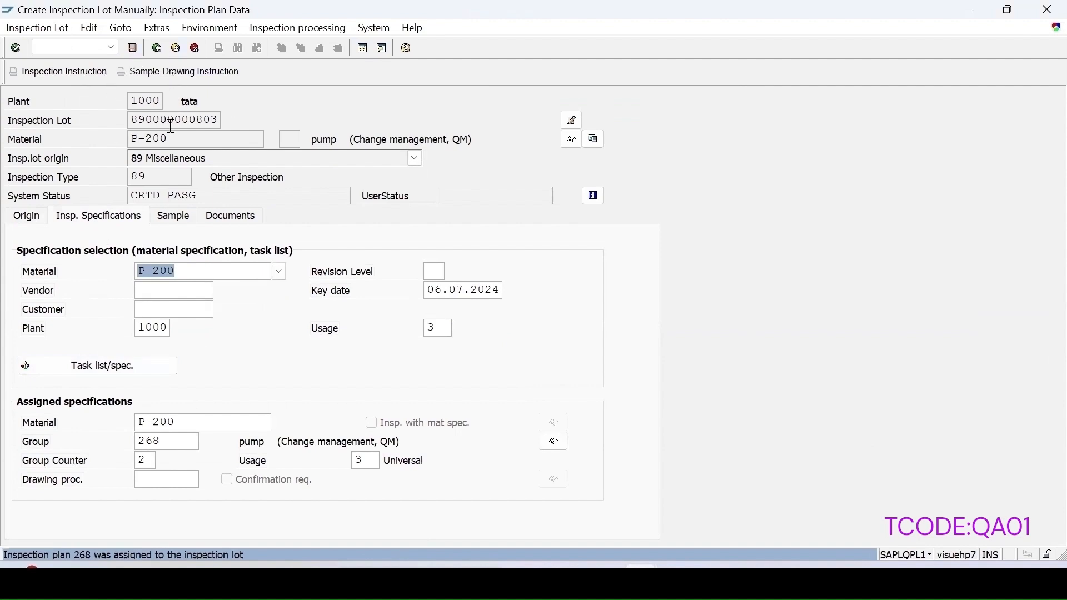
pyautogui.click(173, 218)
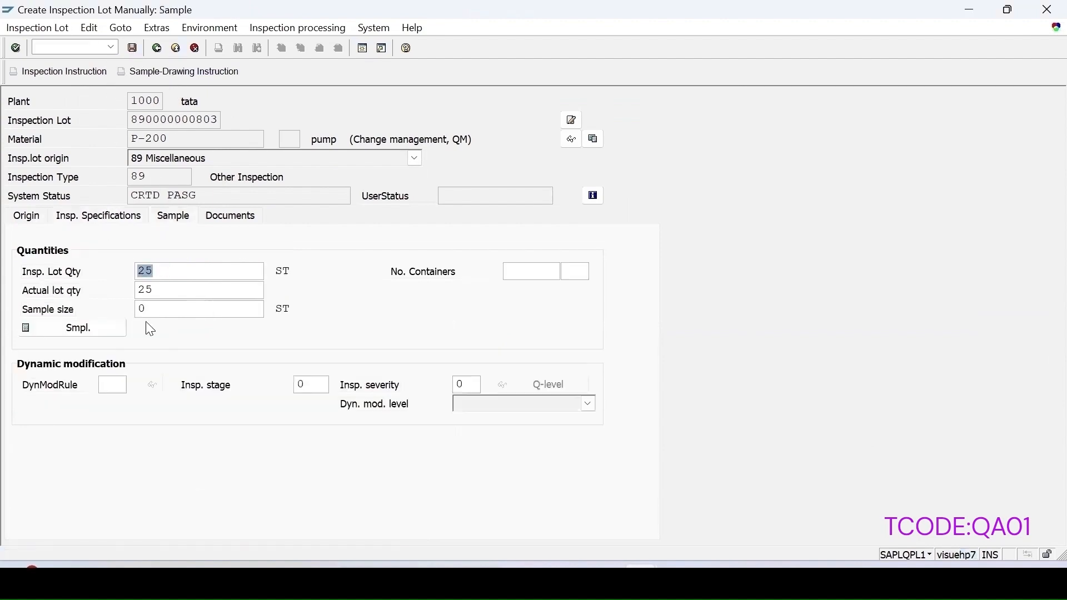
pyautogui.click(89, 326)
pyautogui.click(133, 48)
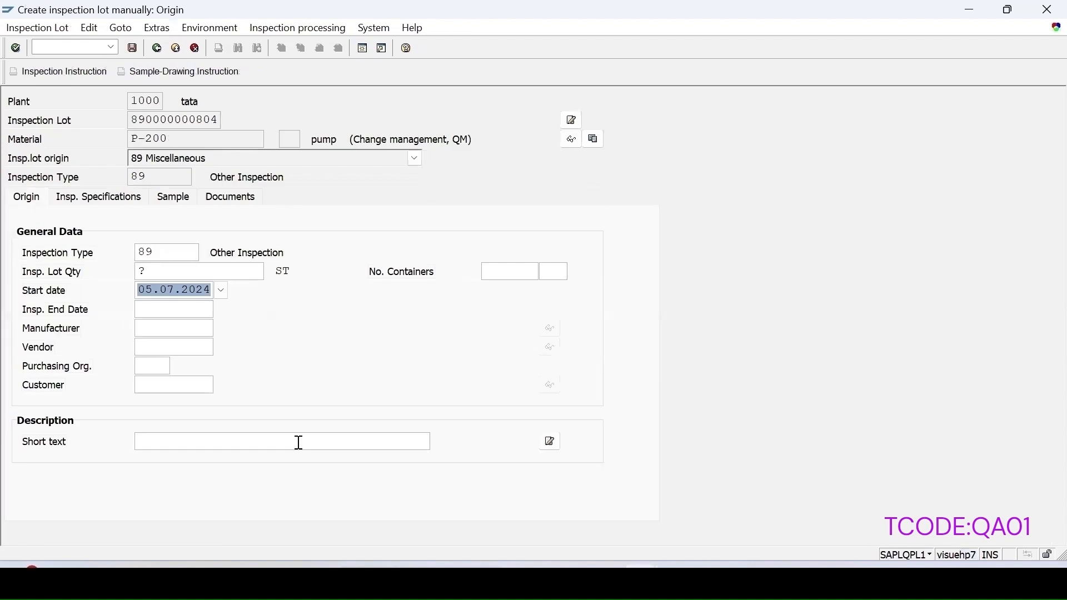
# Step: Create lot 804 the same way: quantity 25, key date 06.07.2024, plan assigned, sample calculated, saved
pyautogui.hotkey('shift', 'Tab')
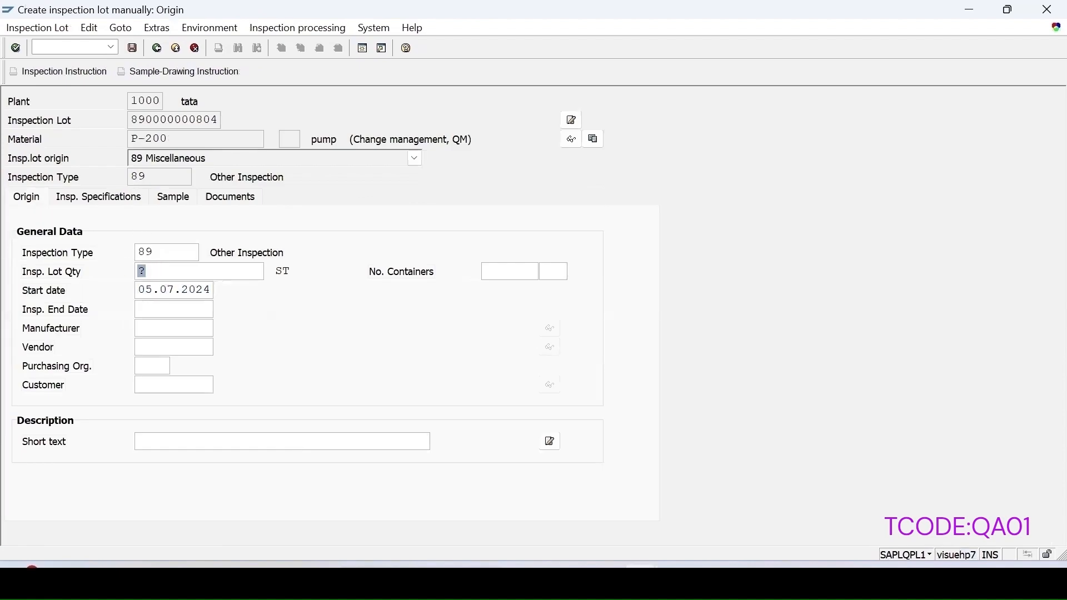
pyautogui.write('25')
pyautogui.click(100, 199)
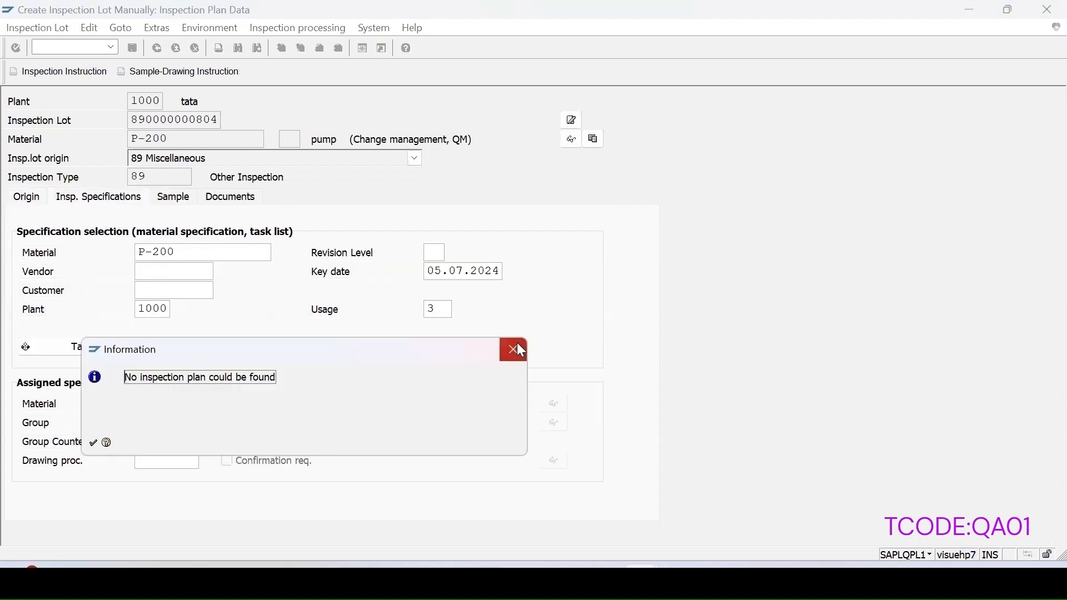
pyautogui.press('Return')
pyautogui.click(438, 288)
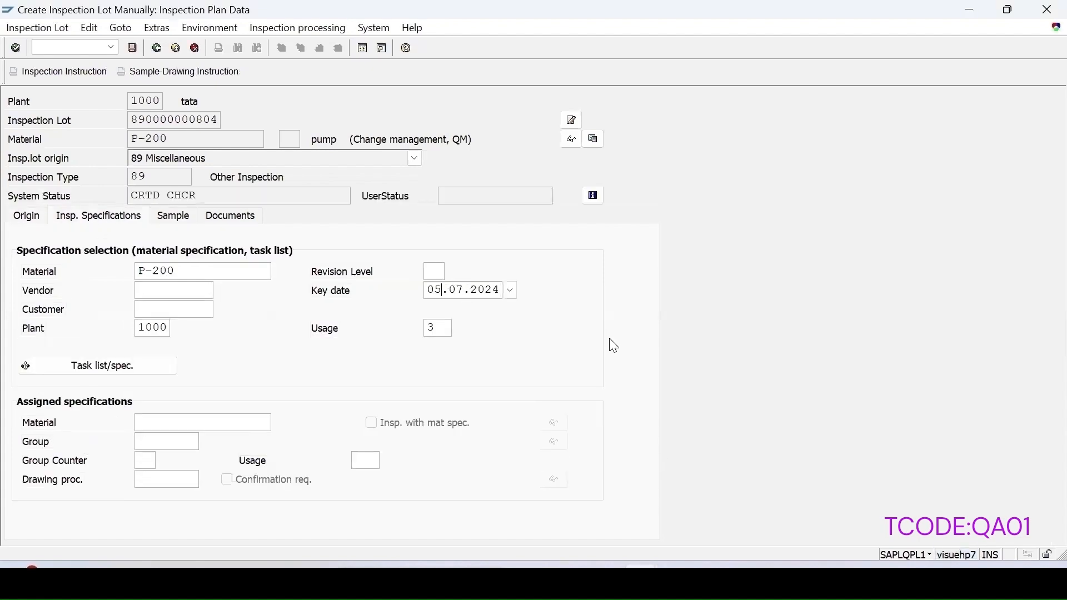
pyautogui.press('BackSpace')
pyautogui.write('6')
pyautogui.click(152, 366)
pyautogui.click(106, 332)
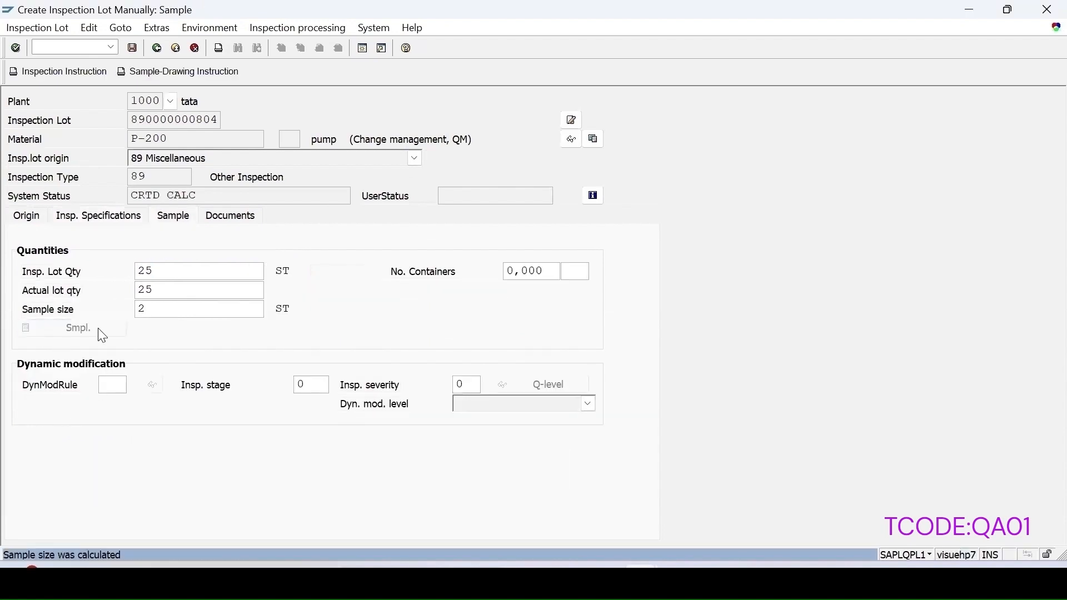
pyautogui.click(132, 50)
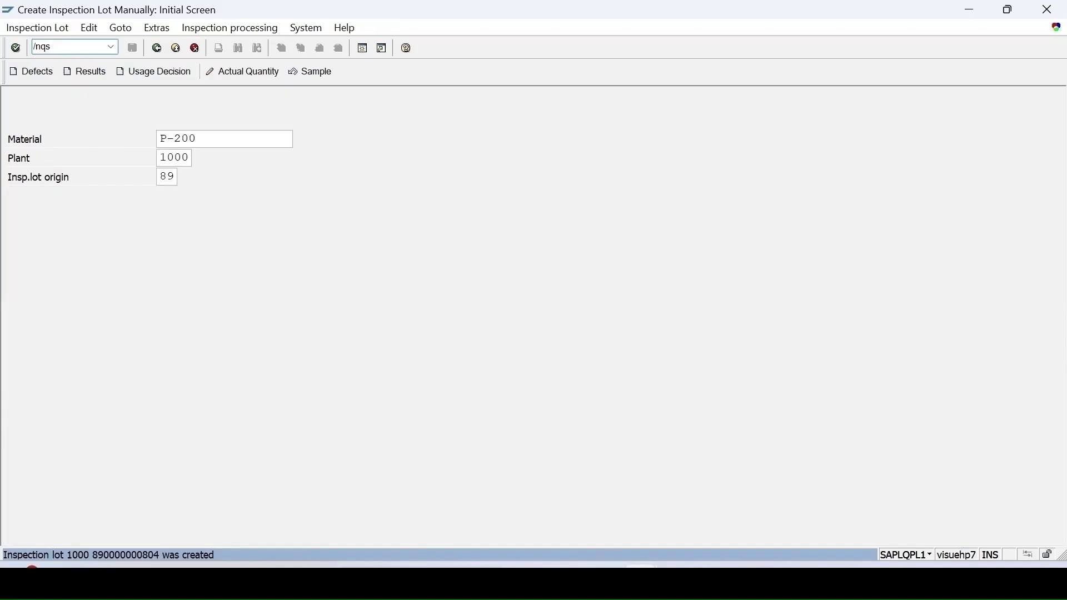
# Step: In QS51 catalog 1, display selected set COLOUR55's codes and select the Black code row
pyautogui.press('Return')
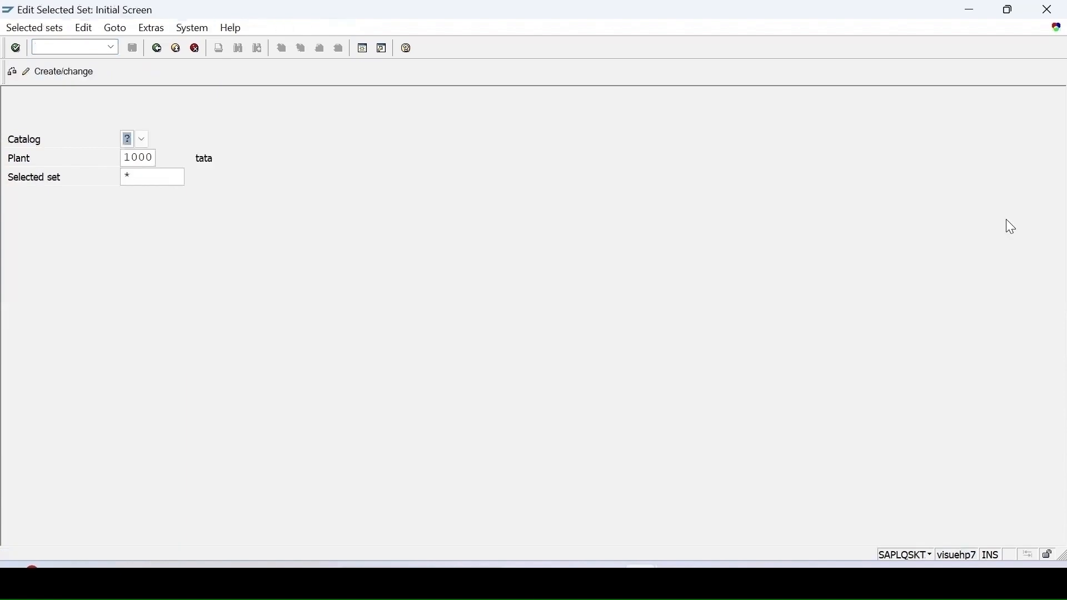
pyautogui.write('1')
pyautogui.press('Return')
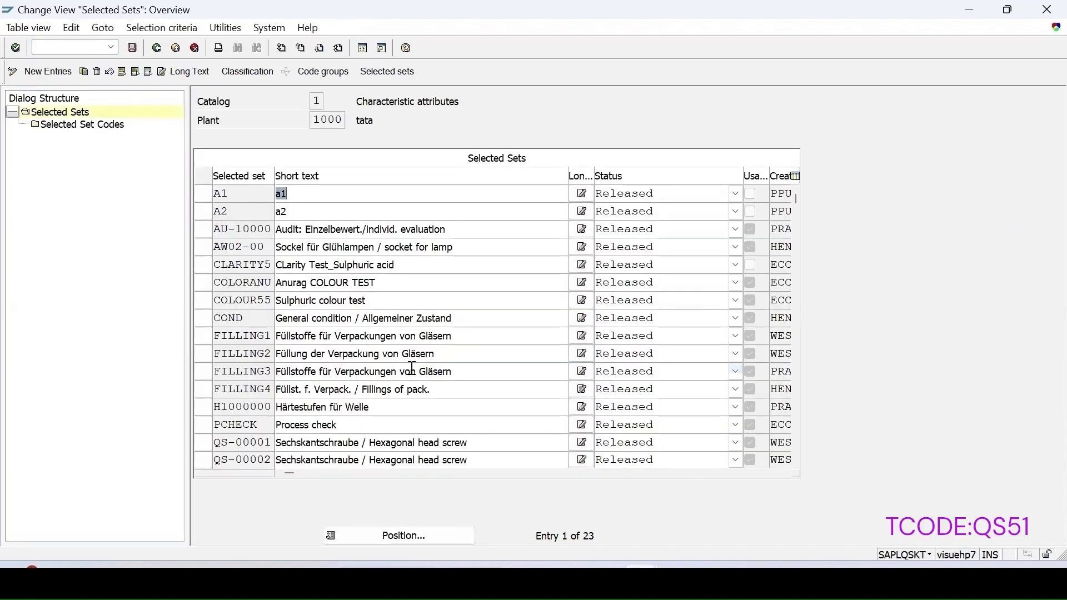
pyautogui.click(204, 300)
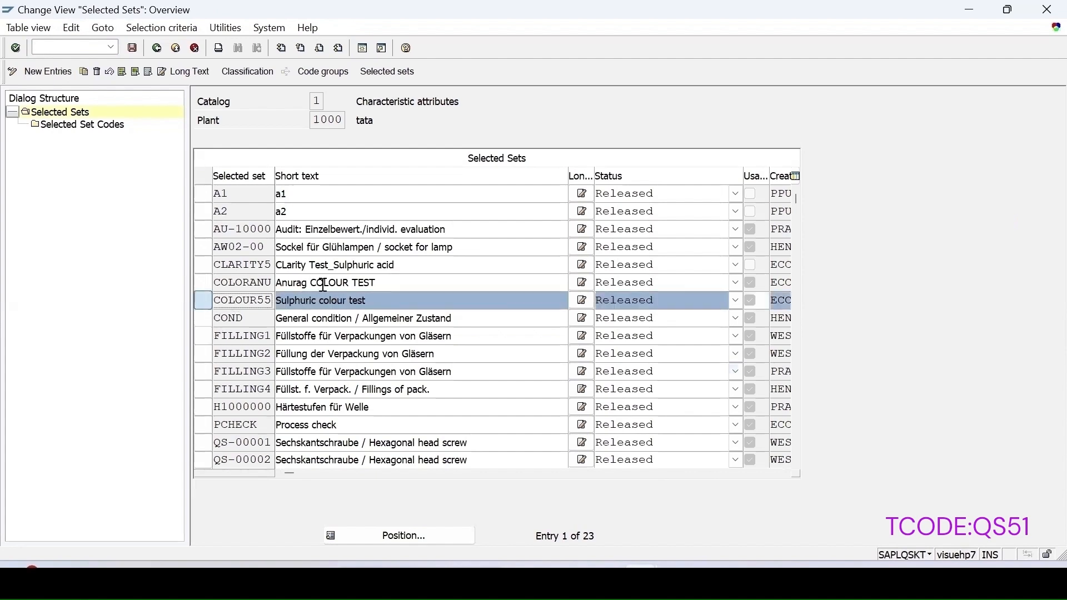
pyautogui.doubleClick(103, 132)
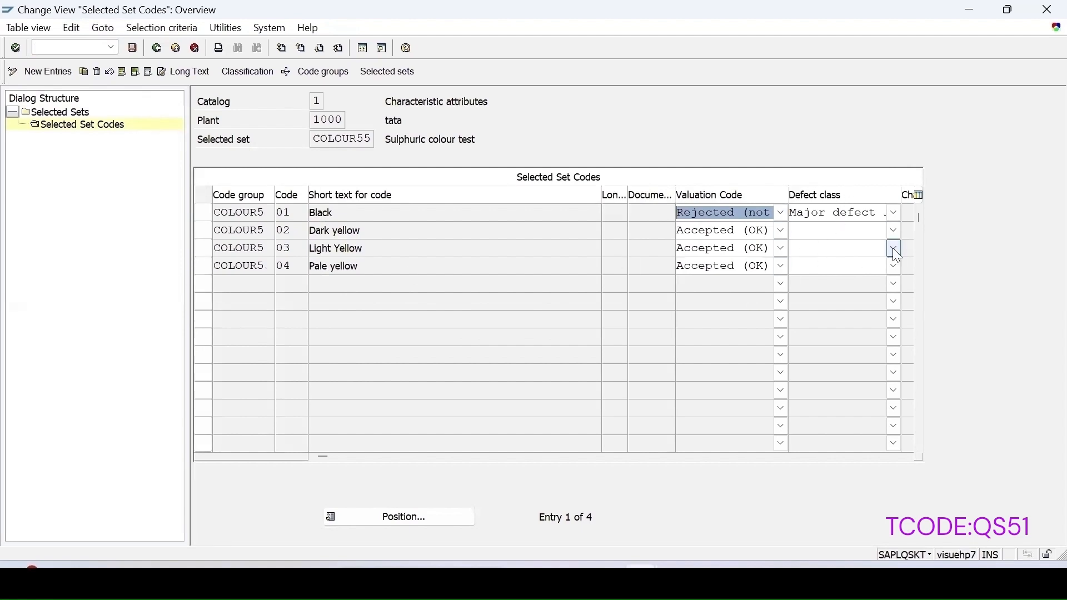
pyautogui.click(203, 213)
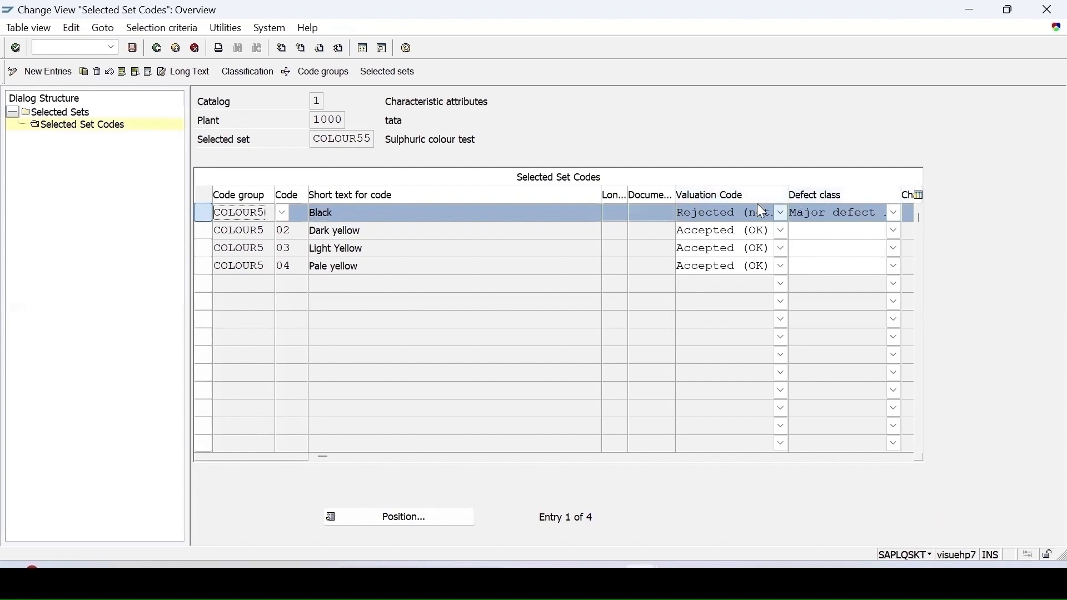
pyautogui.hotkey('ctrl', '/')
# Step: List P-200 inspection lots in QA32 and widen the Insp. Lot column to show full numbers
pyautogui.write('/nqa32')
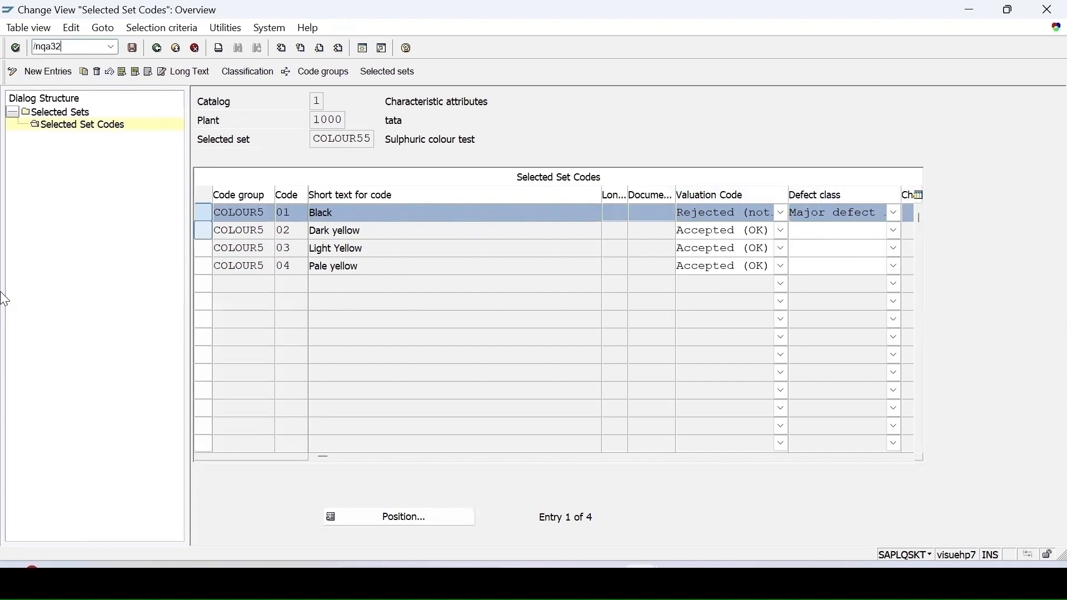
pyautogui.press('Return')
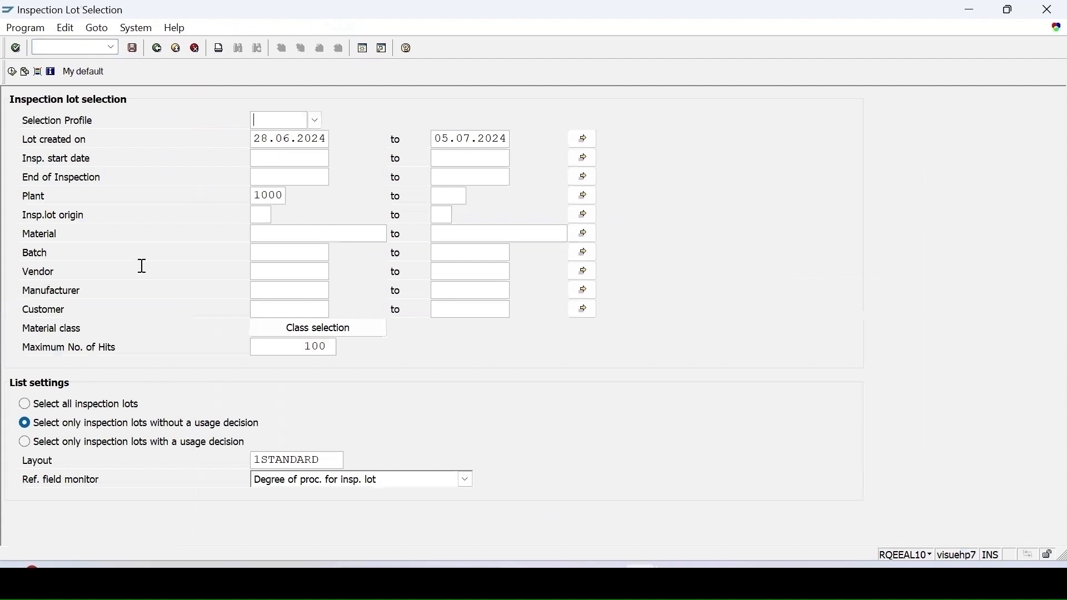
pyautogui.click(265, 235)
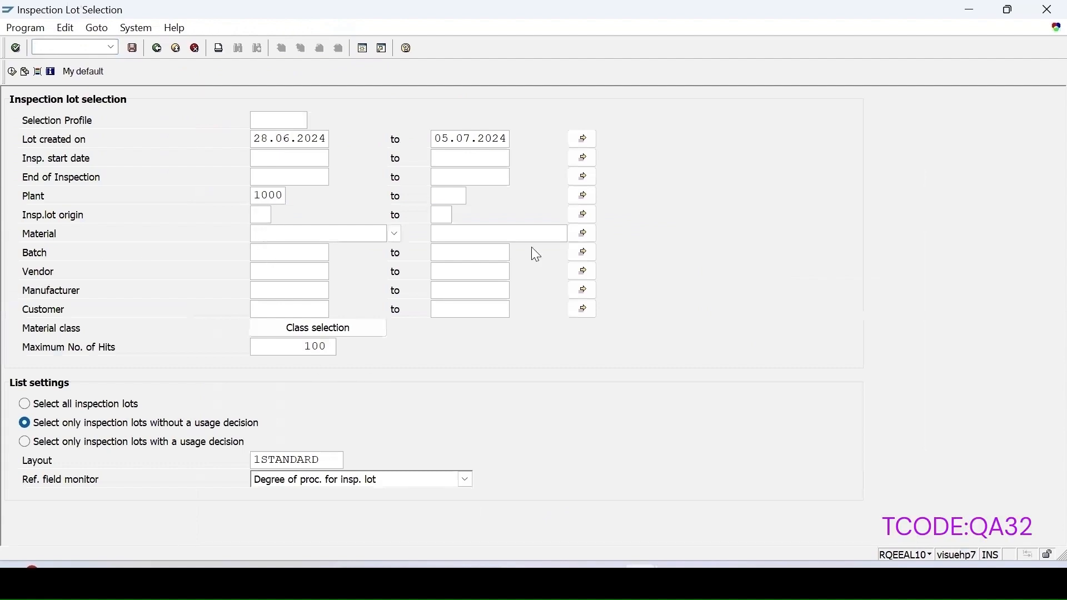
pyautogui.write('p-200')
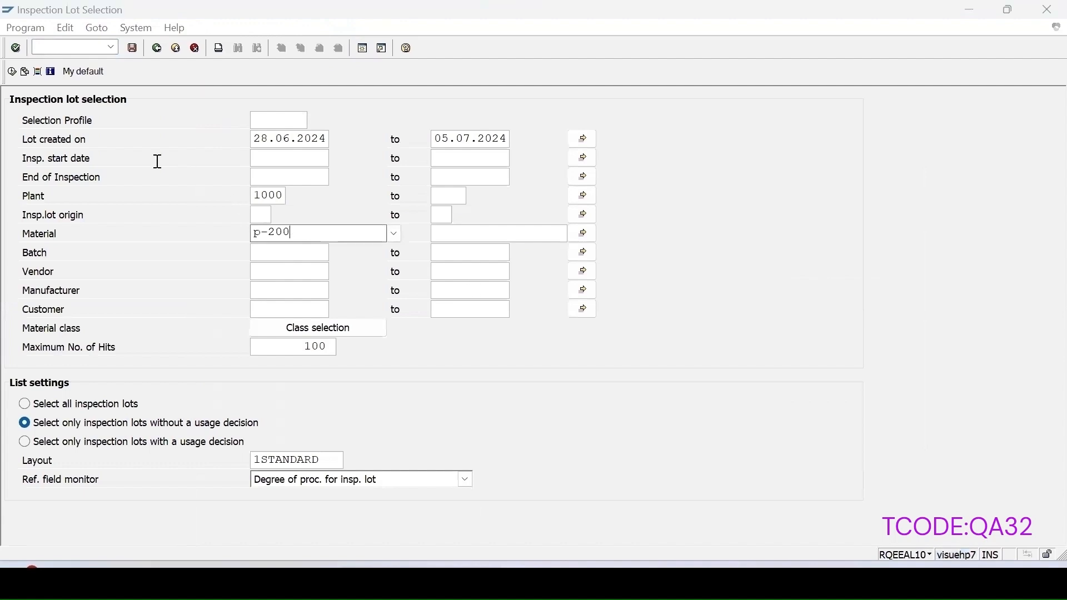
pyautogui.click(11, 71)
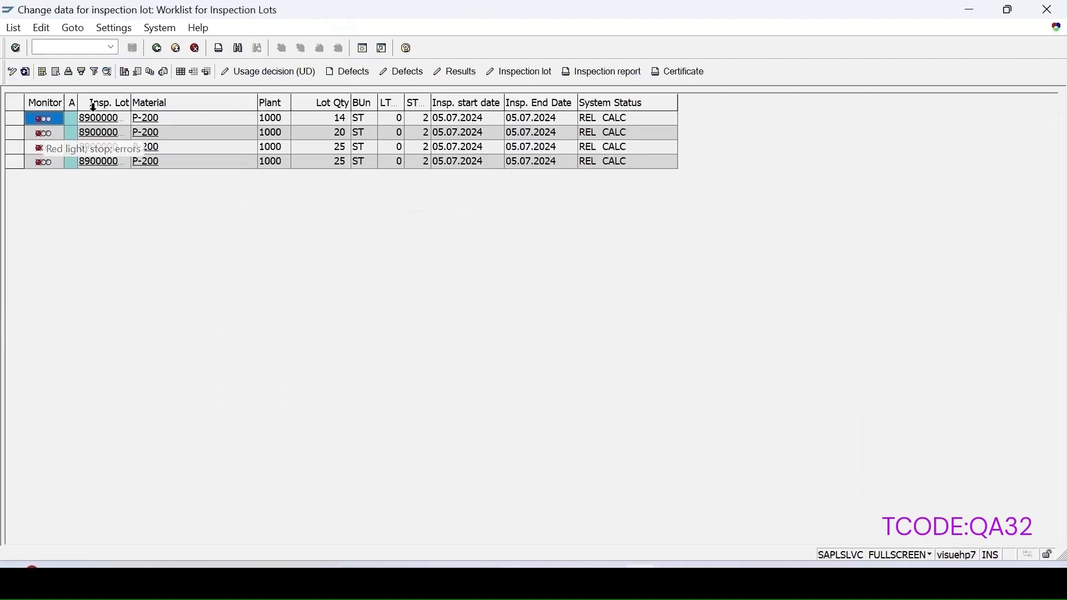
pyautogui.doubleClick(135, 100)
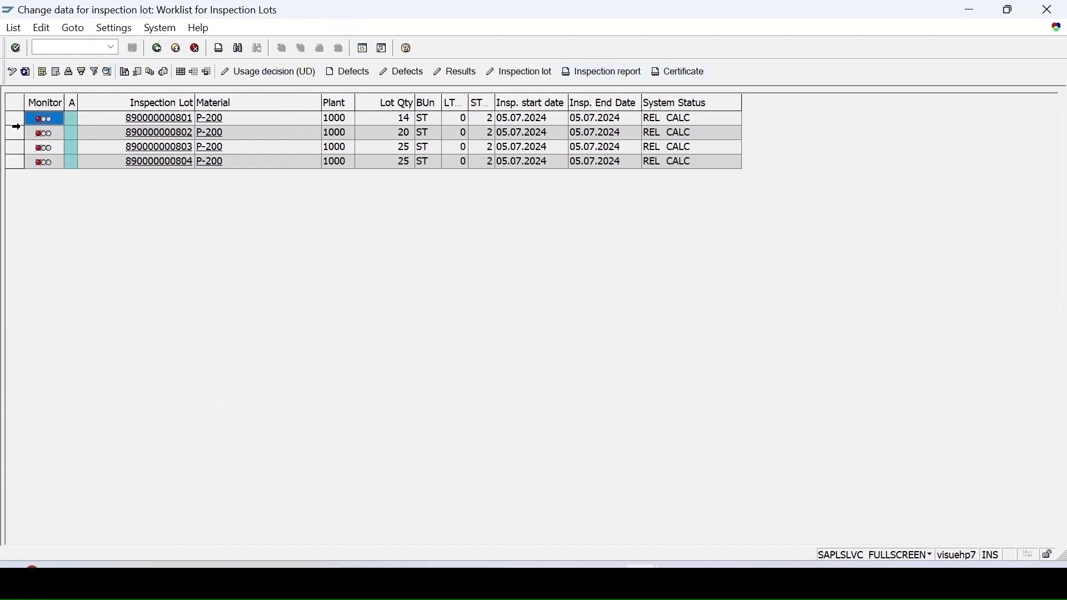
pyautogui.click(15, 119)
pyautogui.click(448, 72)
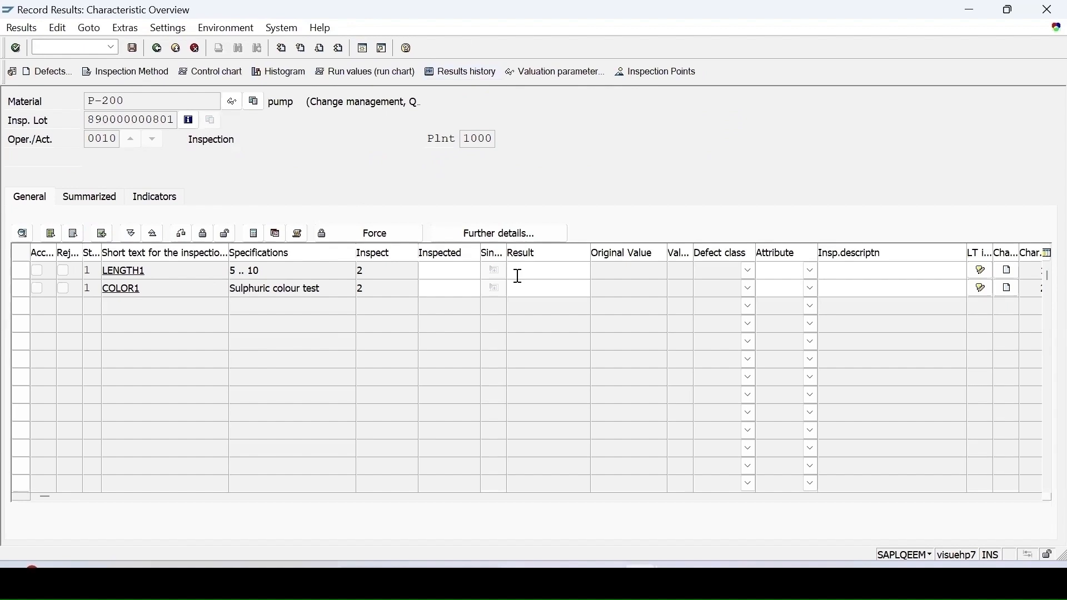
pyautogui.write('5')
pyautogui.click(528, 290)
pyautogui.click(600, 288)
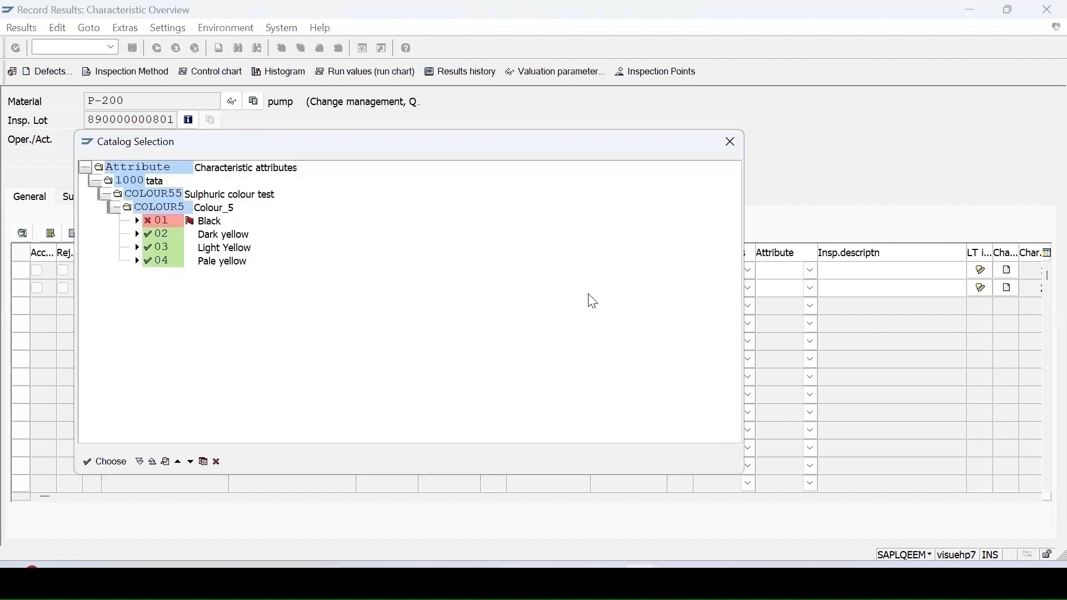
pyautogui.moveTo(308, 145); pyautogui.dragTo(549, 182)
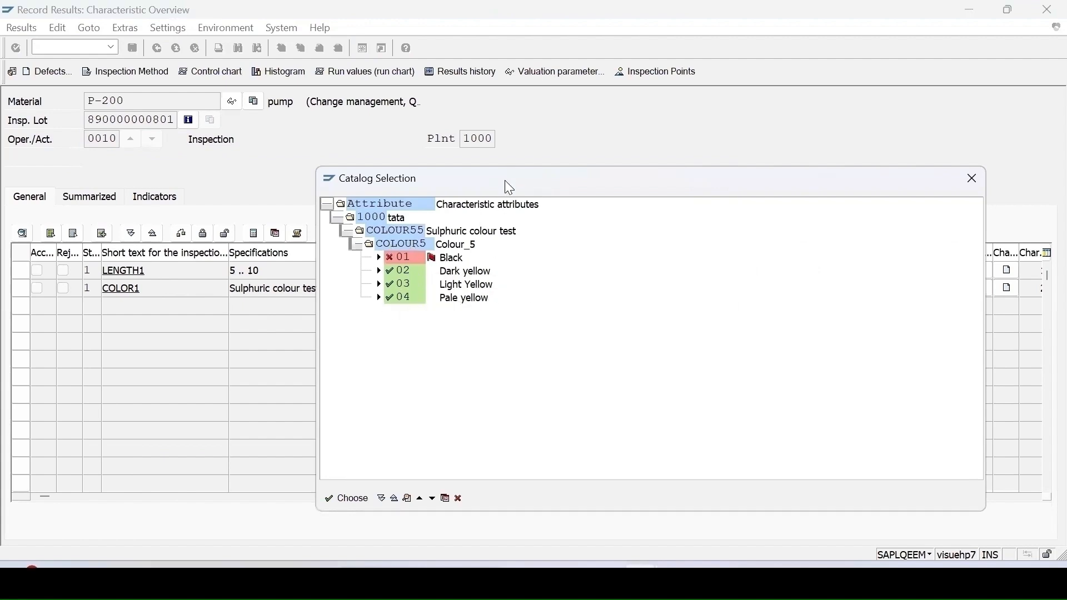
pyautogui.moveTo(508, 186); pyautogui.dragTo(595, 161)
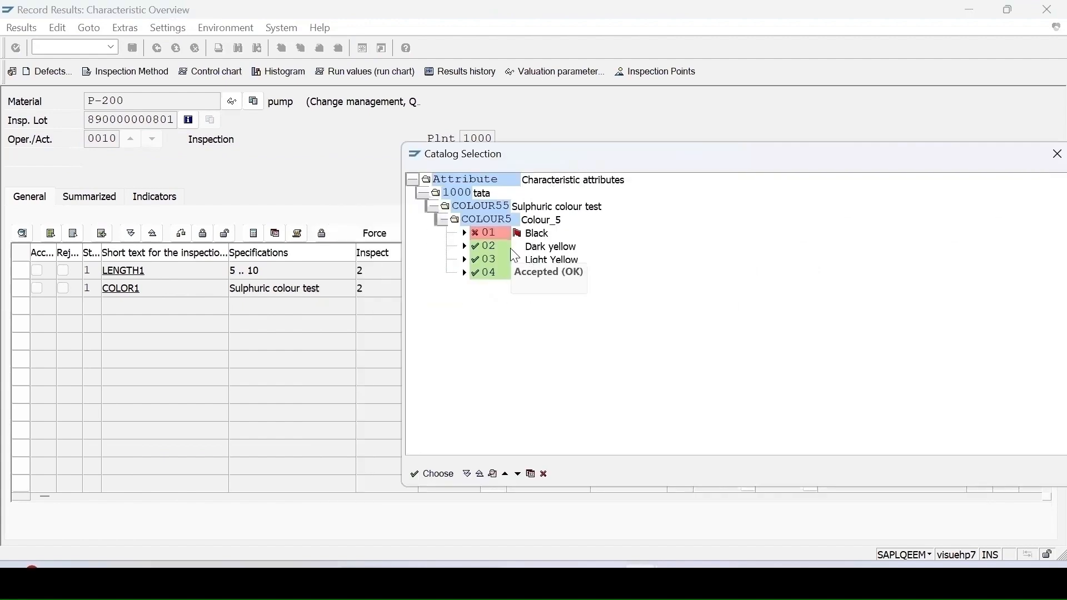
pyautogui.doubleClick(547, 248)
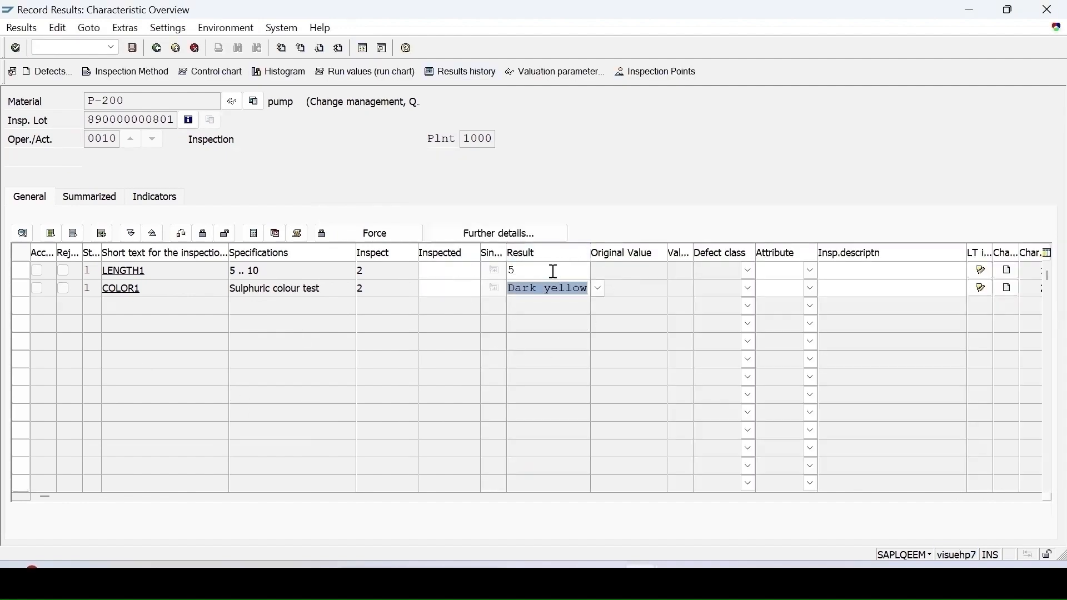
pyautogui.press('Return')
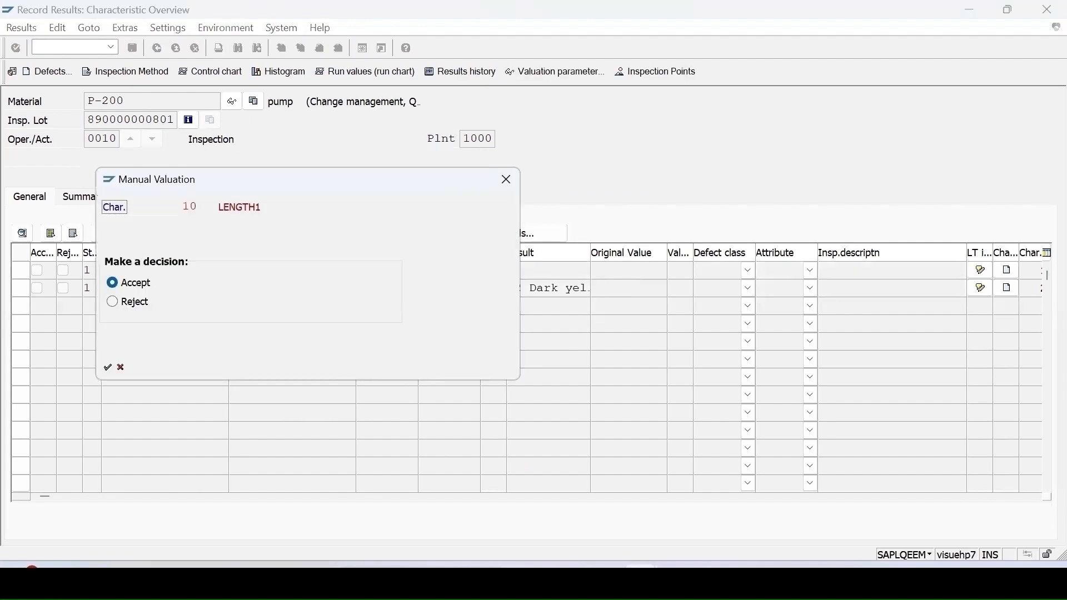
pyautogui.click(108, 369)
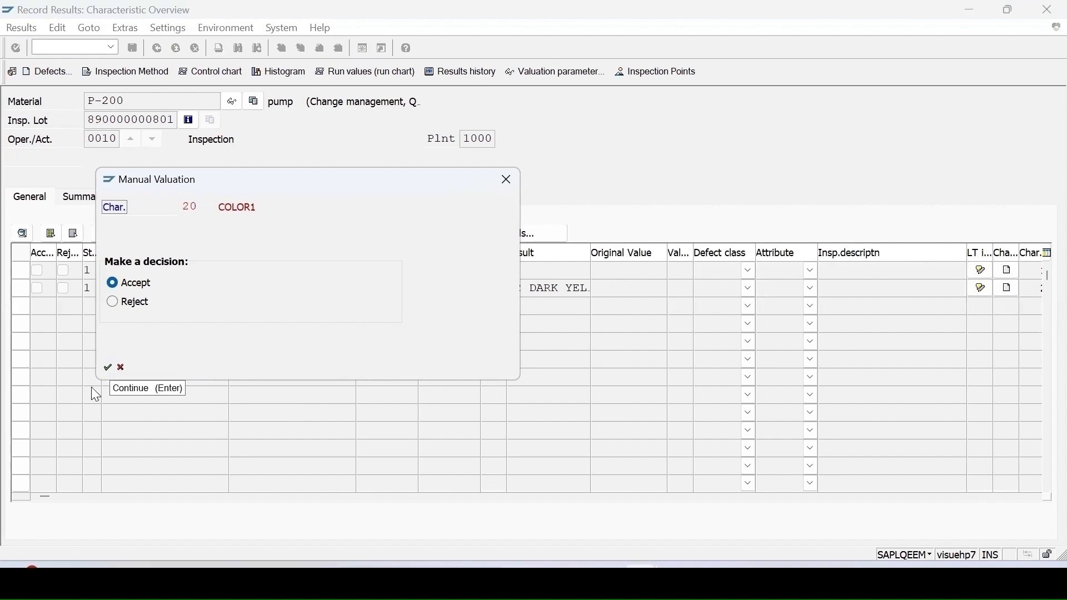
pyautogui.click(109, 369)
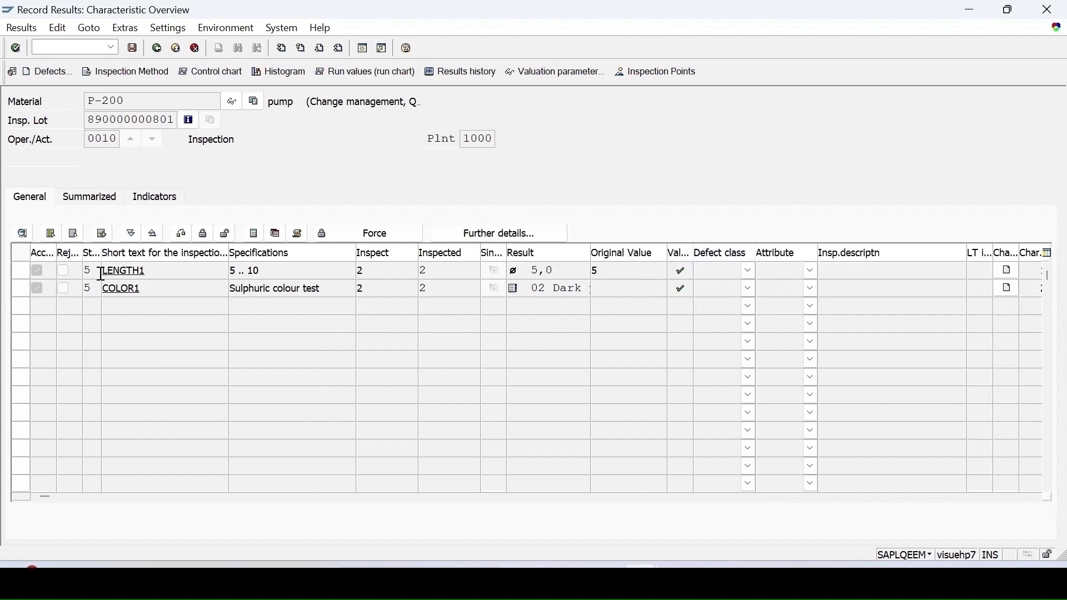
pyautogui.click(133, 52)
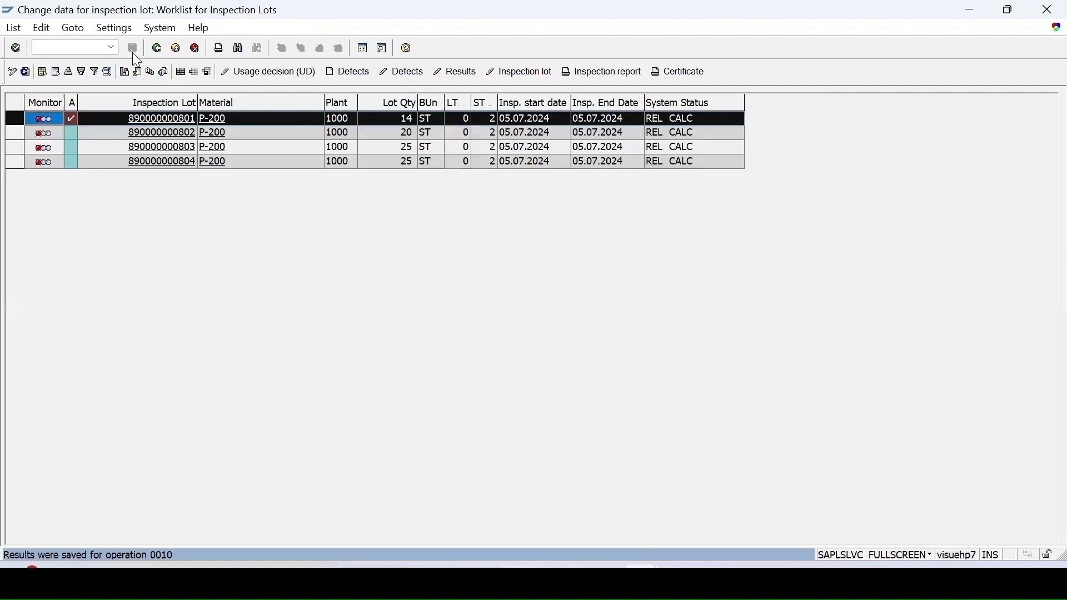
pyautogui.click(14, 134)
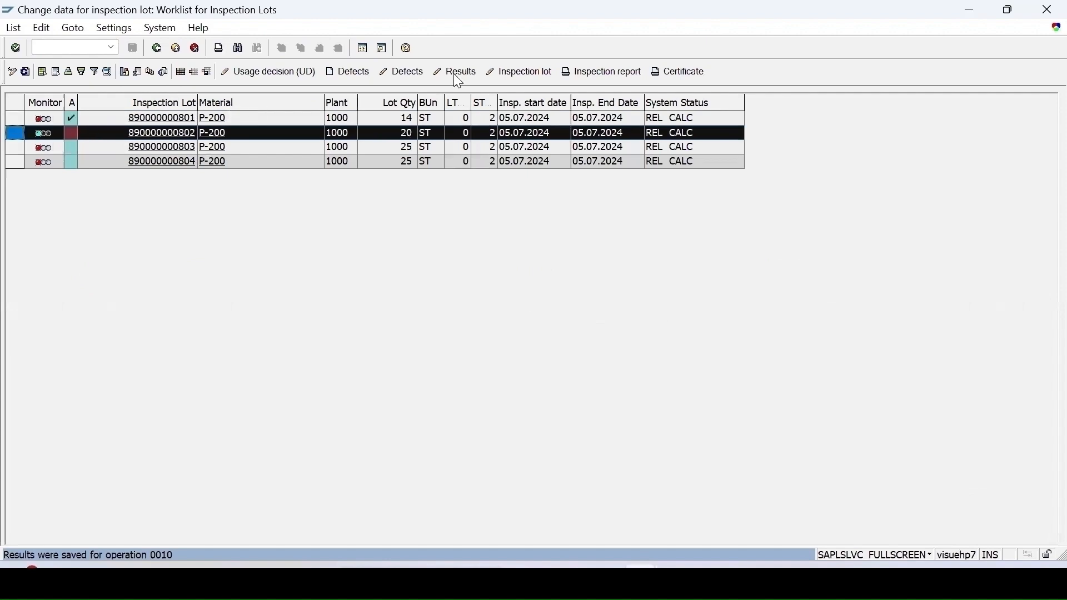
pyautogui.click(470, 73)
pyautogui.write('10')
pyautogui.click(535, 287)
pyautogui.click(532, 289)
pyautogui.click(598, 289)
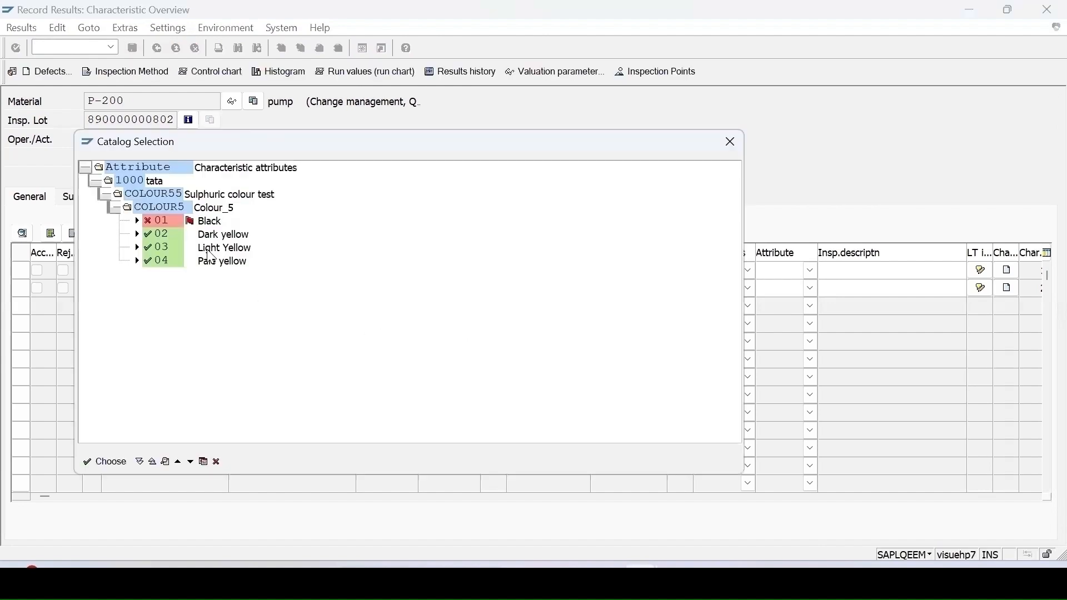
pyautogui.doubleClick(177, 249)
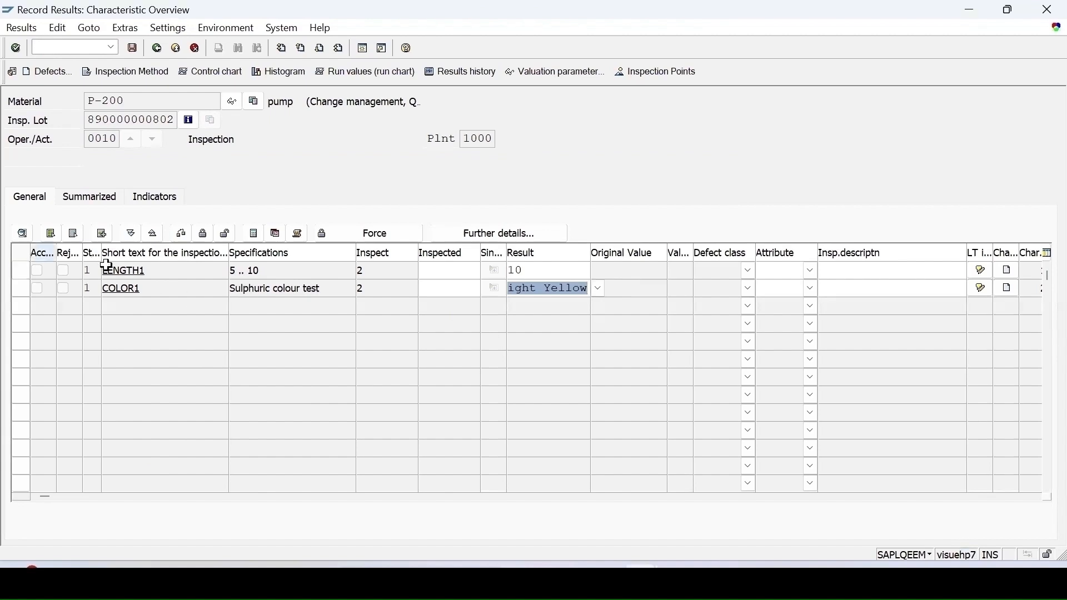
pyautogui.press('Return')
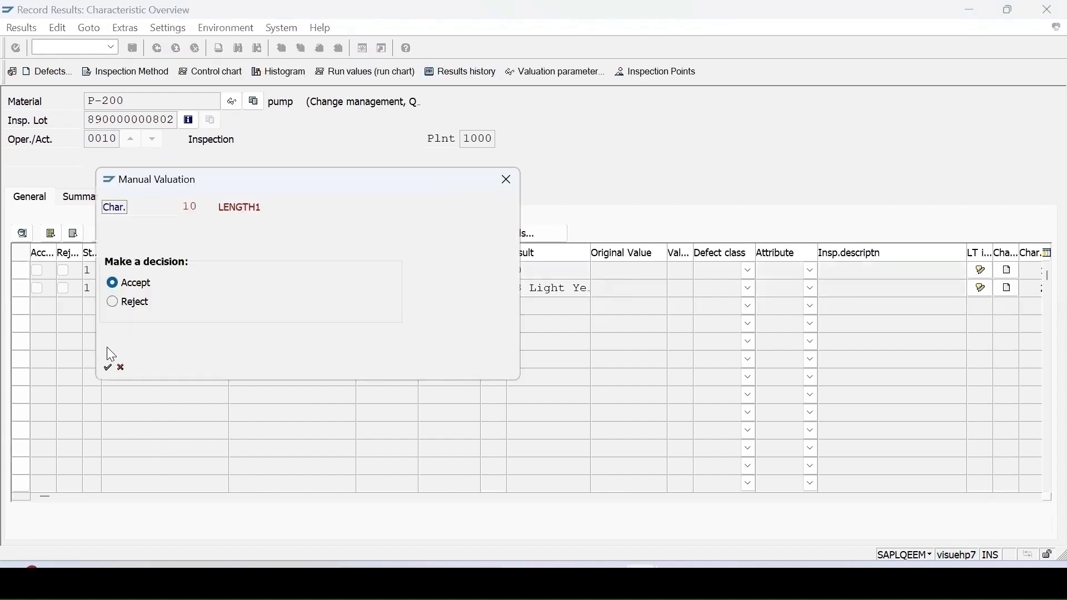
# Step: Accept both valuations, review the result processing statuses, and save lot 802's results
pyautogui.click(108, 368)
pyautogui.click(108, 368)
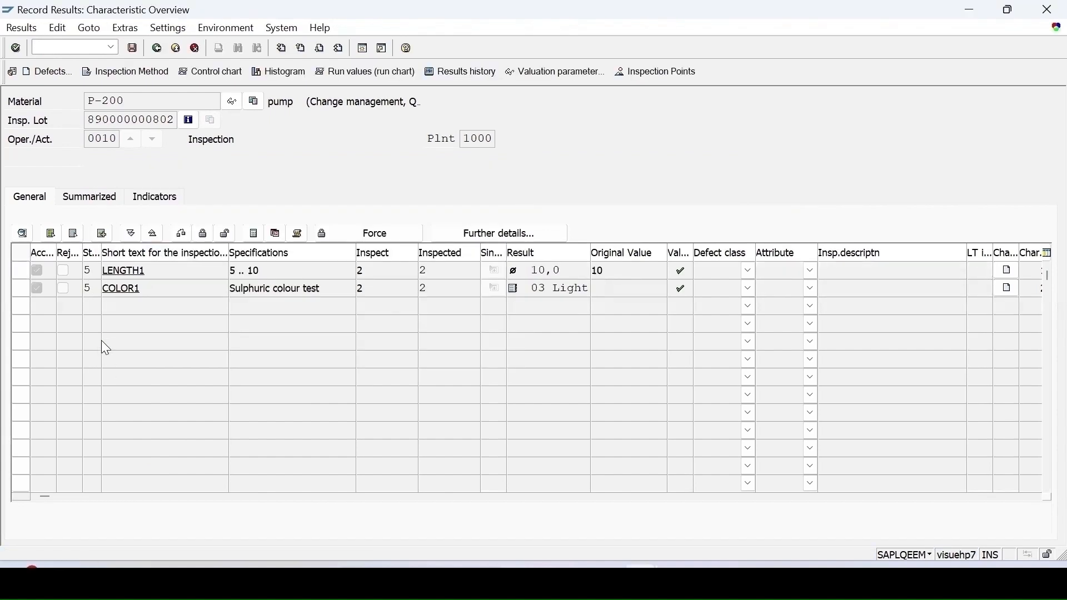
pyautogui.click(94, 270)
pyautogui.press('F4')
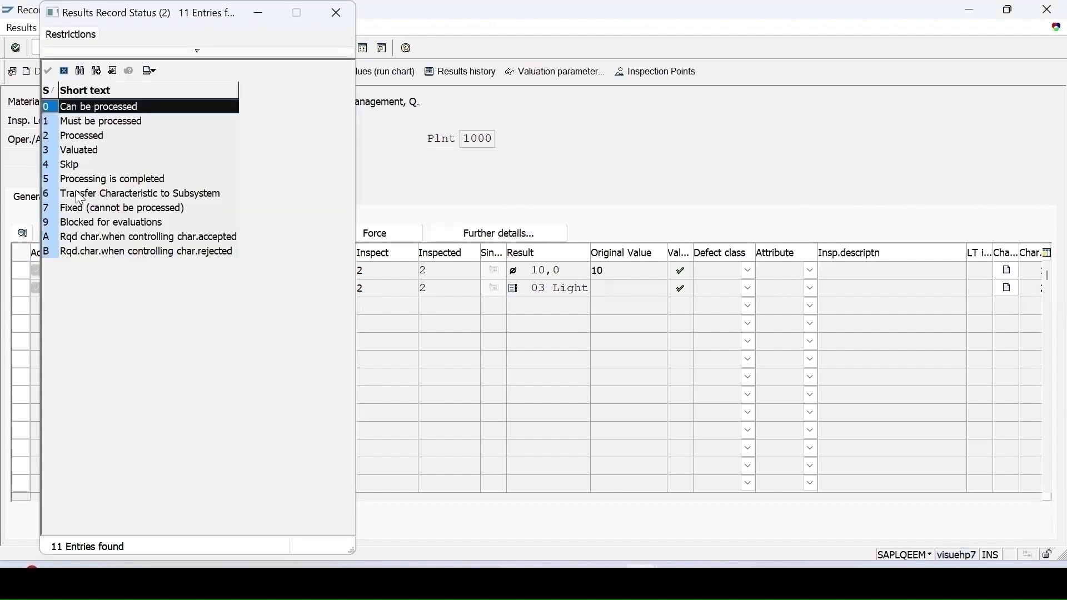
pyautogui.click(149, 176)
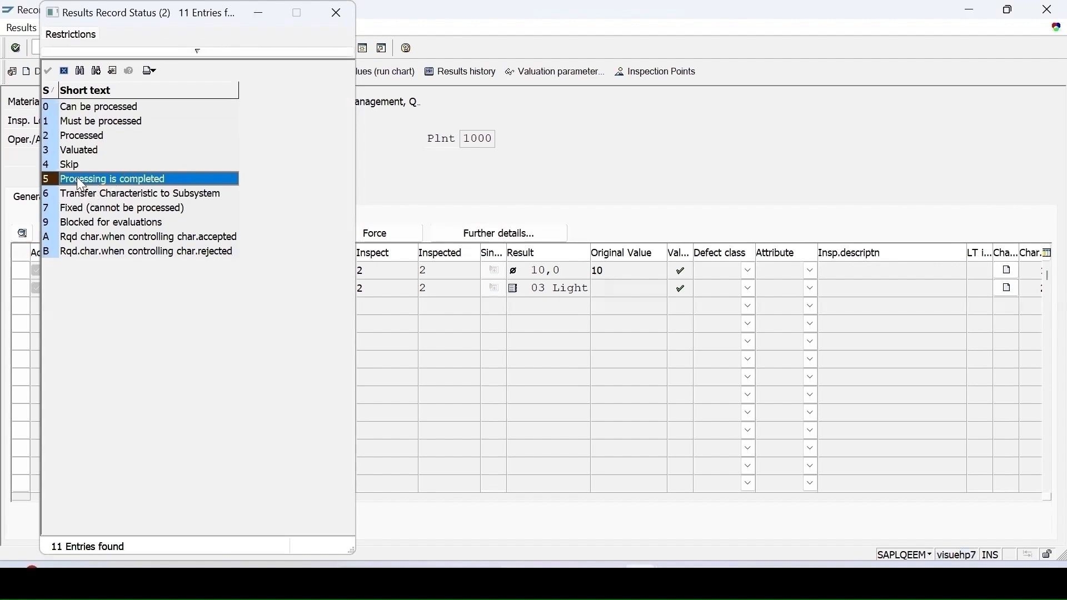
pyautogui.click(334, 22)
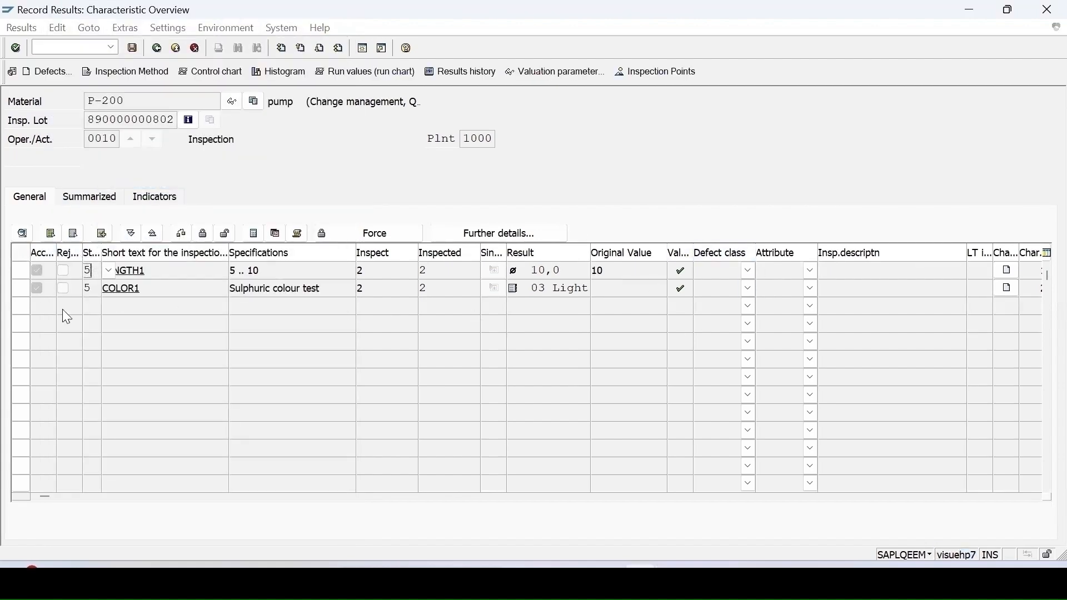
pyautogui.click(133, 48)
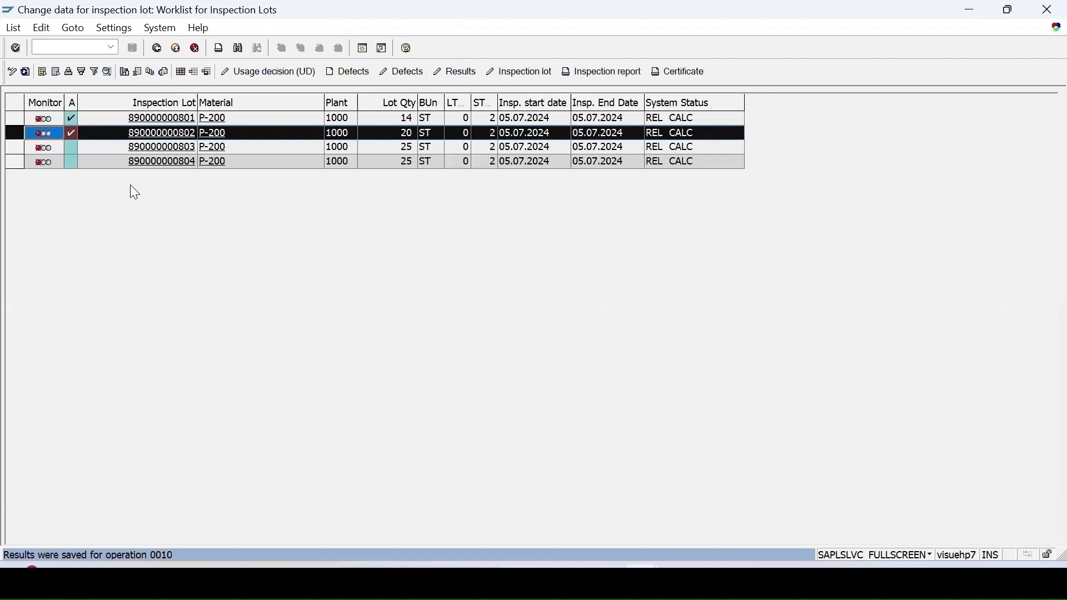
pyautogui.click(14, 147)
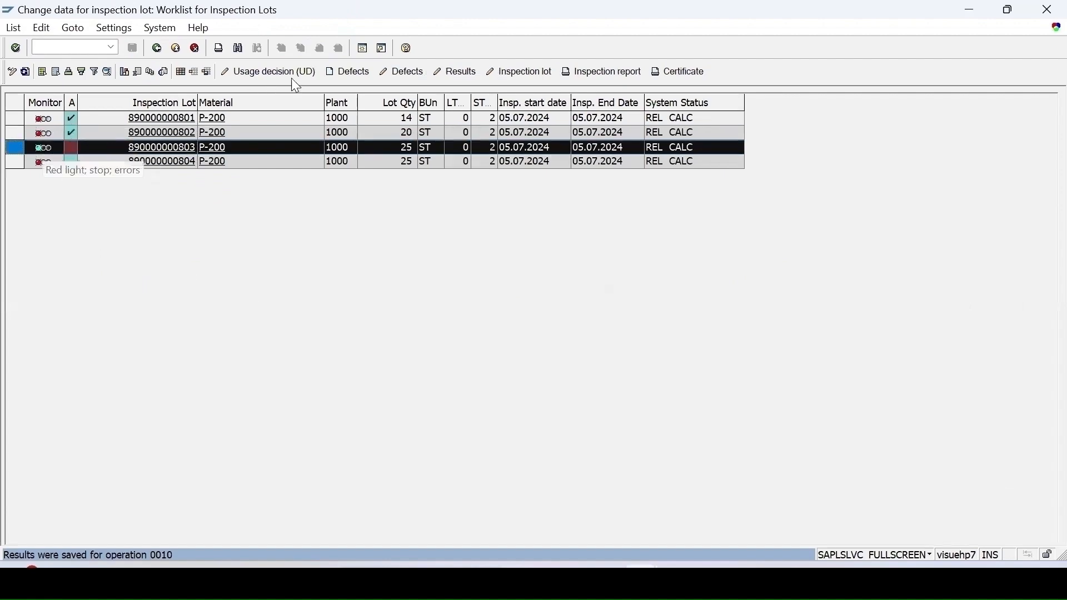
pyautogui.click(453, 72)
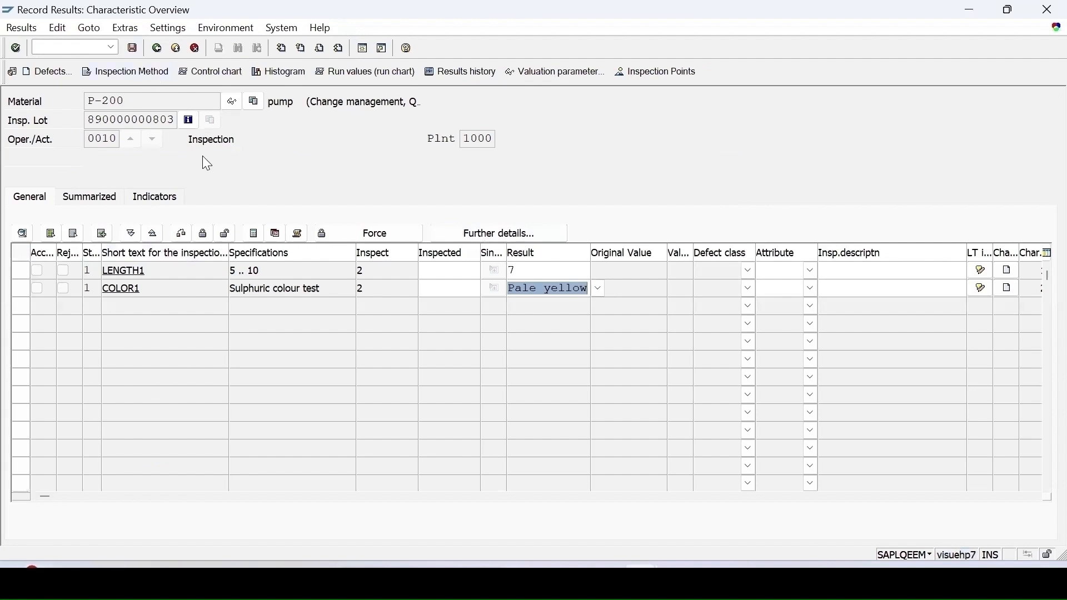
pyautogui.press('Return')
pyautogui.click(109, 368)
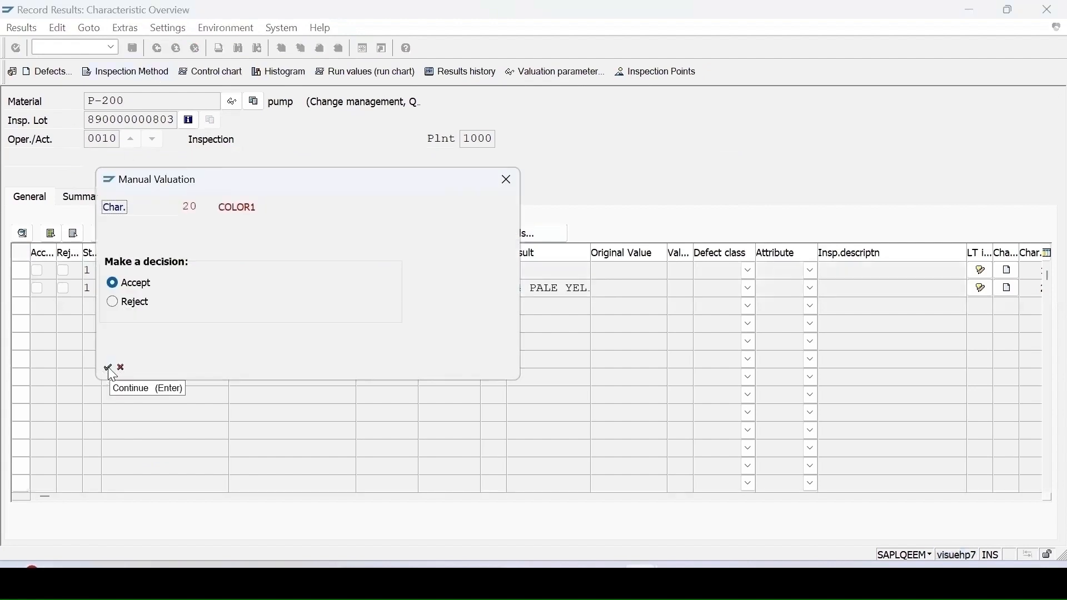
pyautogui.click(108, 367)
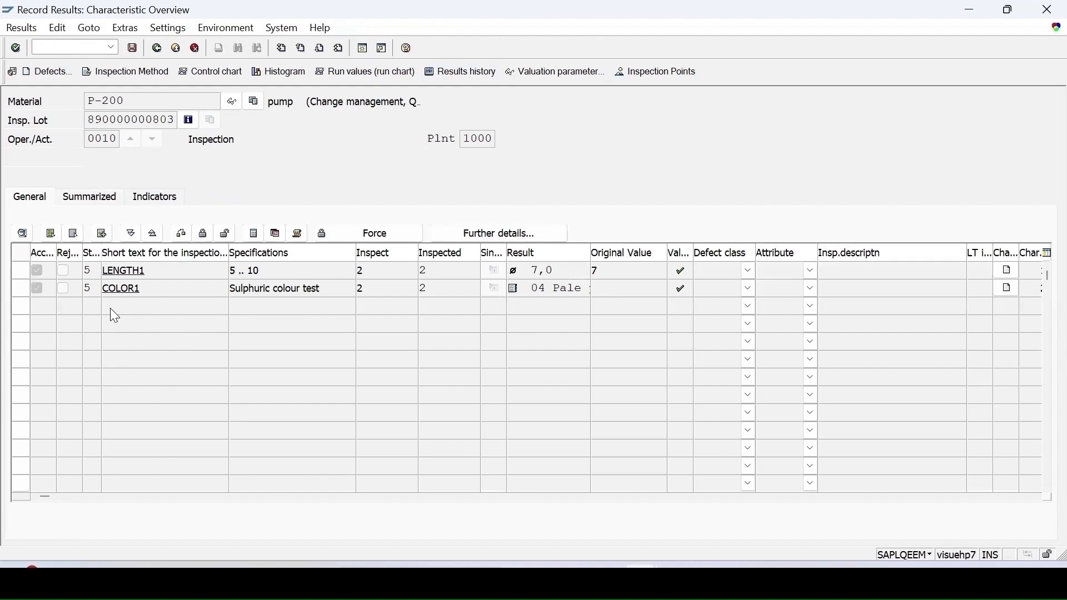
pyautogui.click(131, 51)
pyautogui.click(15, 163)
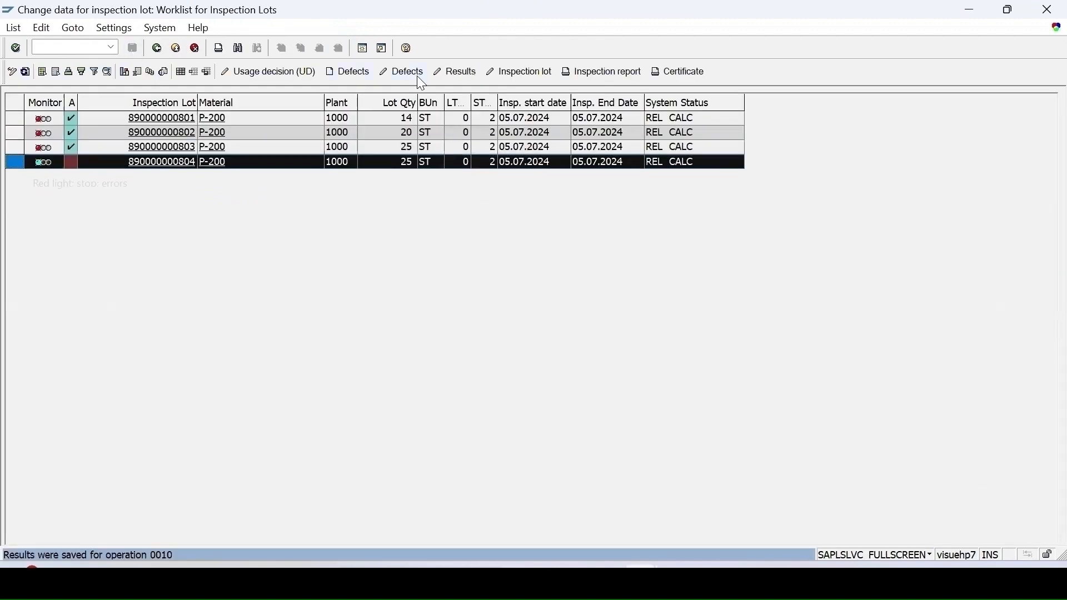
pyautogui.click(445, 71)
pyautogui.click(524, 271)
pyautogui.write('1')
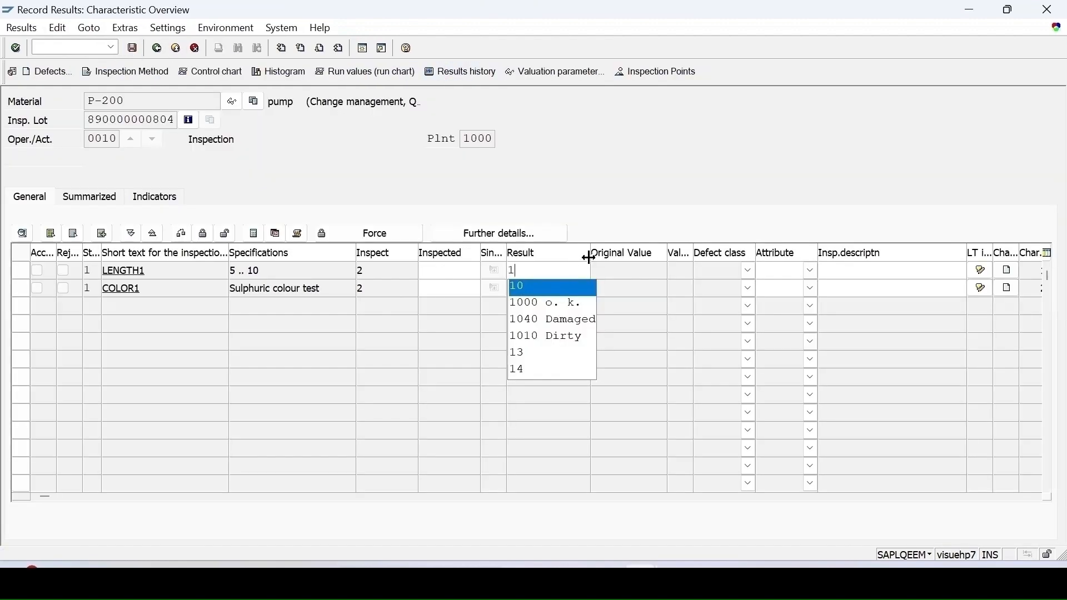
pyautogui.click(532, 266)
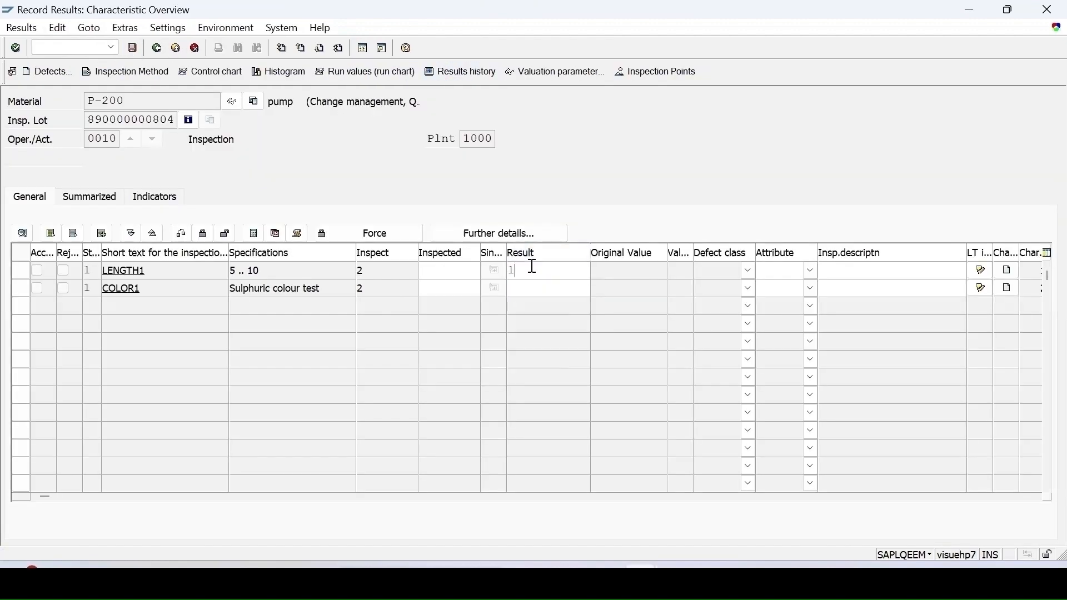
pyautogui.press('Return')
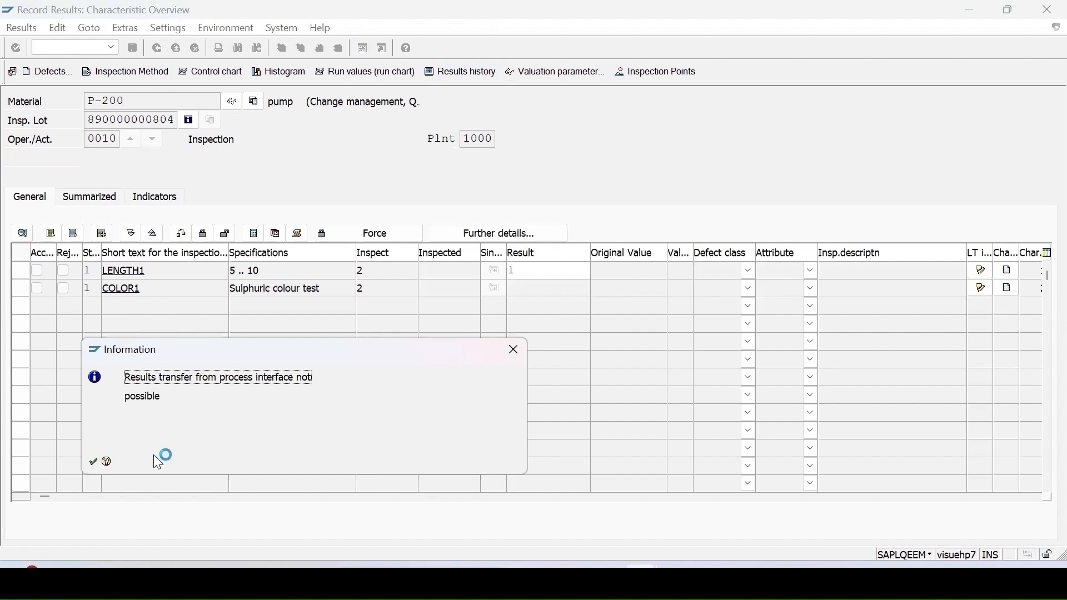
pyautogui.click(93, 463)
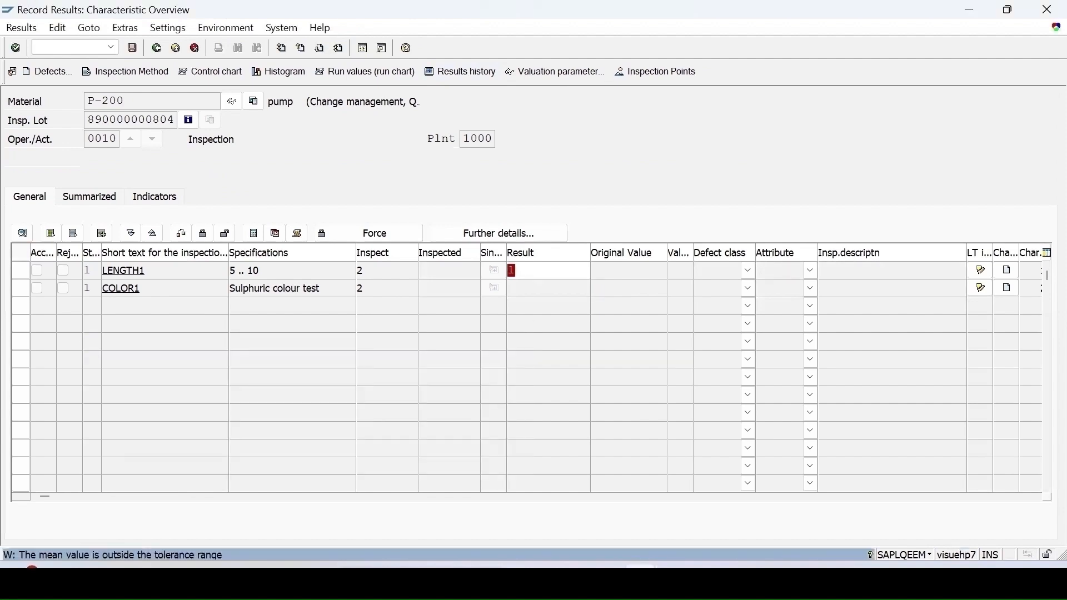
pyautogui.press('Return')
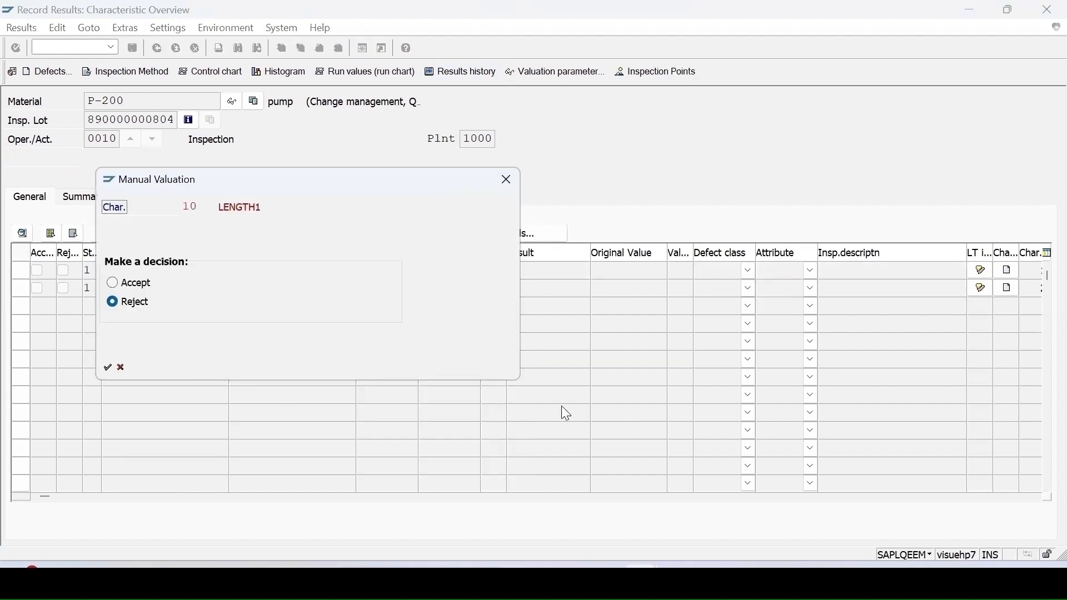
pyautogui.press('Return')
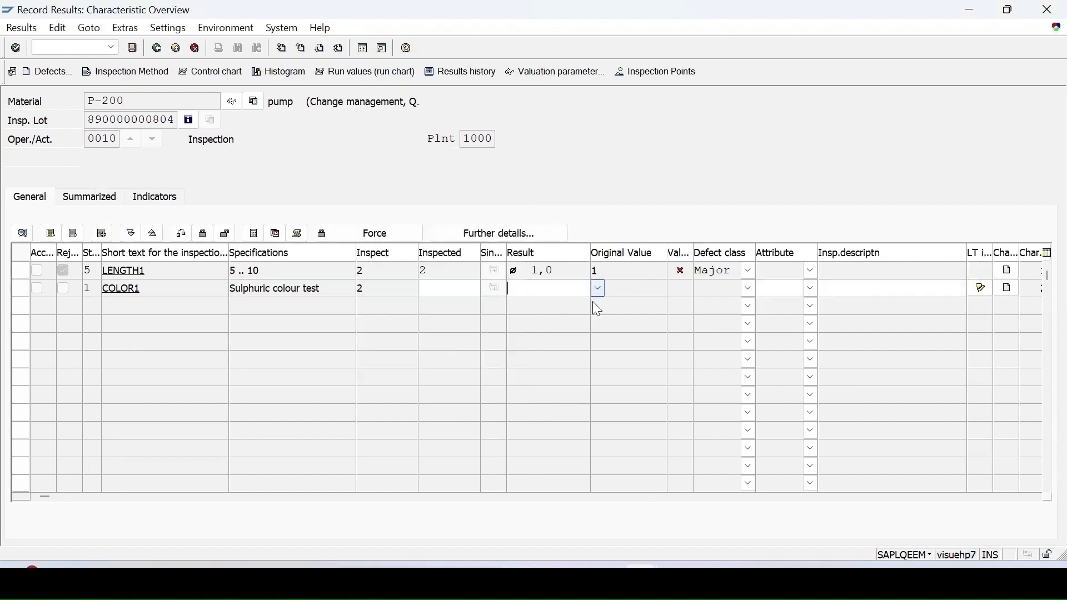
# Step: Record COLOR1 as 01 Black, rejecting it, and save lot 804's results
pyautogui.click(596, 290)
pyautogui.moveTo(684, 146); pyautogui.dragTo(646, 367)
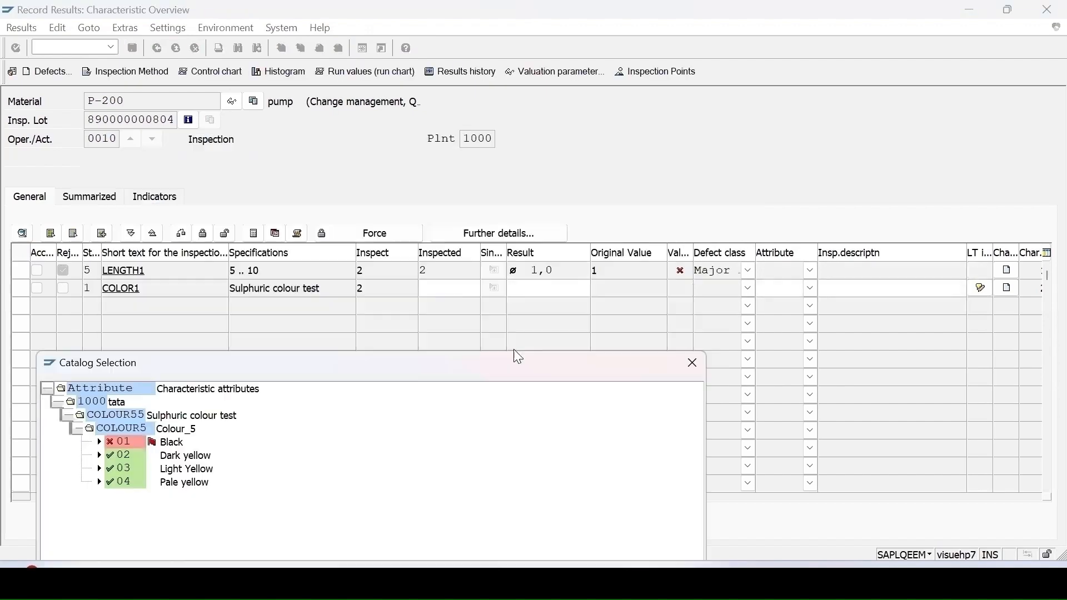
pyautogui.moveTo(509, 369); pyautogui.dragTo(690, 176)
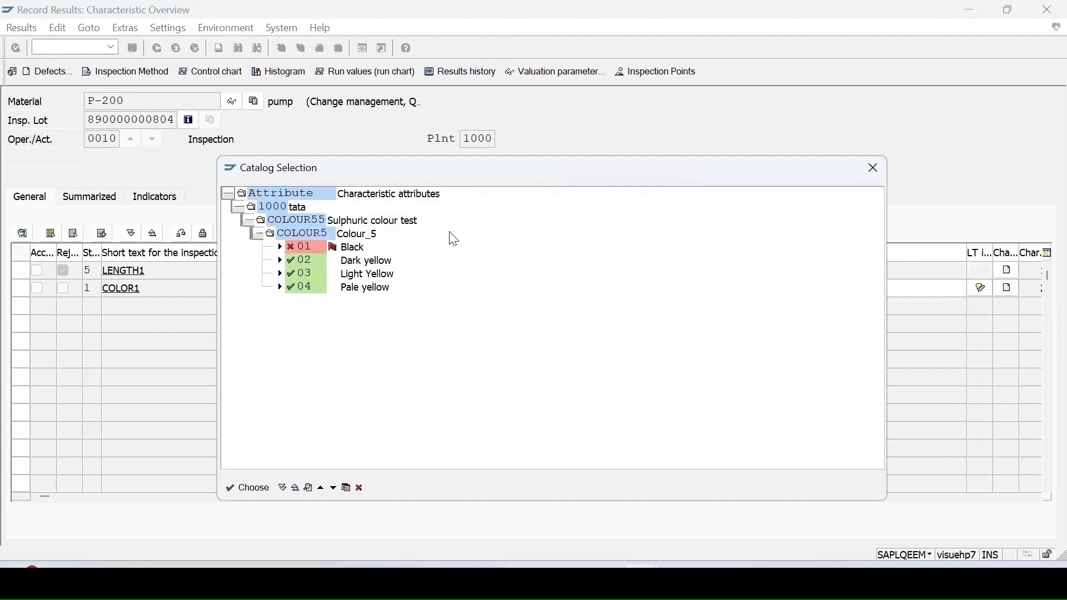
pyautogui.doubleClick(299, 248)
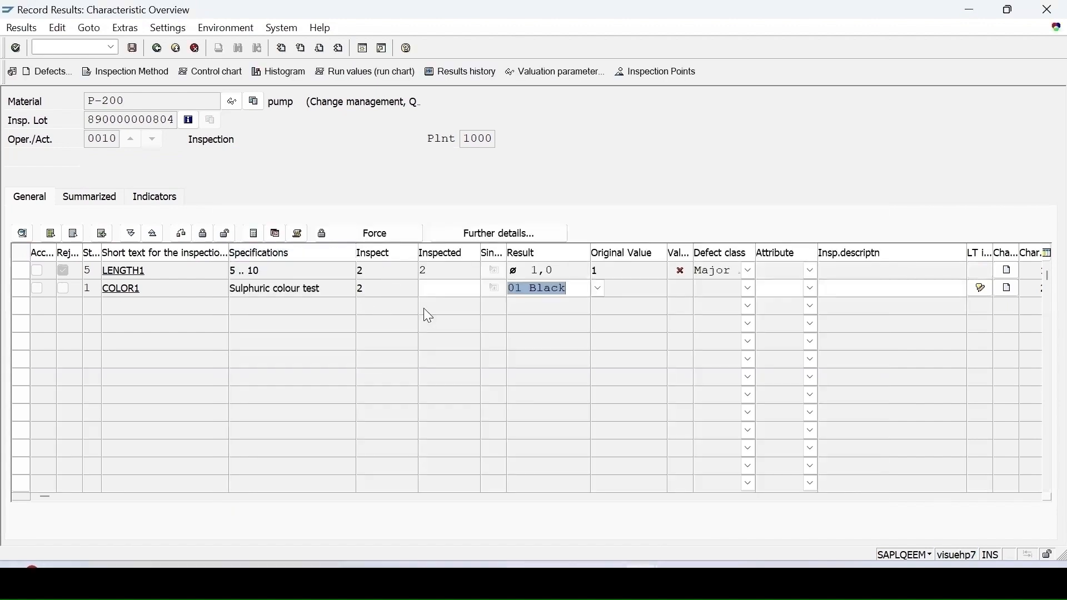
pyautogui.press('Return')
pyautogui.press('Return')
pyautogui.click(133, 49)
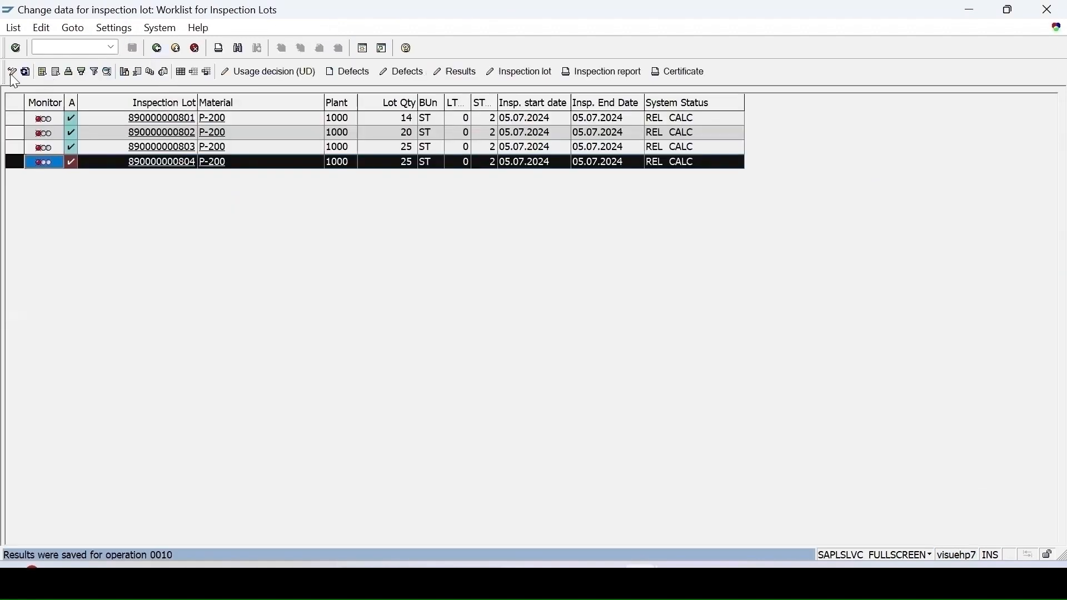
# Step: Refresh the worklist, select all lots, and save an Accept (group 03, code A) decision for lot 801
pyautogui.click(26, 73)
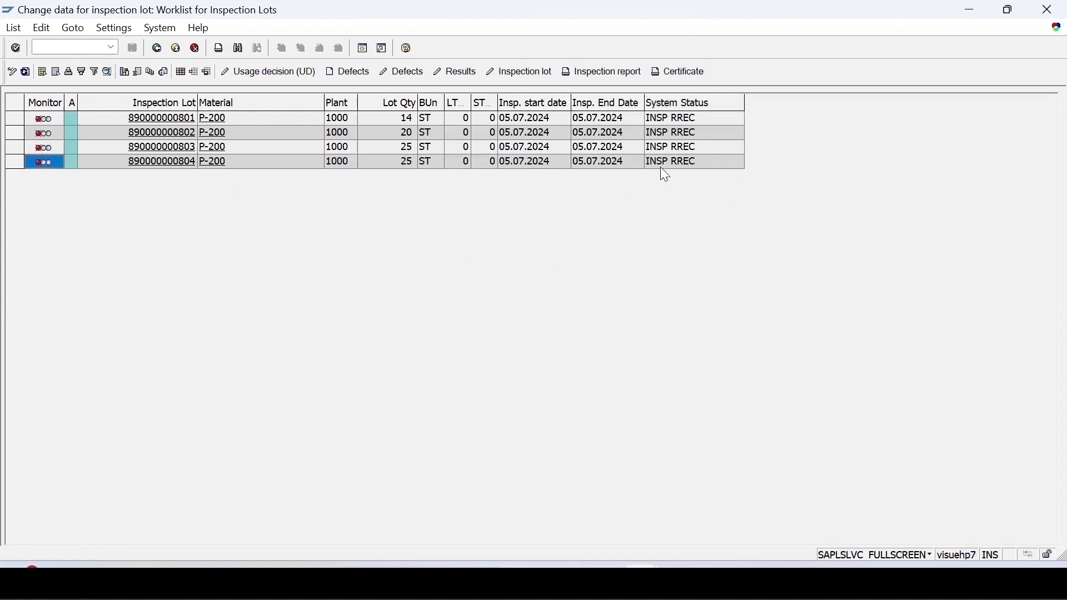
pyautogui.click(14, 103)
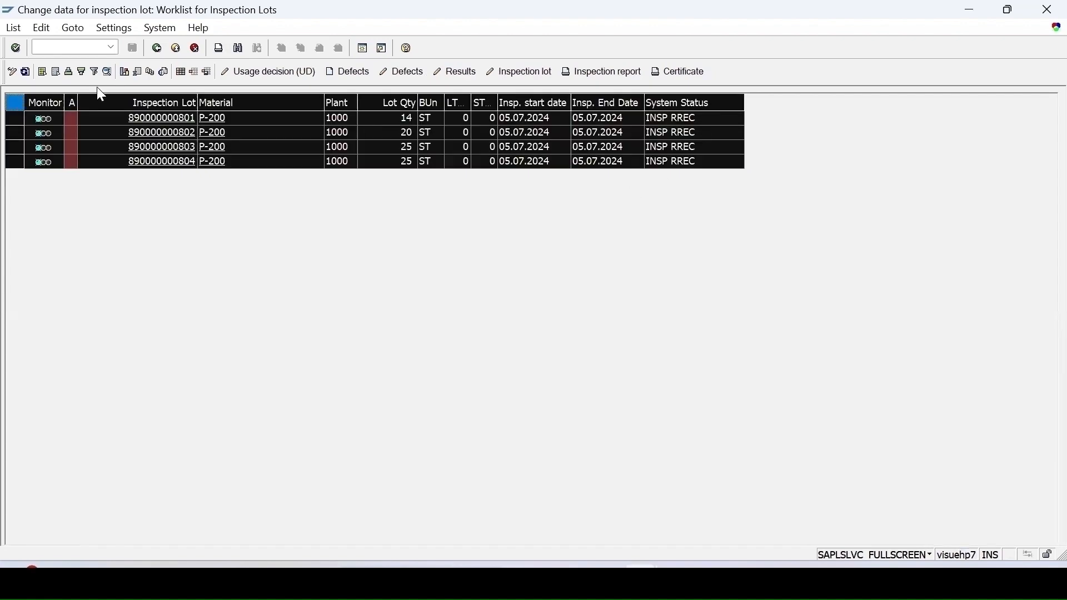
pyautogui.click(257, 73)
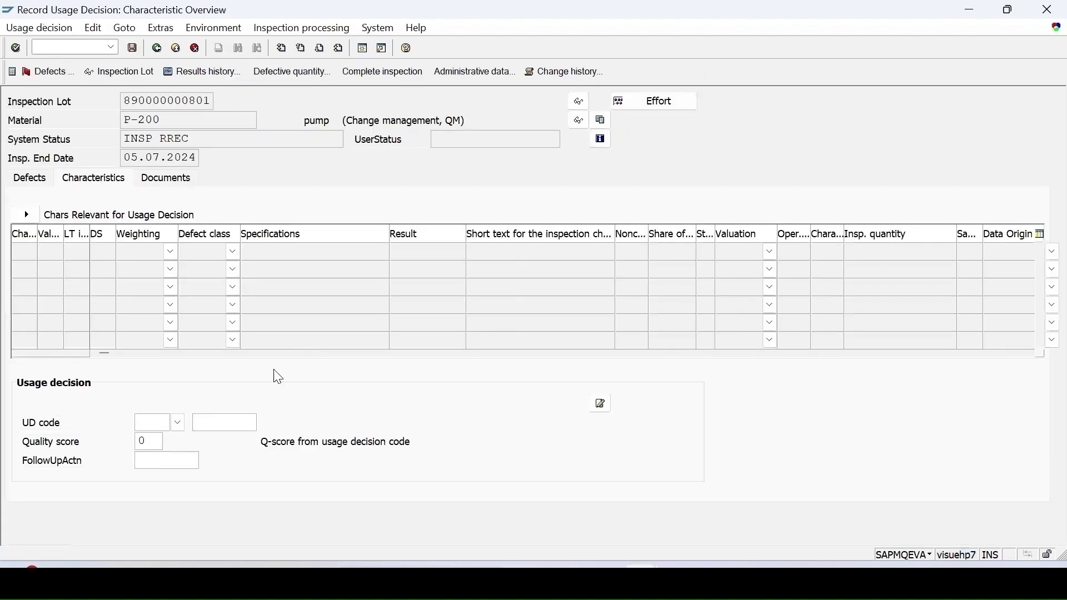
pyautogui.click(178, 423)
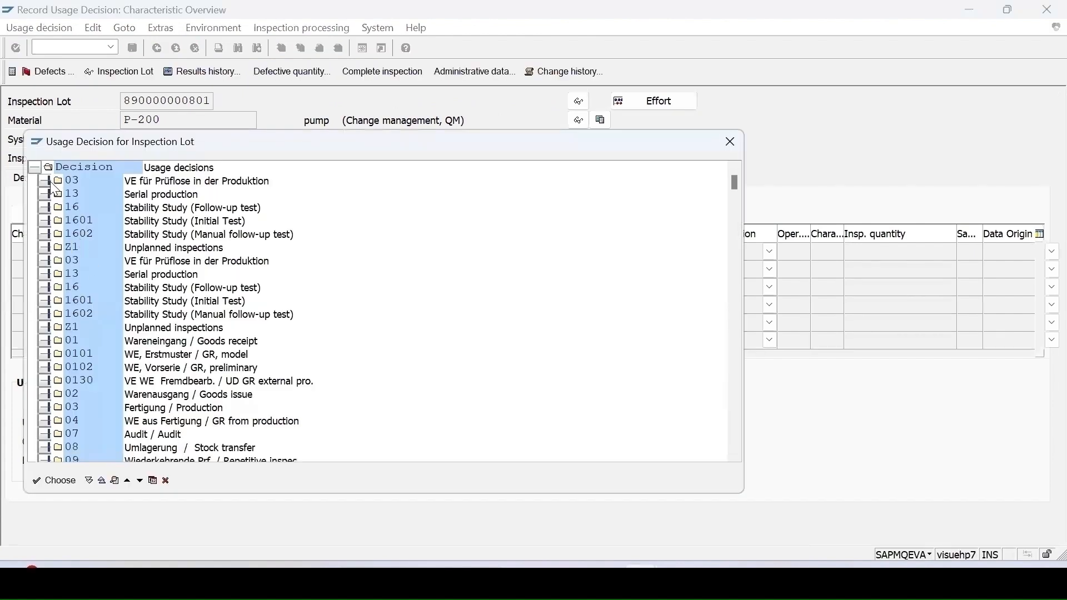
pyautogui.click(41, 181)
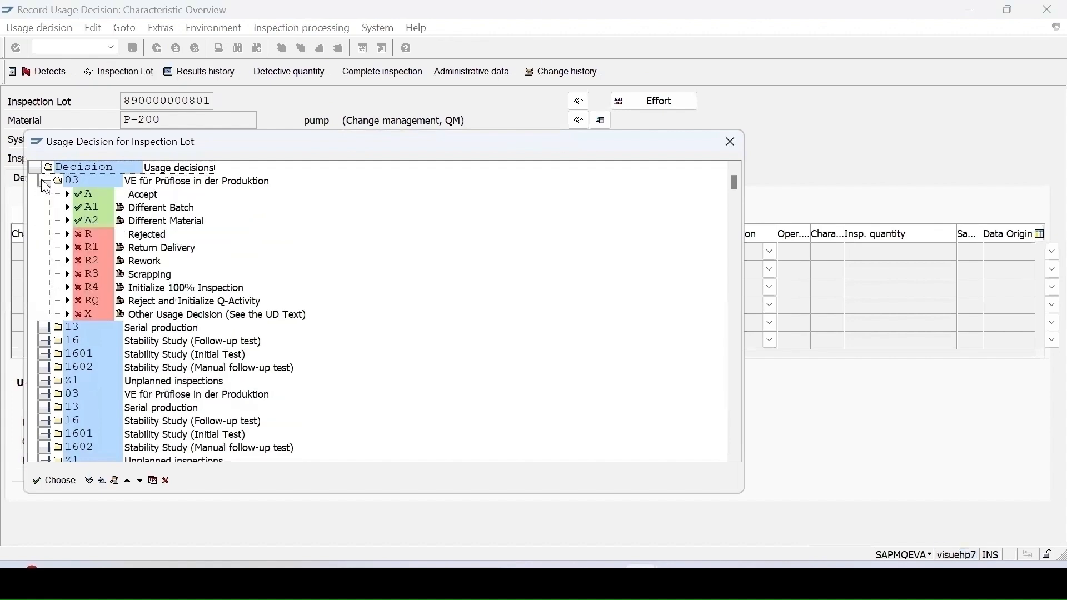
pyautogui.doubleClick(84, 199)
pyautogui.click(133, 48)
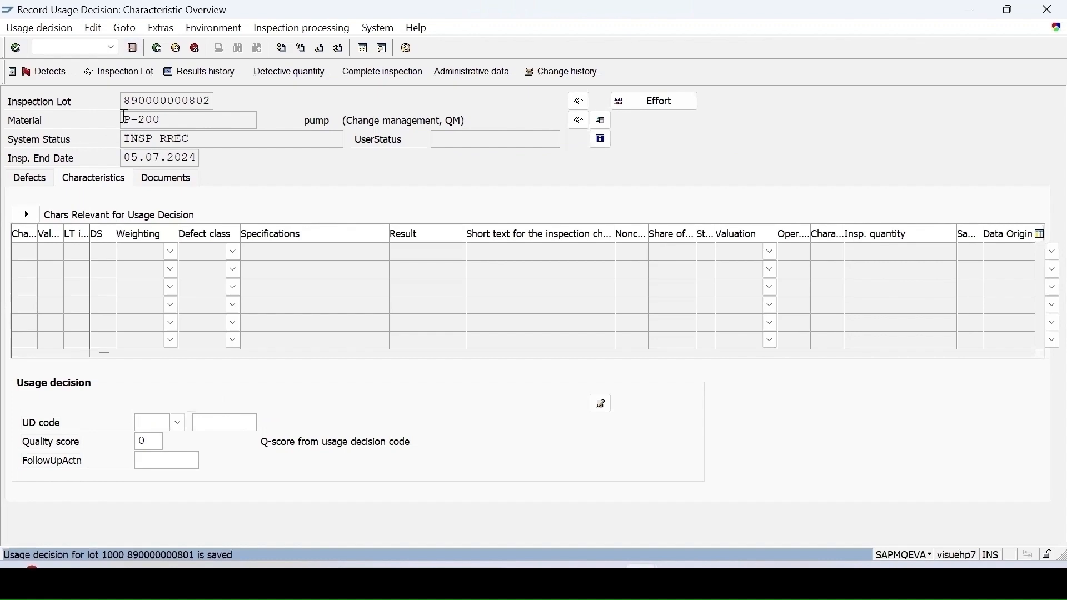
pyautogui.click(177, 423)
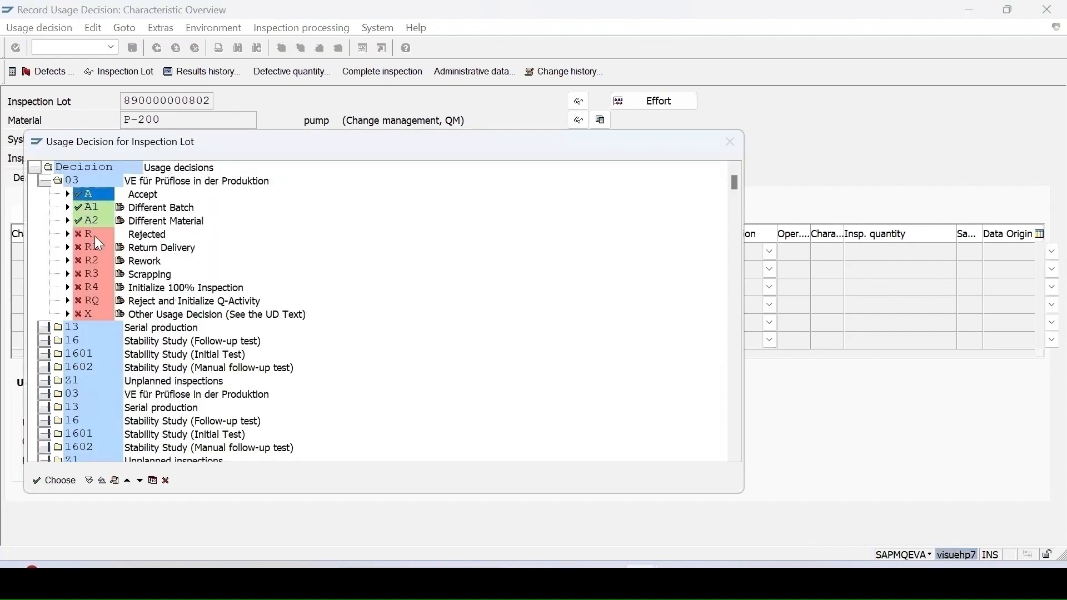
pyautogui.doubleClick(83, 198)
pyautogui.press('Return')
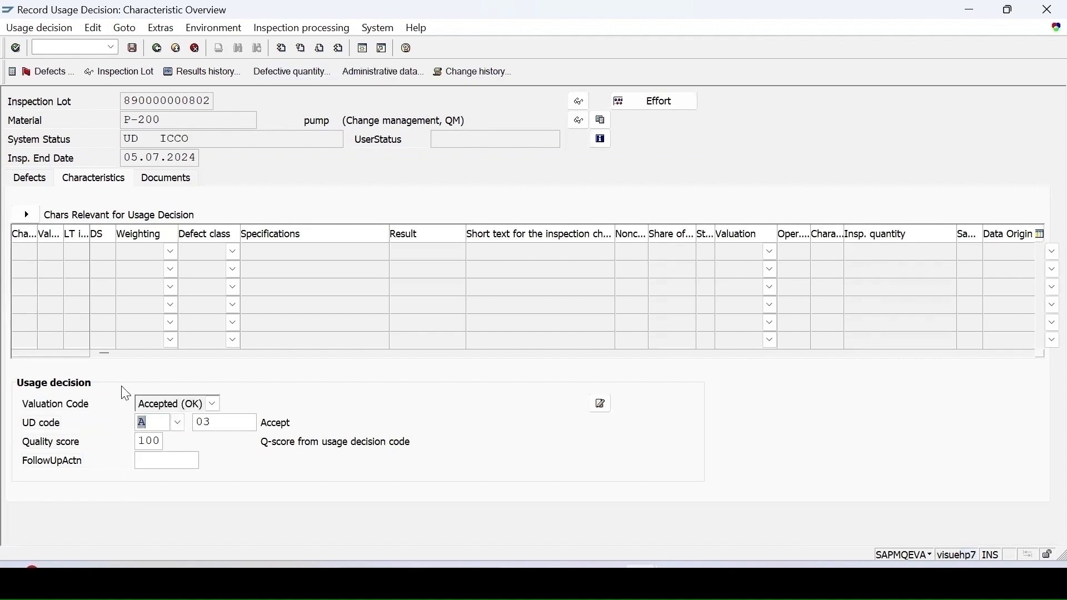
pyautogui.click(133, 48)
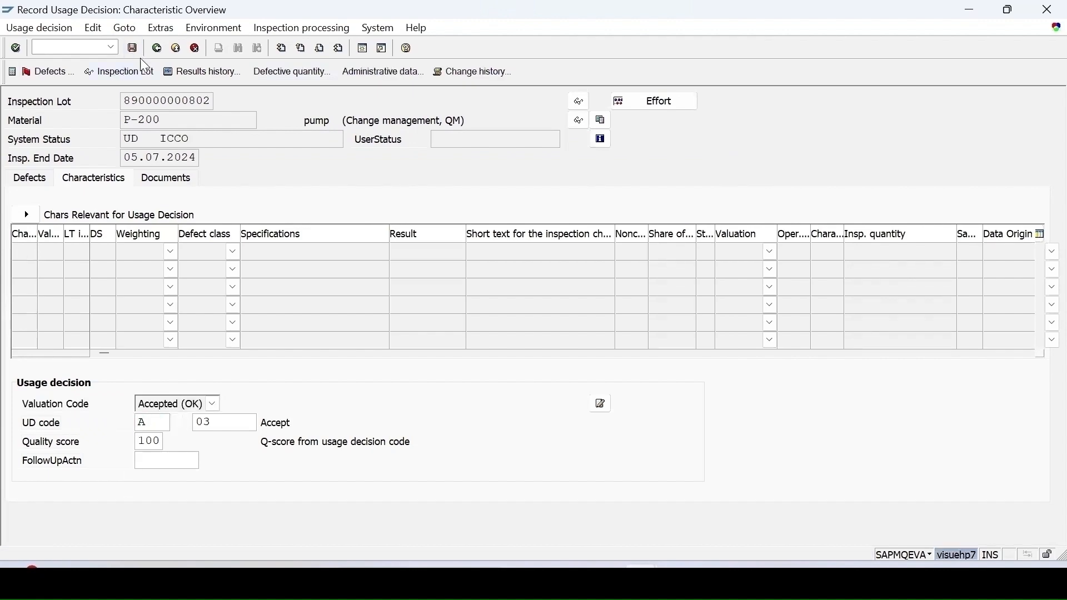
pyautogui.doubleClick(94, 196)
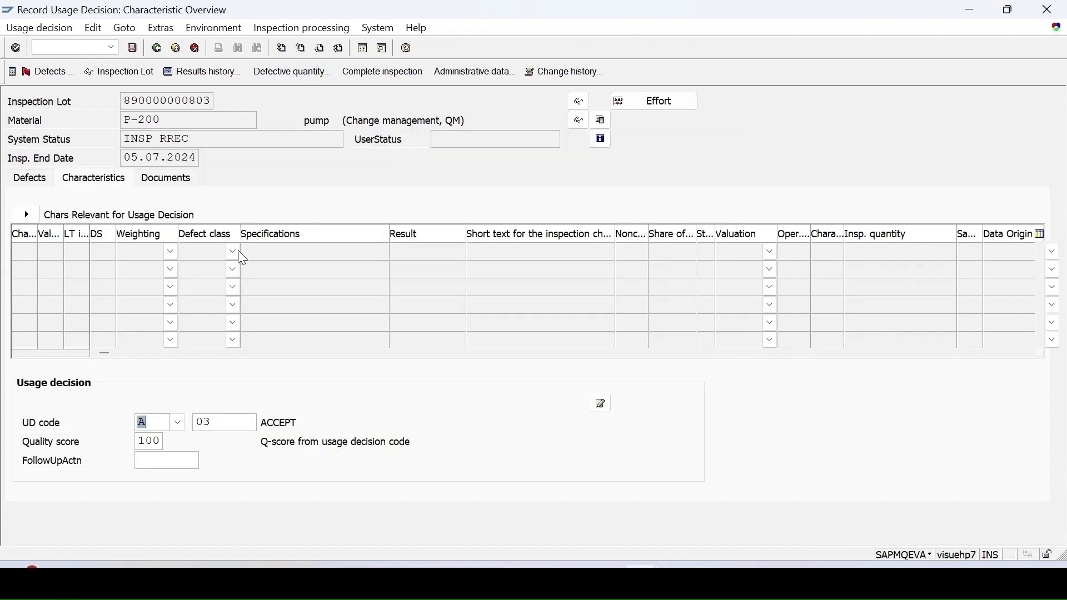
pyautogui.click(177, 423)
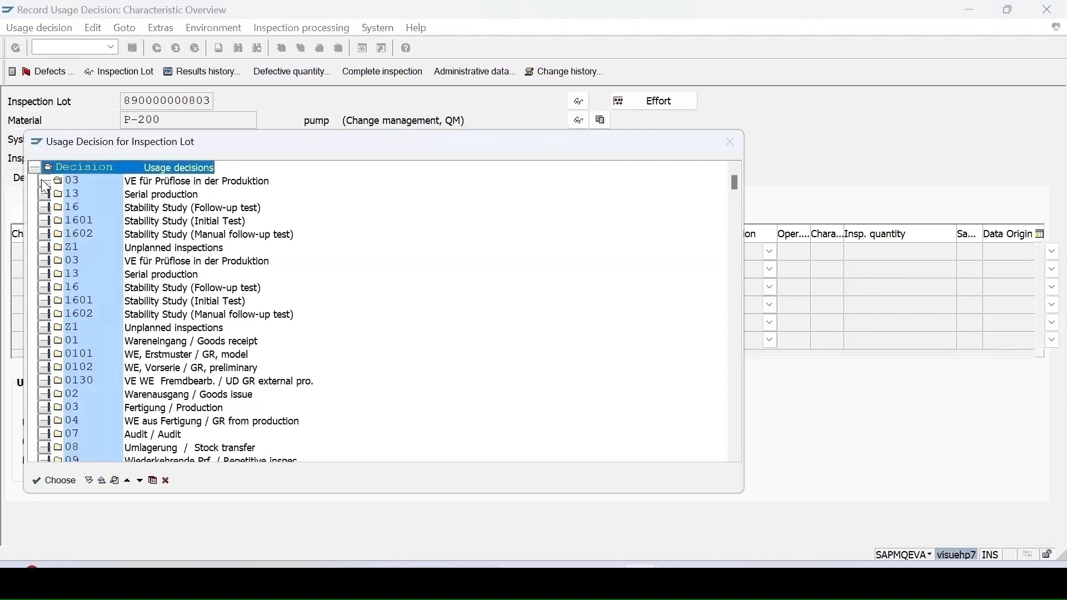
pyautogui.click(44, 180)
pyautogui.doubleClick(79, 193)
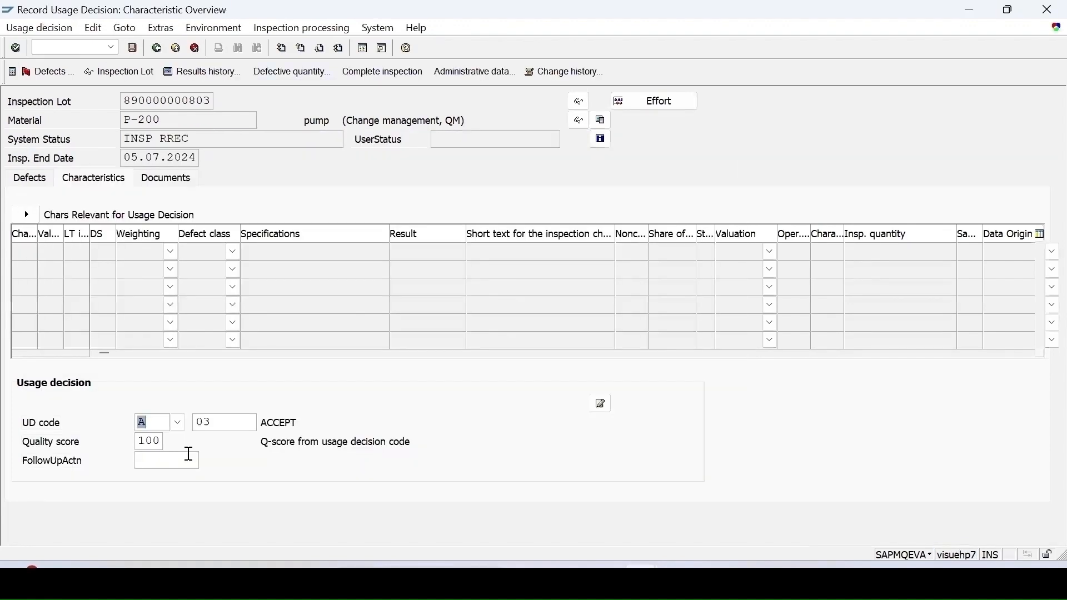
pyautogui.click(134, 50)
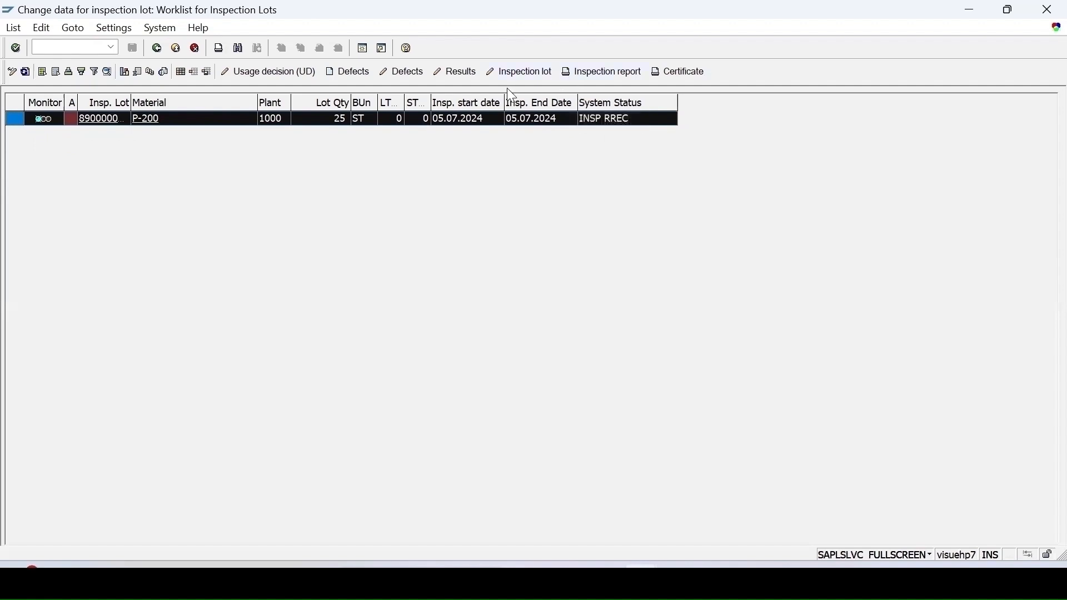
pyautogui.click(520, 72)
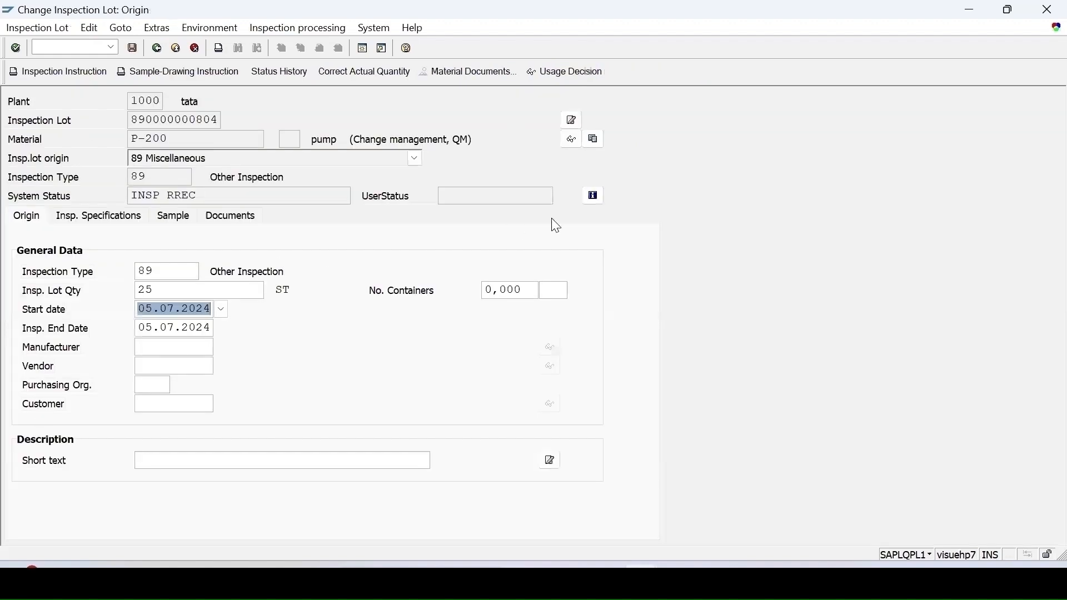
pyautogui.click(592, 198)
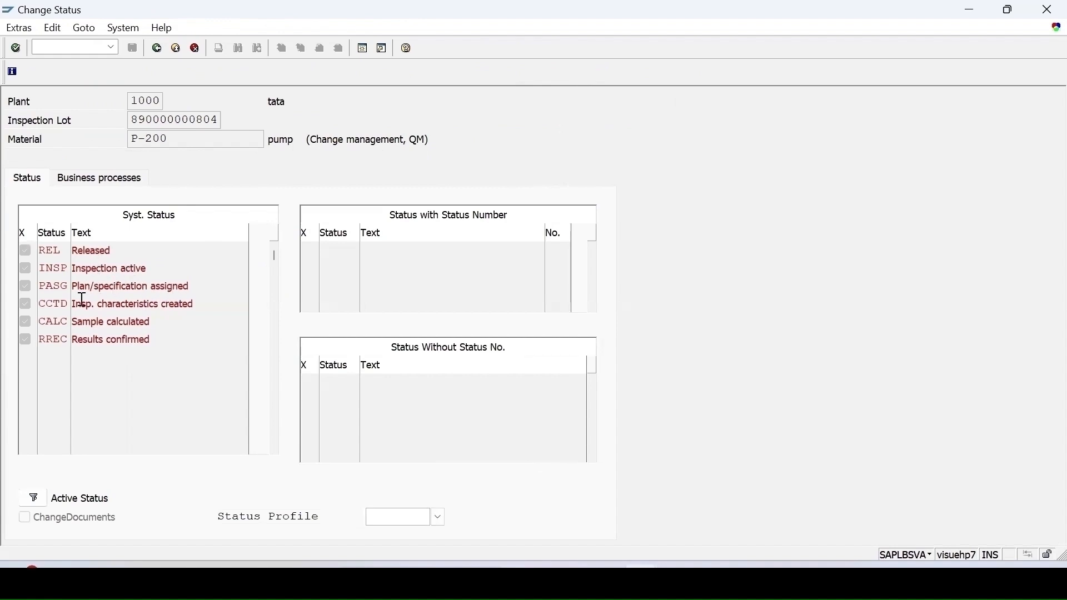
pyautogui.click(157, 47)
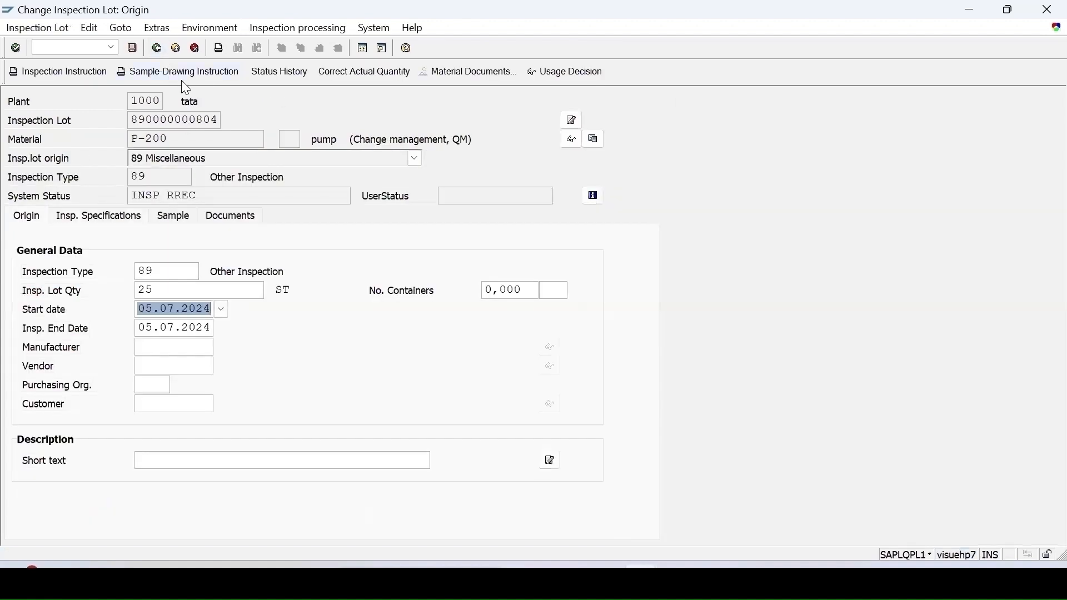
pyautogui.click(157, 49)
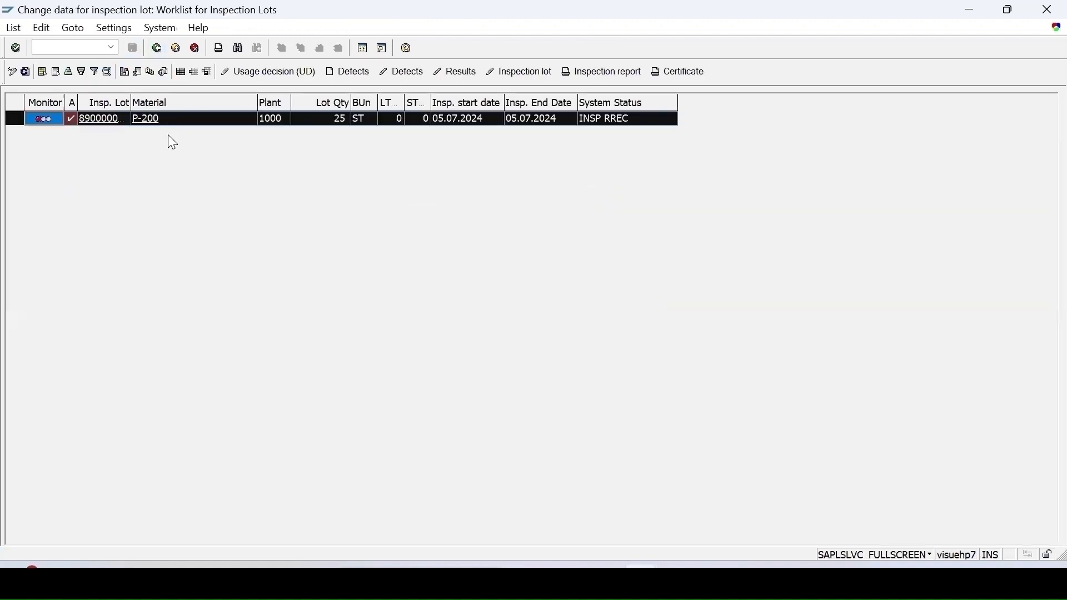
pyautogui.click(266, 74)
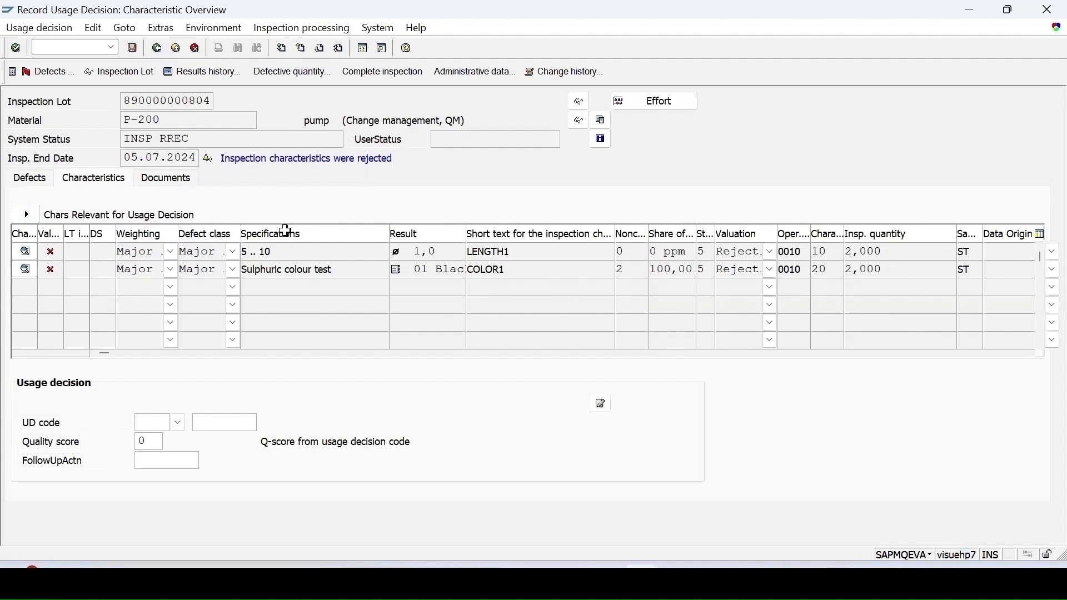
pyautogui.click(178, 425)
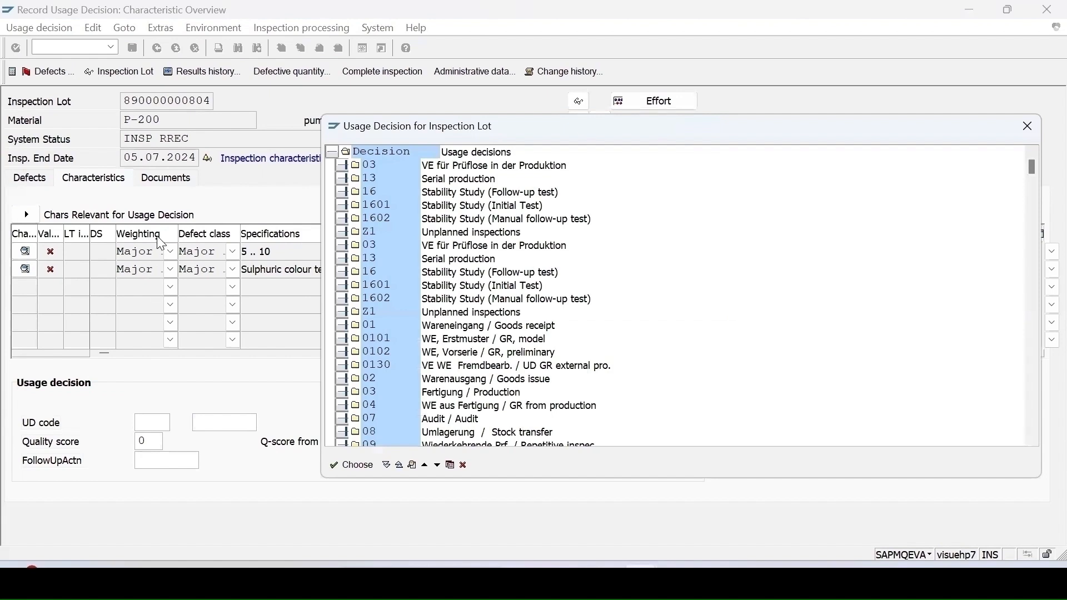
pyautogui.click(341, 166)
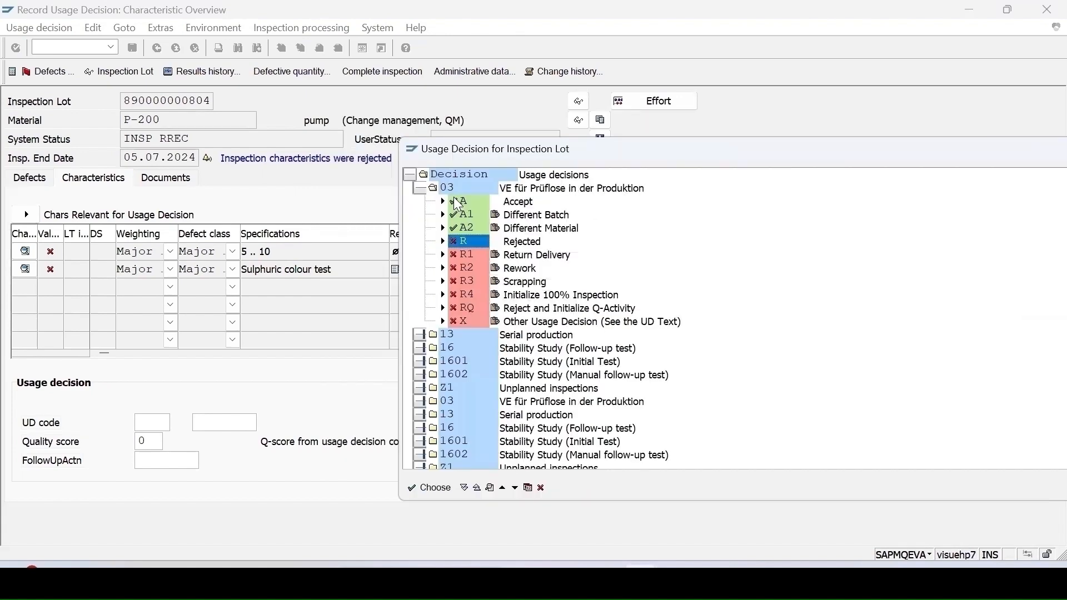
pyautogui.click(461, 244)
pyautogui.doubleClick(459, 246)
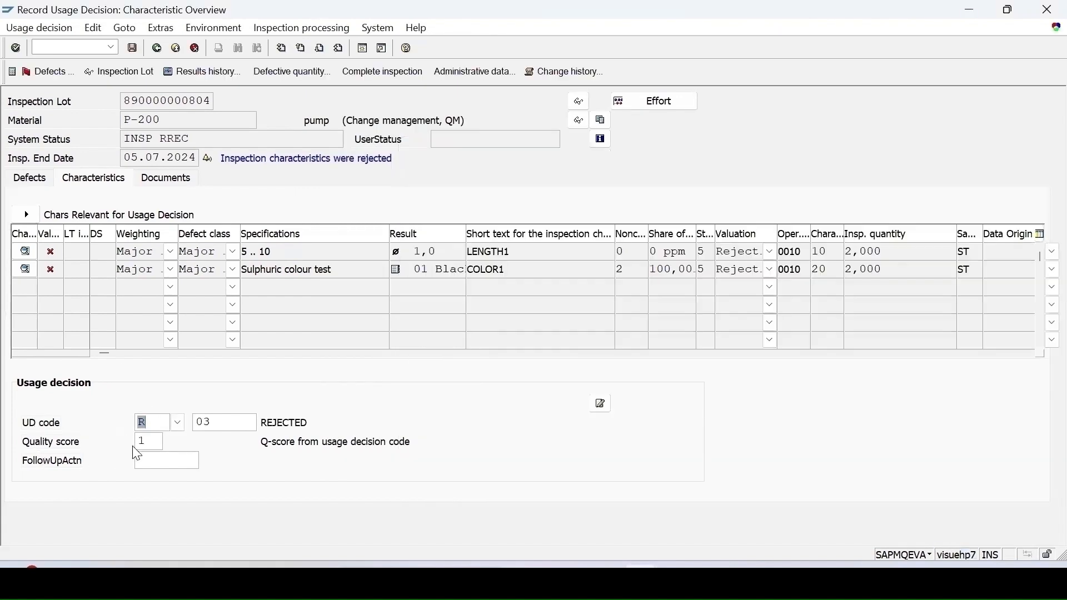
pyautogui.click(147, 443)
pyautogui.click(143, 424)
pyautogui.click(133, 48)
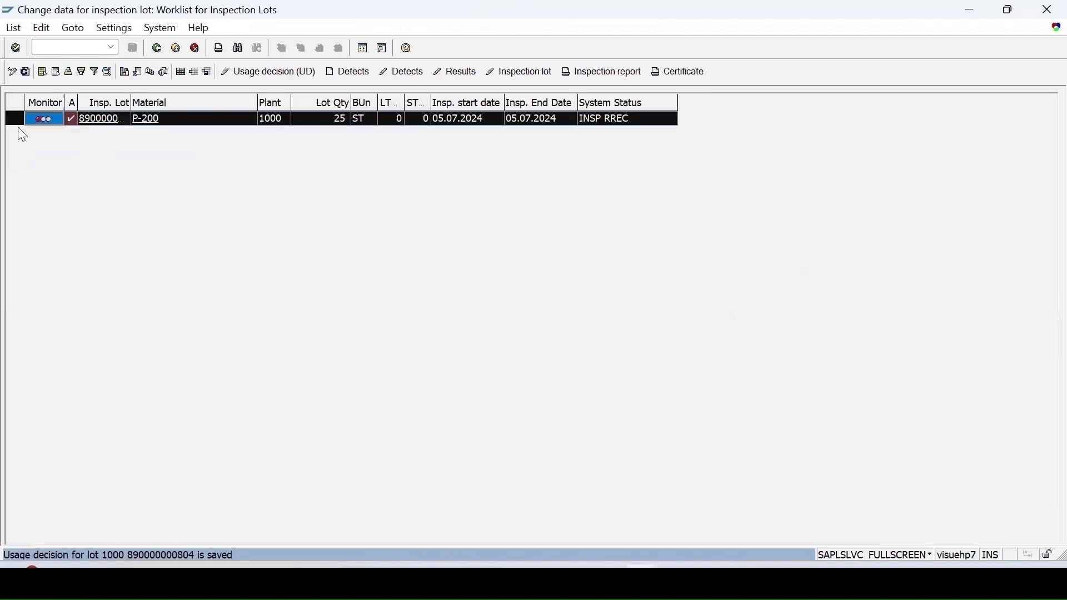
# Step: Rerun the worklist selection to include all P-200 inspection lots
pyautogui.click(25, 72)
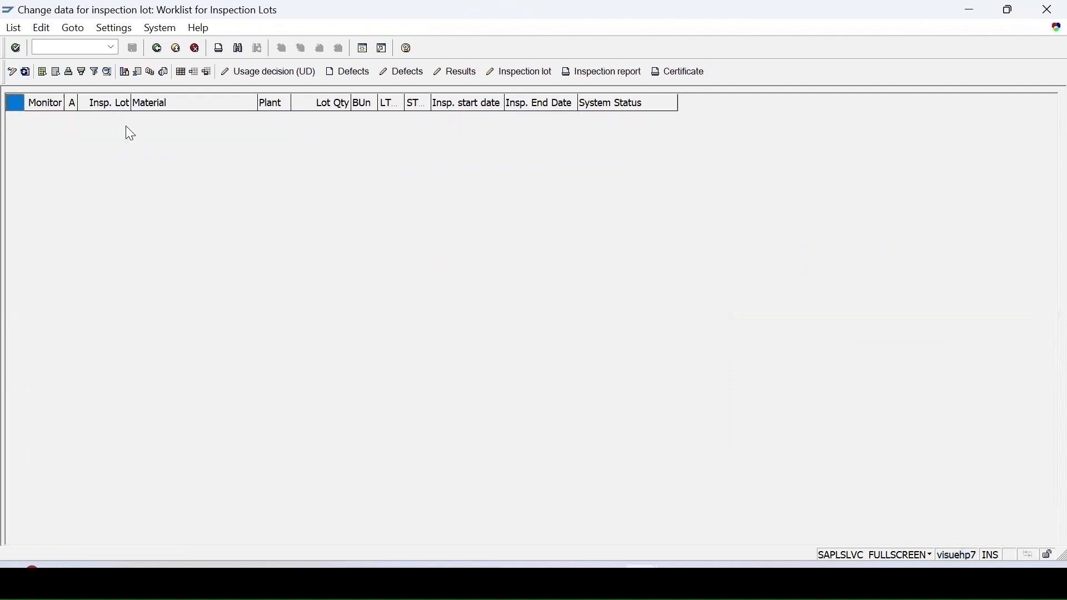
pyautogui.click(158, 49)
pyautogui.click(24, 404)
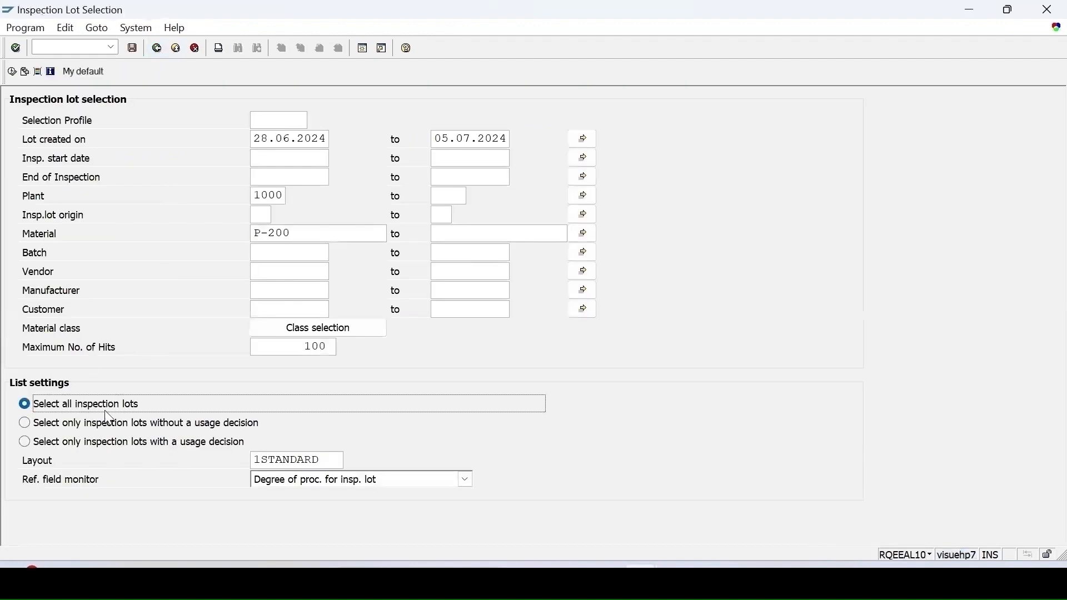
pyautogui.click(12, 72)
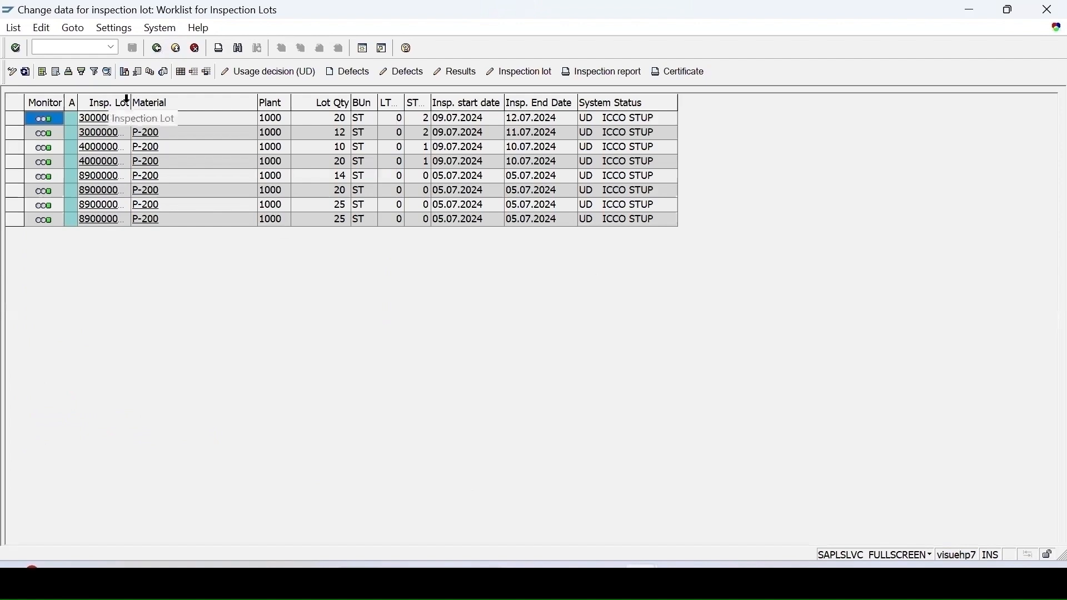
# Step: Widen the Insp. Lot column, attempt results recording, dismiss the error, and switch to display mode
pyautogui.moveTo(131, 103); pyautogui.dragTo(194, 106)
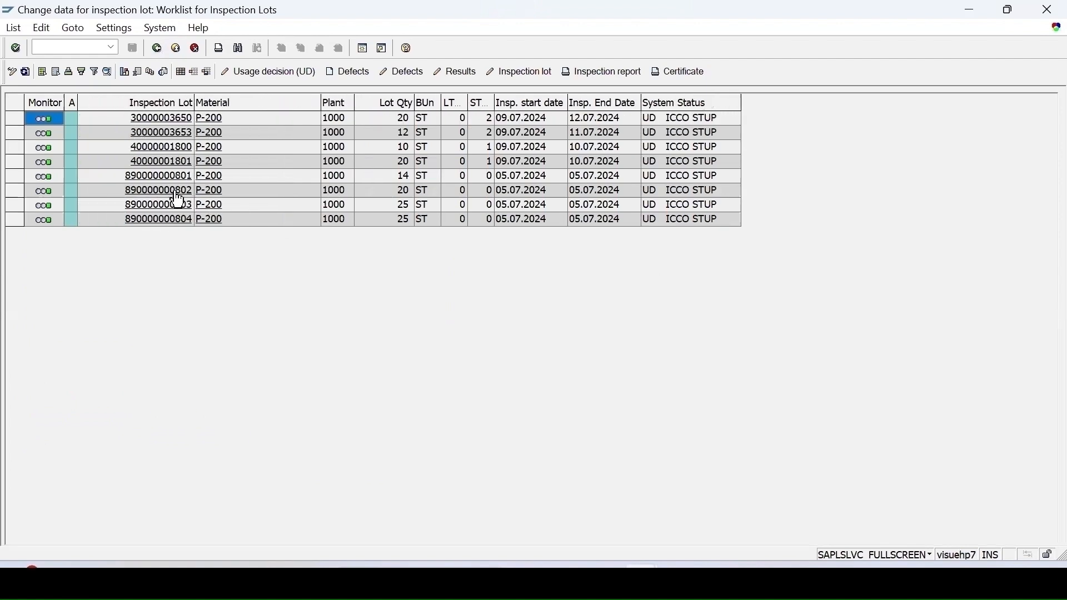
pyautogui.click(12, 175)
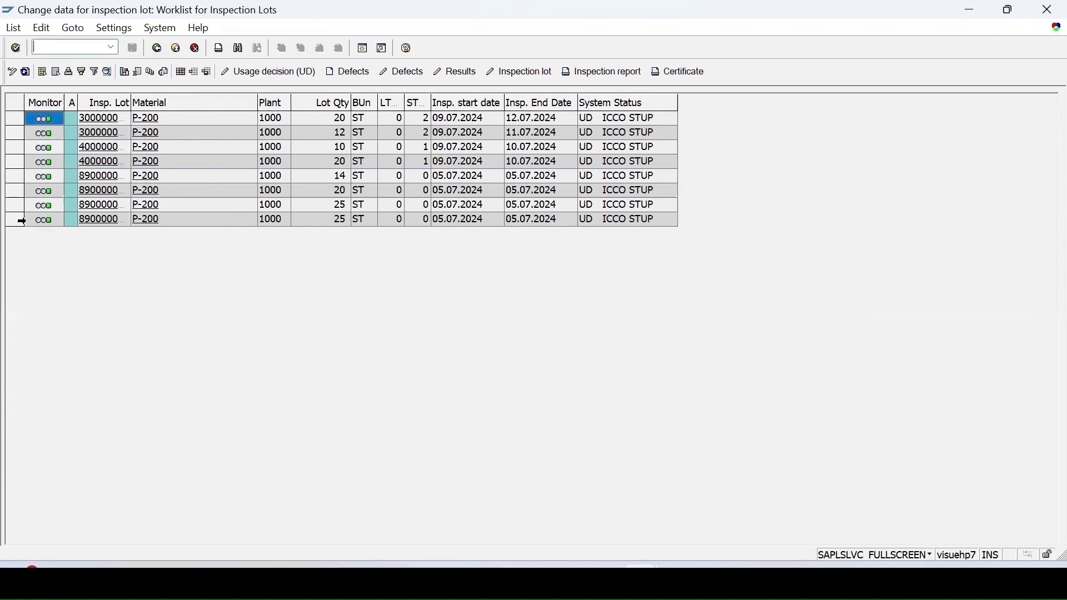
pyautogui.click(15, 220)
pyautogui.click(454, 75)
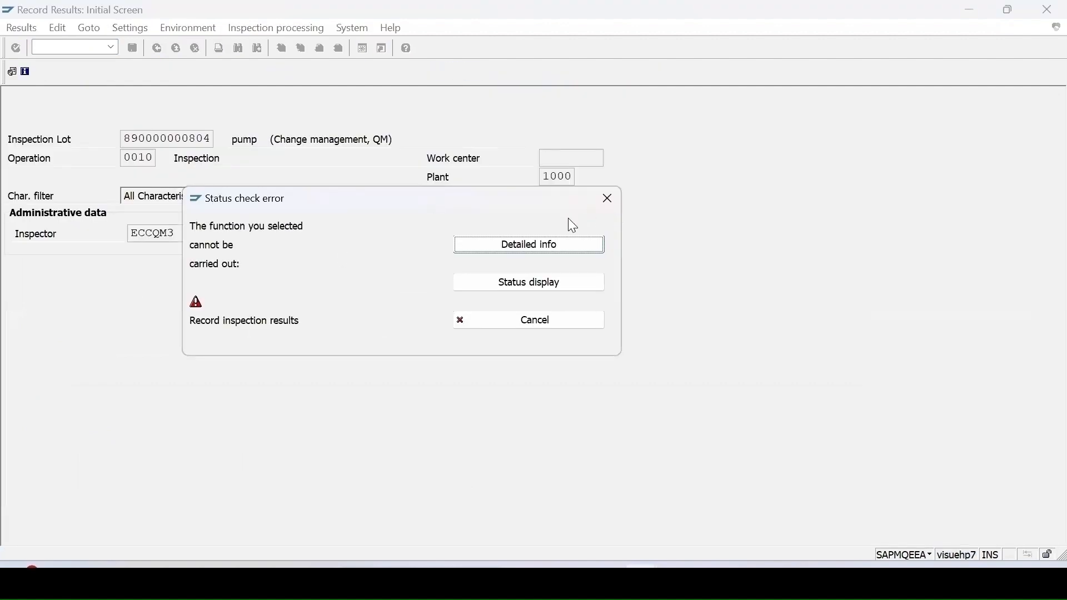
pyautogui.click(606, 201)
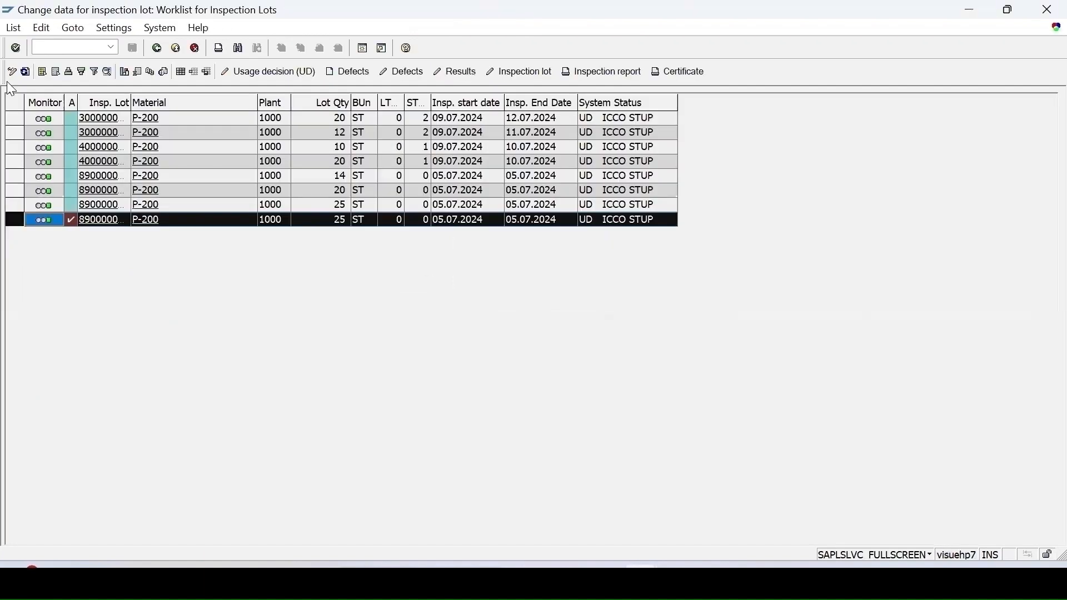
pyautogui.click(12, 72)
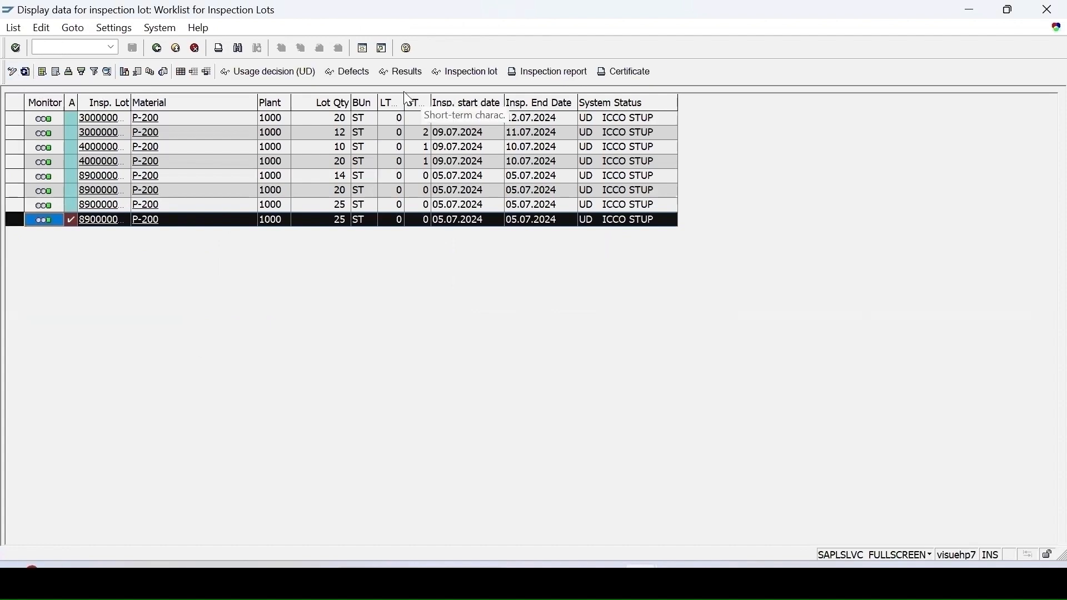
pyautogui.click(406, 72)
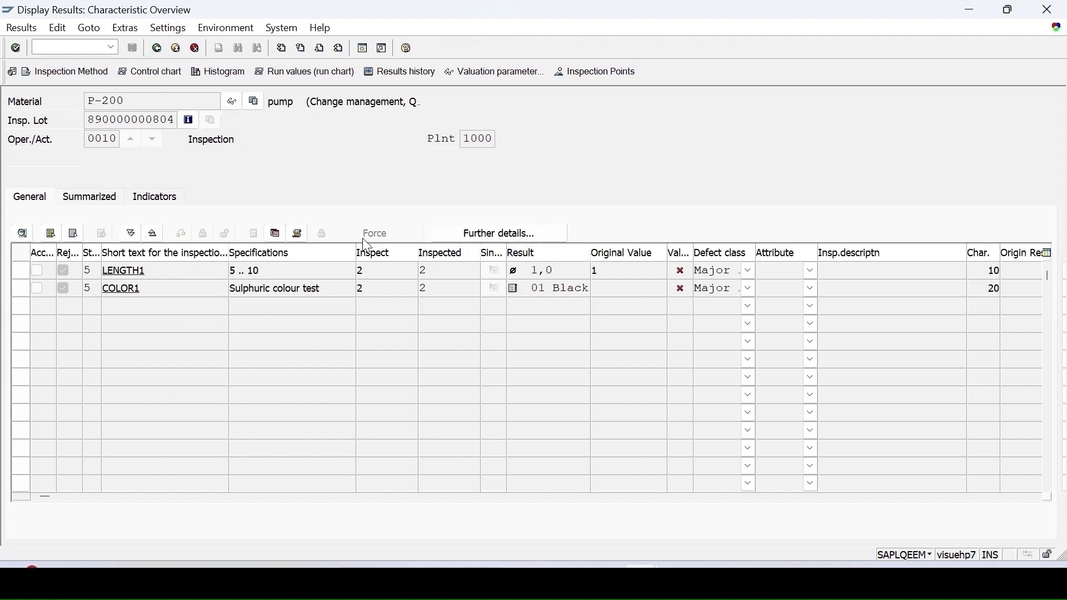
pyautogui.click(153, 74)
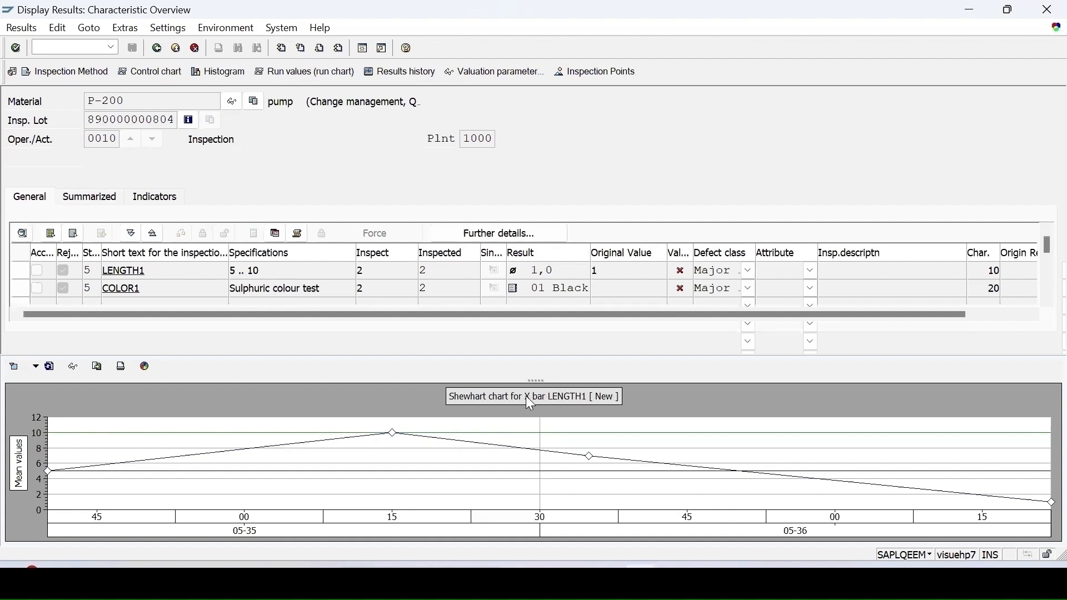
pyautogui.click(44, 470)
pyautogui.click(22, 288)
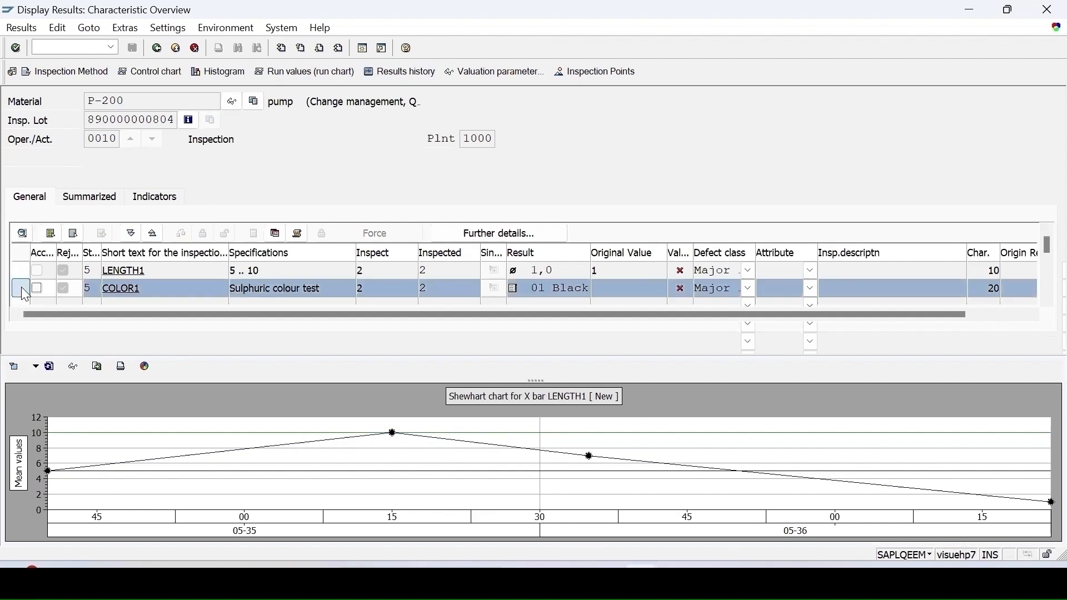
pyautogui.click(150, 74)
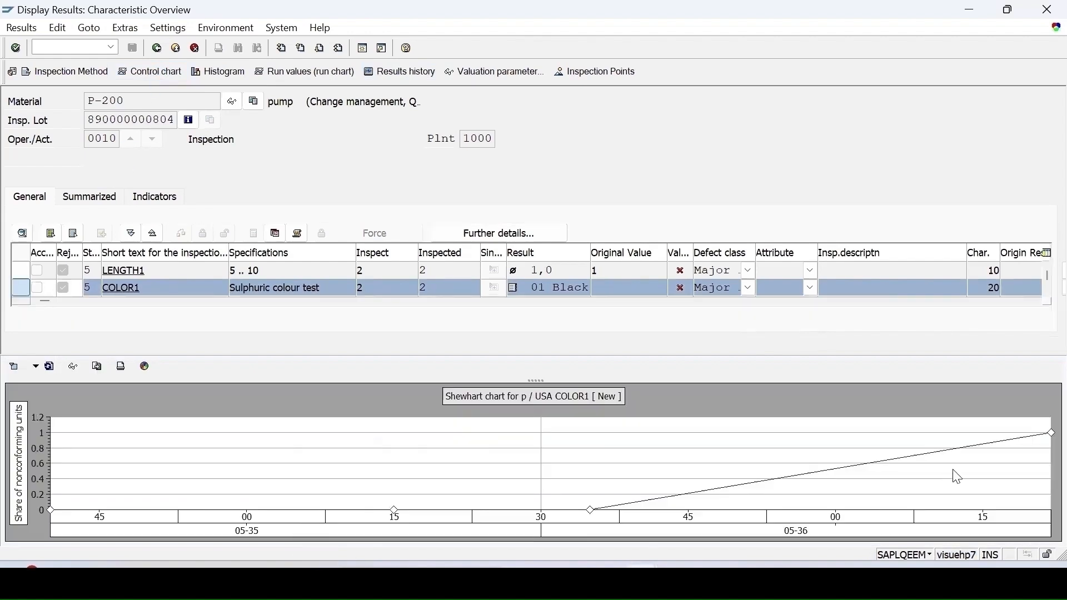
pyautogui.click(75, 368)
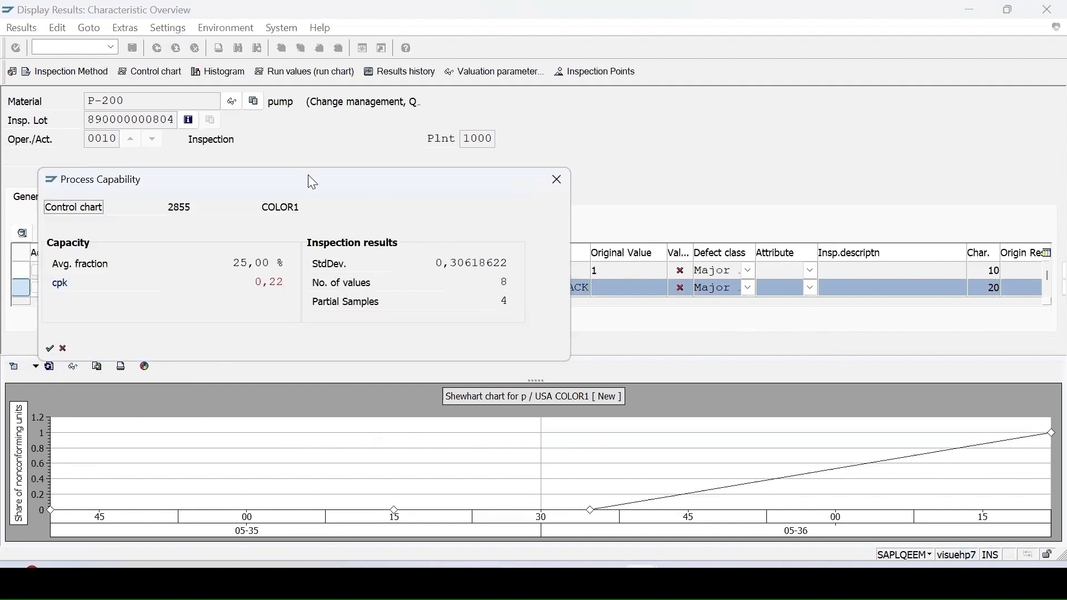
pyautogui.moveTo(312, 182); pyautogui.dragTo(444, 242)
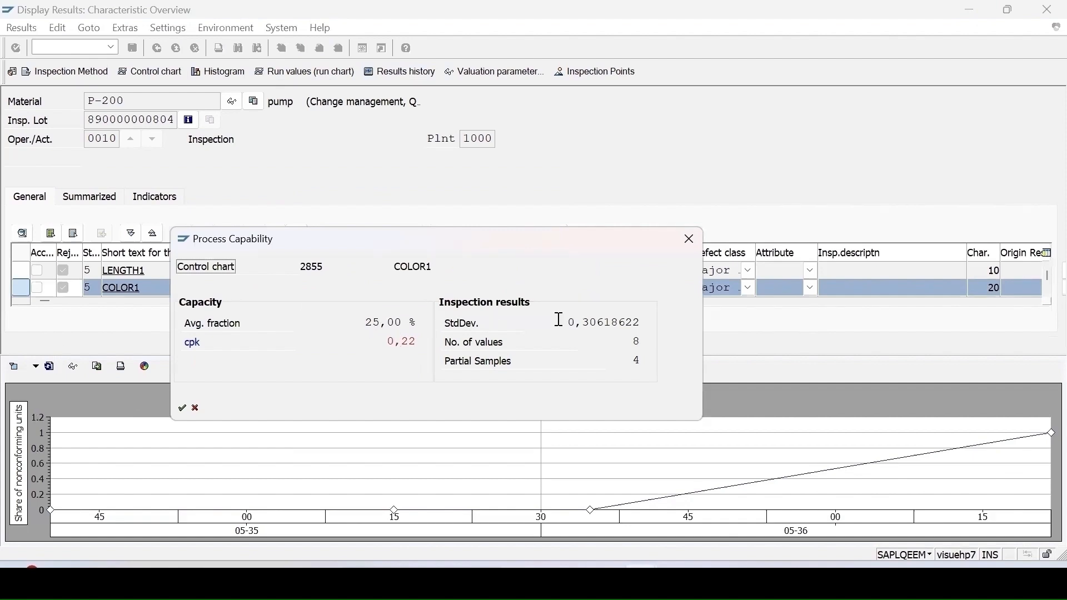
pyautogui.click(688, 242)
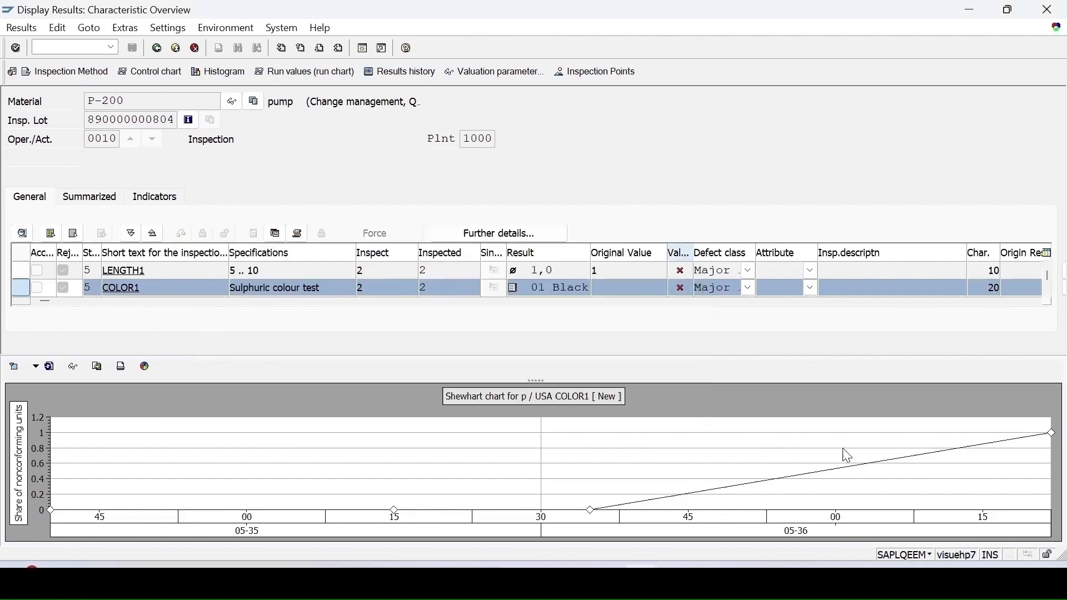
pyautogui.click(157, 48)
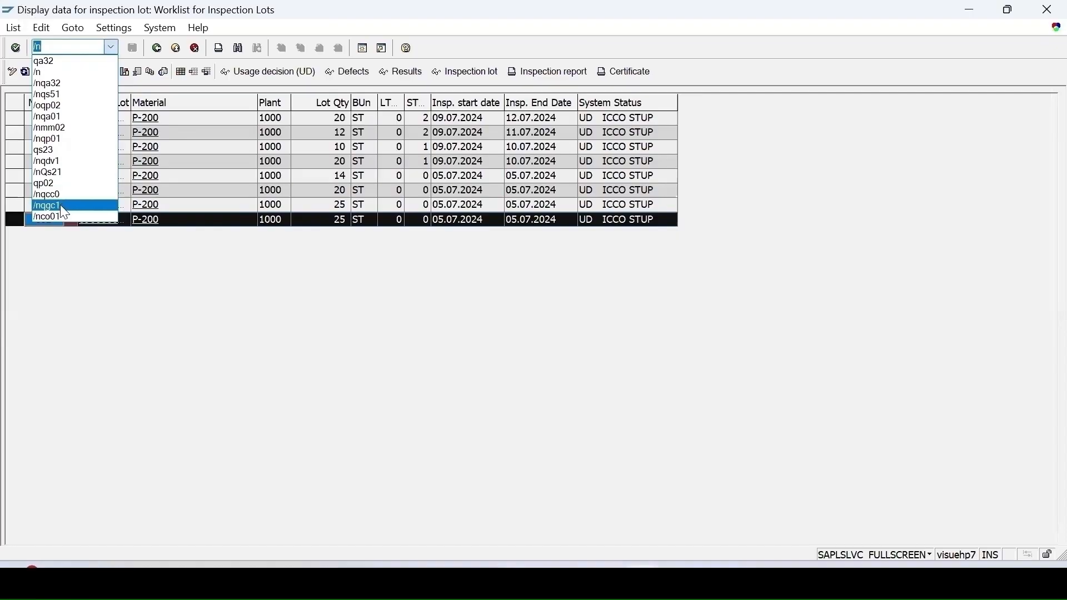
# Step: Recall the QGC1 transaction code in the SAP command field
pyautogui.click(62, 209)
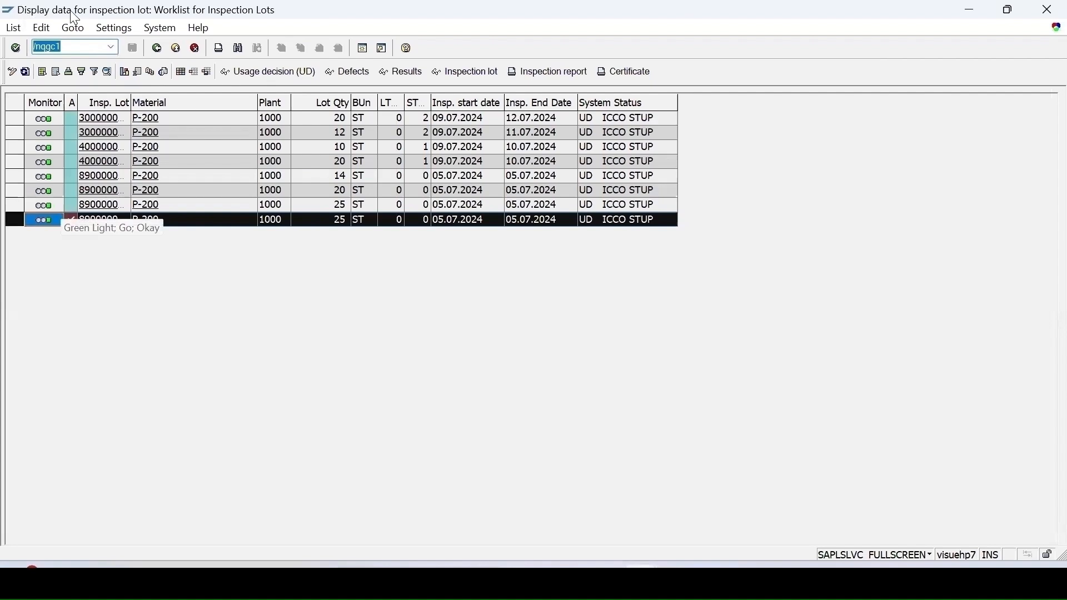
# Step: In QGC1, list New-status control charts for plant 1000 and material P-200
pyautogui.press('Return')
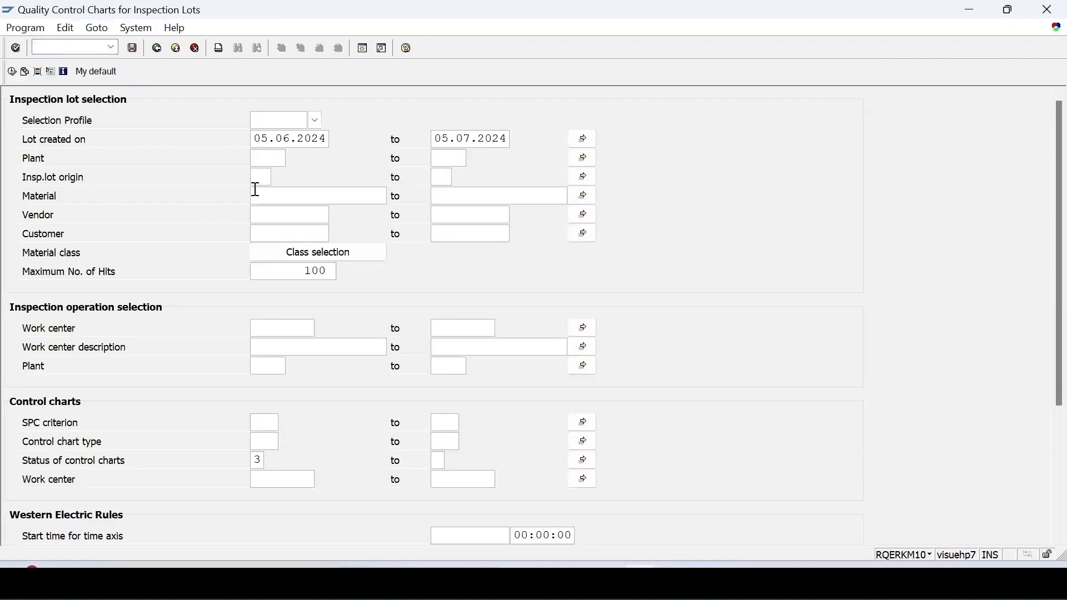
pyautogui.click(268, 158)
pyautogui.write('1000')
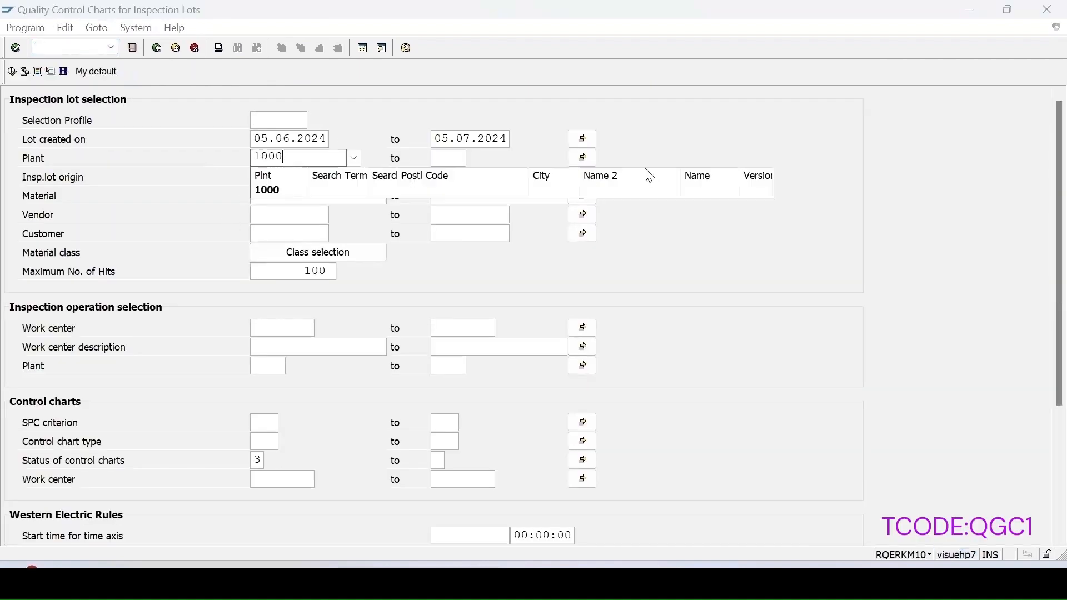
pyautogui.click(276, 201)
pyautogui.write('p-200')
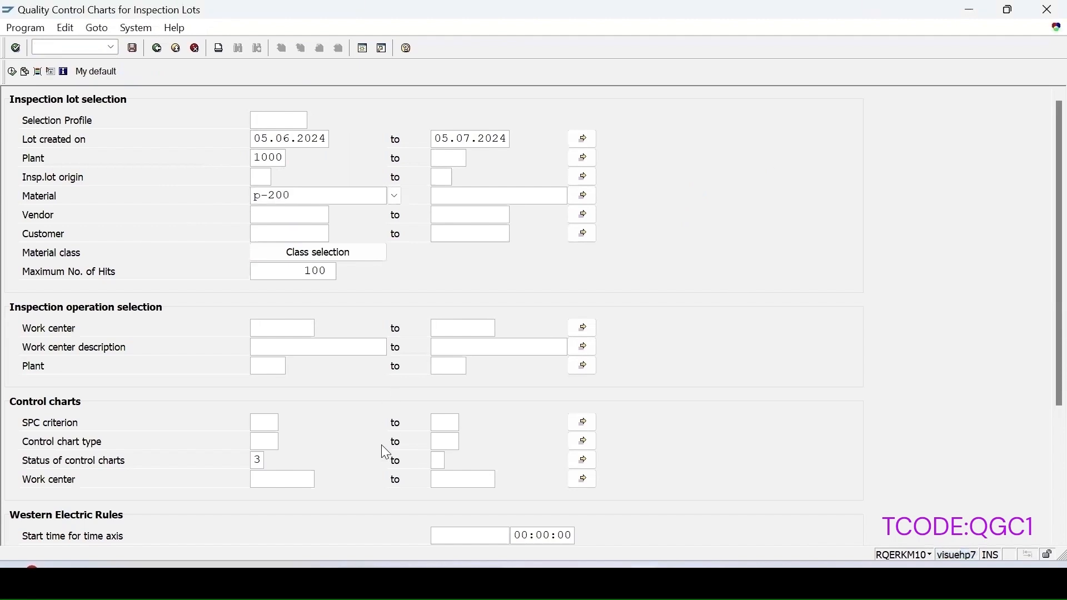
pyautogui.click(254, 461)
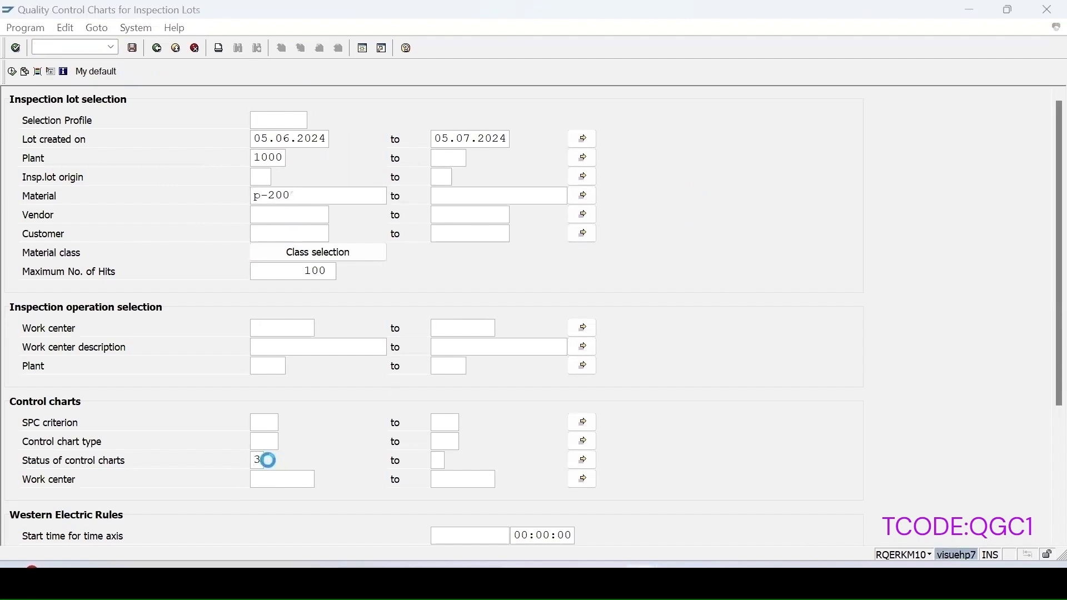
pyautogui.click(272, 462)
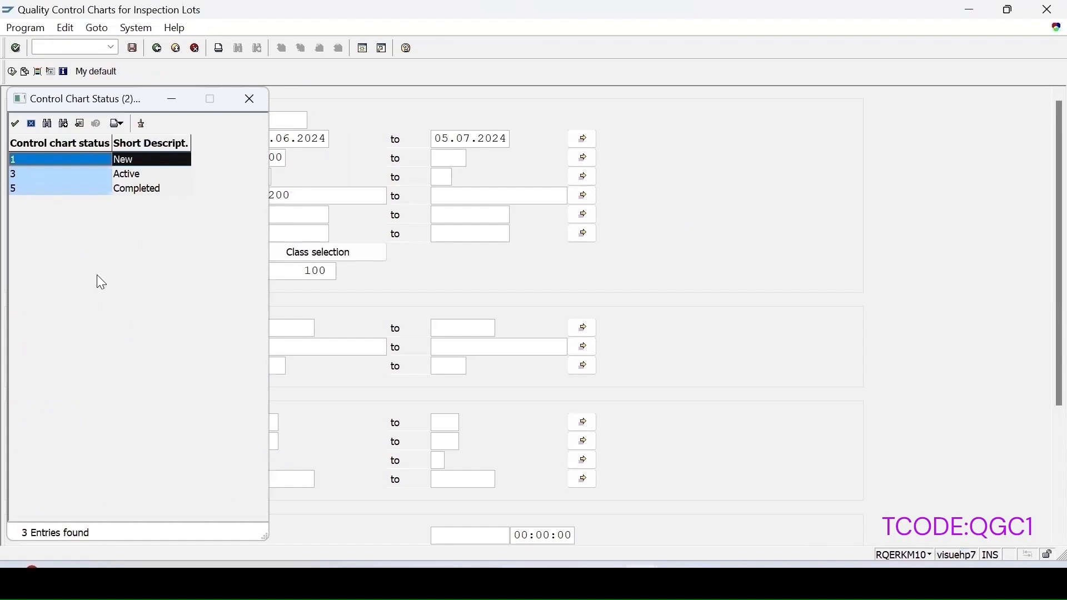
pyautogui.doubleClick(30, 159)
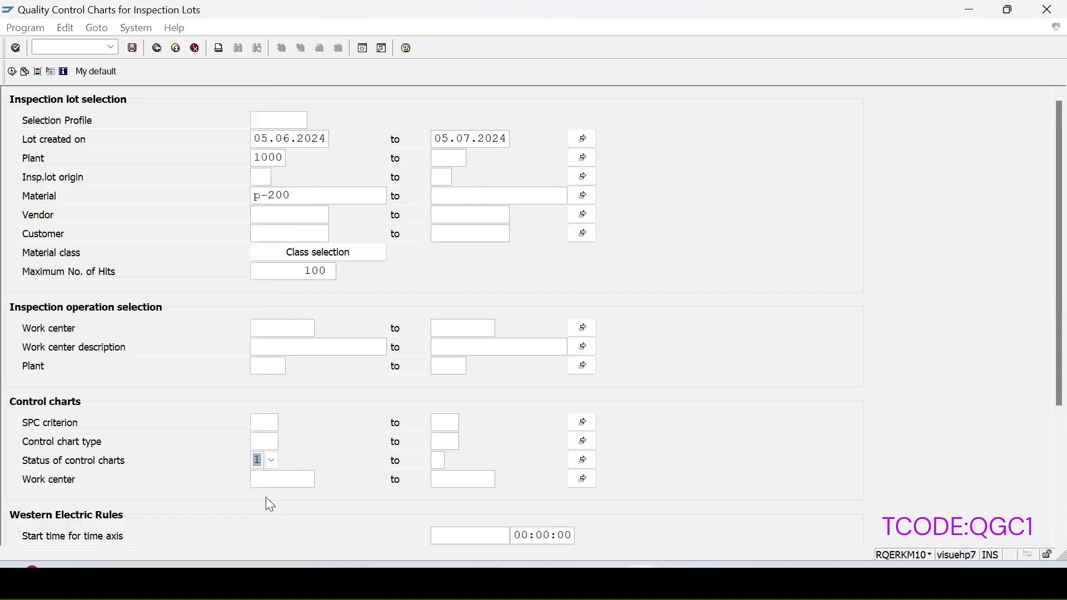
pyautogui.click(14, 71)
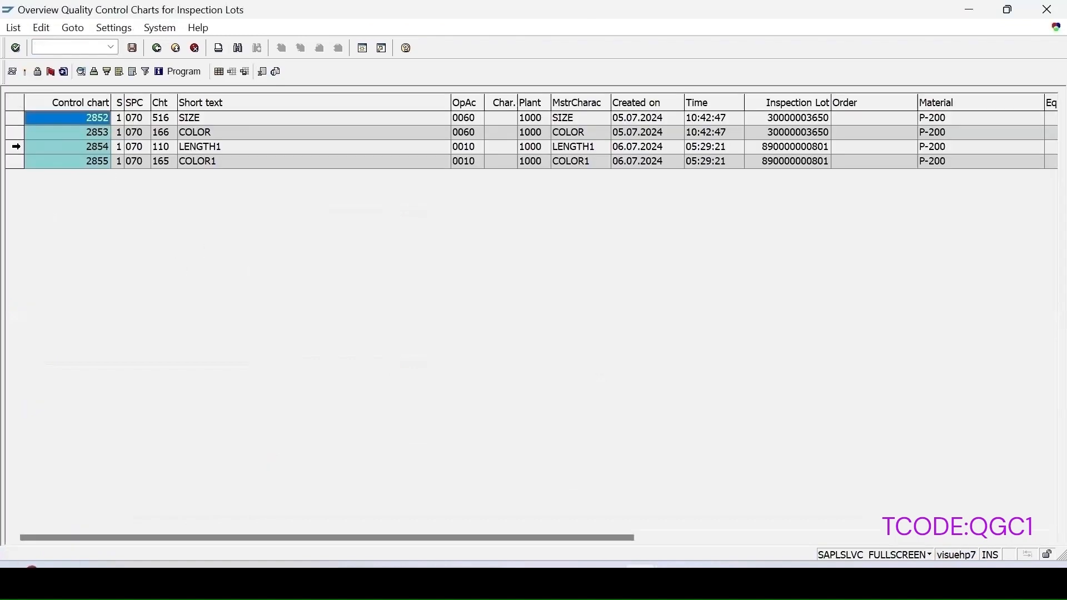
# Step: Widen the Status column and review the possible control chart status values
pyautogui.click(15, 146)
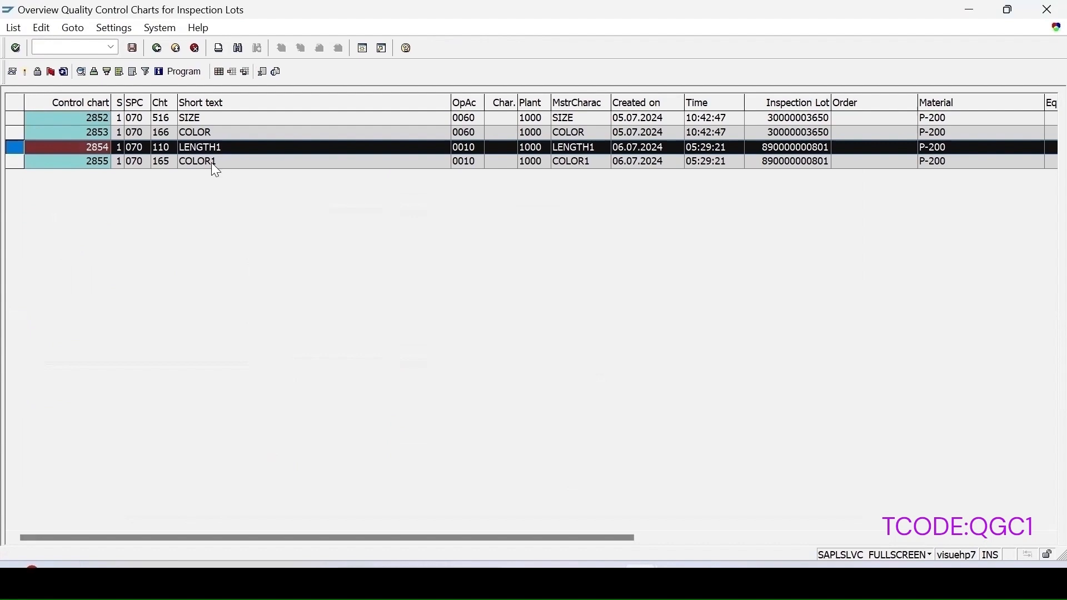
pyautogui.moveTo(127, 103); pyautogui.dragTo(168, 104)
pyautogui.click(151, 145)
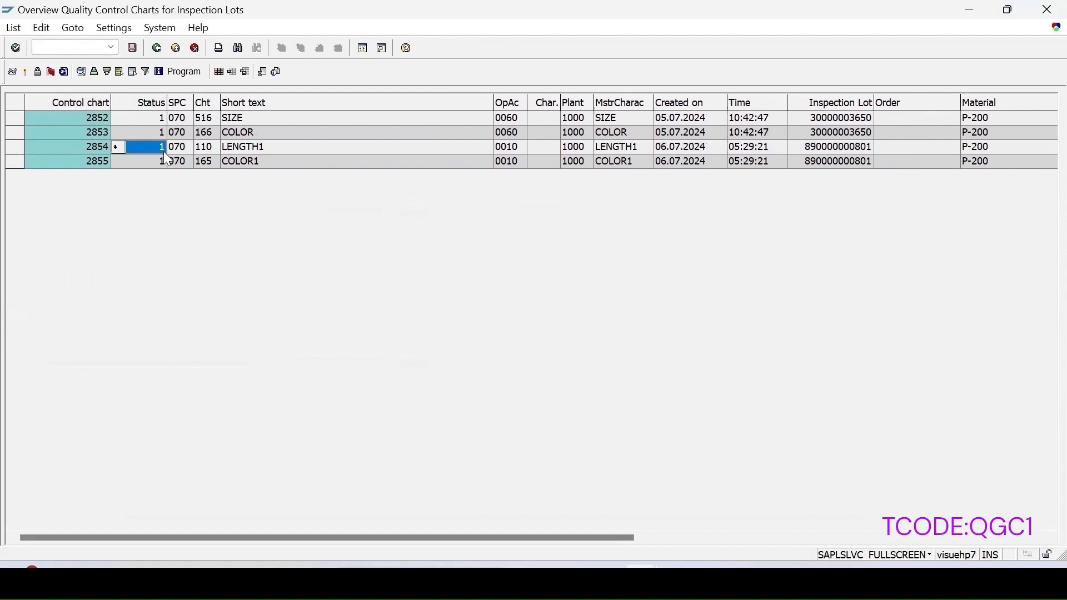
pyautogui.press('F4')
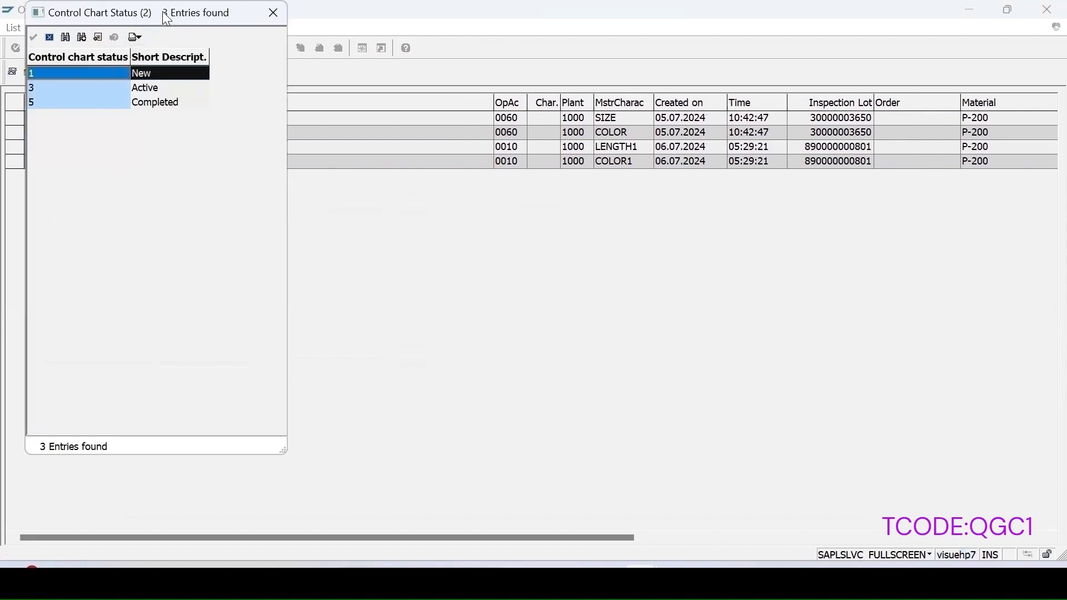
pyautogui.moveTo(163, 14); pyautogui.dragTo(442, 99)
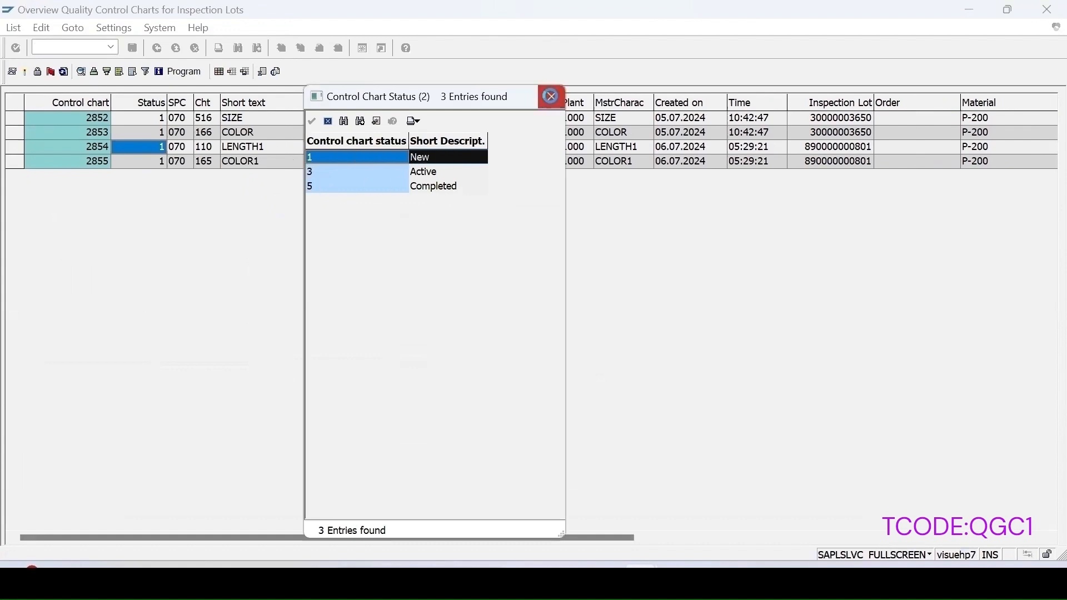
pyautogui.click(551, 96)
# Step: Activate control chart 2854 (LENGTH1) and display its chart
pyautogui.click(14, 147)
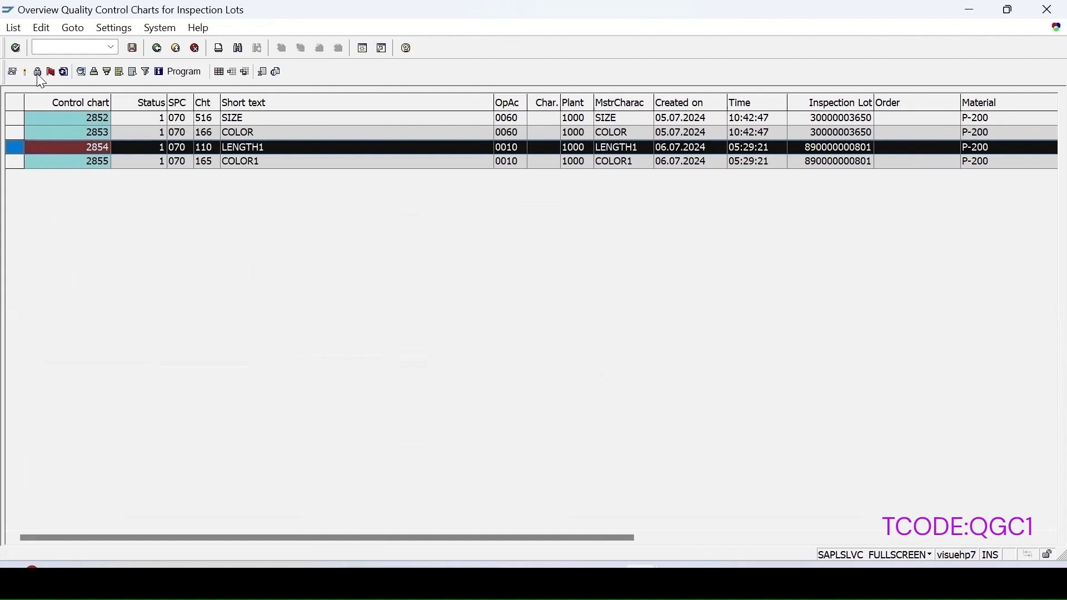
pyautogui.click(25, 72)
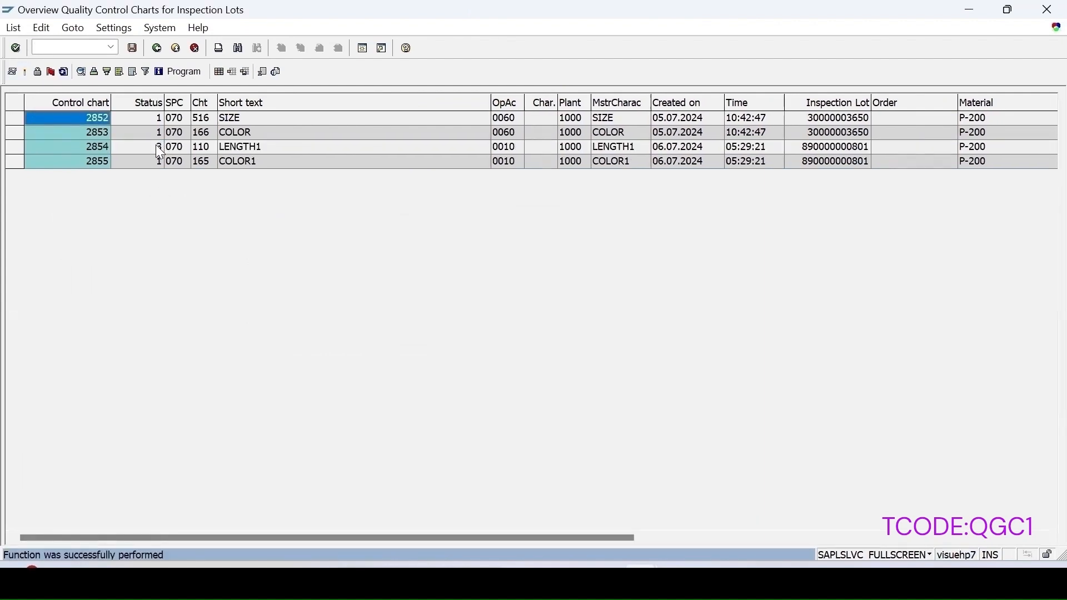
pyautogui.click(14, 147)
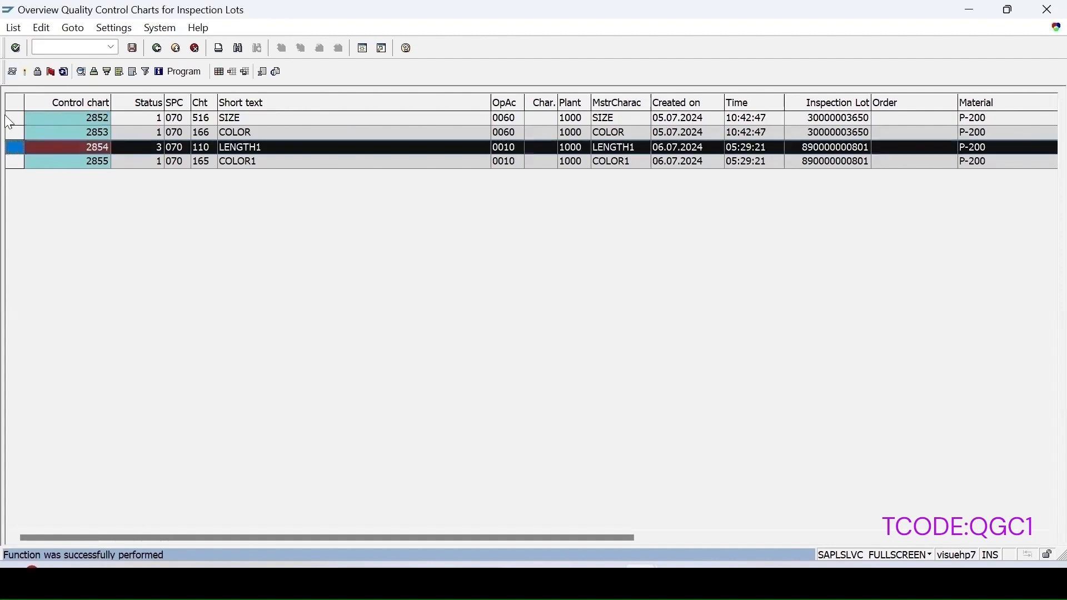
pyautogui.click(13, 73)
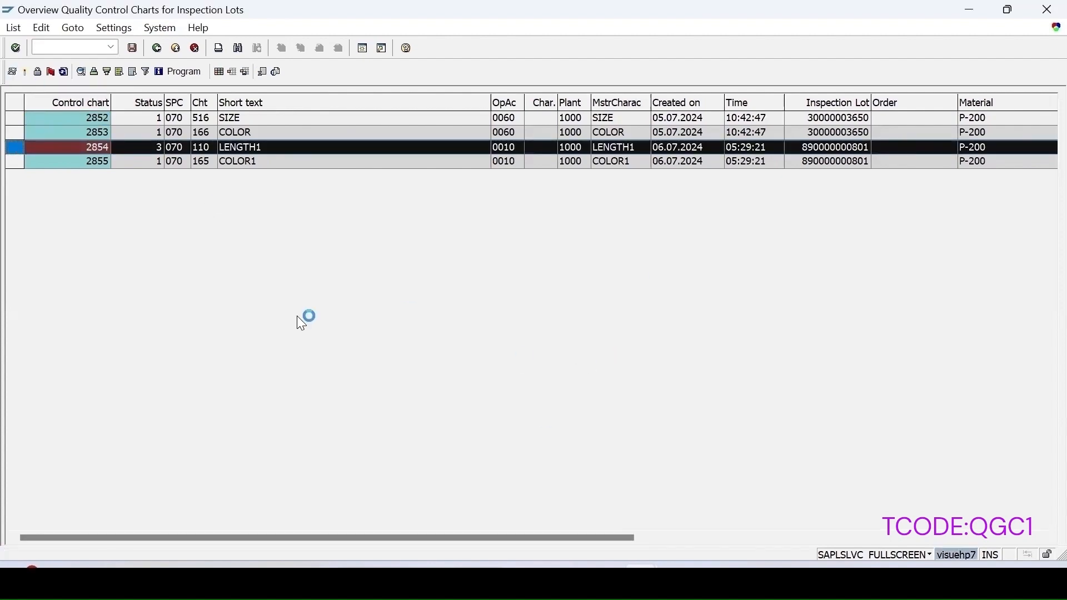
# Step: Enlarge the chart area and review LENGTH1's process capability statistical values
pyautogui.moveTo(556, 354); pyautogui.dragTo(578, 223)
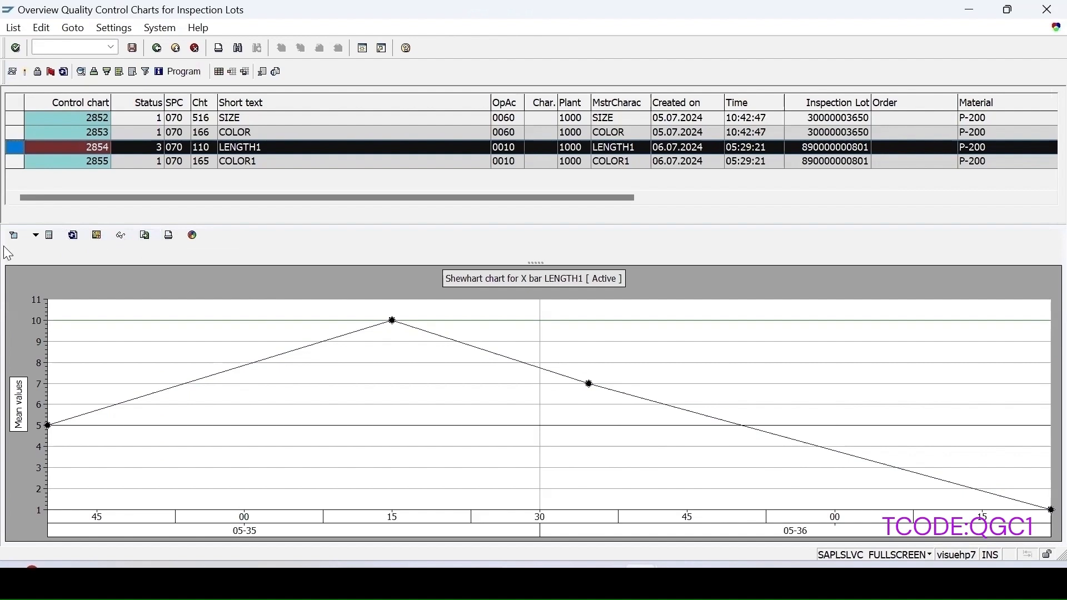
pyautogui.click(121, 235)
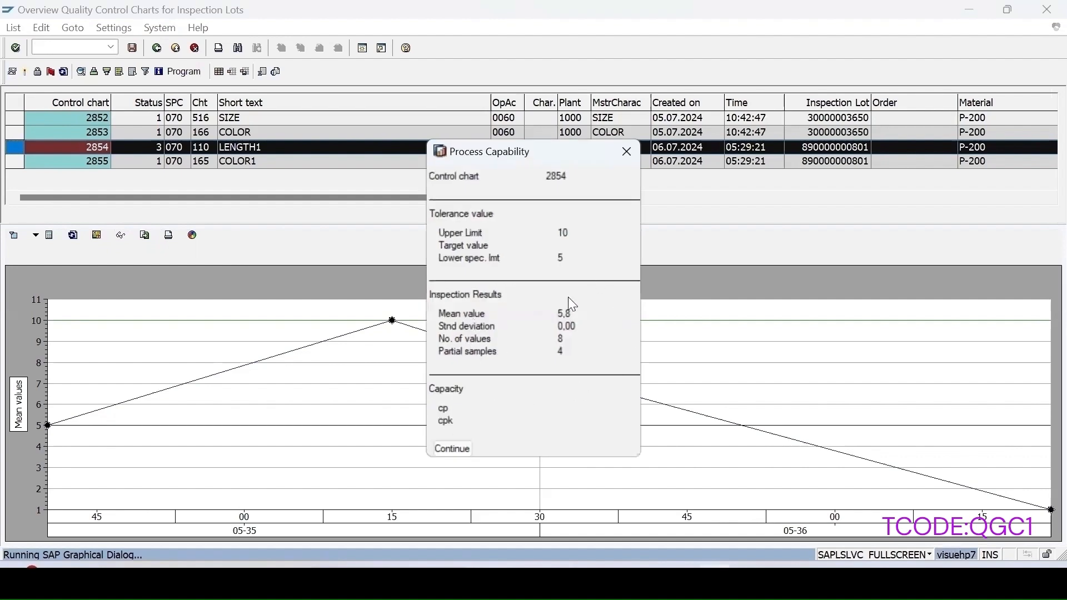
pyautogui.click(626, 155)
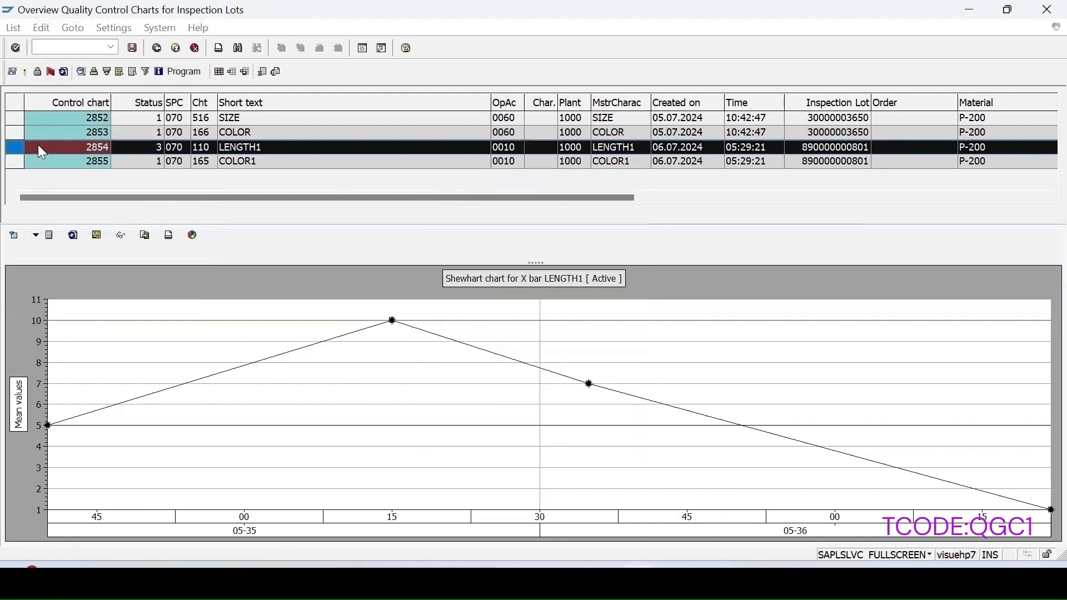
# Step: Activate control chart 2855 (COLOR1) and display its p chart
pyautogui.click(35, 161)
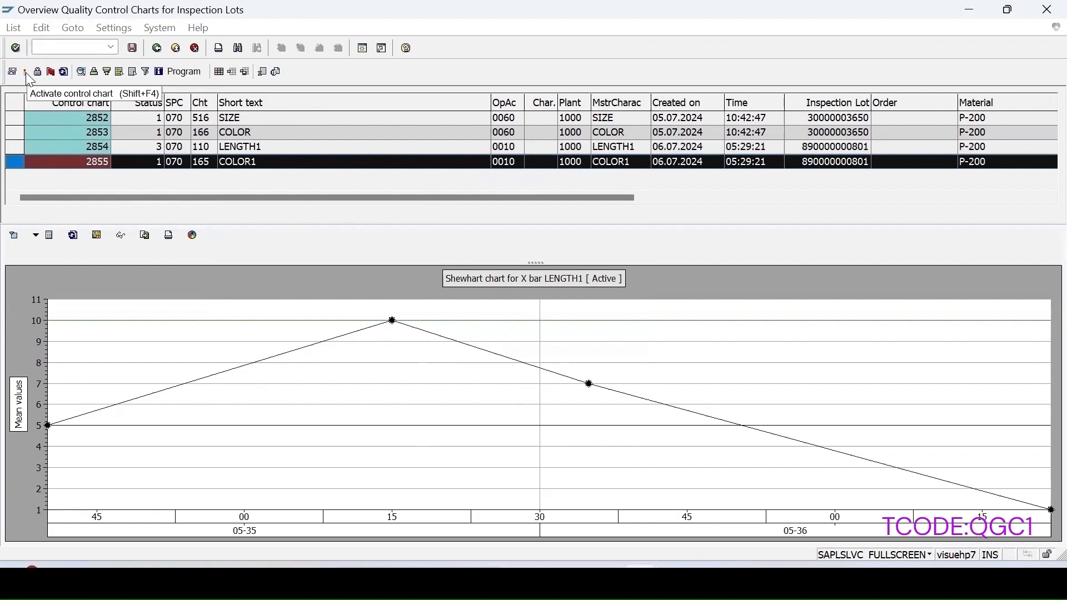
pyautogui.click(26, 72)
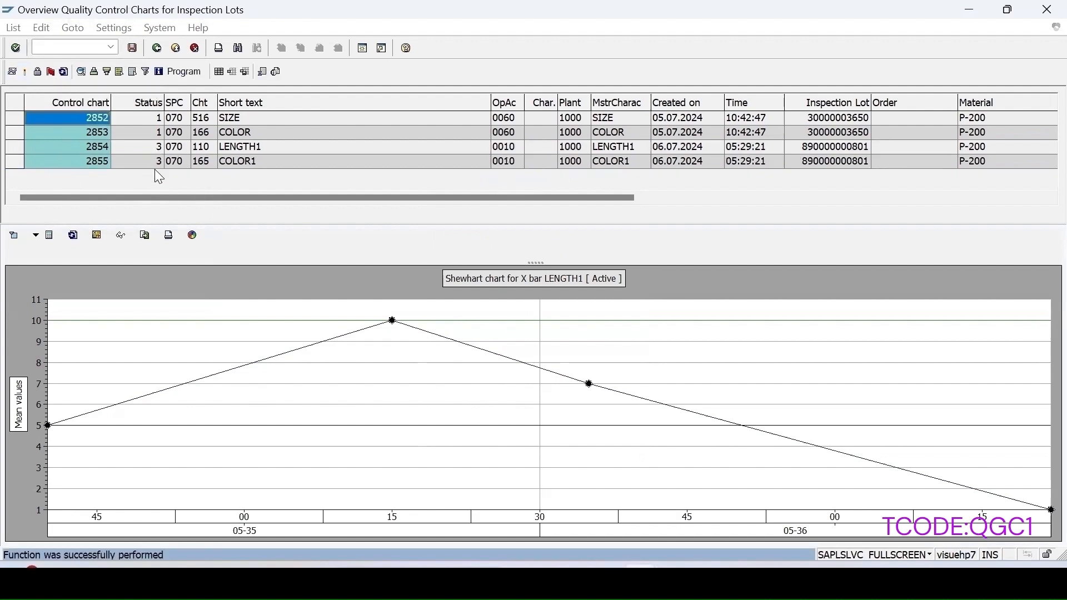
pyautogui.click(15, 162)
pyautogui.click(13, 72)
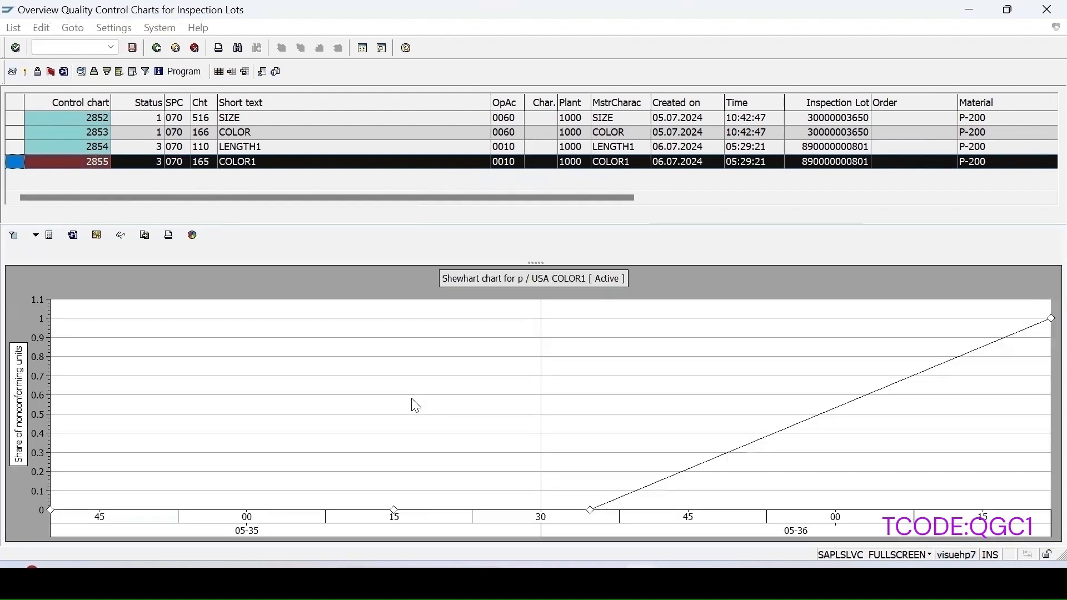
# Step: Review COLOR1's process capability values (25,00 % average fraction, cpk 0,22), then close them
pyautogui.click(593, 516)
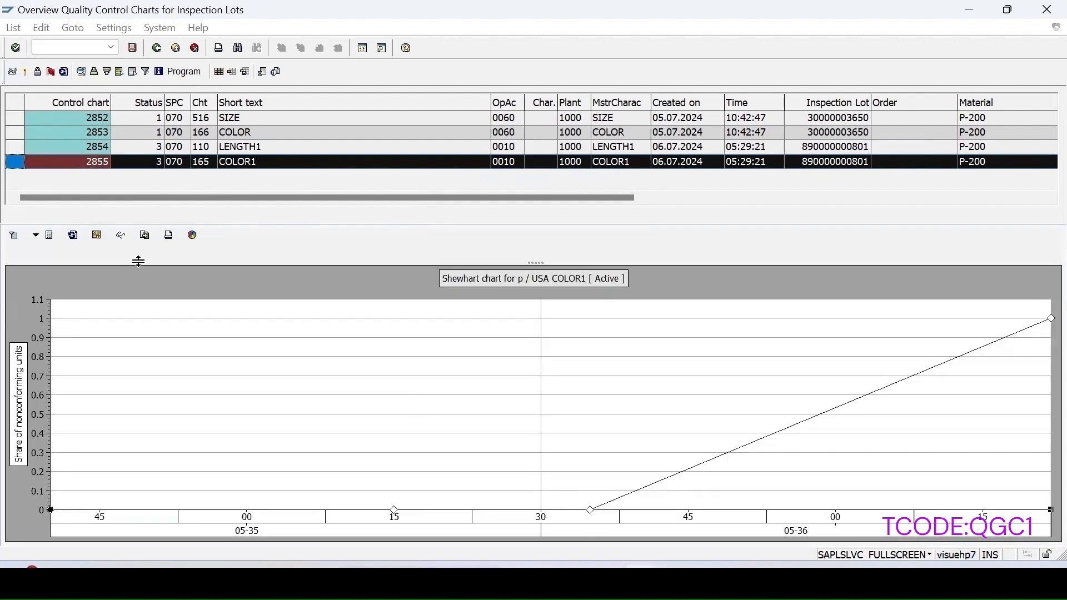
pyautogui.click(123, 235)
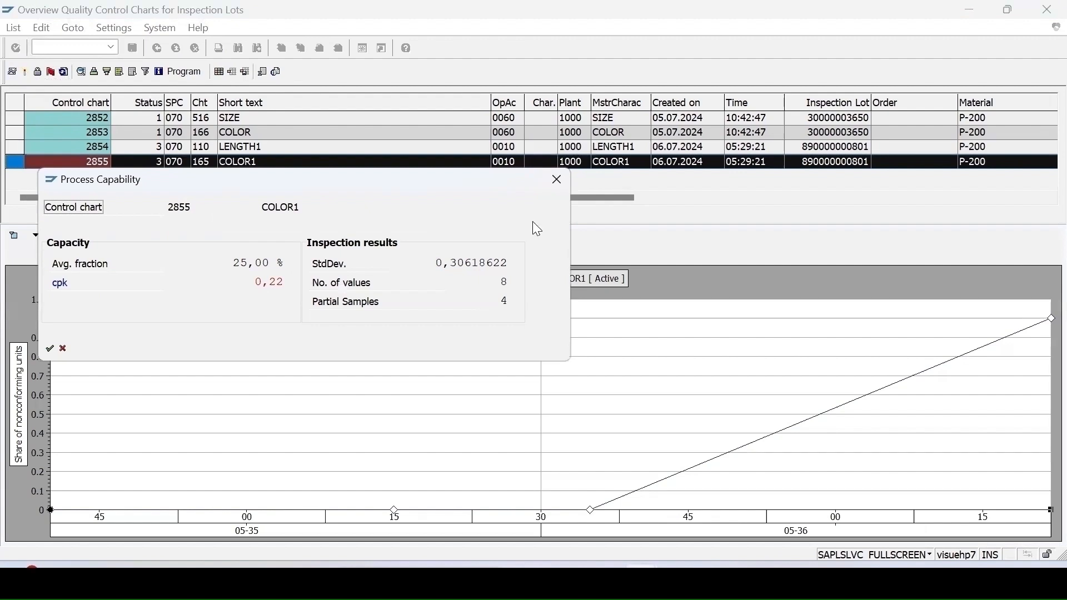
pyautogui.click(80, 49)
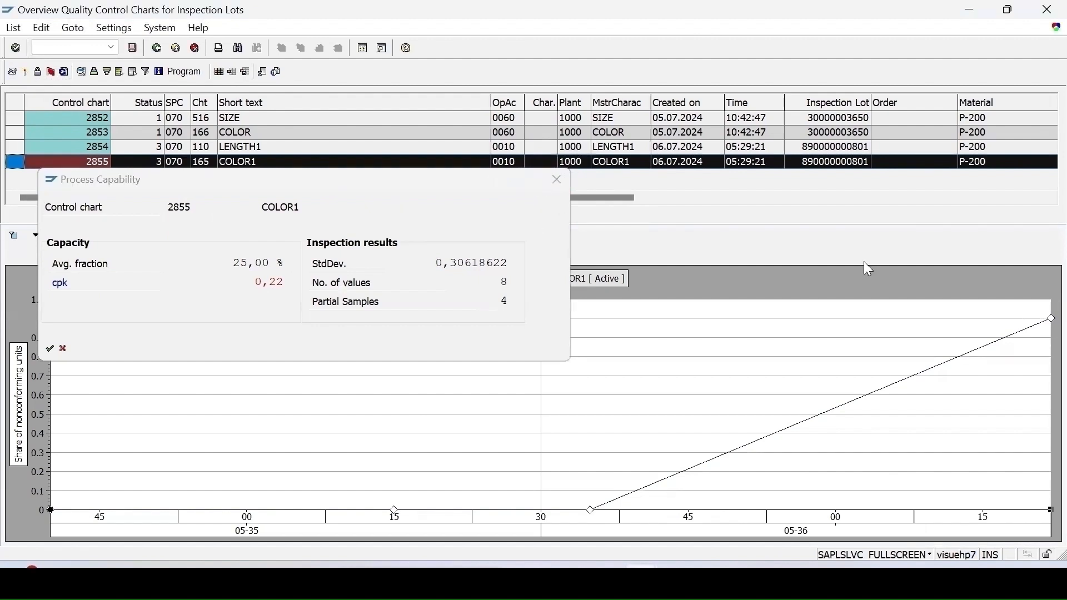
pyautogui.press('Escape')
# Step: In MM02, open P-200's quality management inspection setup and its routing operations 0010–0060
pyautogui.write('/nmm')
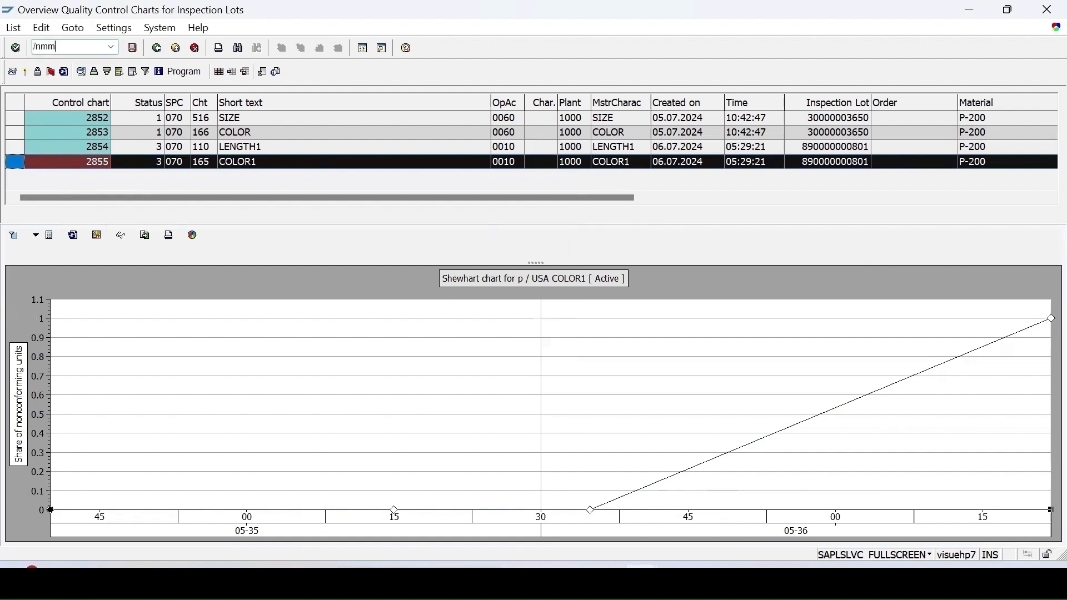
pyautogui.write('02')
pyautogui.press('Return')
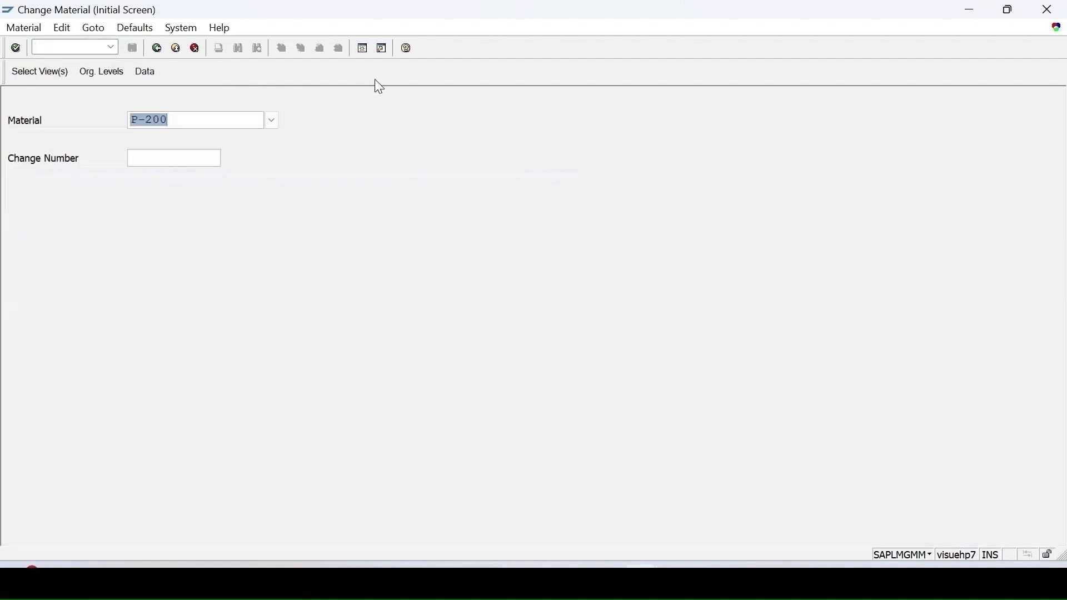
pyautogui.press('Return')
pyautogui.press('Return')
pyautogui.press('Return')
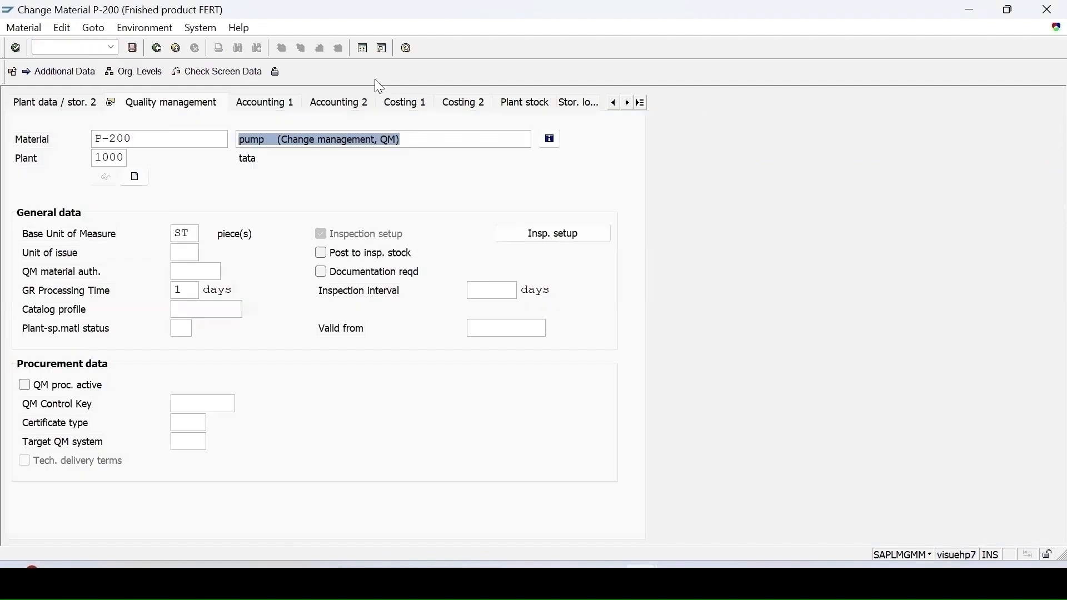
pyautogui.click(580, 229)
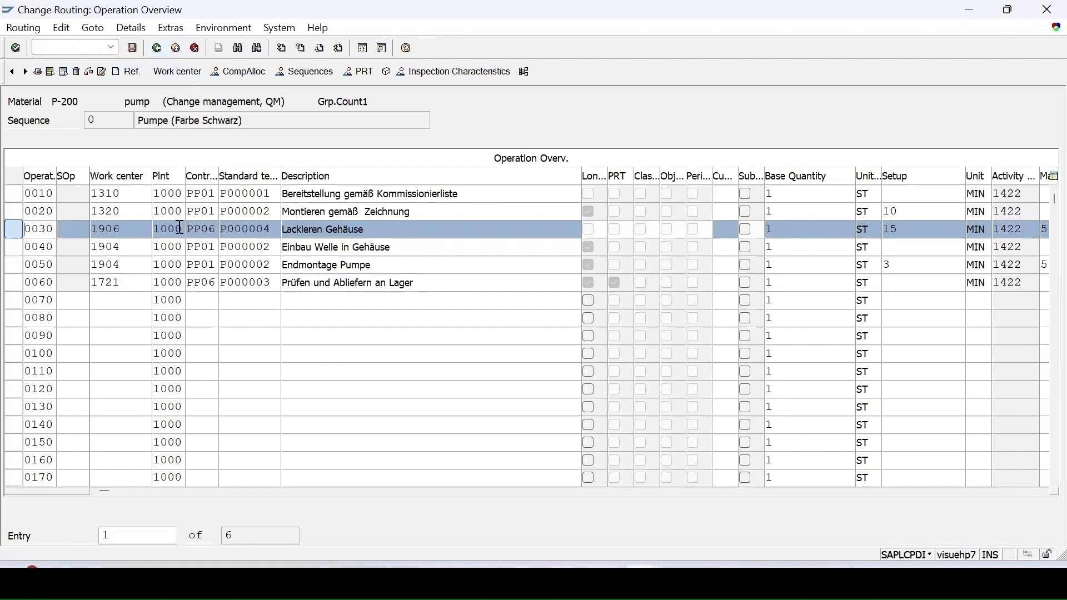
# Step: Browse control keys for operation 0030 and view PP06 details (in-house production with inspection characteristics)
pyautogui.click(209, 230)
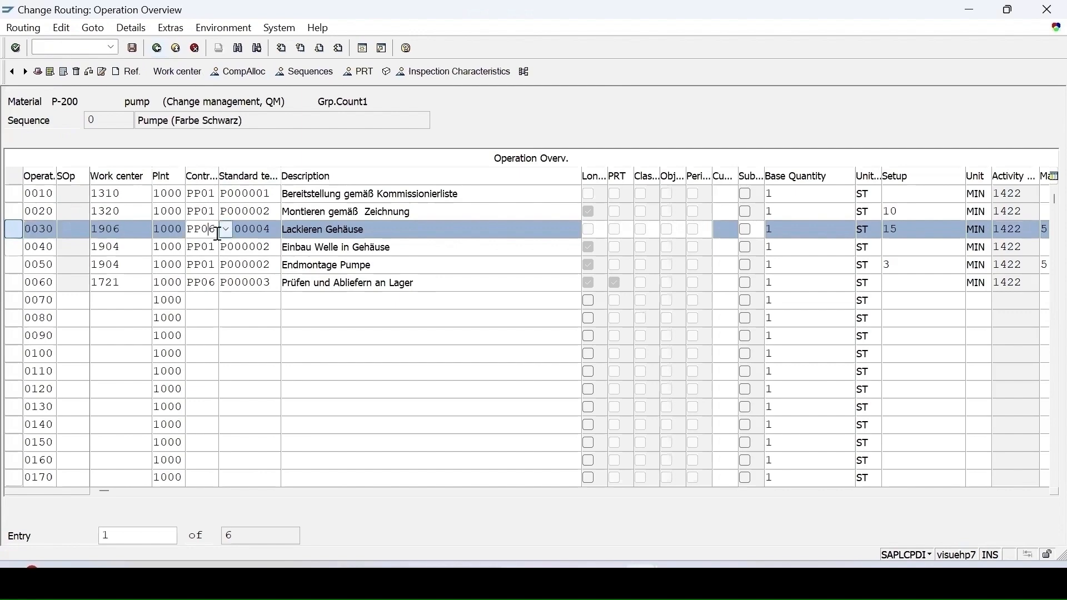
pyautogui.click(224, 229)
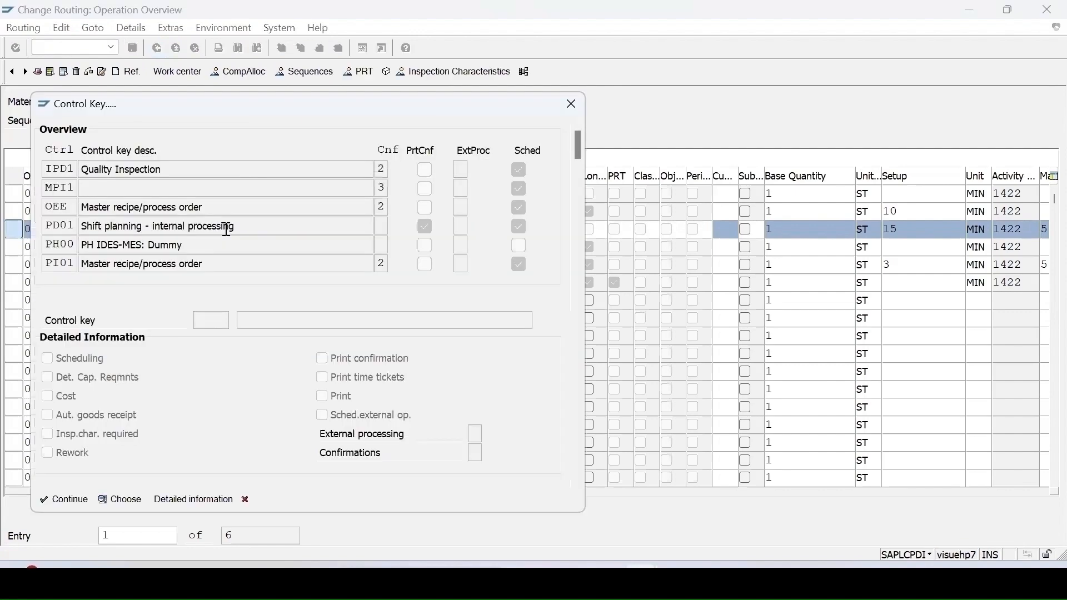
pyautogui.scroll(-2, 454, 245)
pyautogui.scroll(-6, 454, 245)
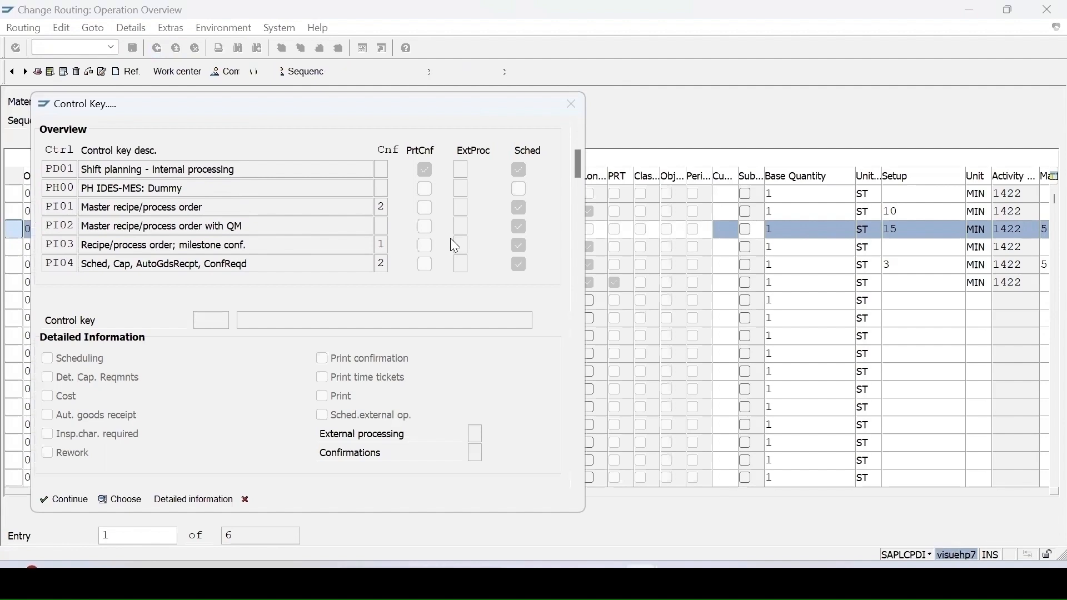
pyautogui.scroll(-3, 450, 237)
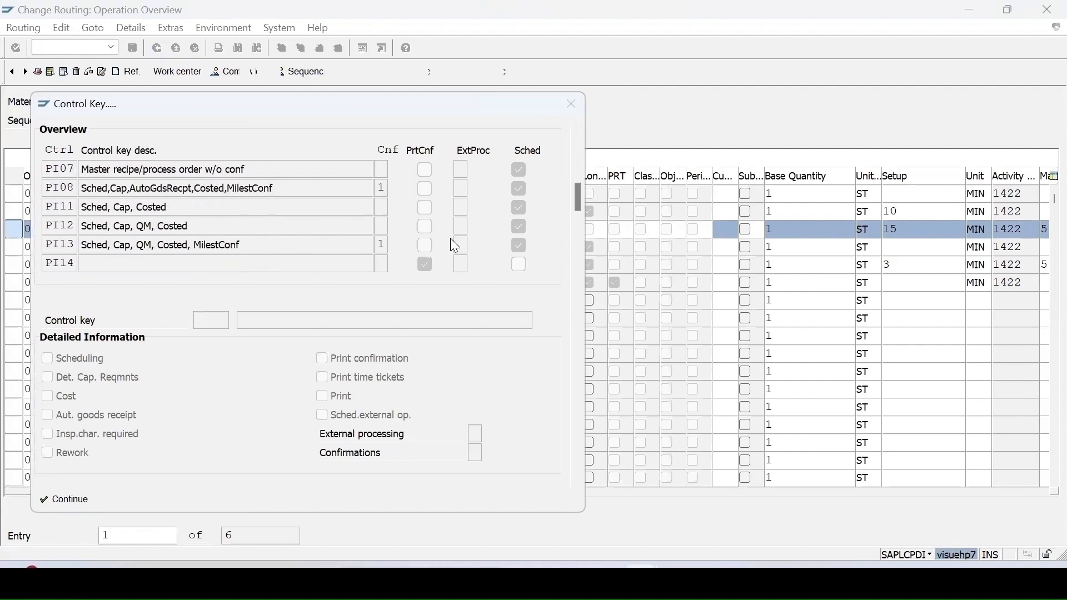
pyautogui.click(187, 502)
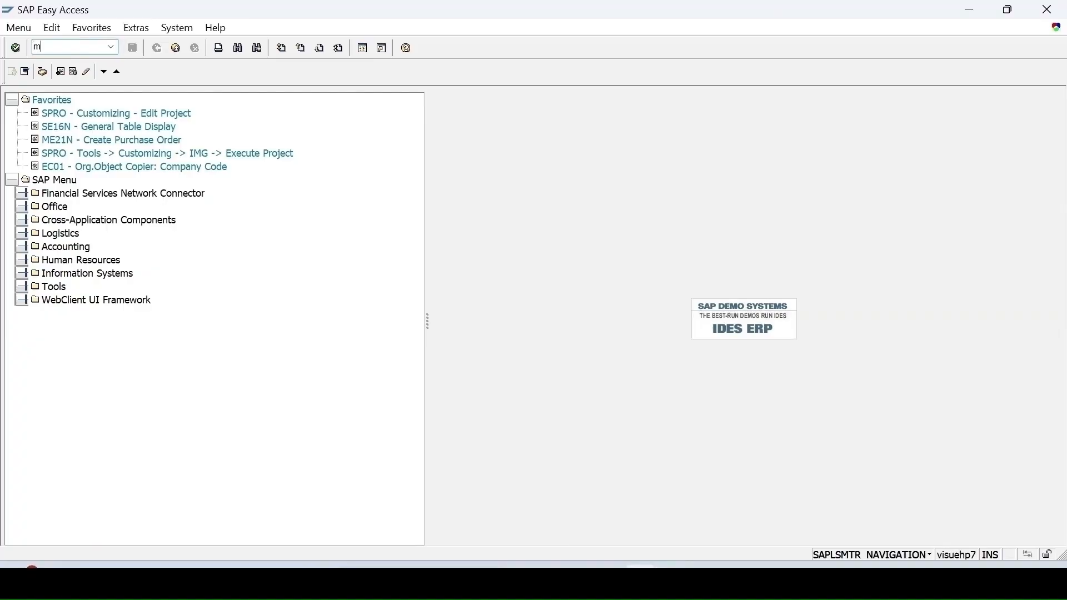
# Step: Open material MII_MTL in MM02 with its views for plant 1000
pyautogui.write('02')
pyautogui.press('Return')
pyautogui.write('mii')
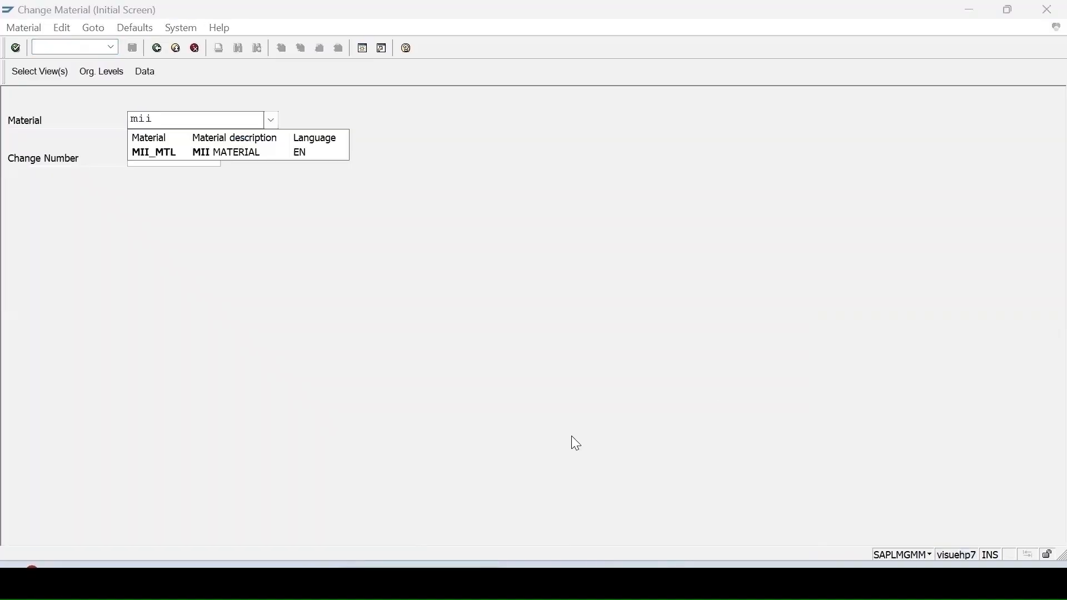
pyautogui.click(182, 153)
pyautogui.press('Return')
pyautogui.press('Return')
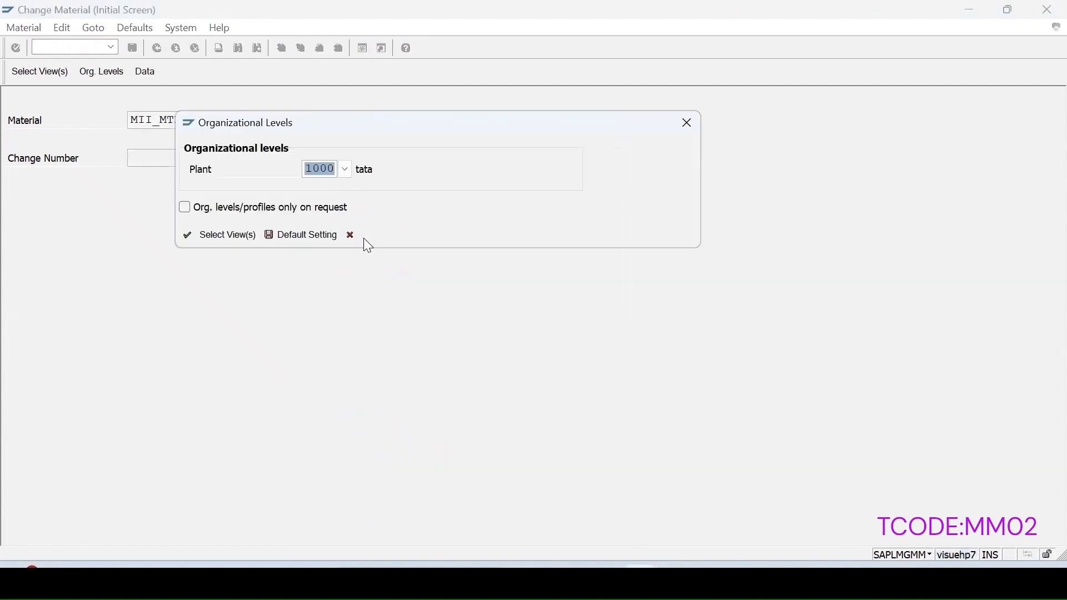
pyautogui.press('Return')
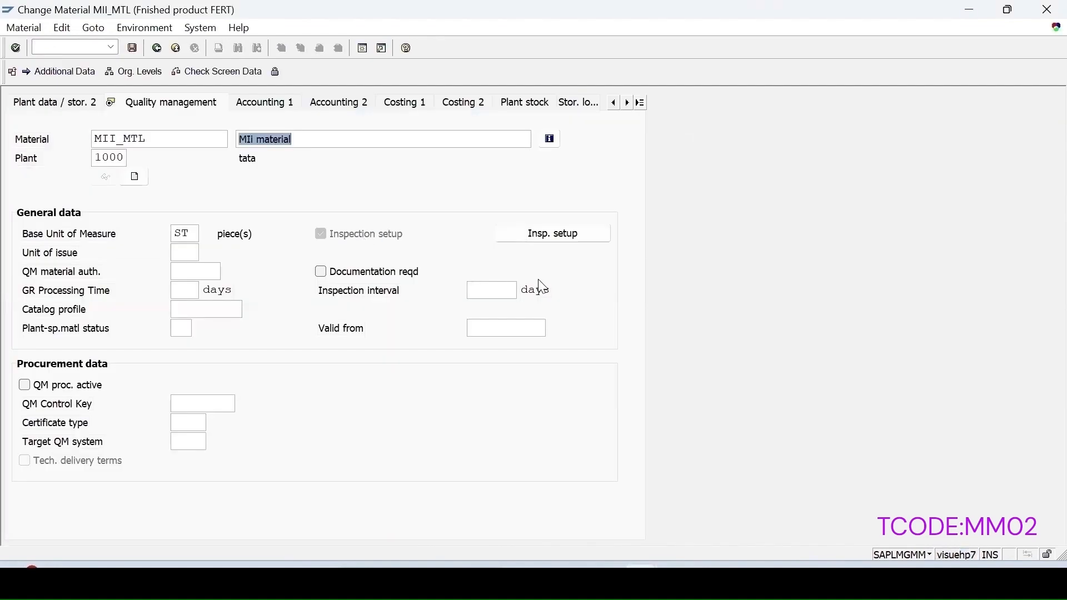
# Step: Review MII_MTL's inspection setup (types 03, 04, 89 active), close it, and save
pyautogui.click(563, 233)
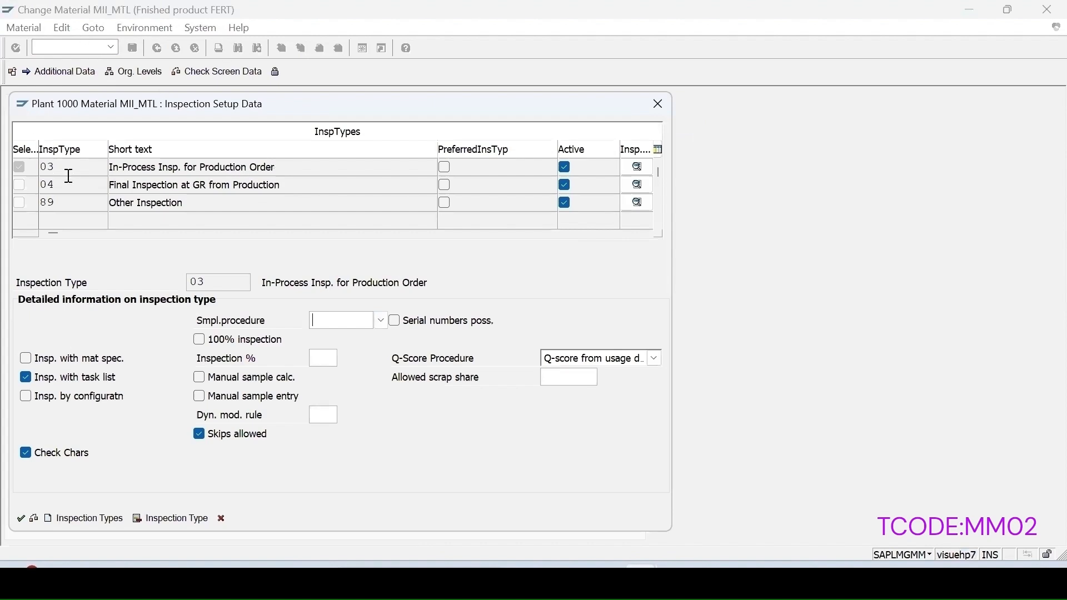
pyautogui.click(22, 523)
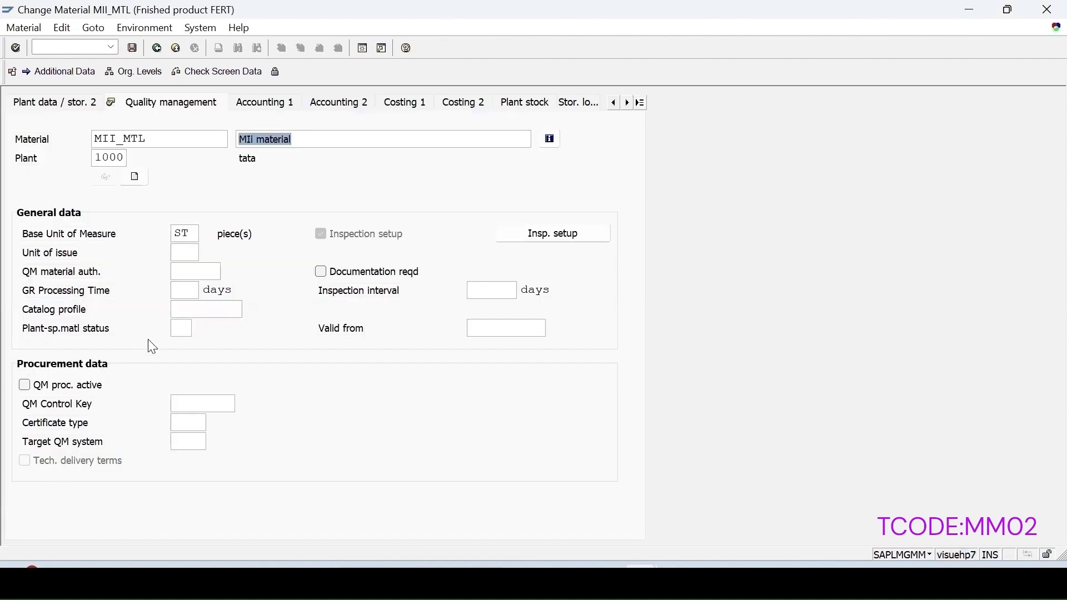
pyautogui.click(133, 48)
pyautogui.click(53, 48)
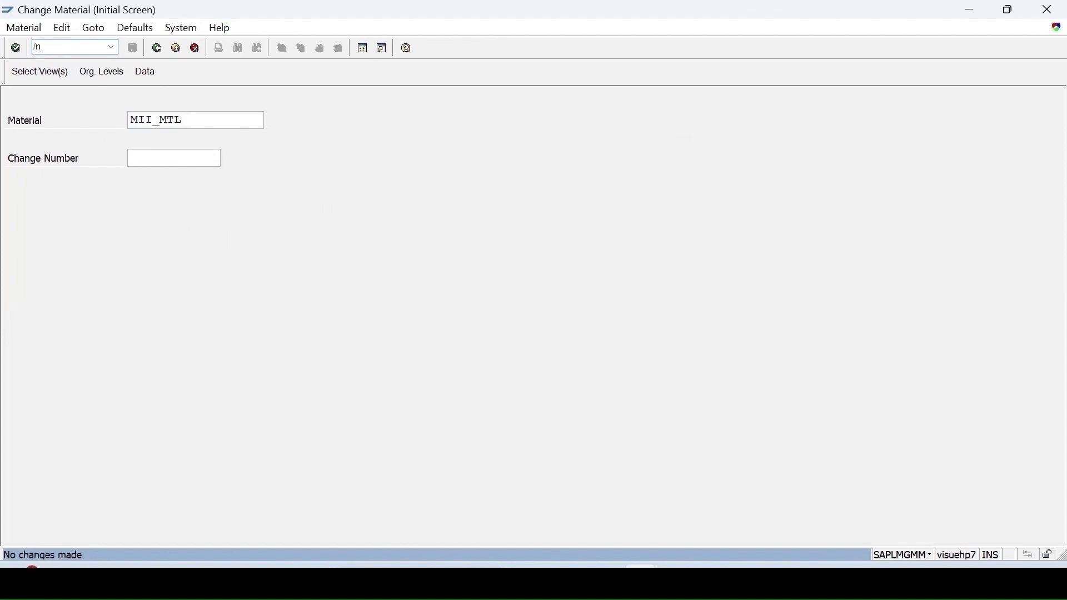
# Step: Open the MII_MTL routing for plant 1000 in change mode with CA02
pyautogui.write('/nca02')
pyautogui.press('Return')
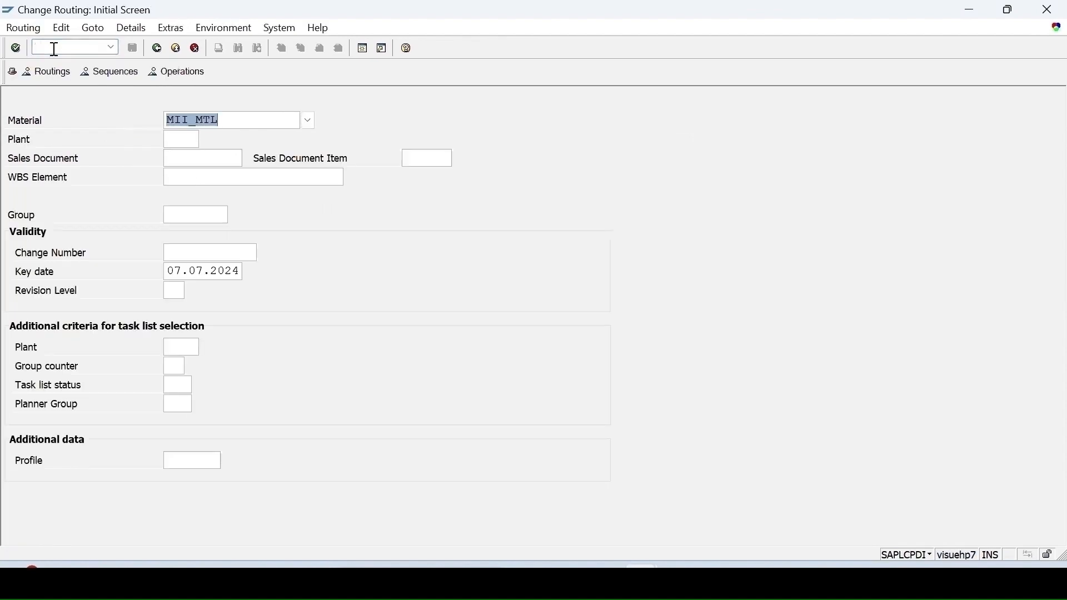
pyautogui.click(185, 135)
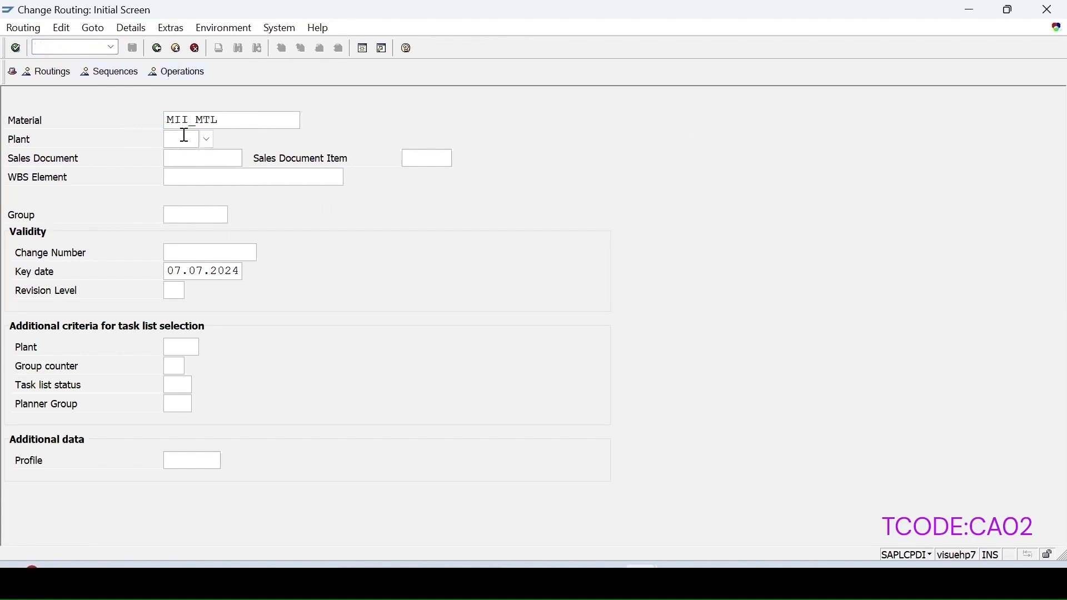
pyautogui.write('1000')
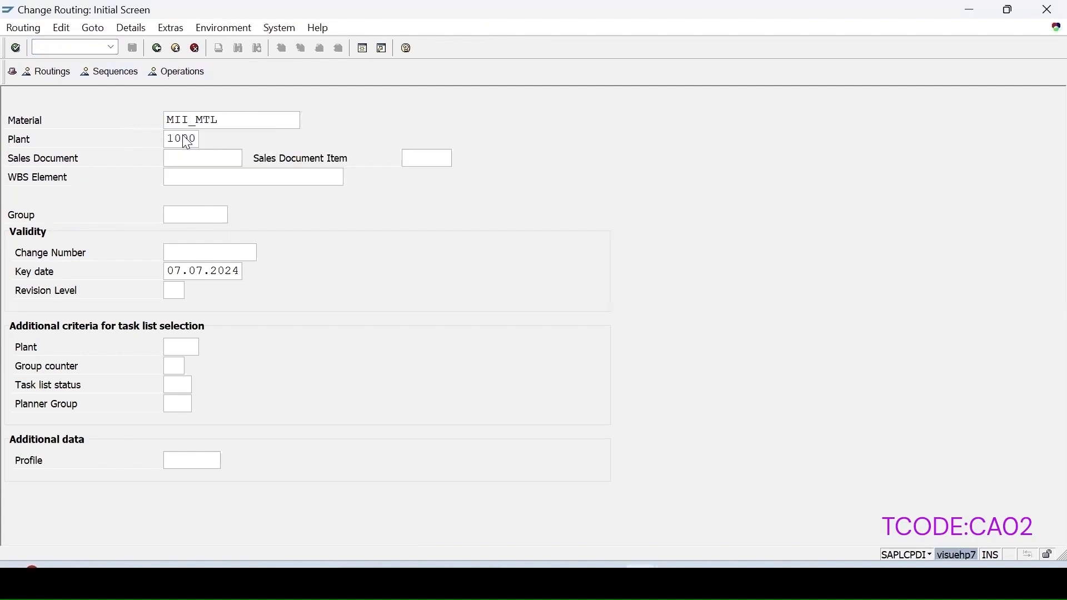
pyautogui.press('Return')
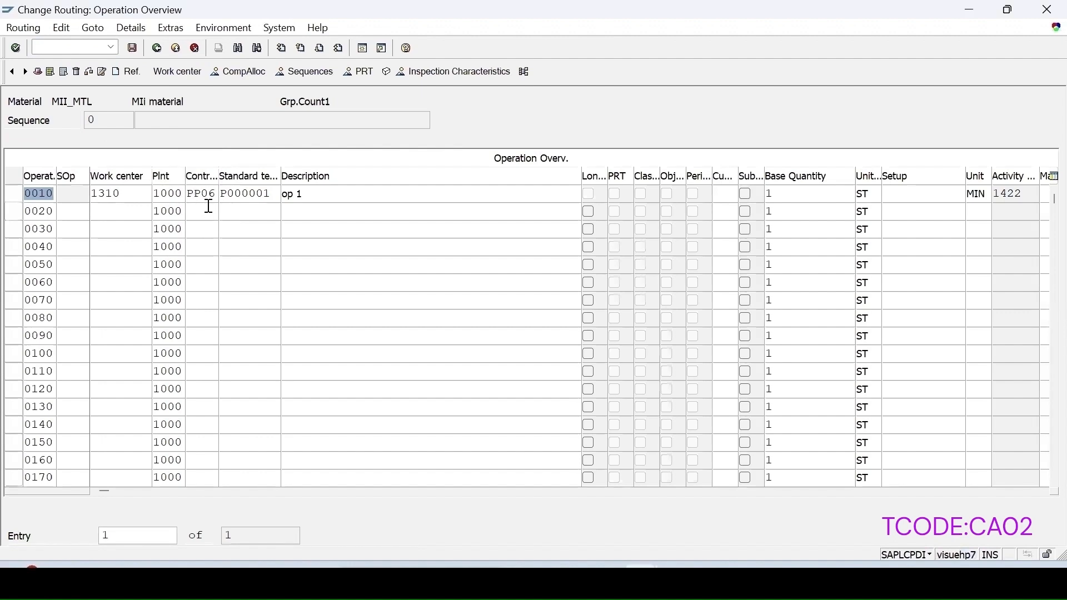
# Step: Review the routing header, then show operation 0010's inspection characteristics
pyautogui.click(39, 73)
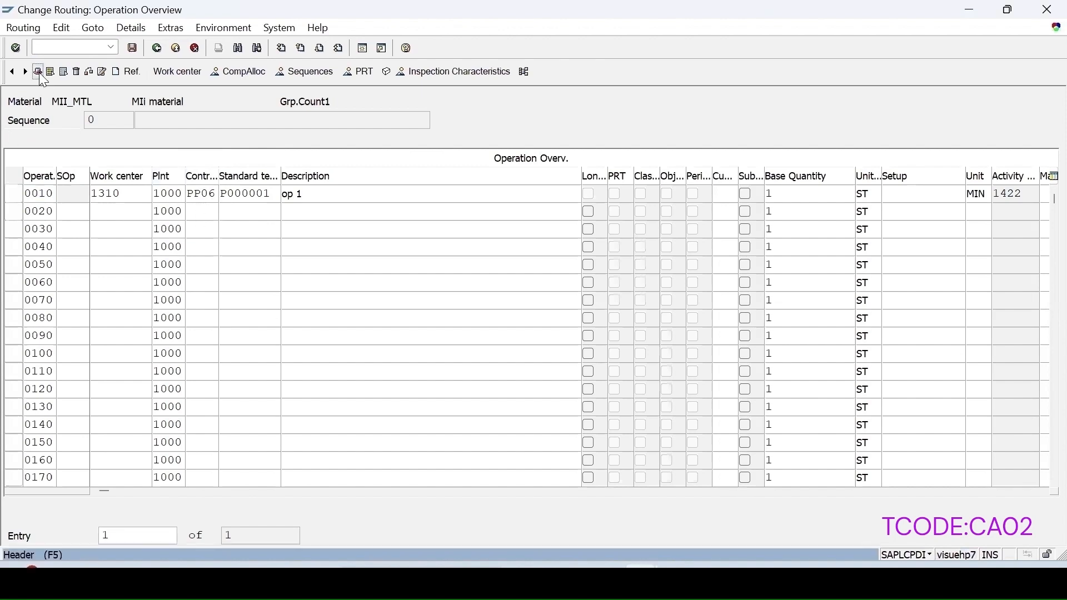
pyautogui.scroll(-1, 244, 419)
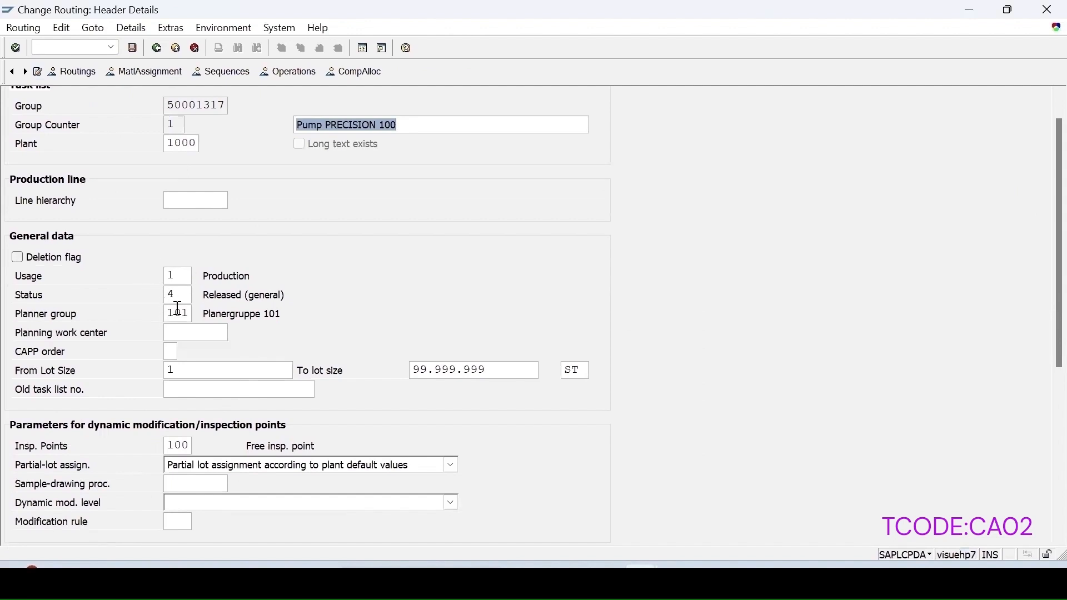
pyautogui.click(289, 74)
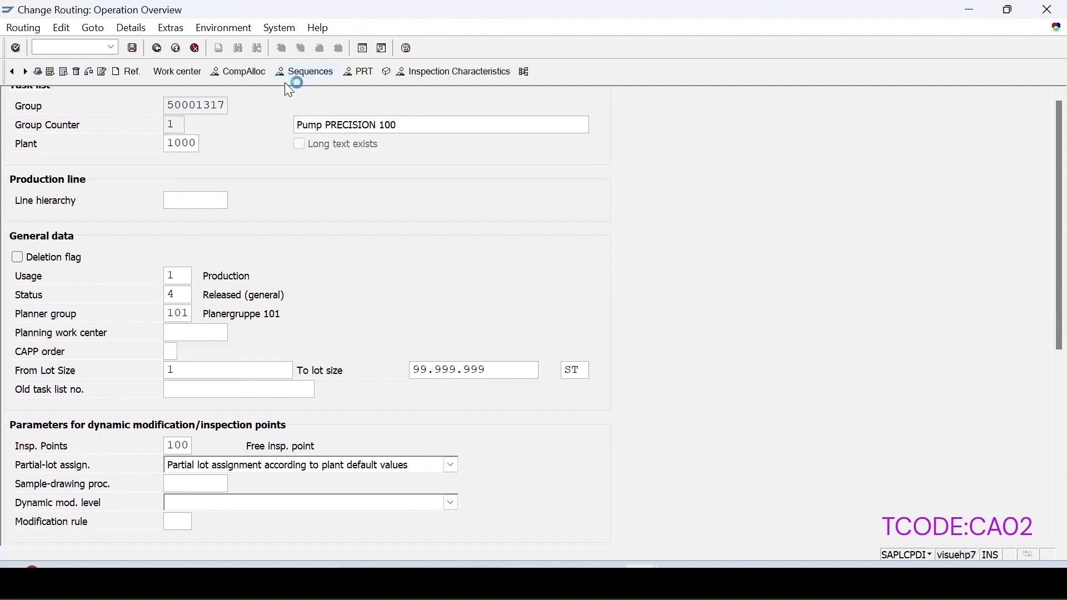
pyautogui.click(16, 194)
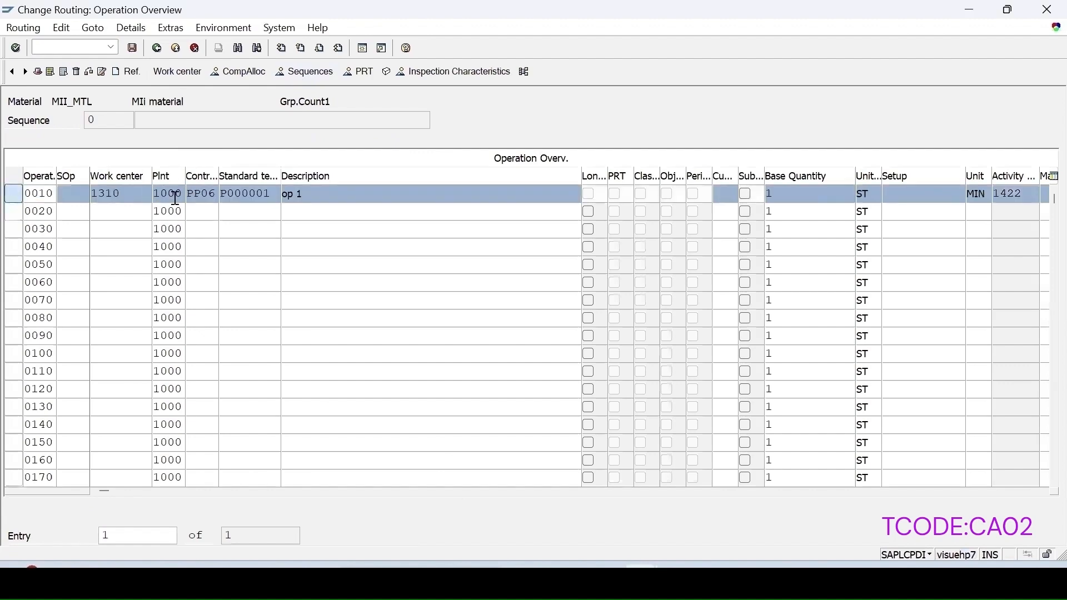
pyautogui.click(453, 72)
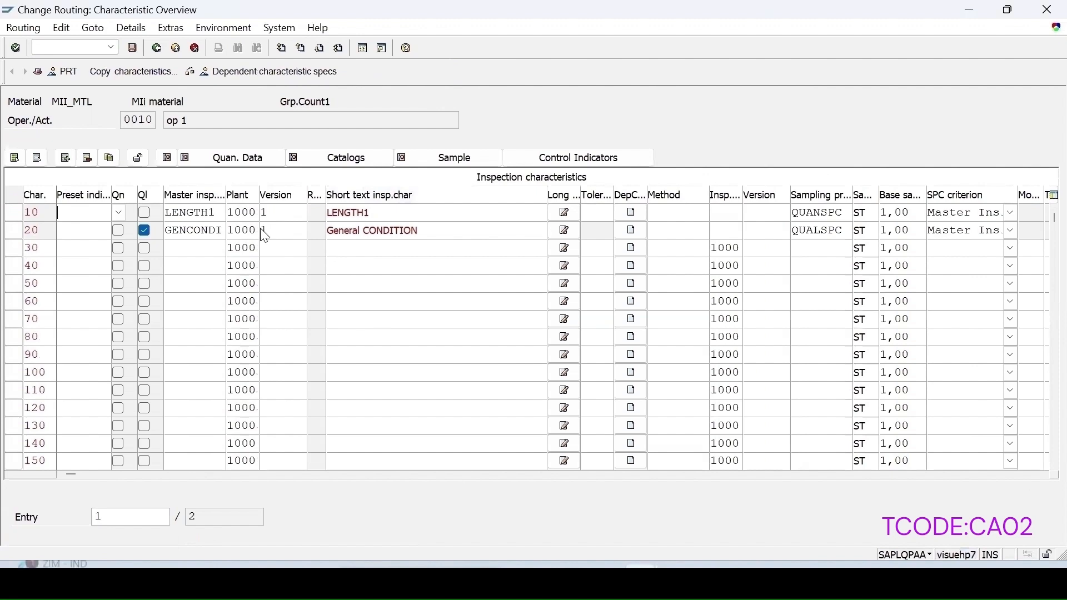
# Step: Review LENGTH1's control indicators and its sample data: QUANSPC, base quantity 1,00 ST, SPC criterion Master Inspection Charac./Material
pyautogui.click(118, 212)
pyautogui.click(14, 214)
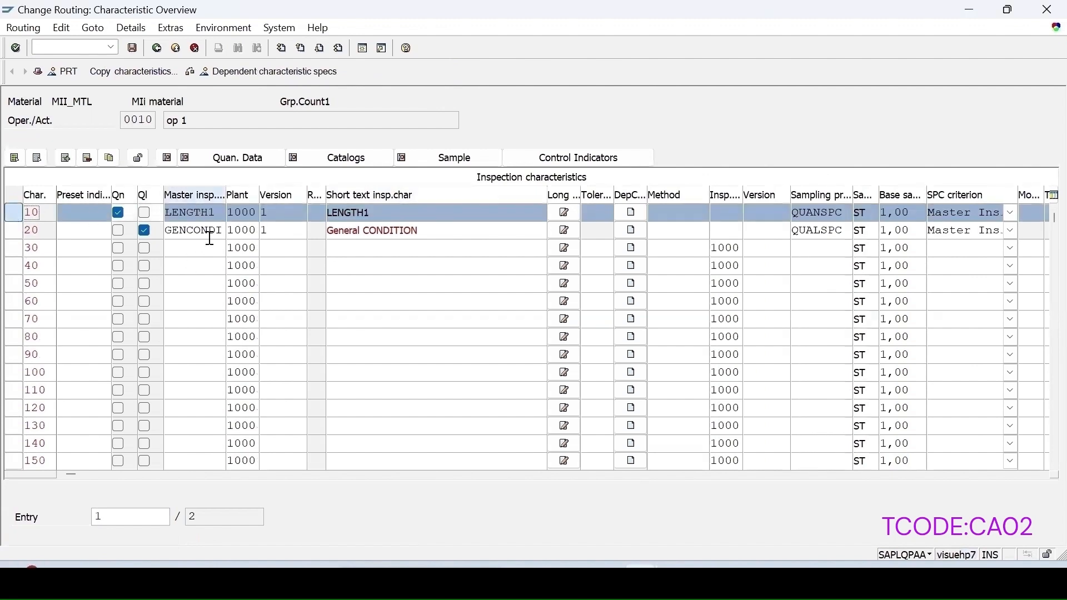
pyautogui.click(561, 161)
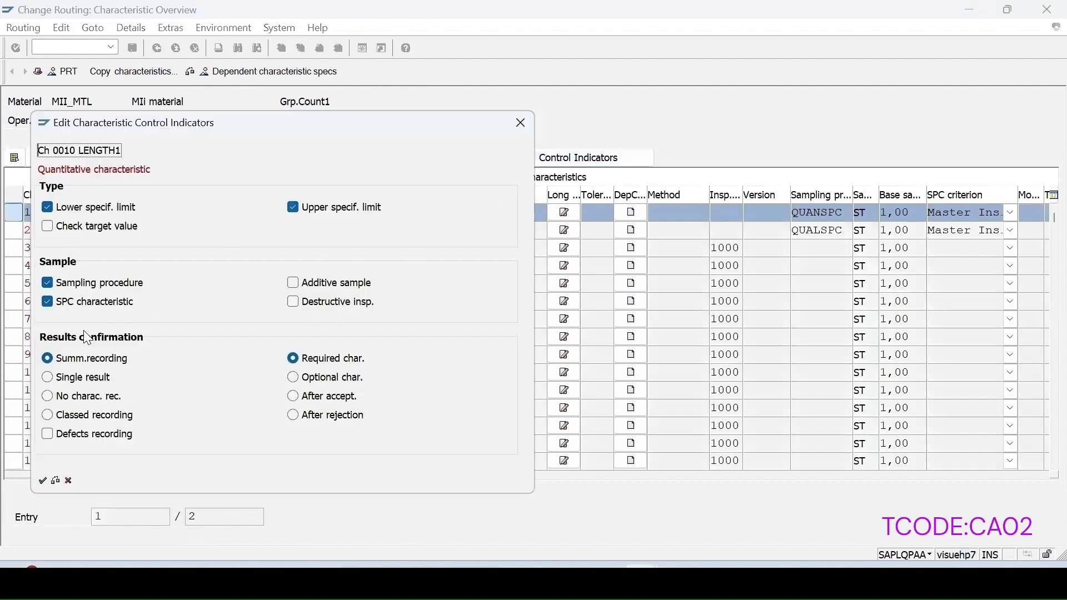
pyautogui.moveTo(265, 126); pyautogui.dragTo(614, 119)
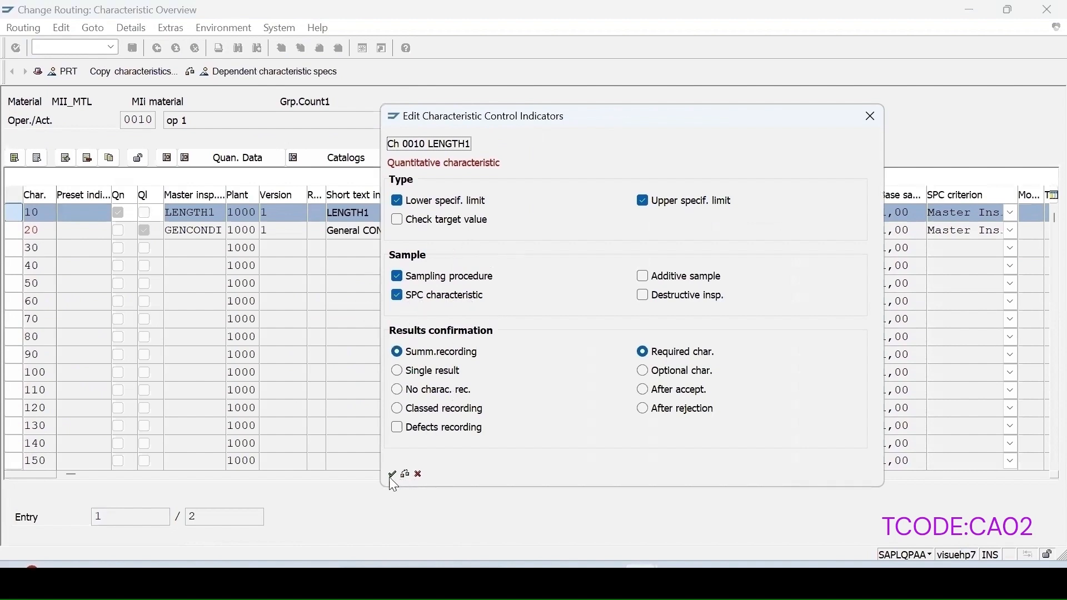
pyautogui.click(407, 474)
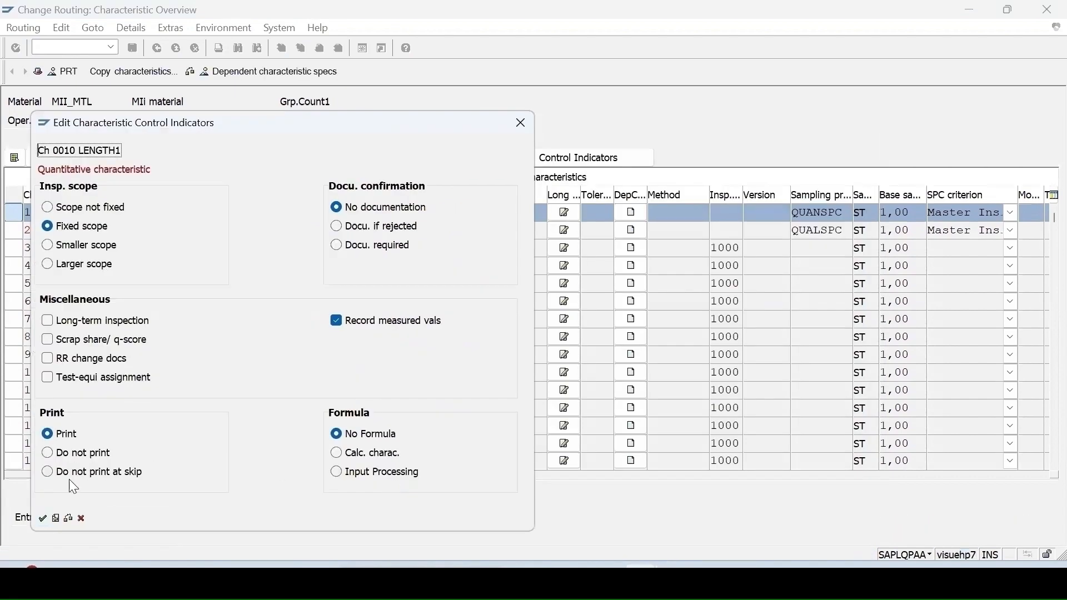
pyautogui.click(43, 519)
pyautogui.doubleClick(828, 214)
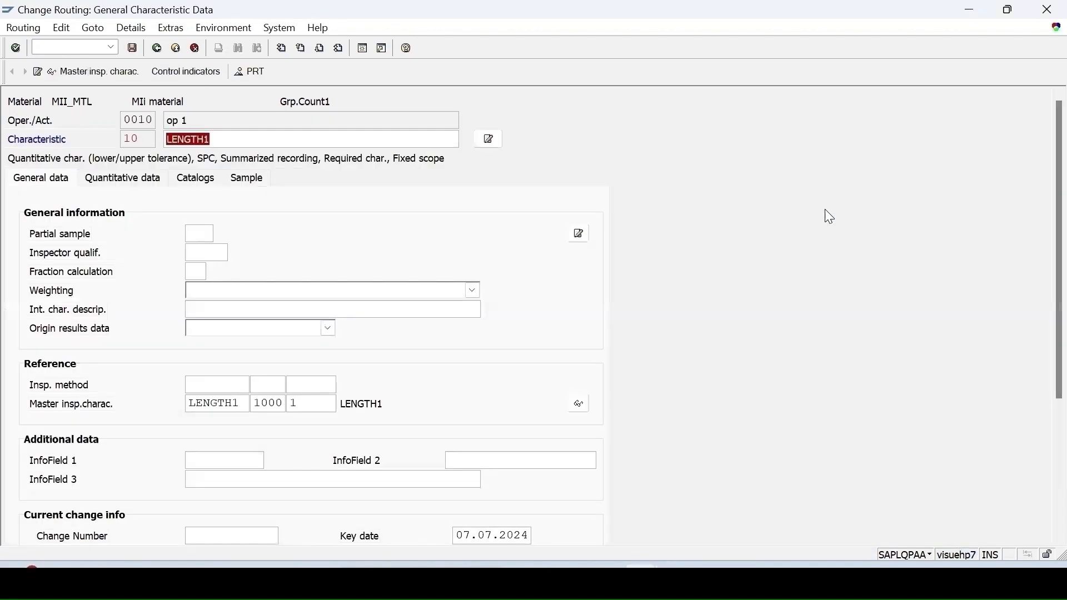
pyautogui.click(248, 180)
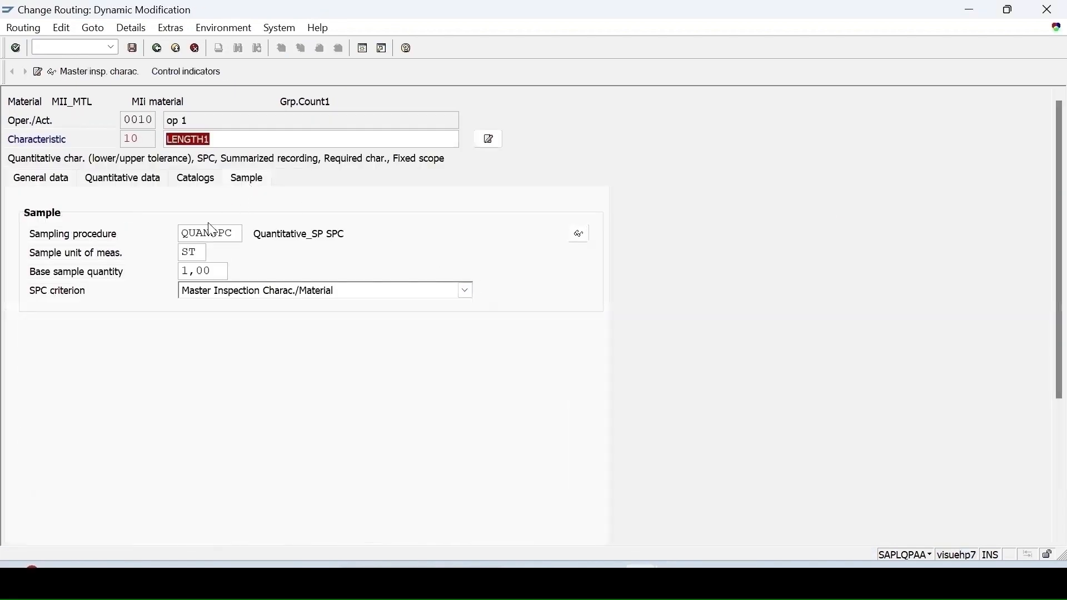
# Step: Inspect sampling procedure QUANSPC's special conditions and fixed sample of 2, then return to the characteristic overview
pyautogui.click(579, 234)
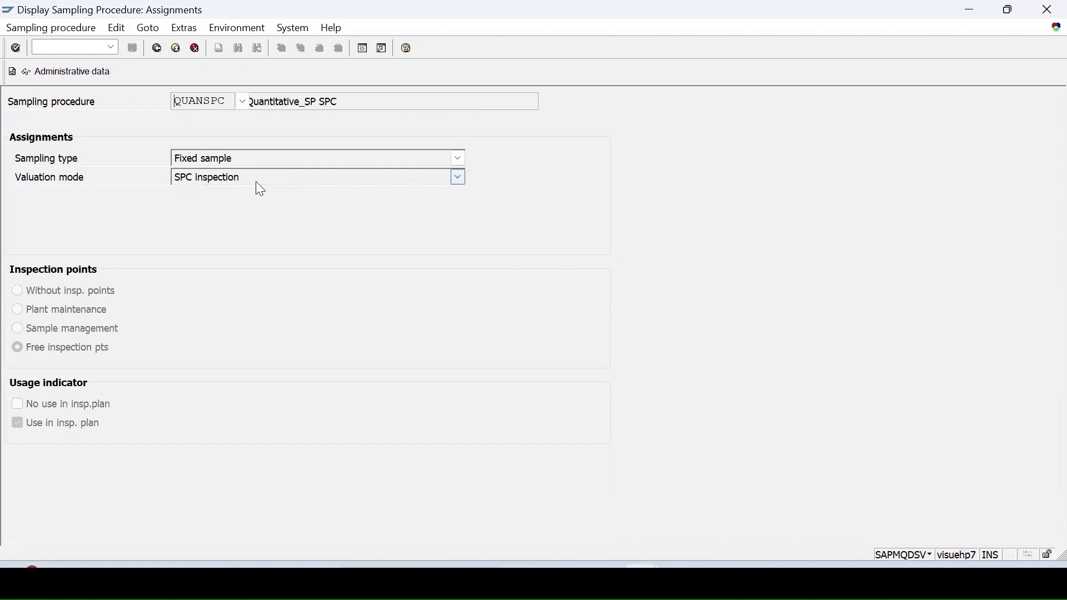
pyautogui.press('Return')
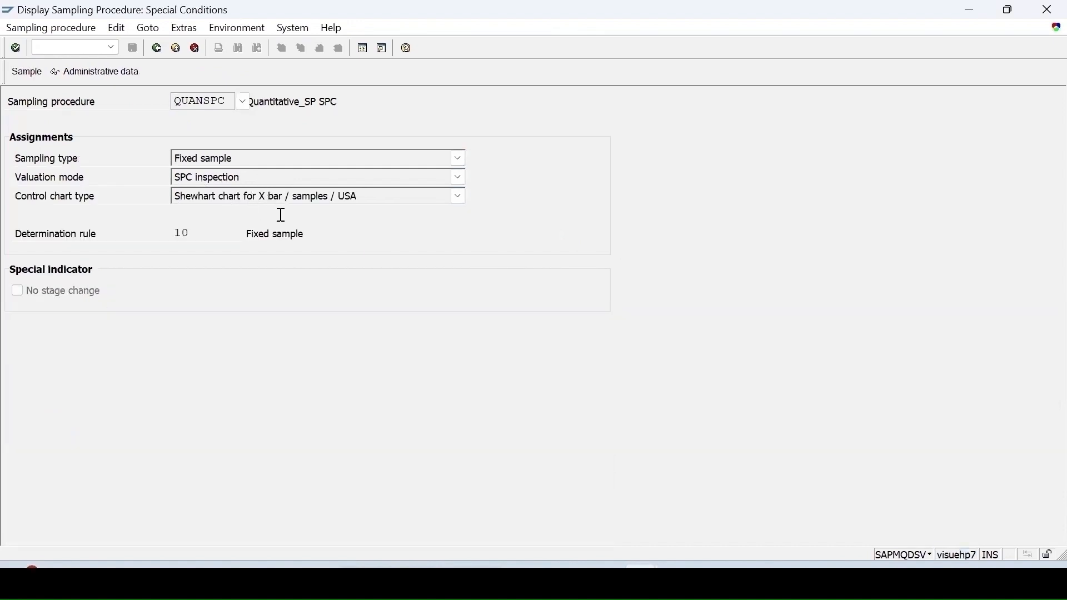
pyautogui.click(28, 72)
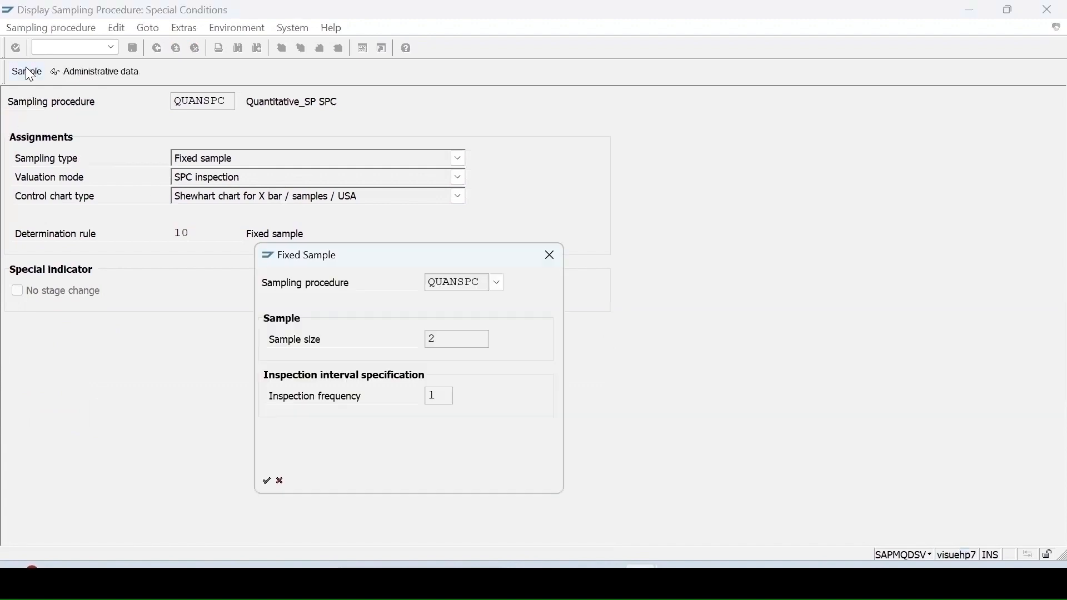
pyautogui.click(550, 256)
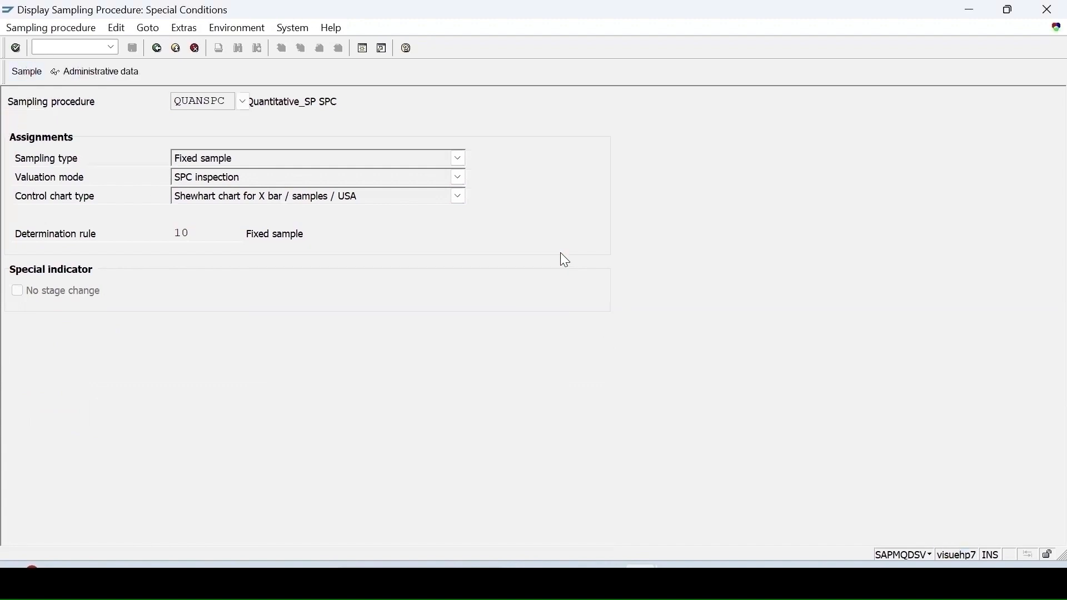
pyautogui.click(159, 49)
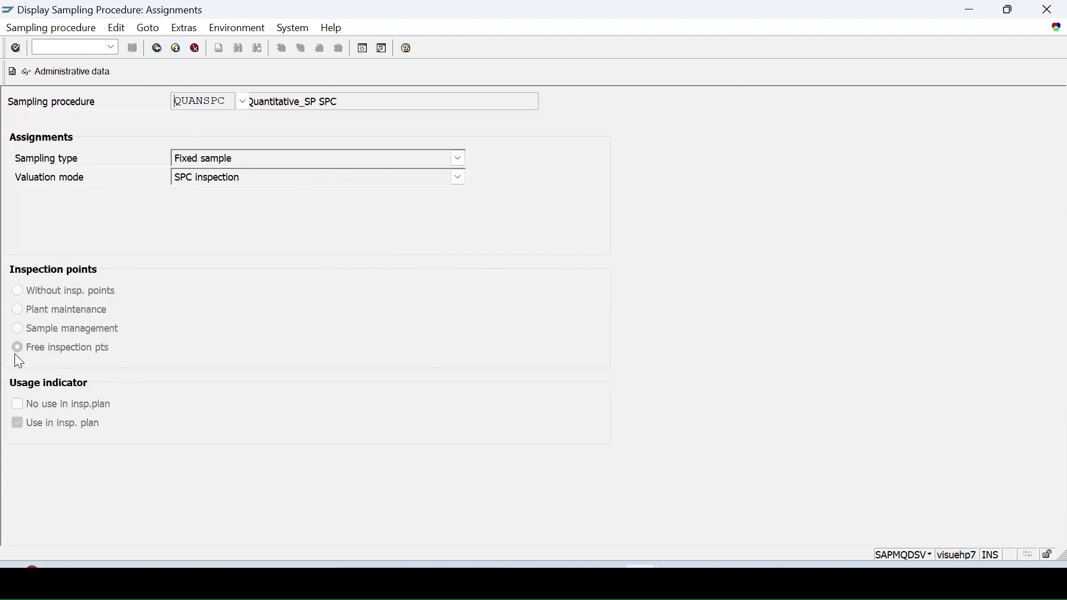
pyautogui.click(158, 48)
pyautogui.click(158, 49)
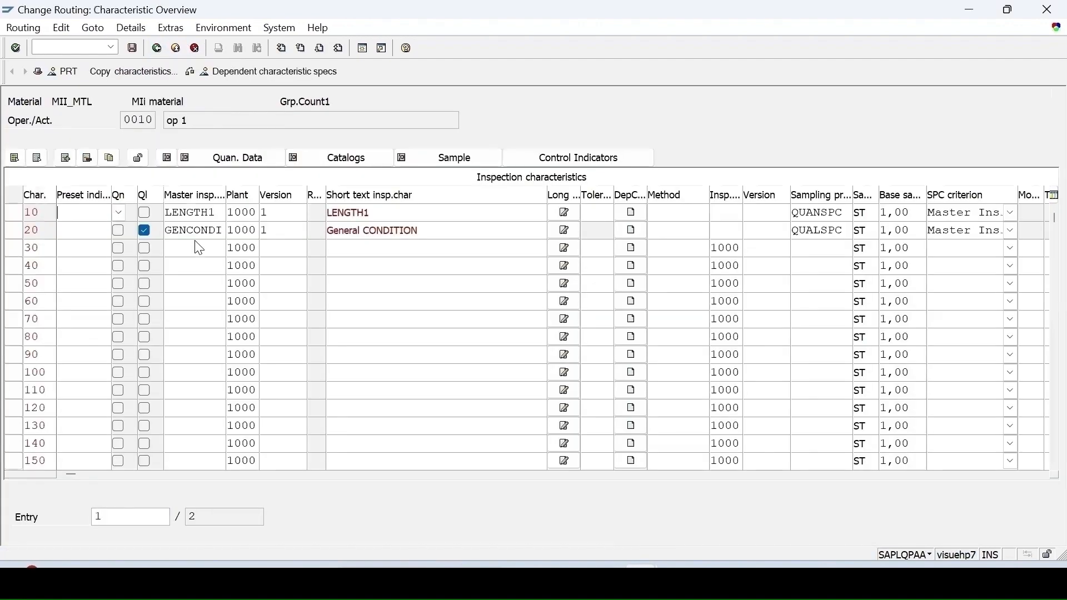
# Step: Review General CONDITION's control indicators and open its sample data
pyautogui.click(12, 230)
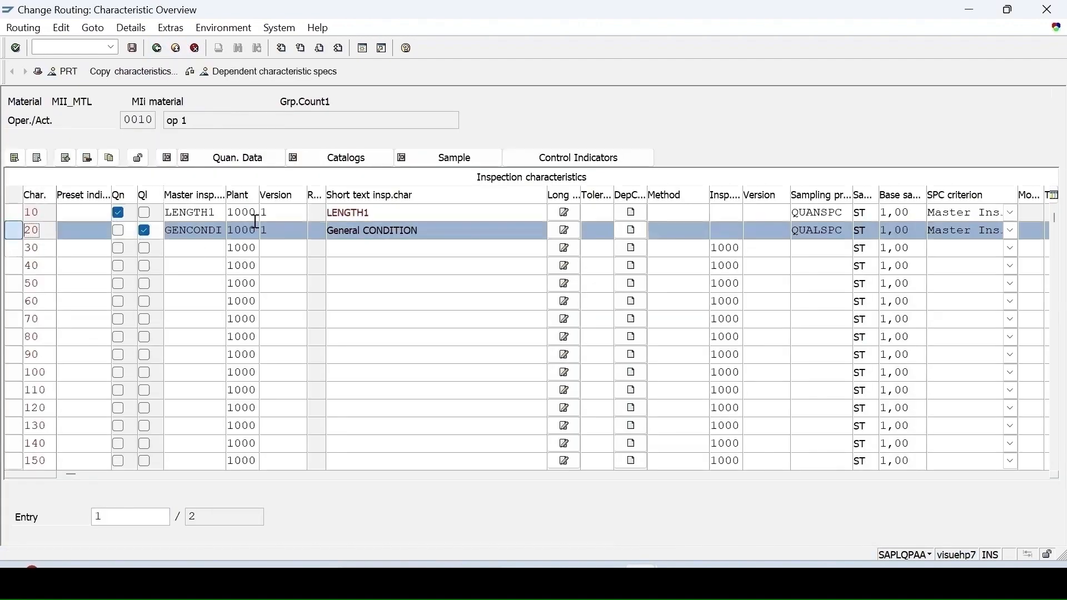
pyautogui.click(558, 161)
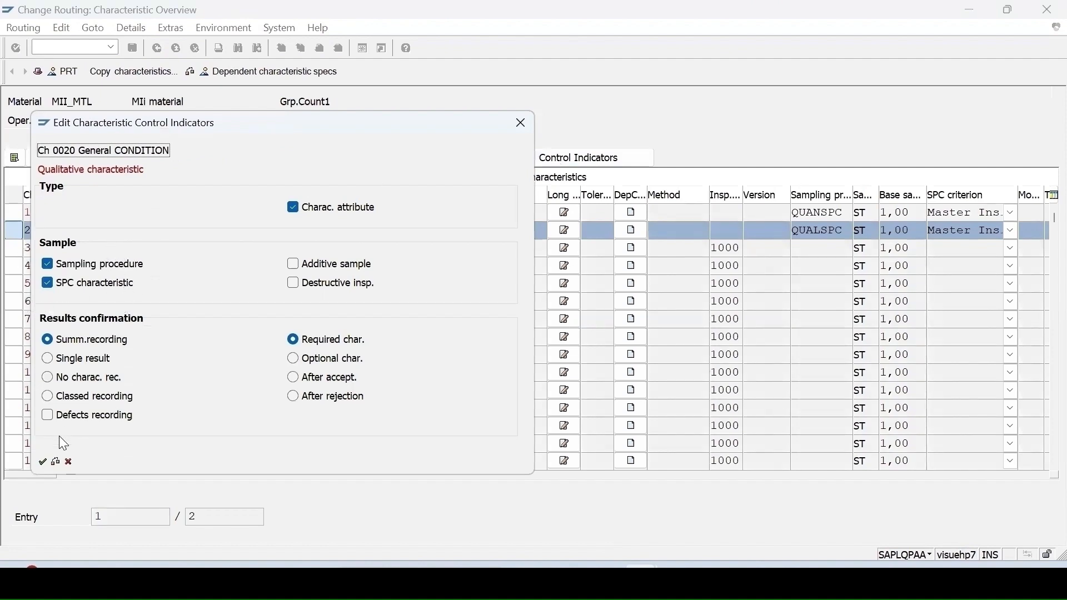
pyautogui.click(42, 463)
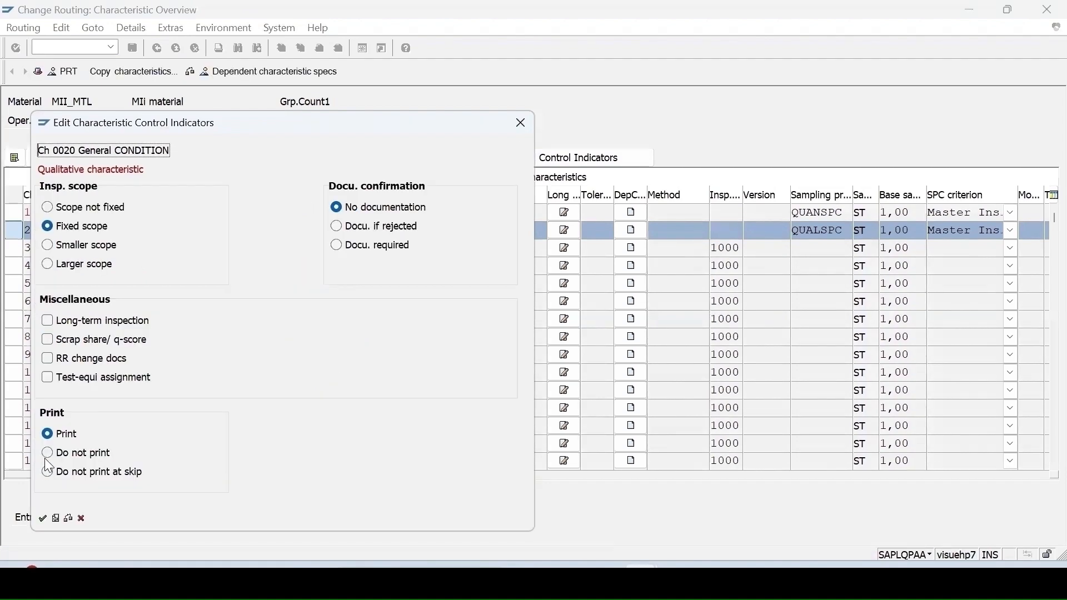
pyautogui.click(42, 519)
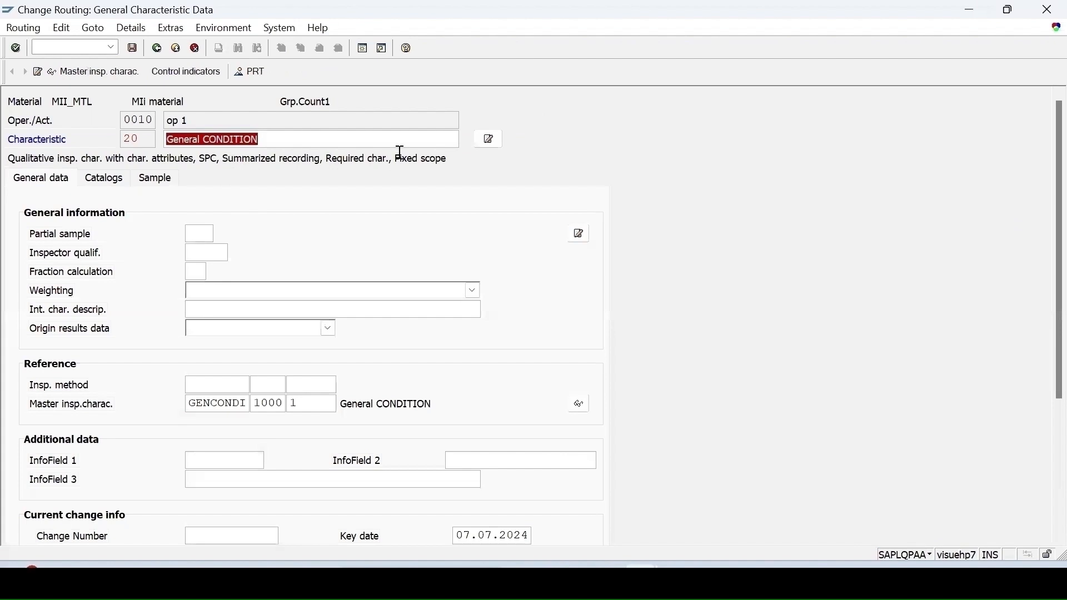
pyautogui.click(153, 184)
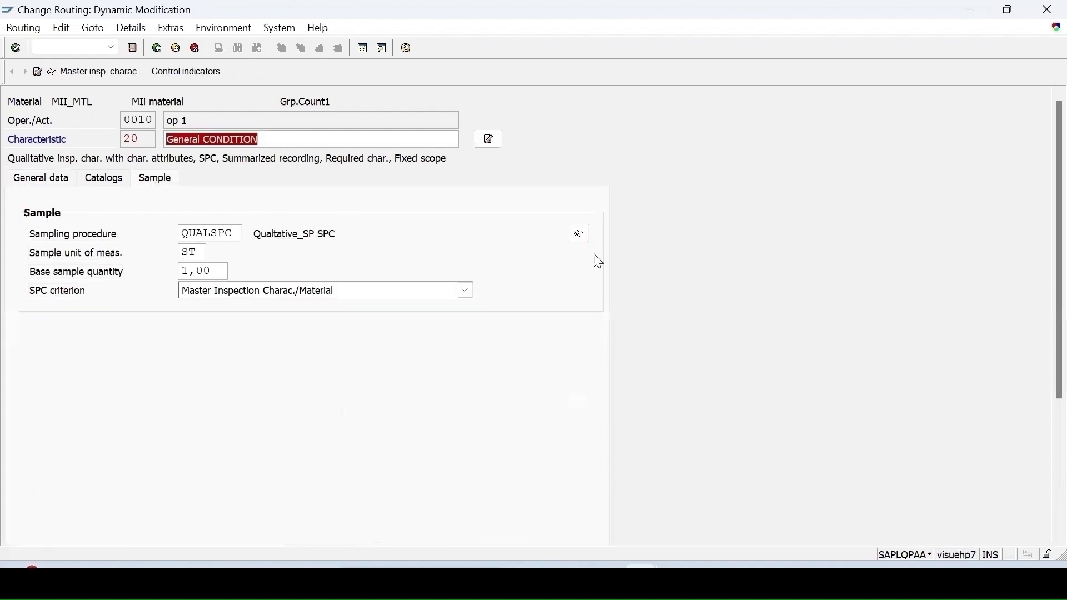
# Step: Inspect QUALSPC's special conditions and fixed sample, then save the MII_MTL routing
pyautogui.click(579, 234)
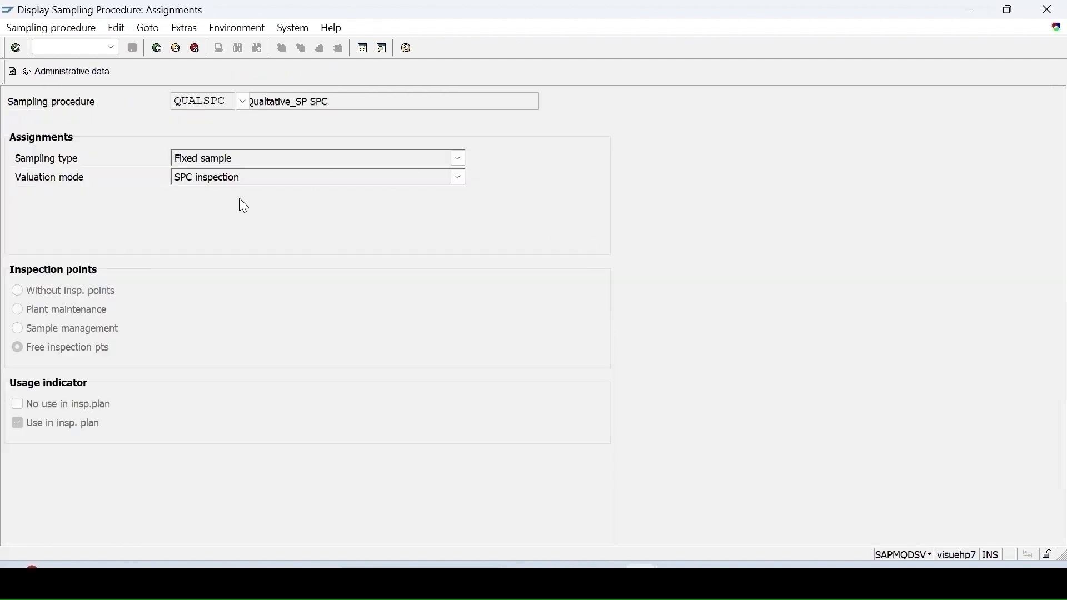
pyautogui.press('Return')
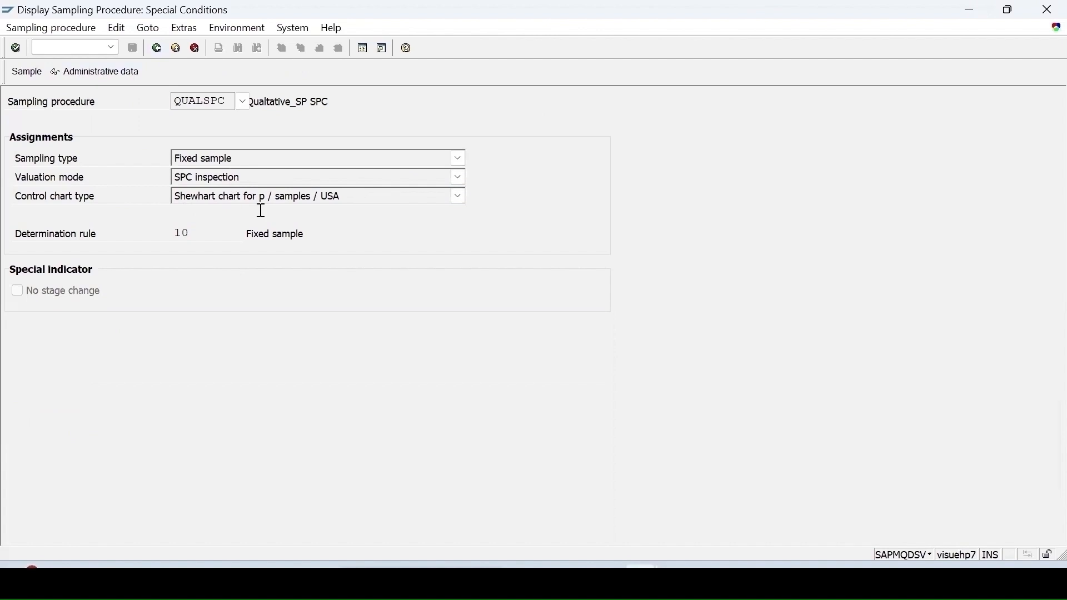
pyautogui.click(26, 72)
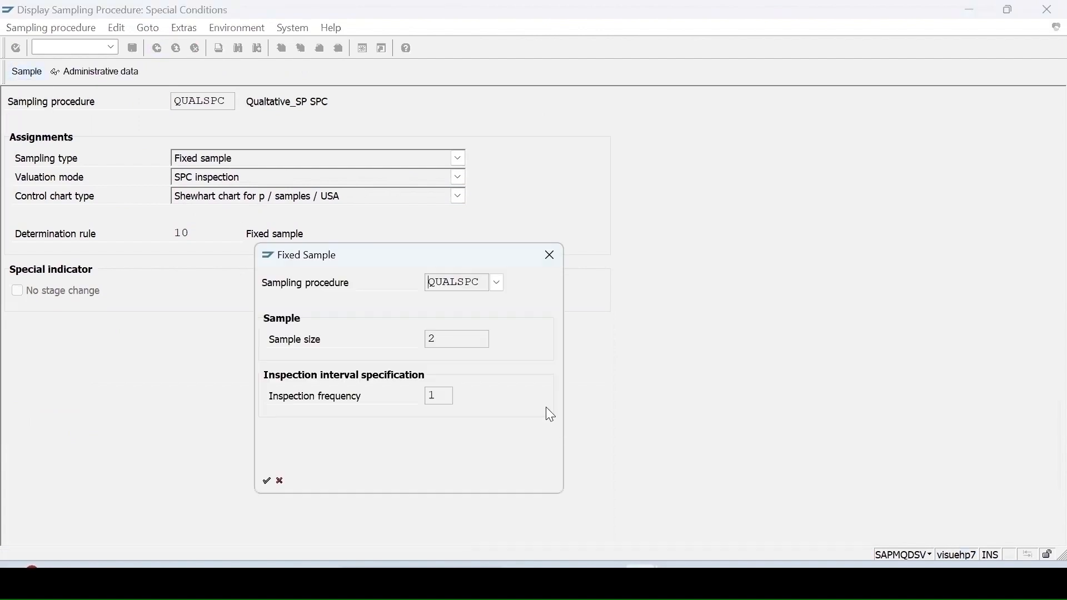
pyautogui.click(549, 255)
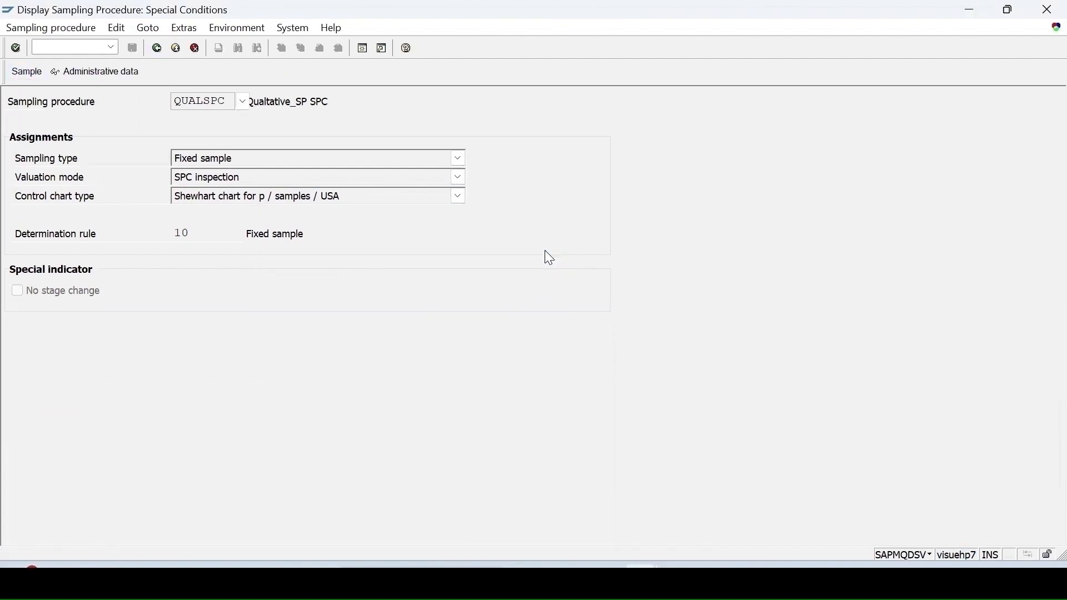
pyautogui.click(155, 49)
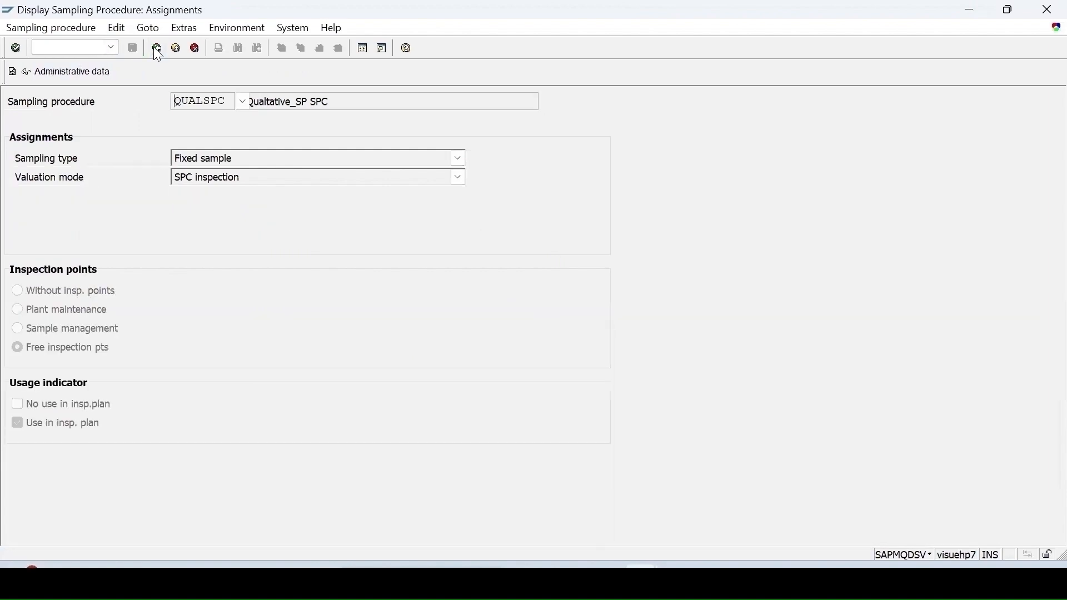
pyautogui.click(155, 49)
pyautogui.click(157, 49)
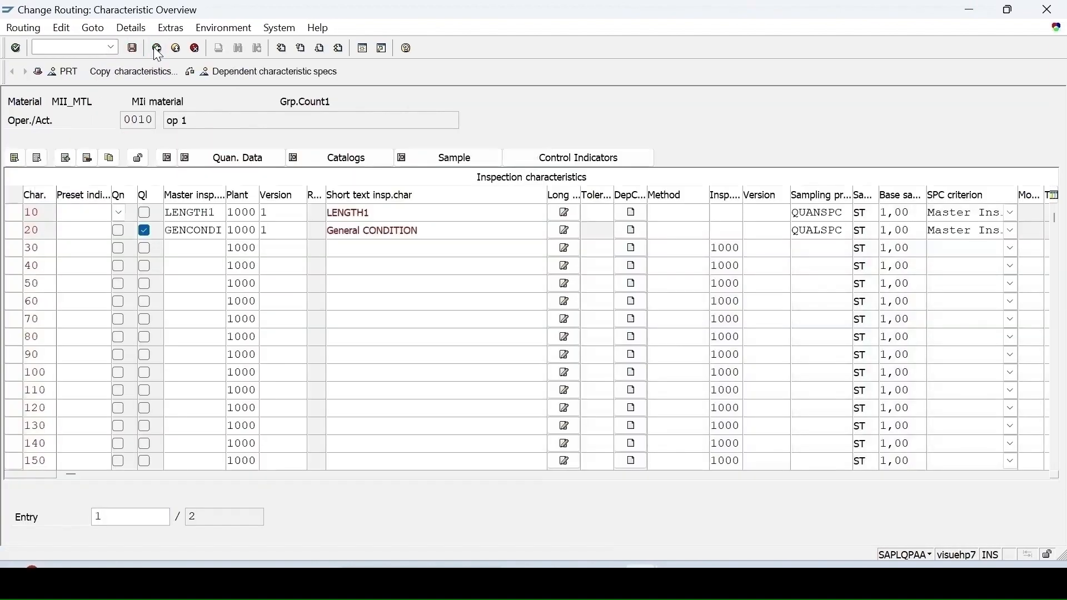
pyautogui.click(138, 51)
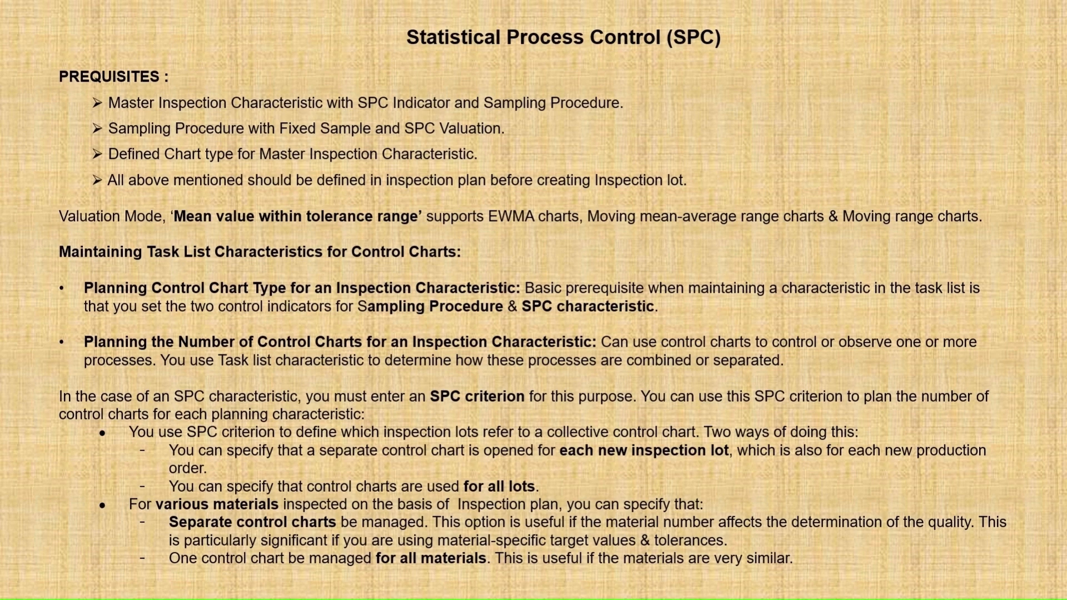
# Step: List inspection lots with origin 03 (Production)
pyautogui.click(260, 214)
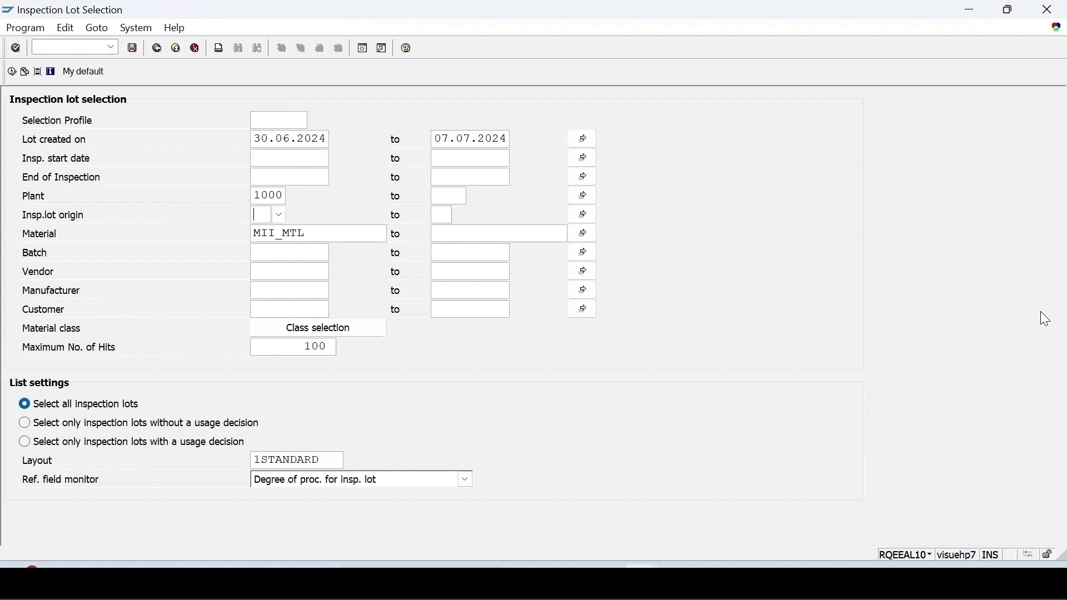
pyautogui.write('03')
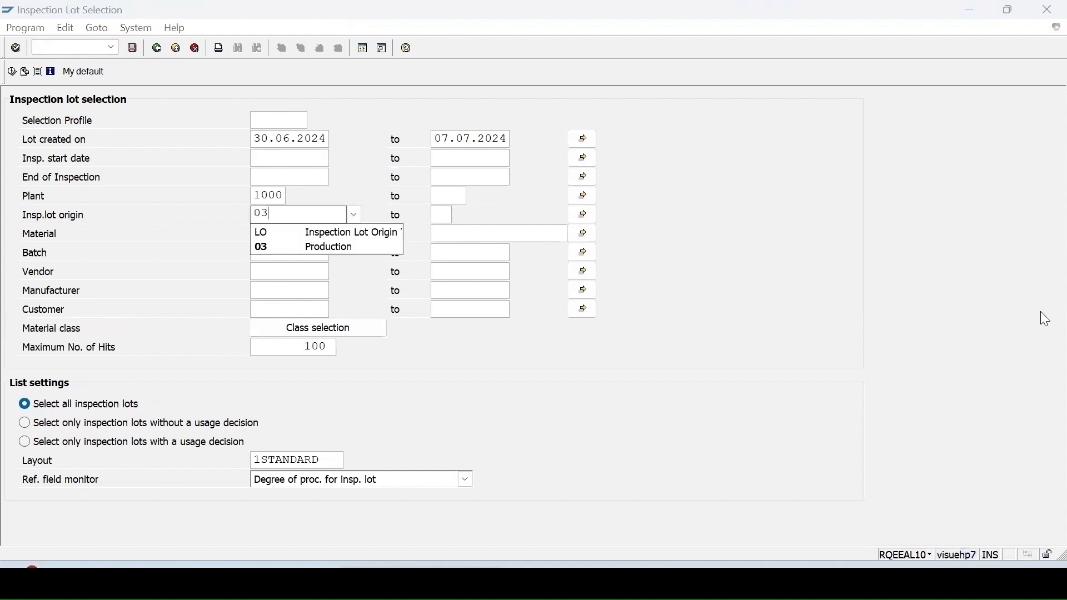
pyautogui.click(268, 247)
pyautogui.click(12, 71)
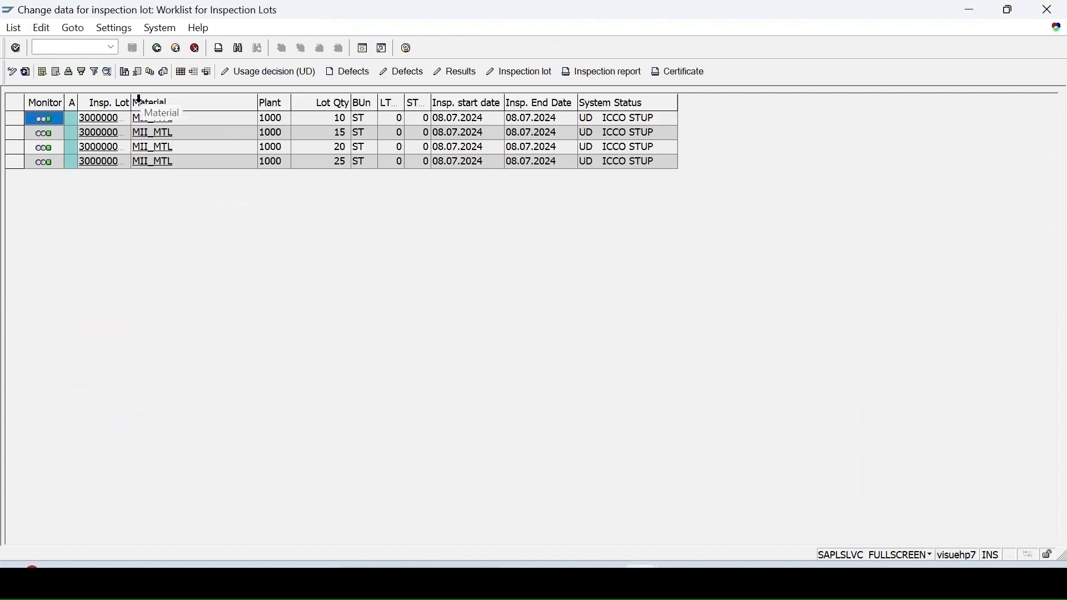
# Step: Choose the third MII_MTL lot (quantity 20) and switch the worklist to display mode
pyautogui.click(195, 103)
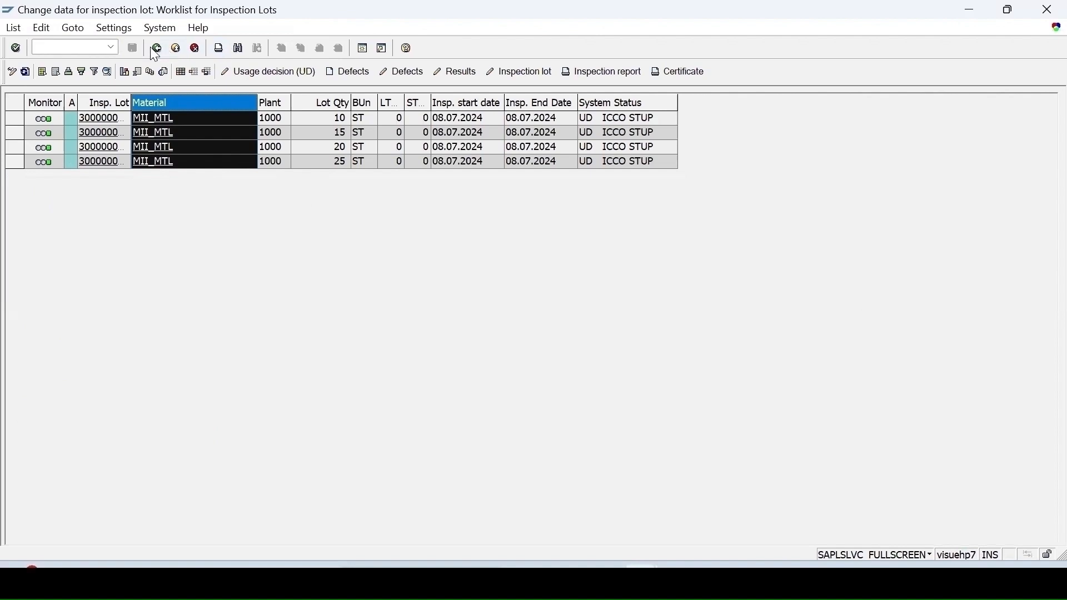
pyautogui.click(21, 142)
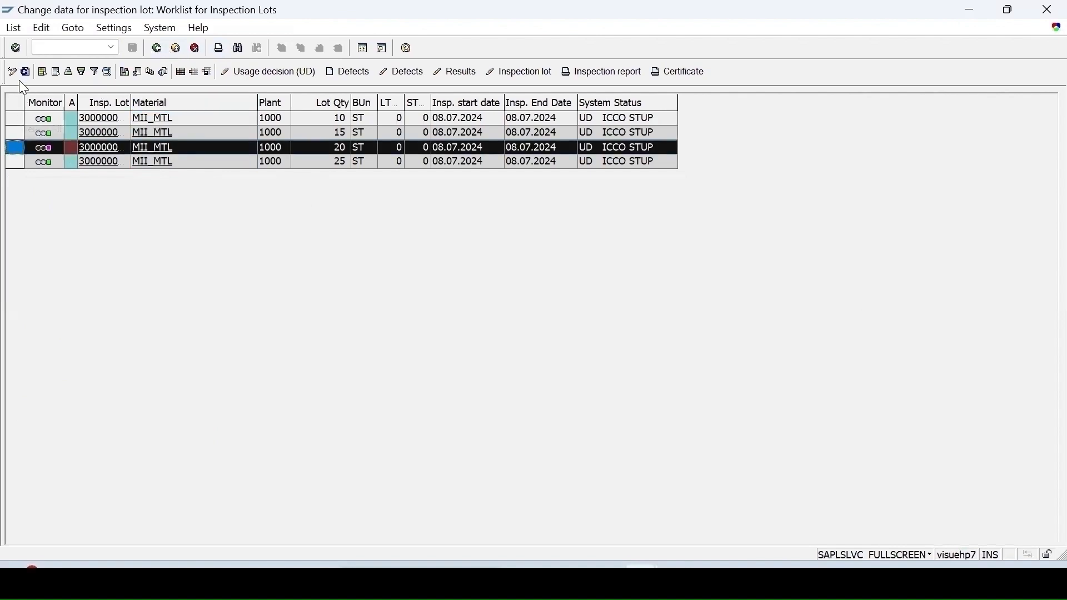
pyautogui.click(12, 73)
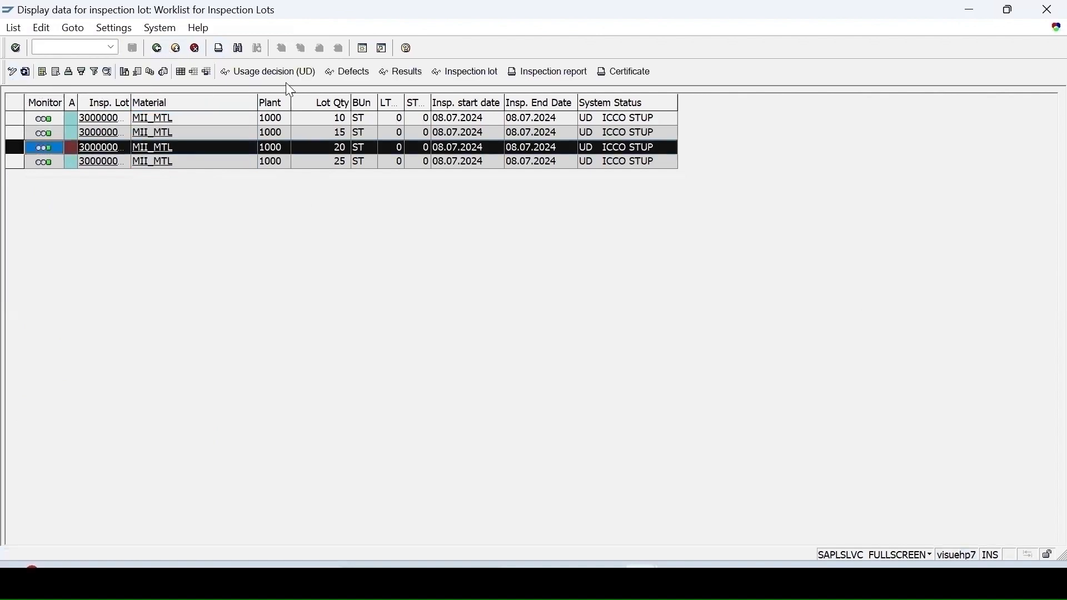
pyautogui.click(403, 72)
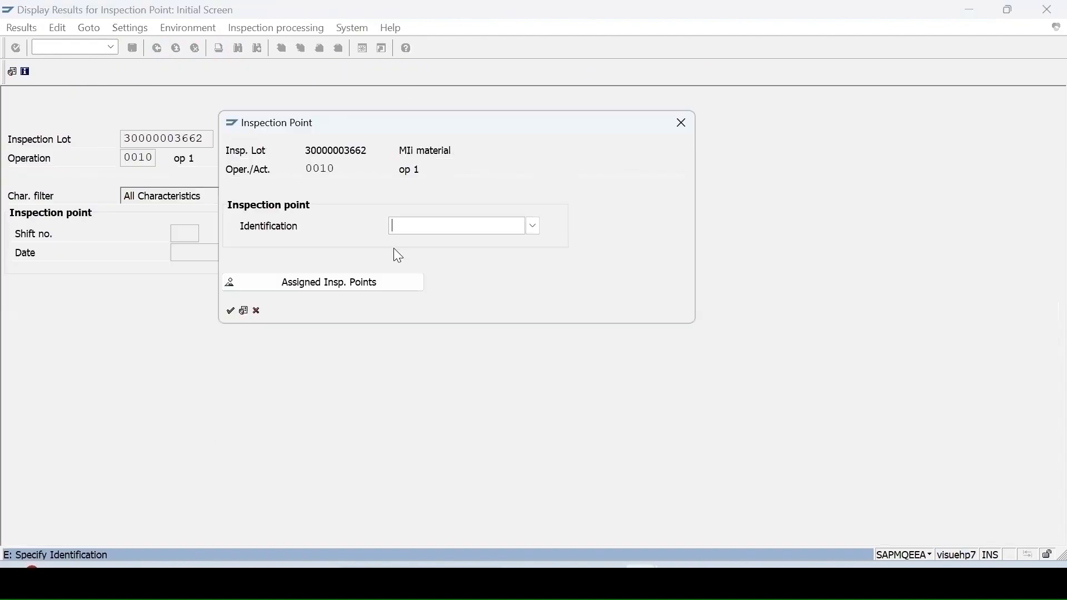
pyautogui.write('3')
pyautogui.press('Return')
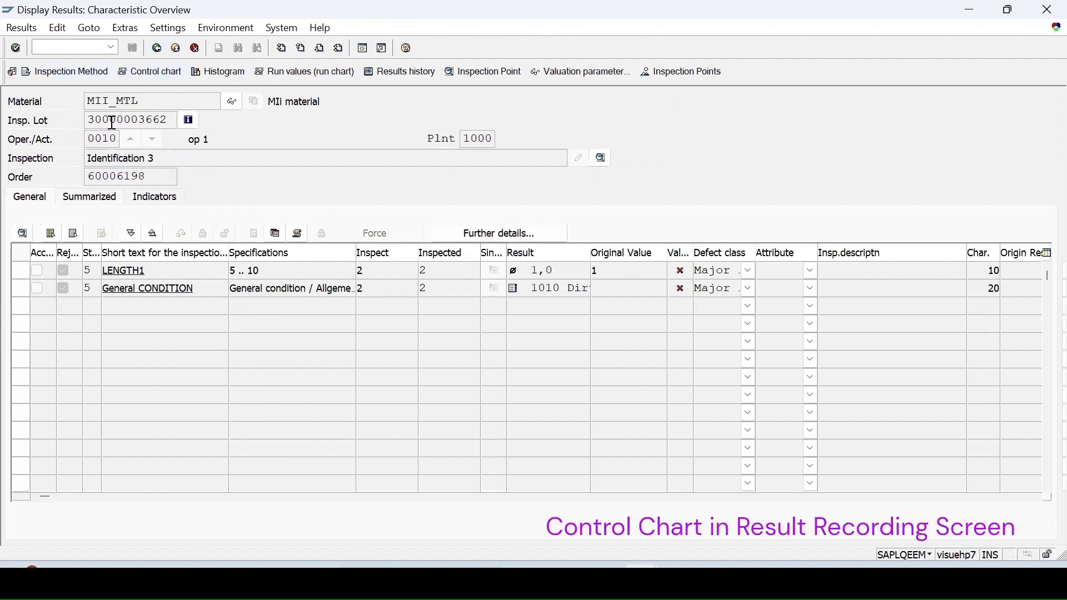
pyautogui.click(22, 271)
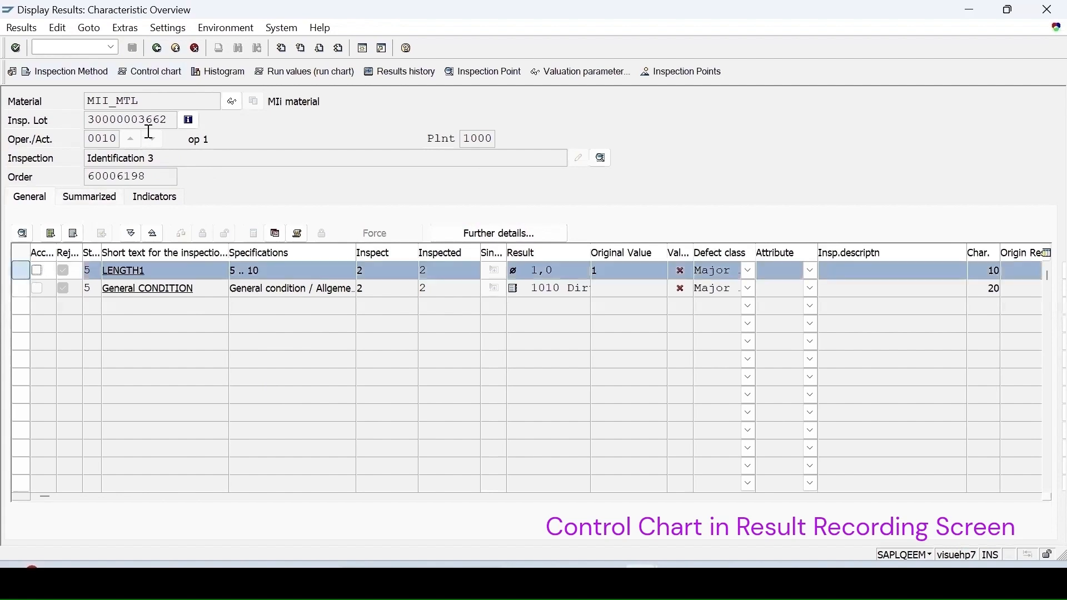
pyautogui.click(149, 70)
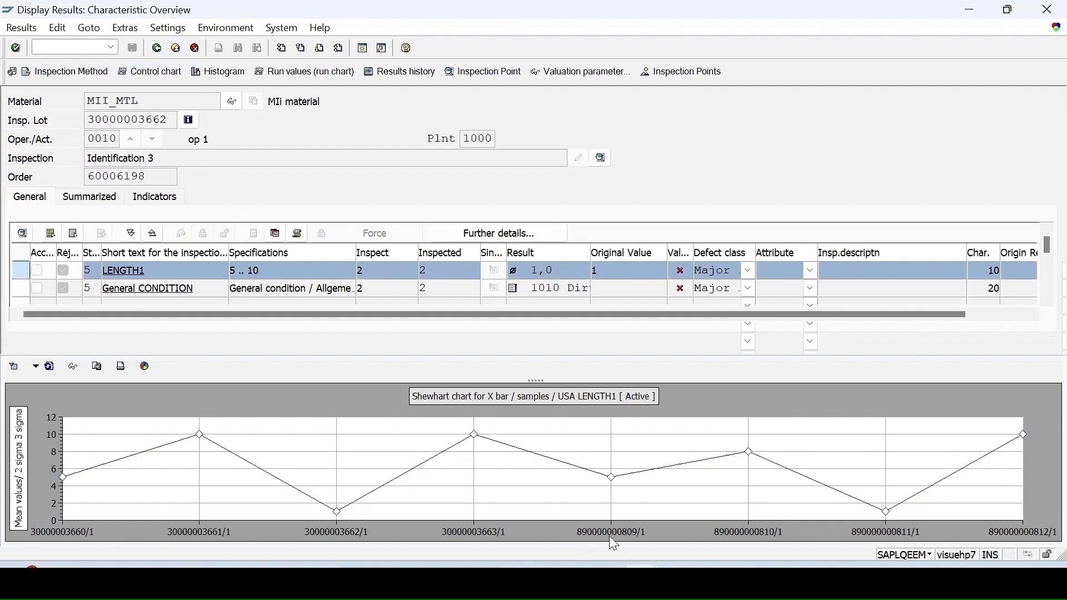
pyautogui.click(74, 369)
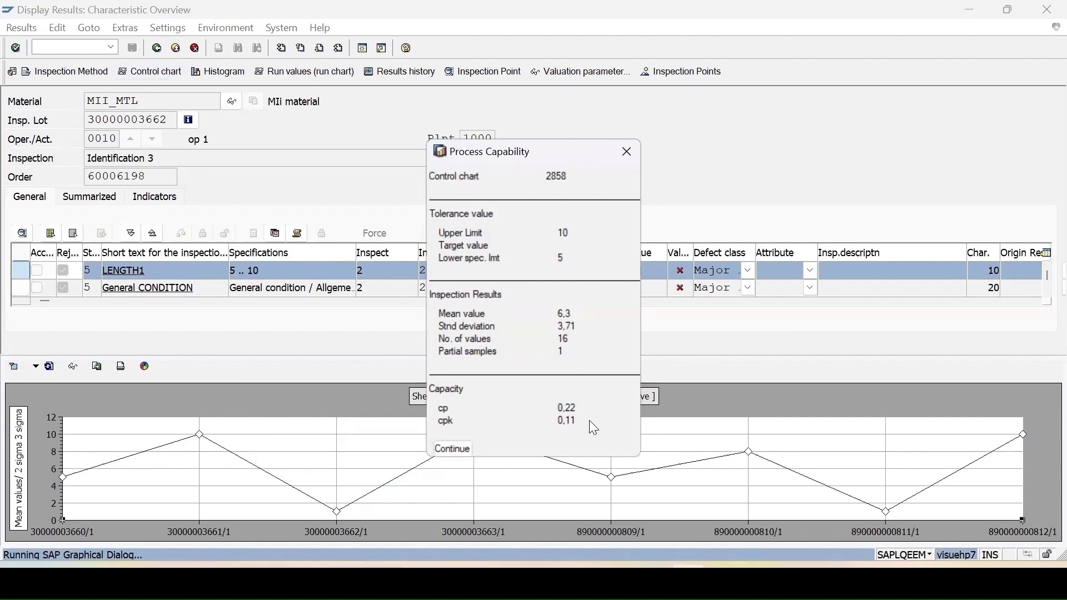
pyautogui.click(627, 151)
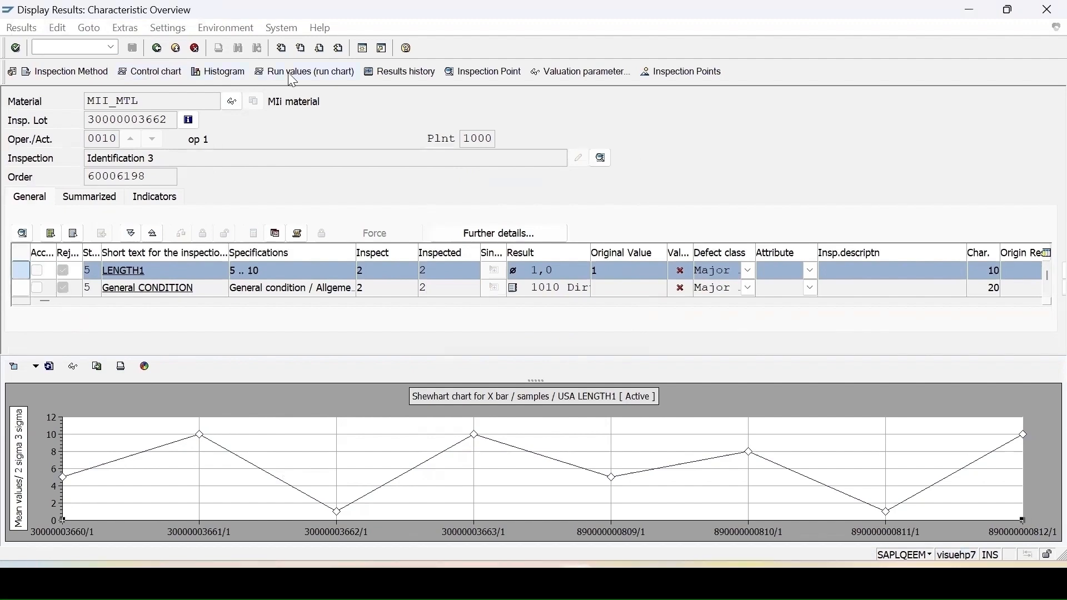
pyautogui.click(400, 74)
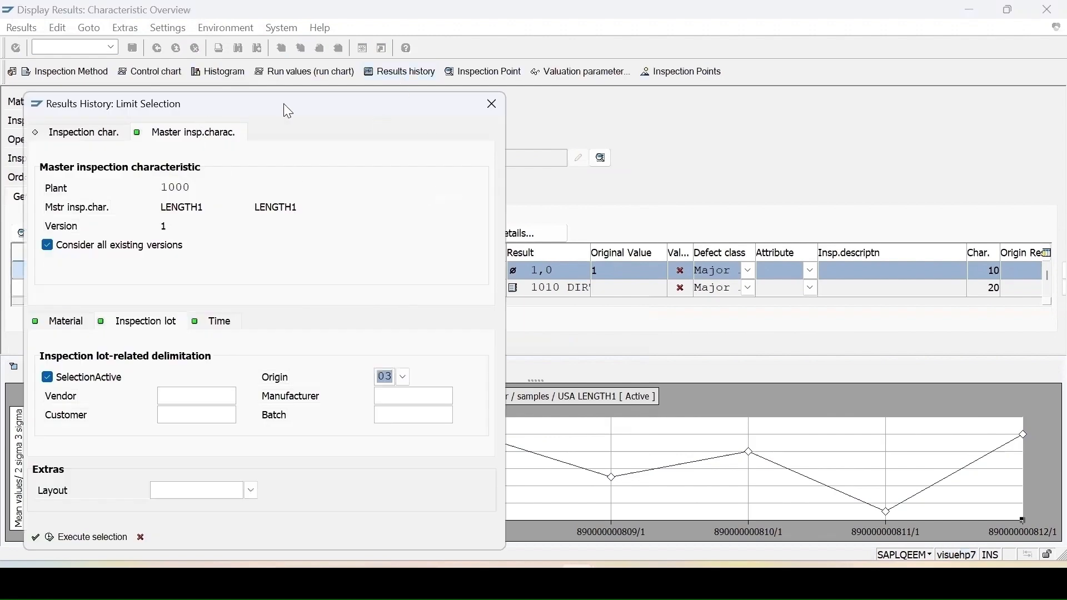
pyautogui.moveTo(291, 105); pyautogui.dragTo(763, 76)
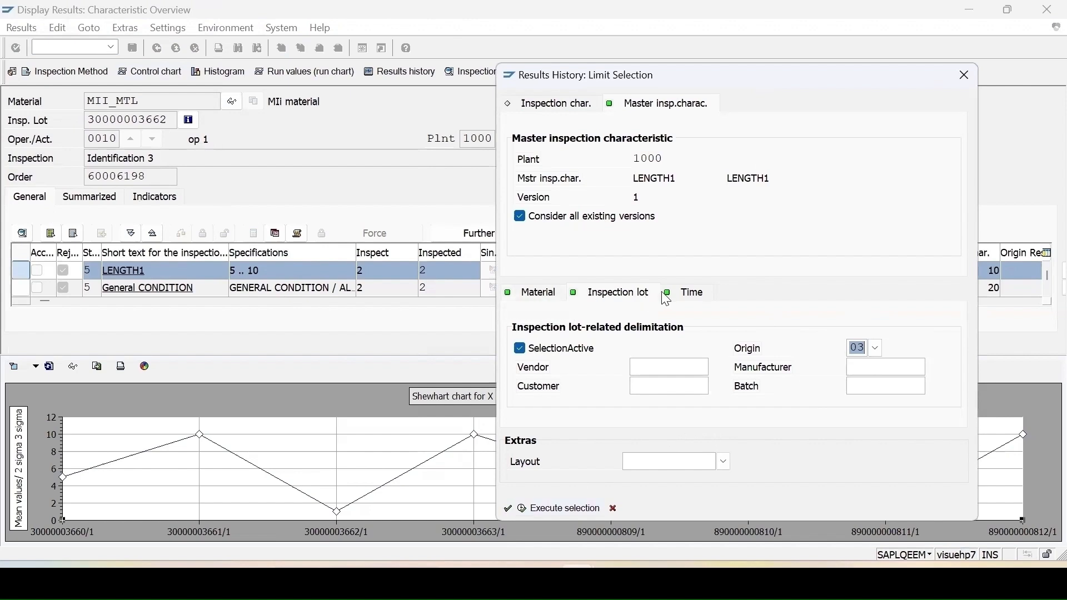
pyautogui.click(698, 293)
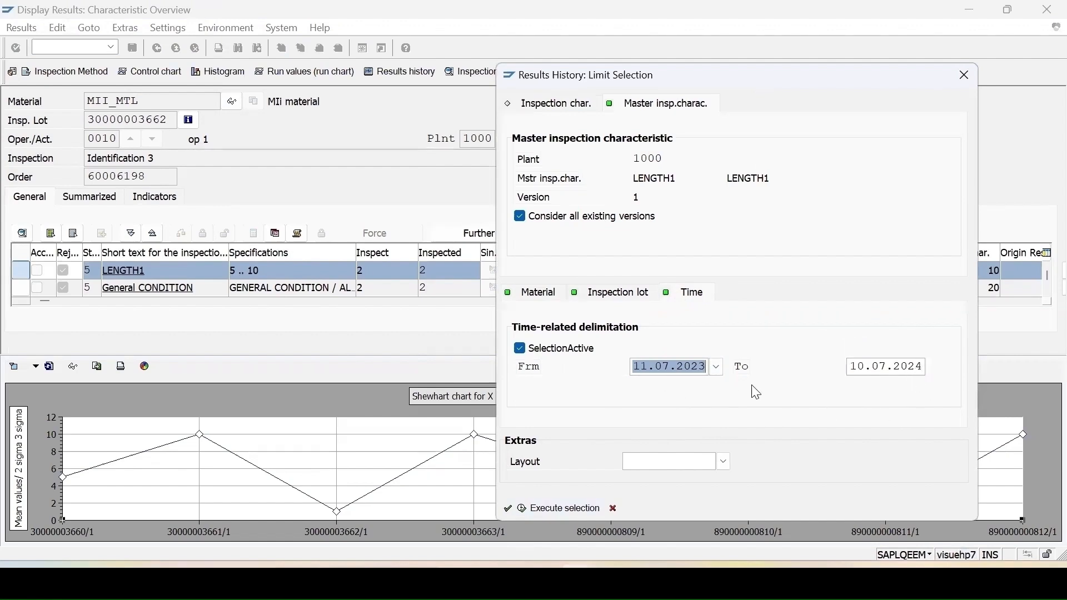
pyautogui.click(615, 304)
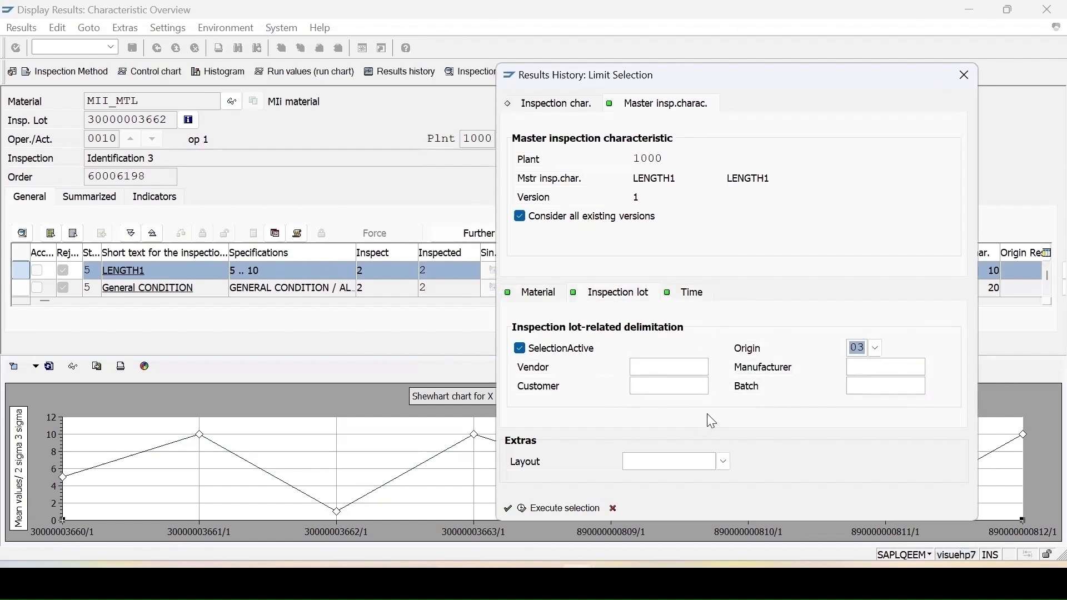
pyautogui.click(531, 295)
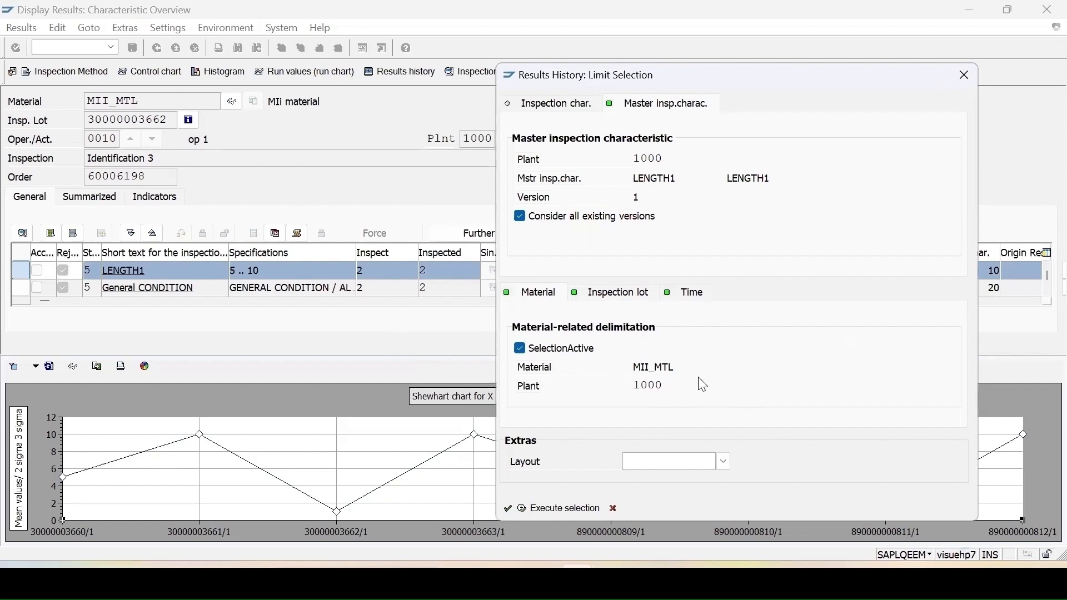
pyautogui.click(548, 512)
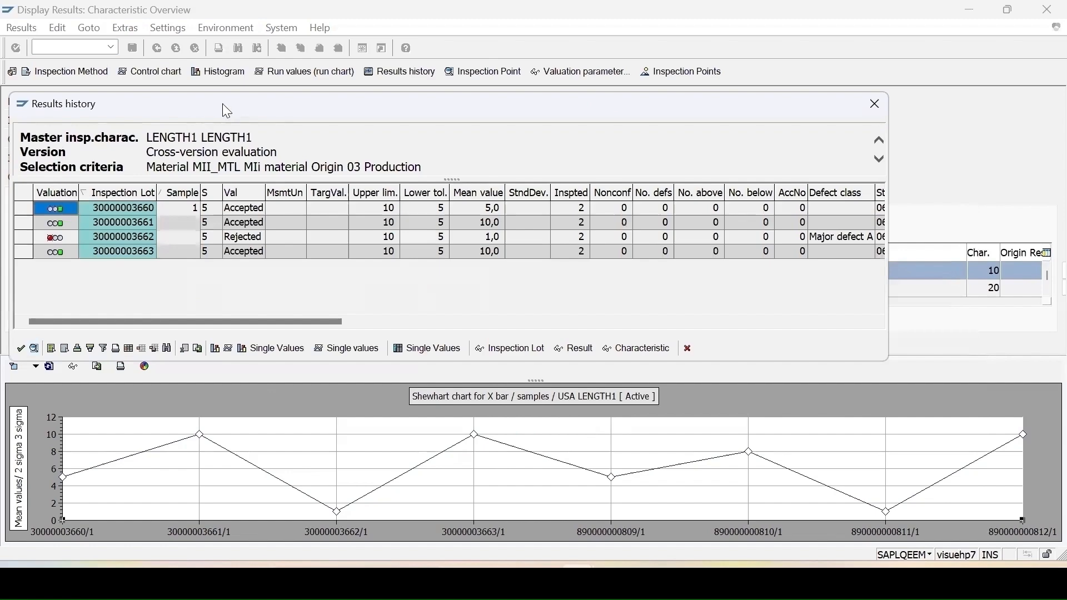
pyautogui.moveTo(125, 108); pyautogui.dragTo(224, 236)
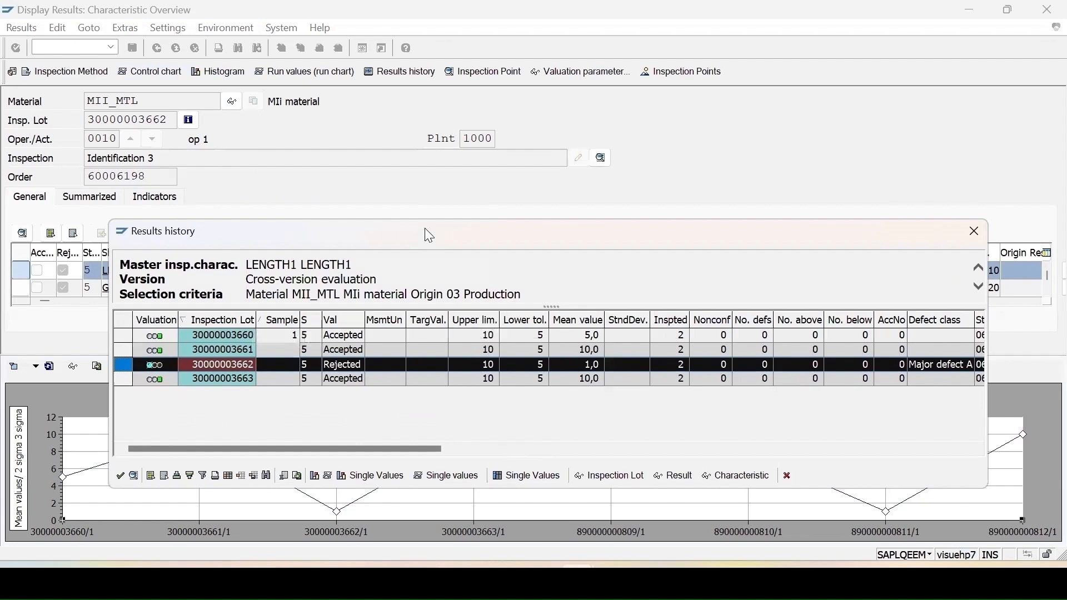
pyautogui.moveTo(429, 236); pyautogui.dragTo(443, 155)
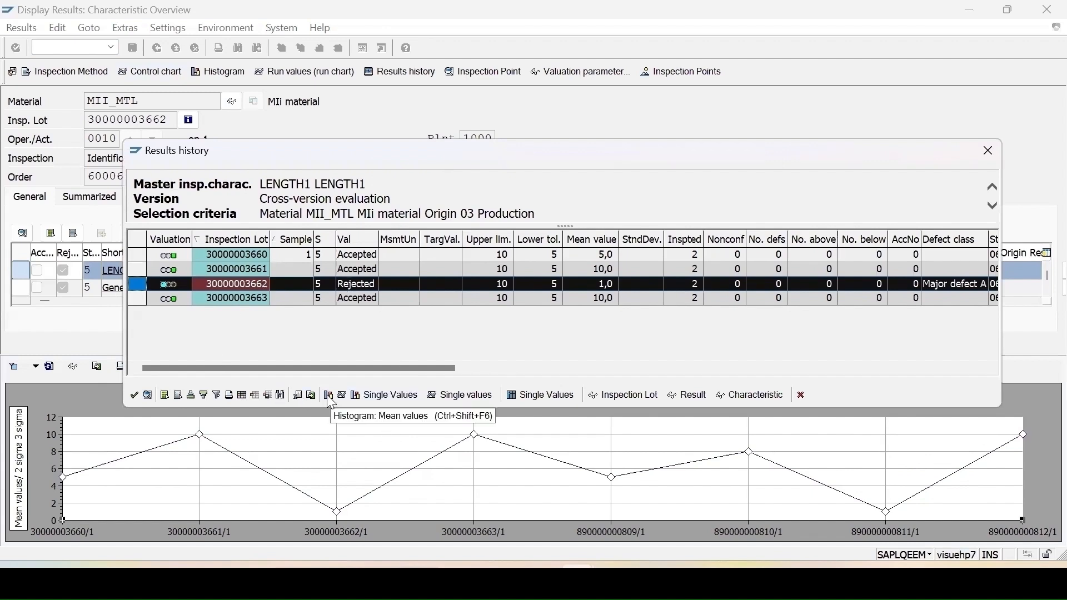
pyautogui.hotkey('ctrl', 'a')
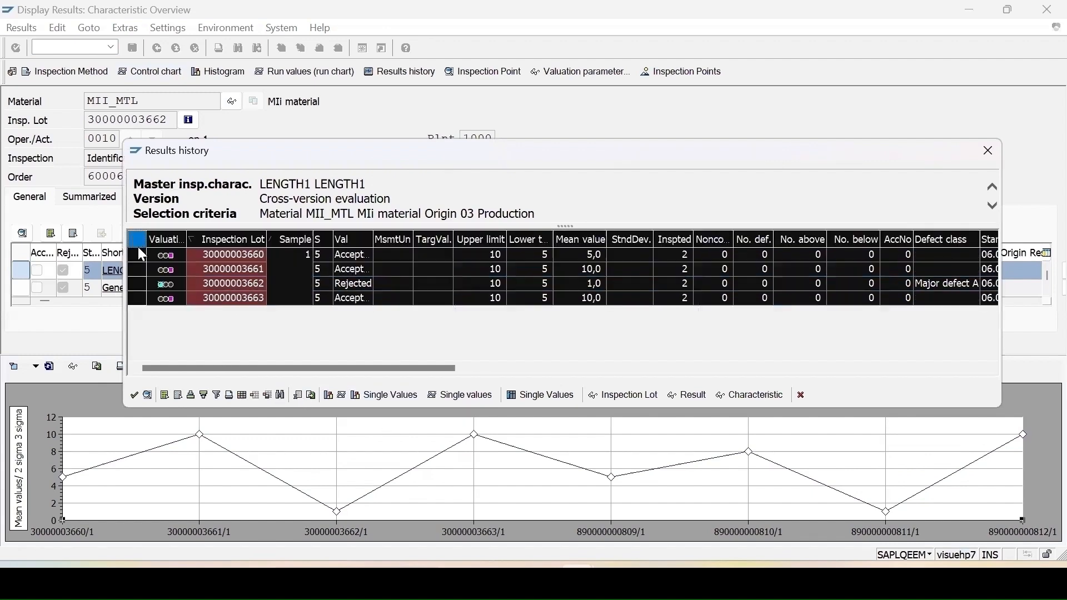
# Step: Show a histogram of LENGTH1 mean values with a normal distribution curve and capability statistics, then close them
pyautogui.click(328, 396)
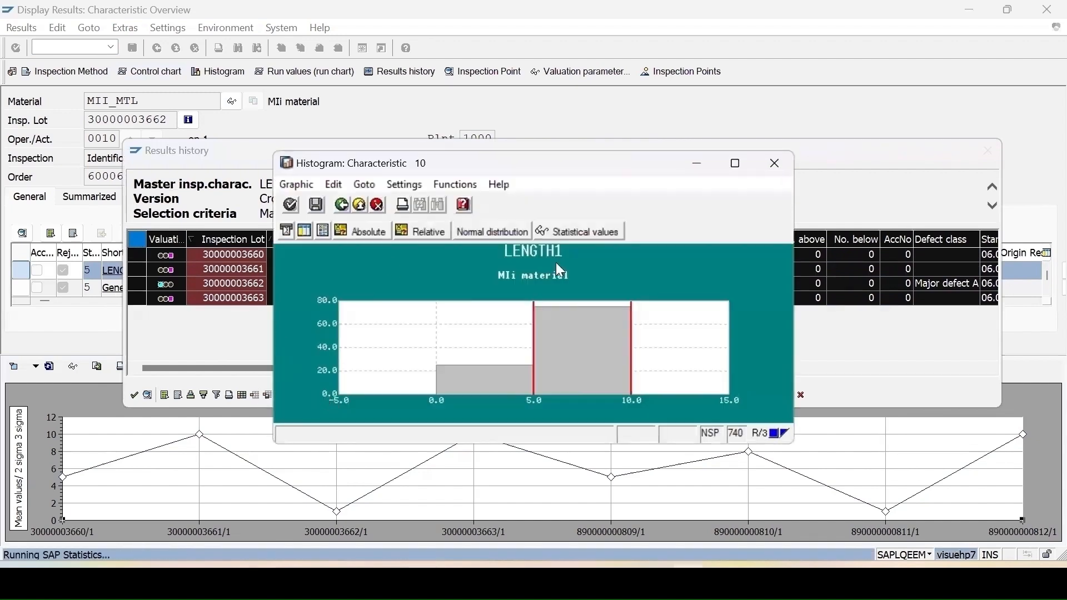
pyautogui.click(335, 185)
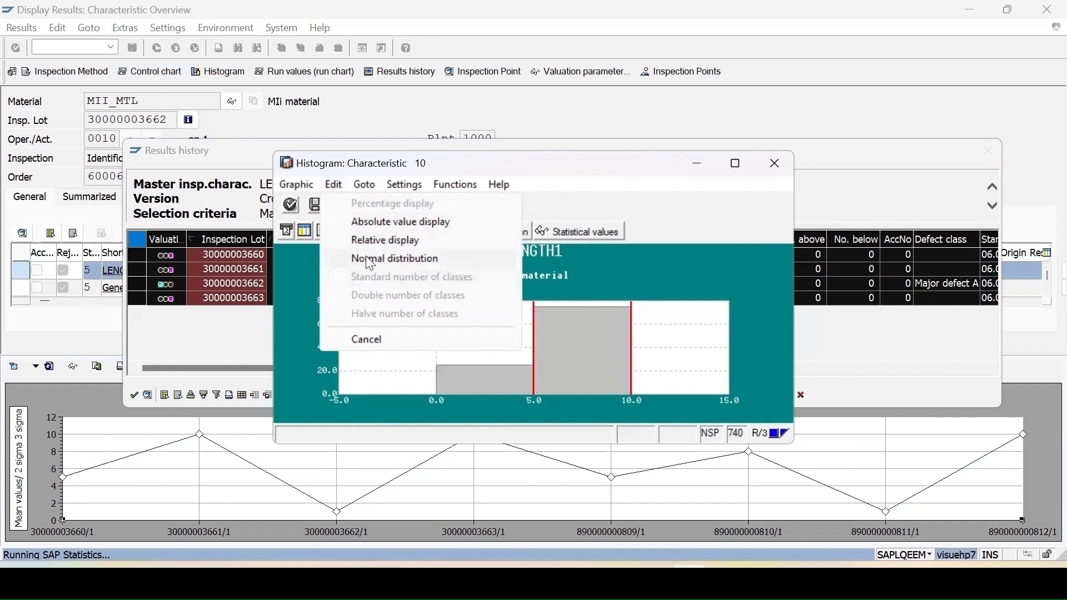
pyautogui.click(401, 260)
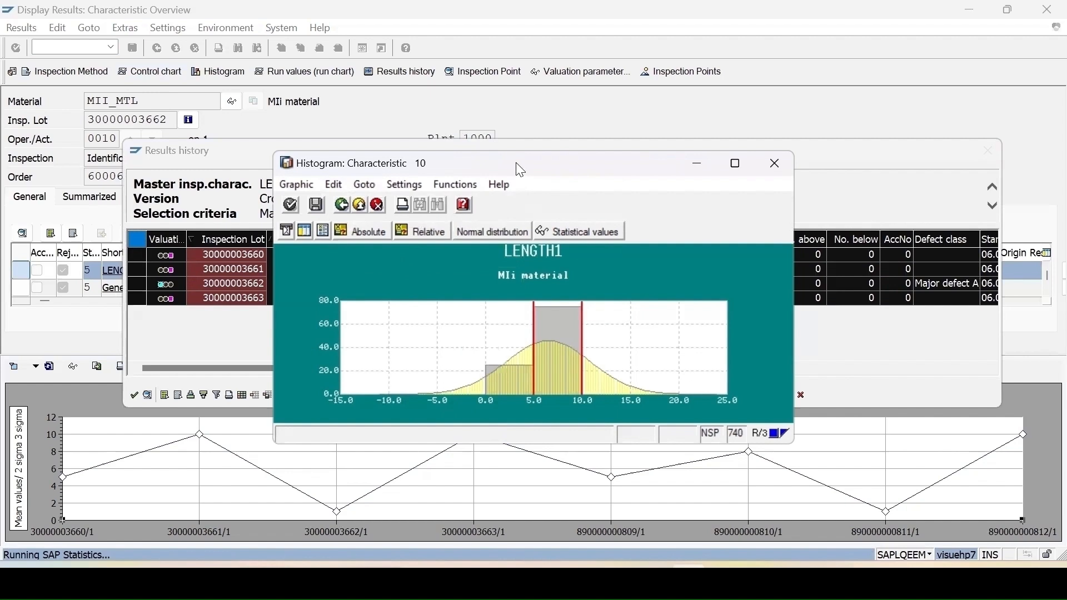
pyautogui.moveTo(521, 170); pyautogui.dragTo(652, 197)
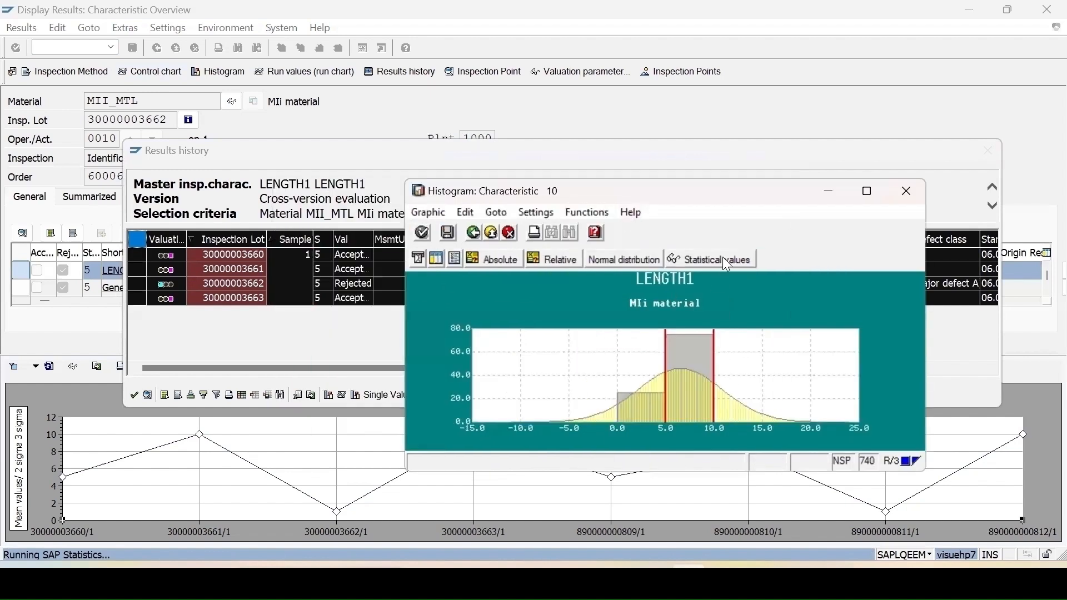
pyautogui.click(706, 259)
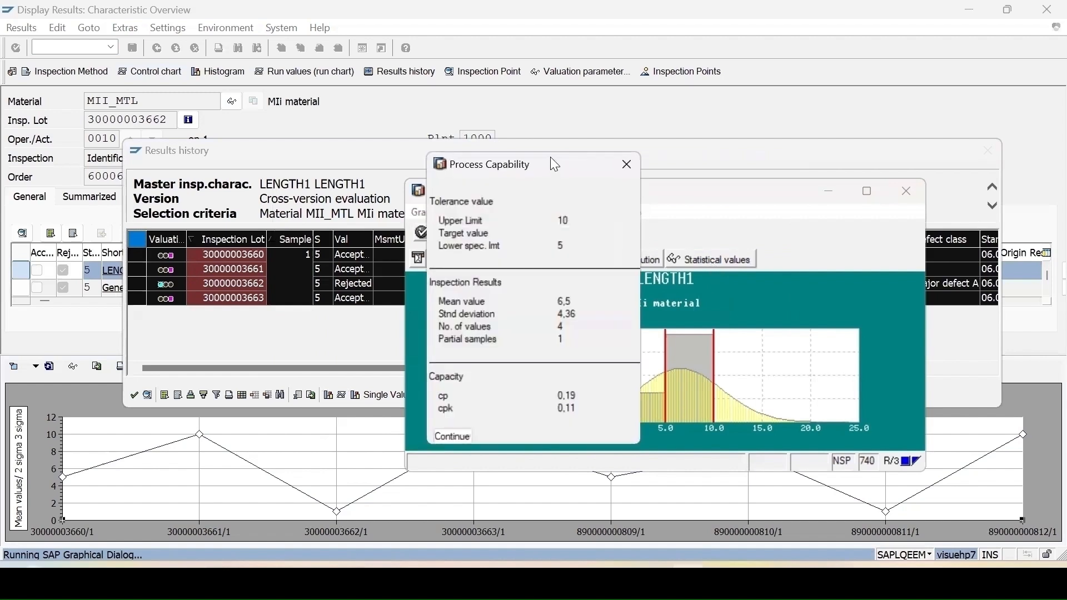
pyautogui.moveTo(551, 158); pyautogui.dragTo(407, 256)
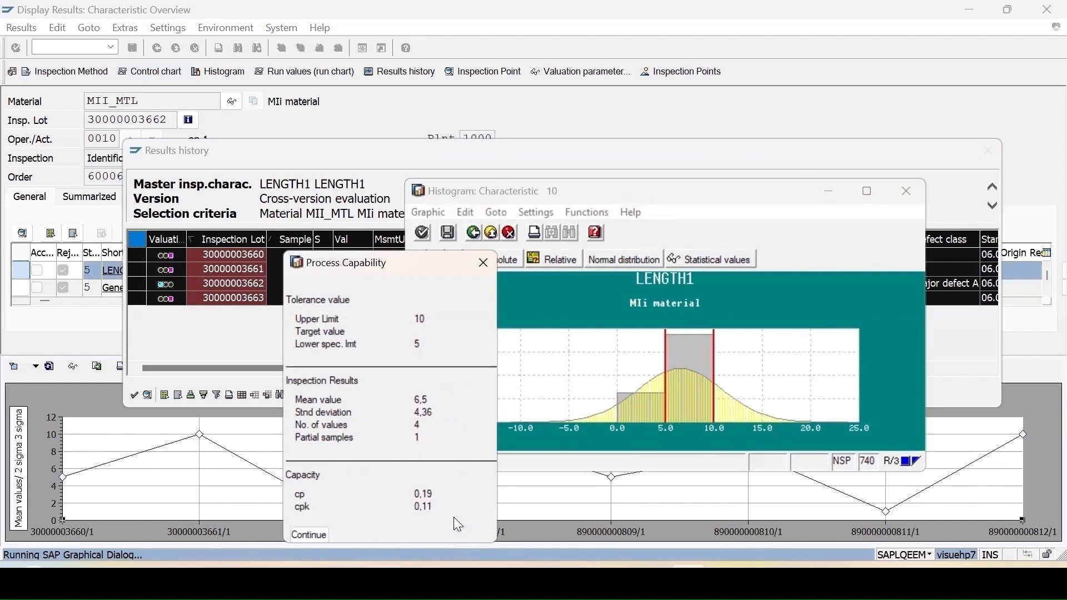
pyautogui.click(316, 535)
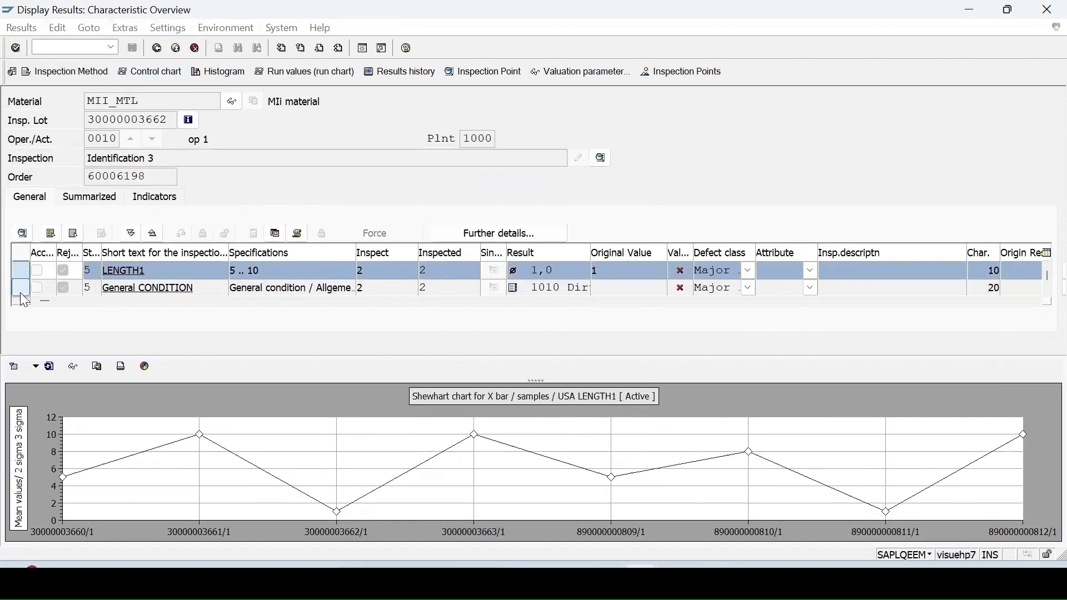
# Step: Show General CONDITION's control chart and process capability, then return to the lot worklist
pyautogui.keyDown('ctrl'); pyautogui.click(21, 292); pyautogui.keyUp('ctrl')
pyautogui.keyDown('ctrl'); pyautogui.click(21, 270); pyautogui.keyUp('ctrl')
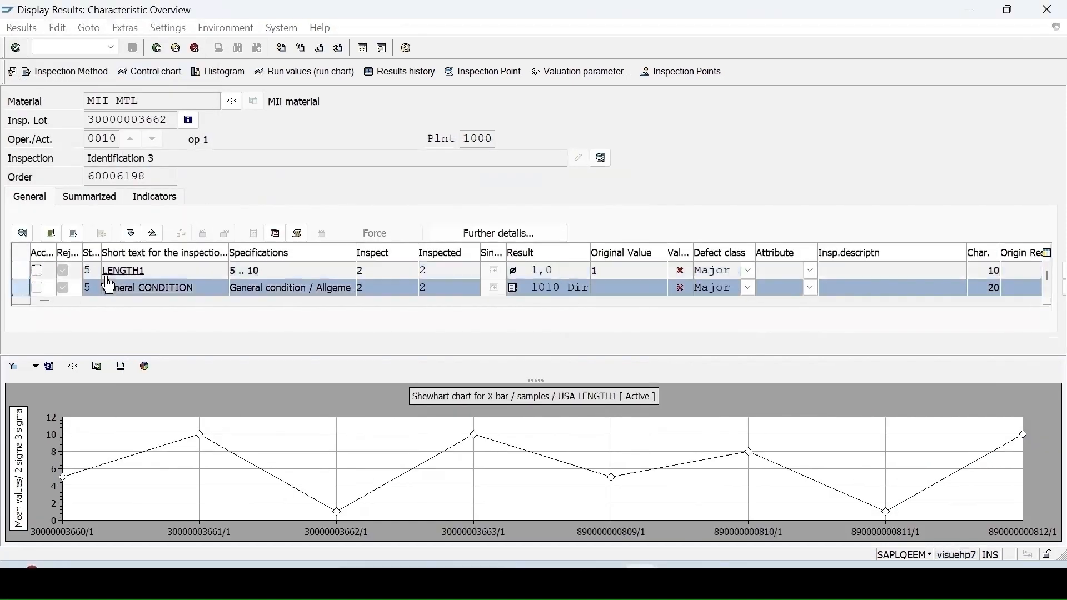
pyautogui.click(143, 70)
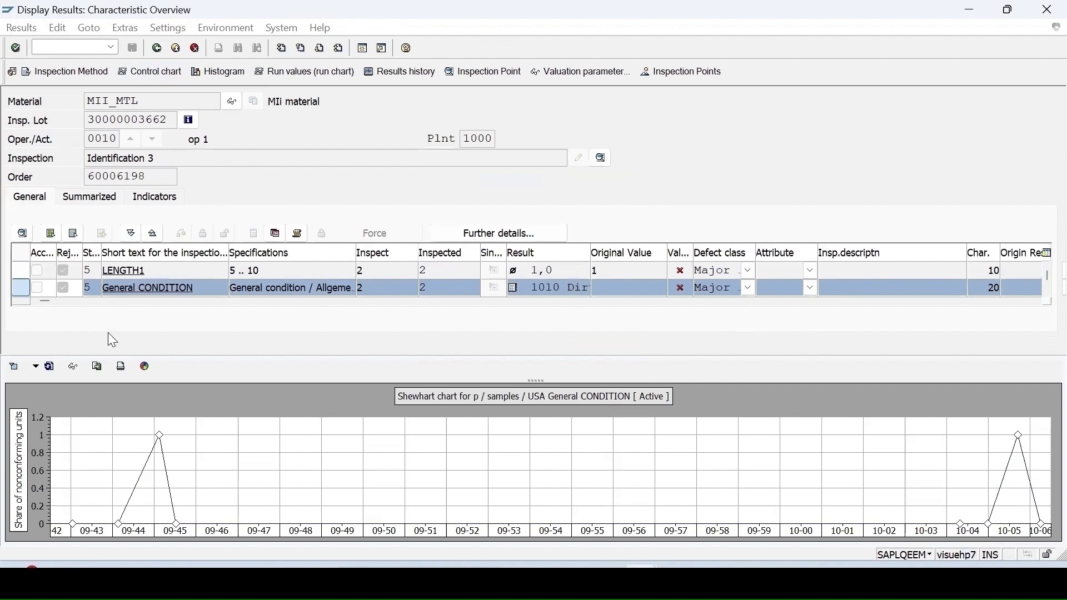
pyautogui.click(73, 368)
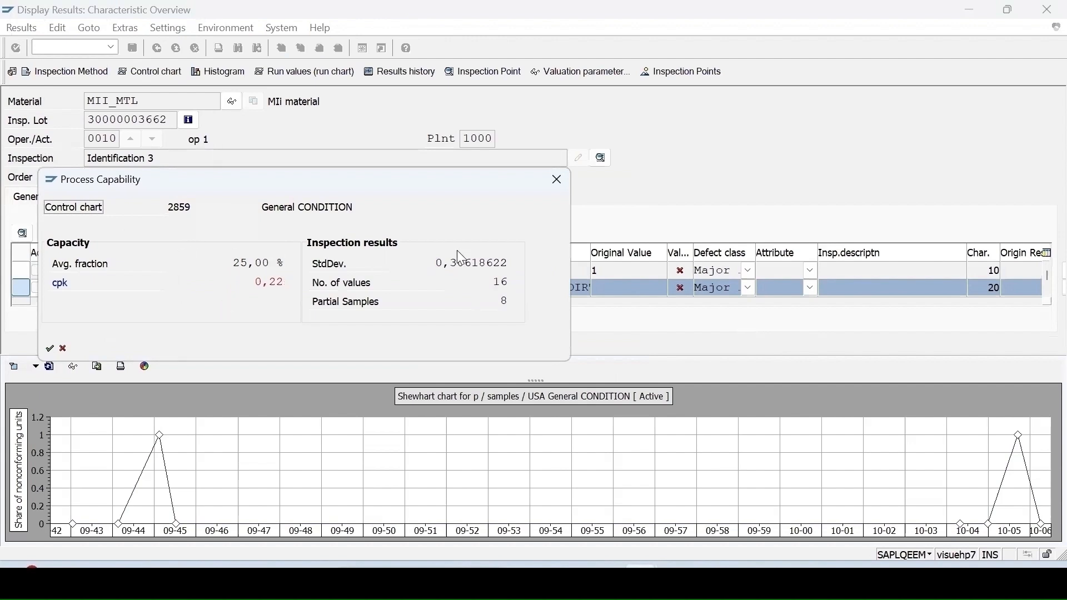
pyautogui.click(557, 179)
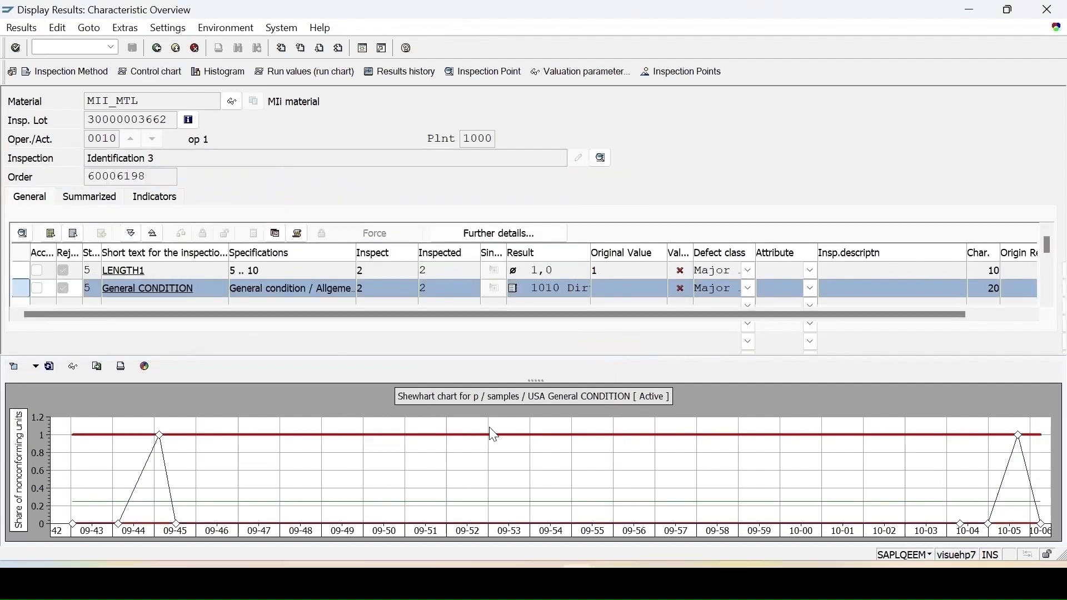
pyautogui.click(157, 48)
pyautogui.write('/nqgc1')
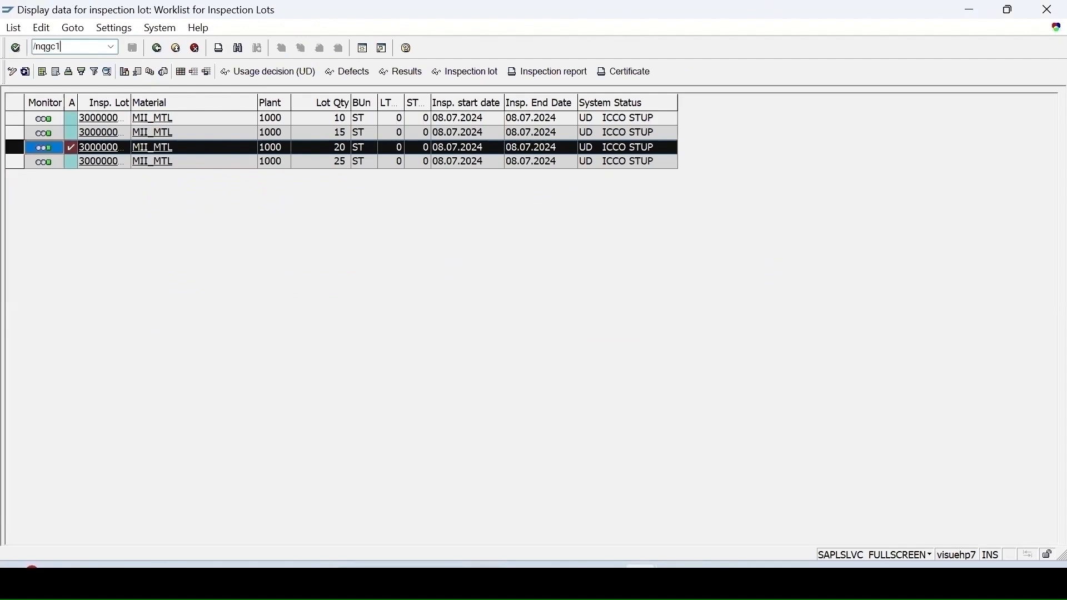
# Step: In QGC1, list control charts for origin 03 lots of material MII_MTL
pyautogui.press('Return')
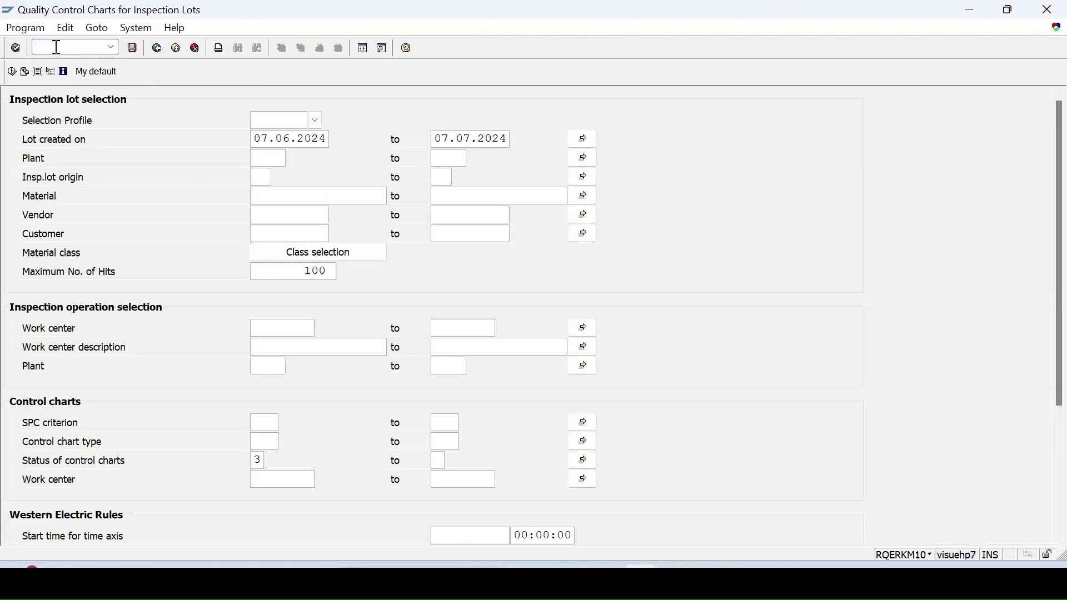
pyautogui.click(261, 177)
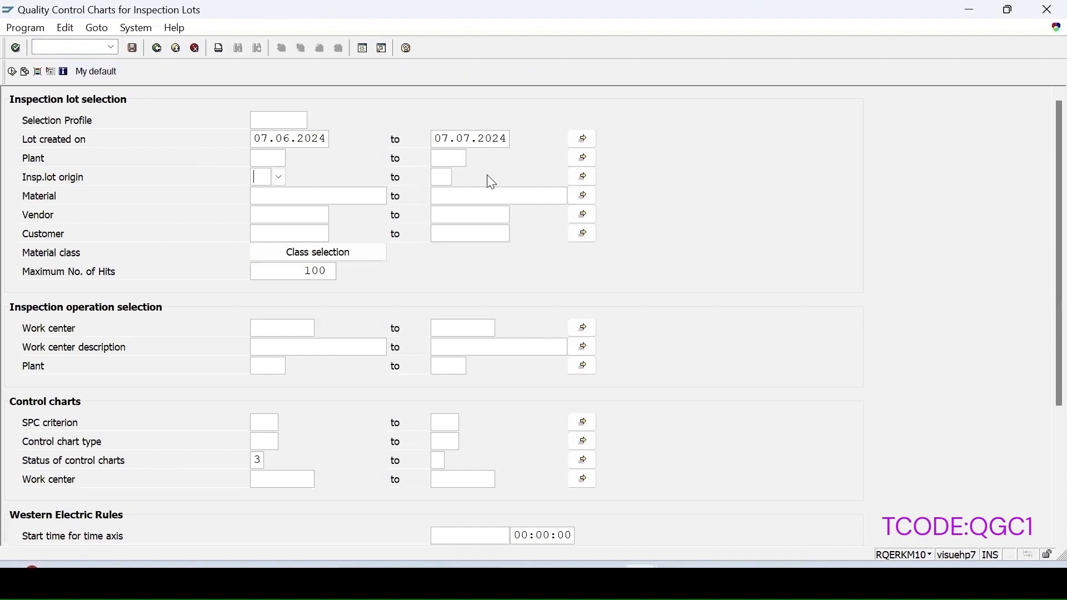
pyautogui.write('03')
pyautogui.click(268, 206)
pyautogui.write('MII_MTL')
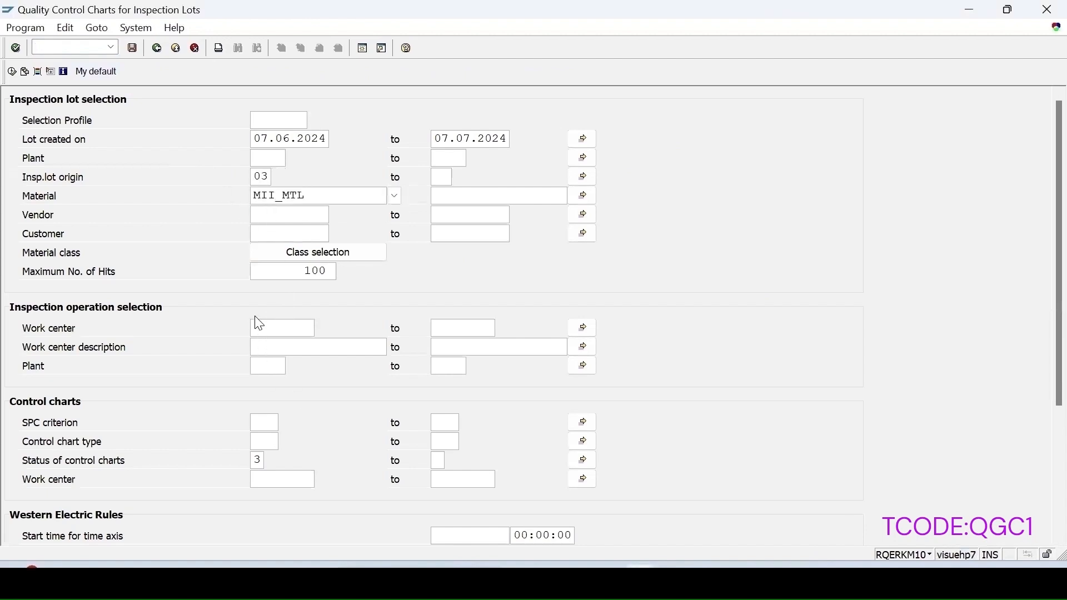
pyautogui.click(12, 72)
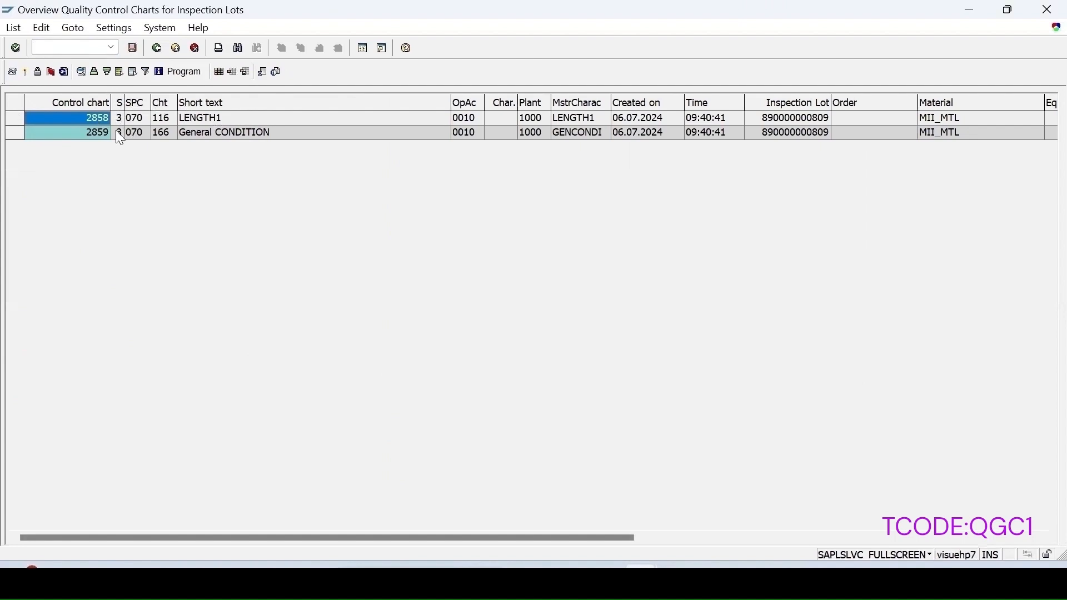
# Step: Display chart 2858, then the General CONDITION p chart 2859
pyautogui.click(12, 71)
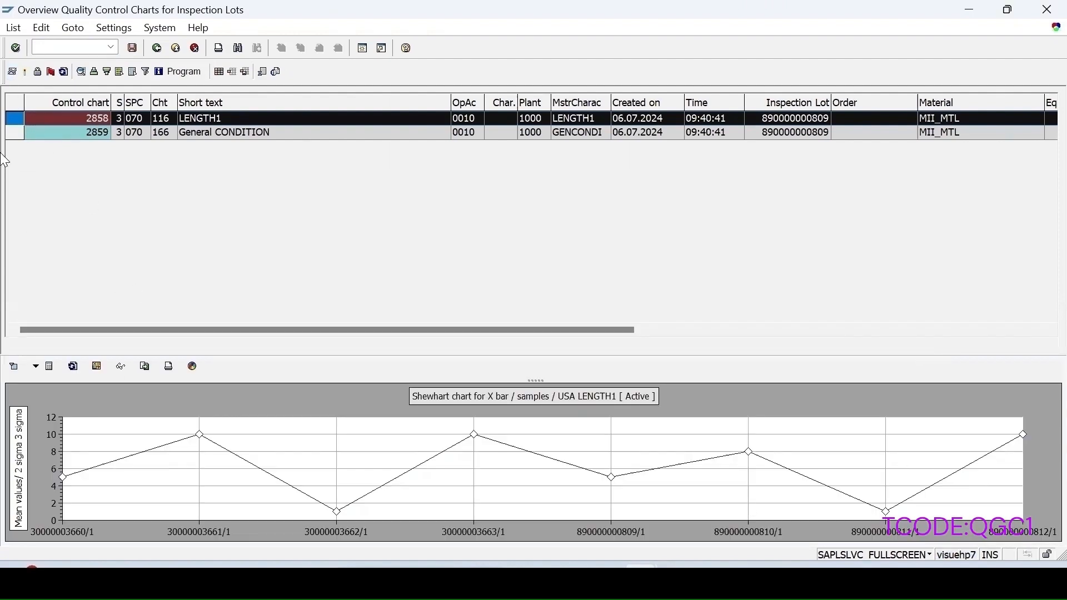
pyautogui.click(16, 132)
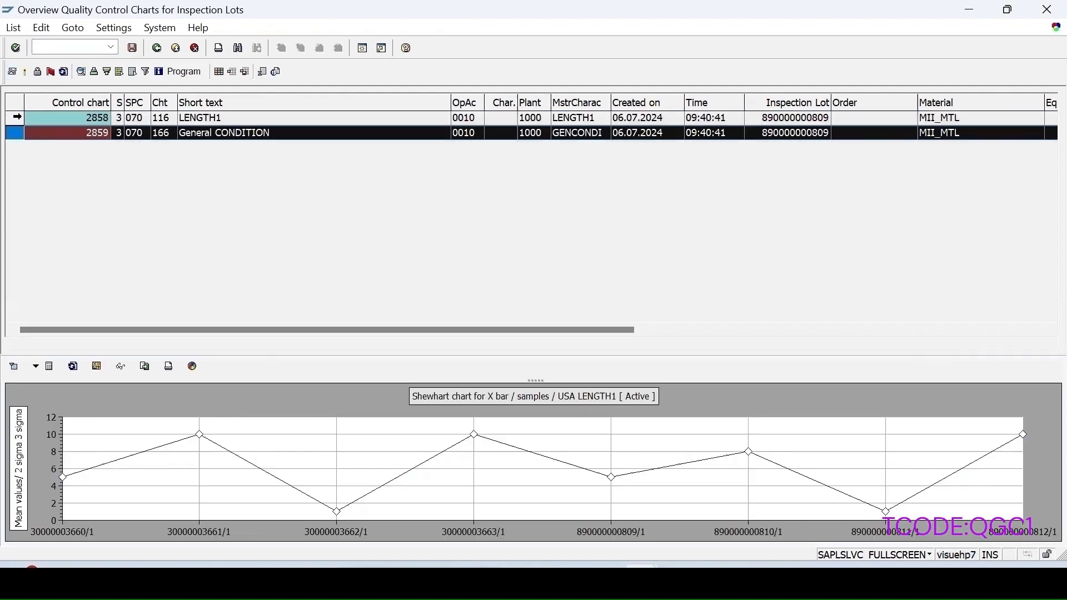
pyautogui.click(13, 76)
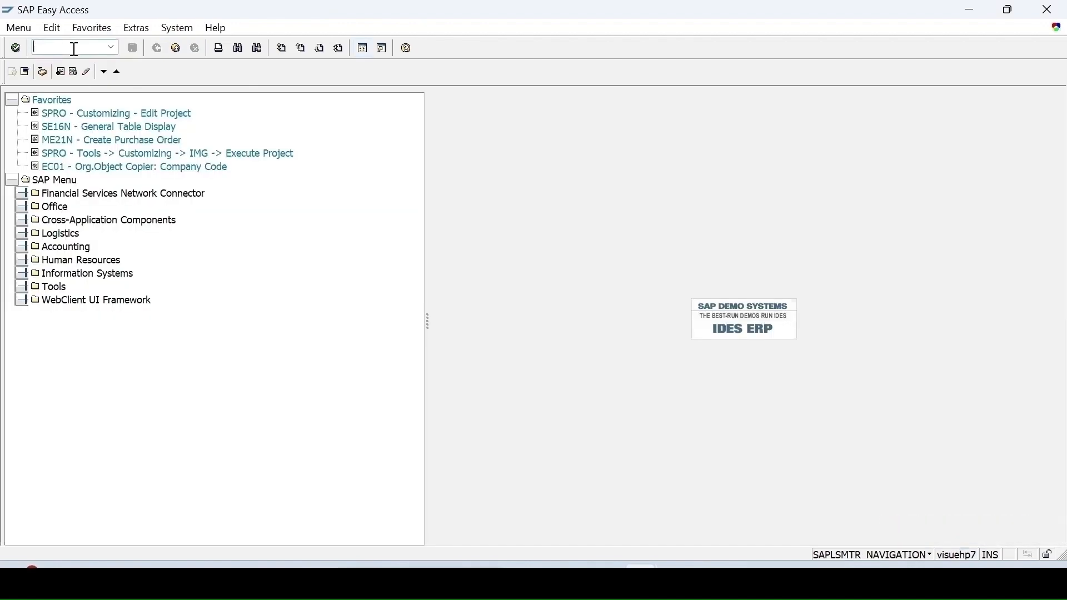
# Step: In QGC3, list LENGTH1 control charts for plant 1000 (2856, 2858) and display chart 2858's X-bar chart
pyautogui.write('qgc3')
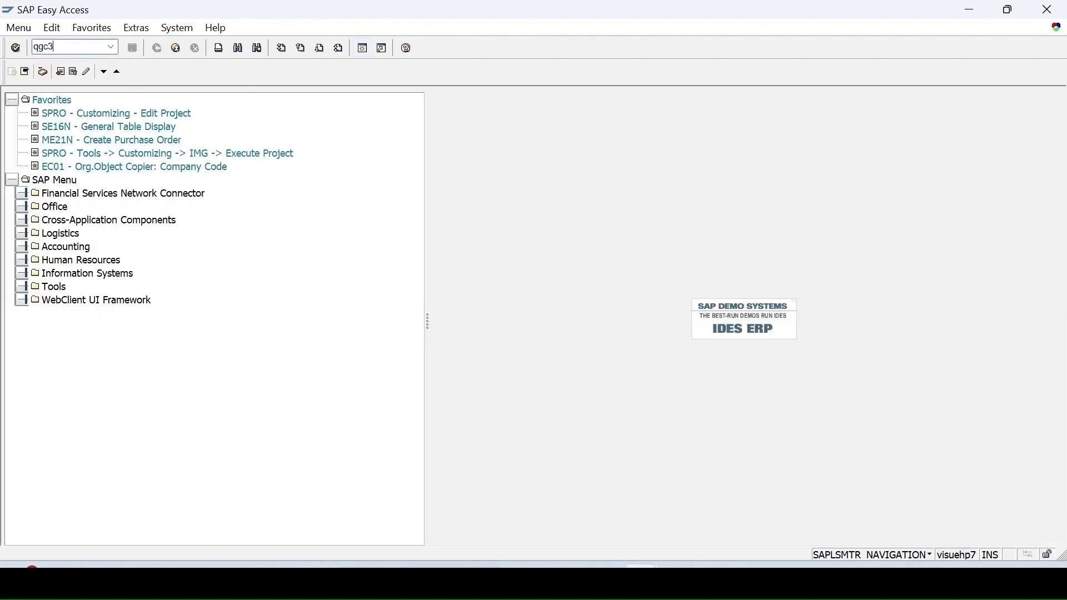
pyautogui.press('Return')
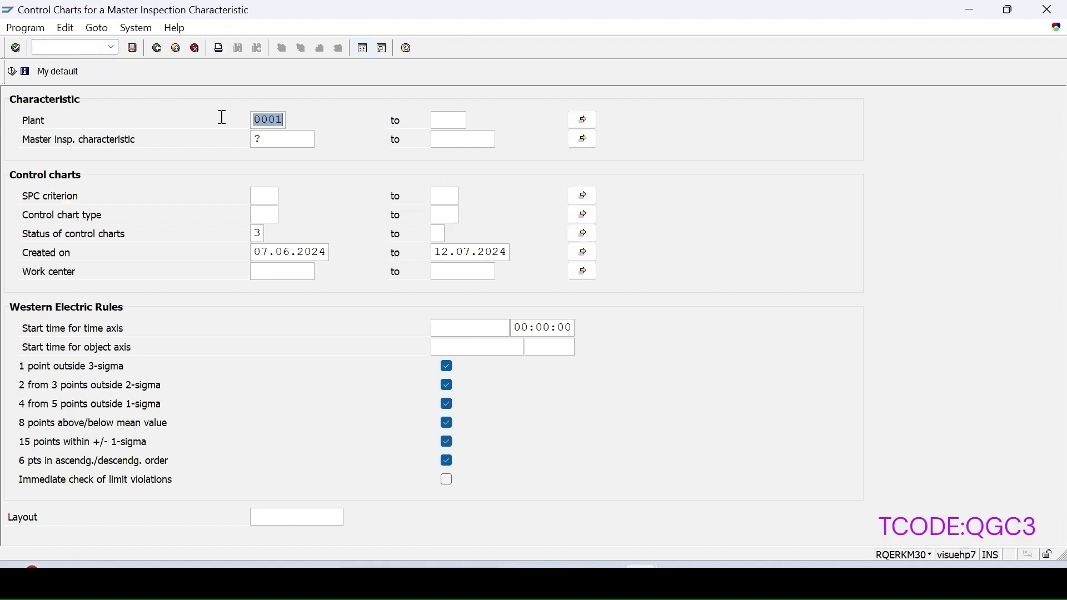
pyautogui.write('1000')
pyautogui.click(274, 138)
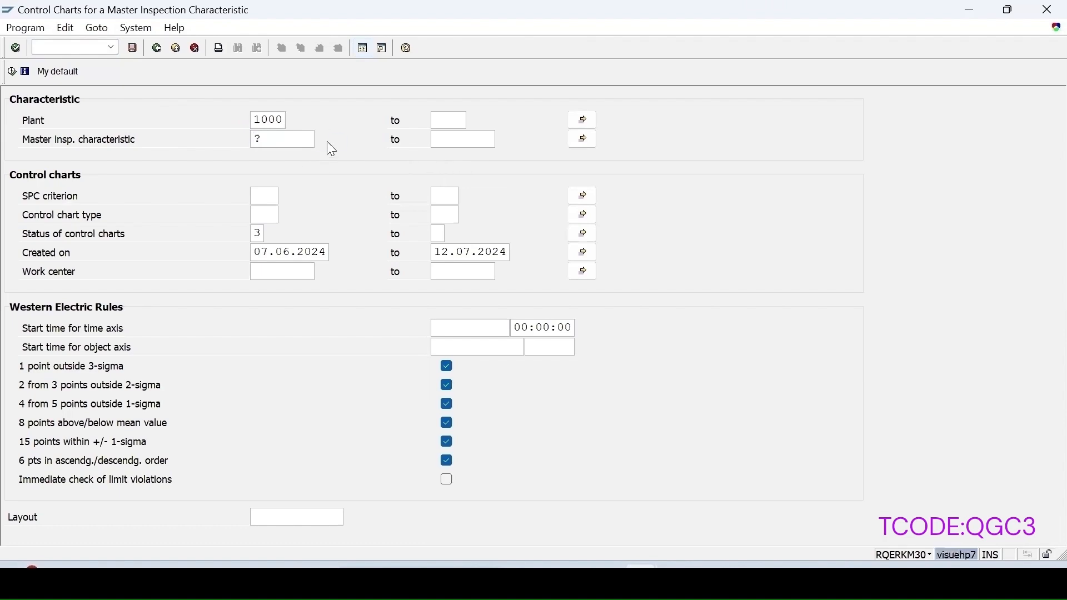
pyautogui.press('F4')
pyautogui.press('Return')
pyautogui.doubleClick(386, 294)
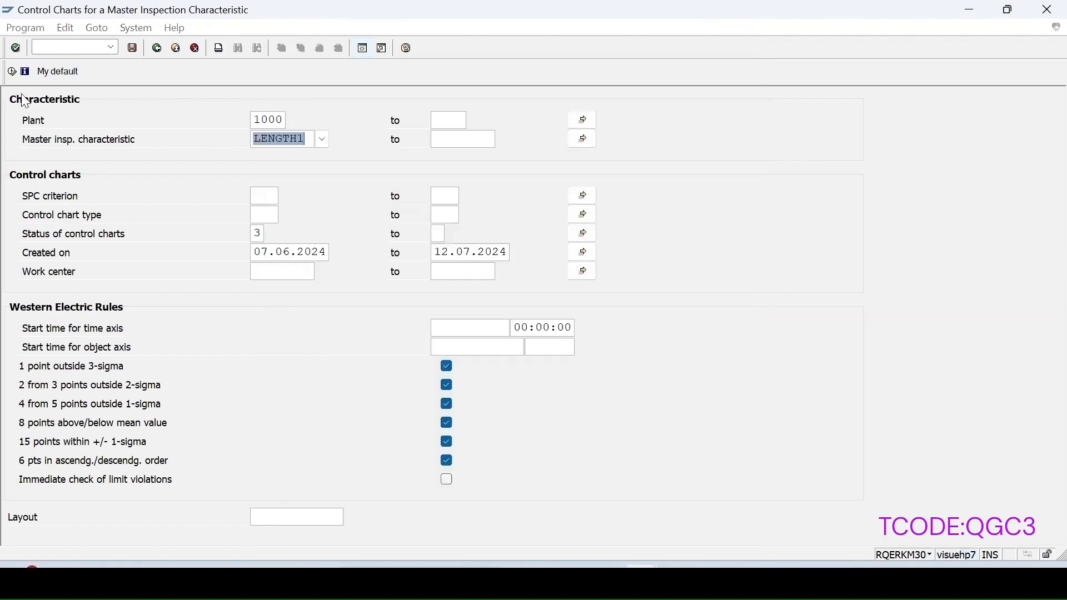
pyautogui.click(11, 71)
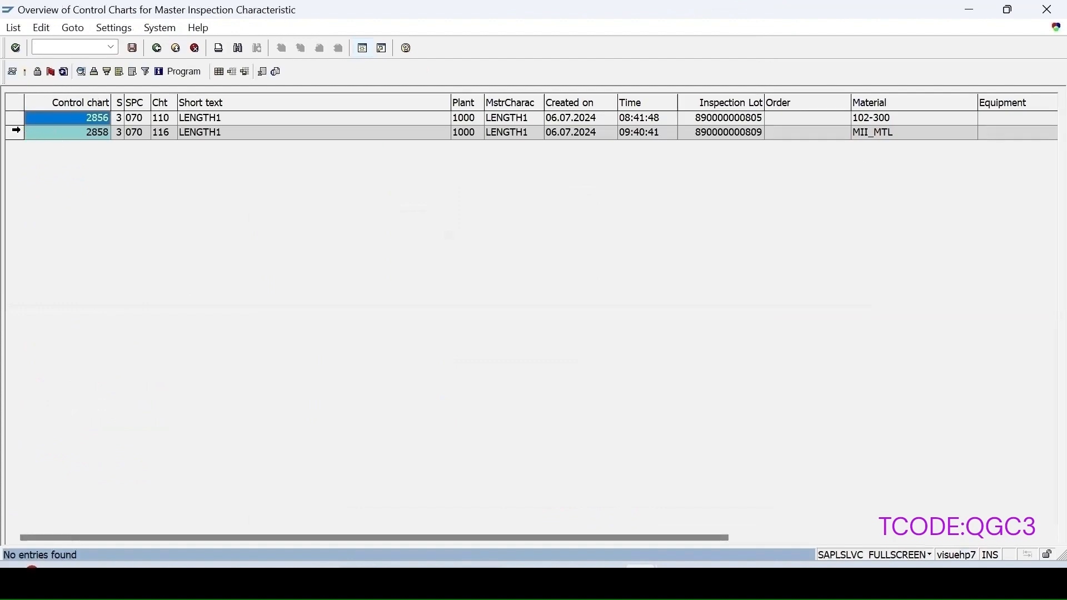
pyautogui.click(16, 131)
pyautogui.click(12, 73)
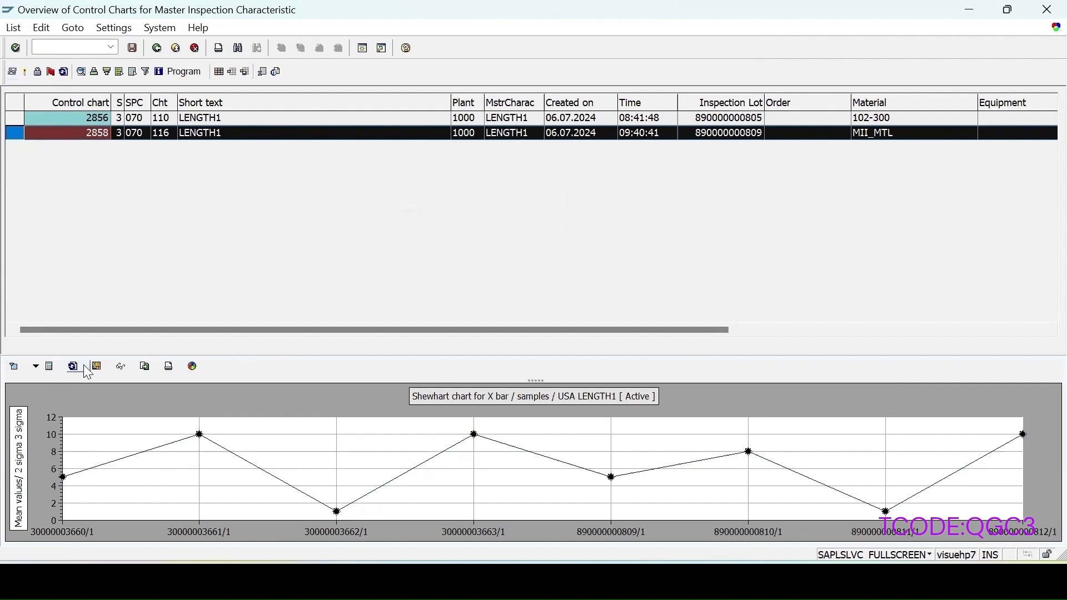
# Step: Calculate the control limits for chart 2858 and apply them to the chart
pyautogui.click(104, 368)
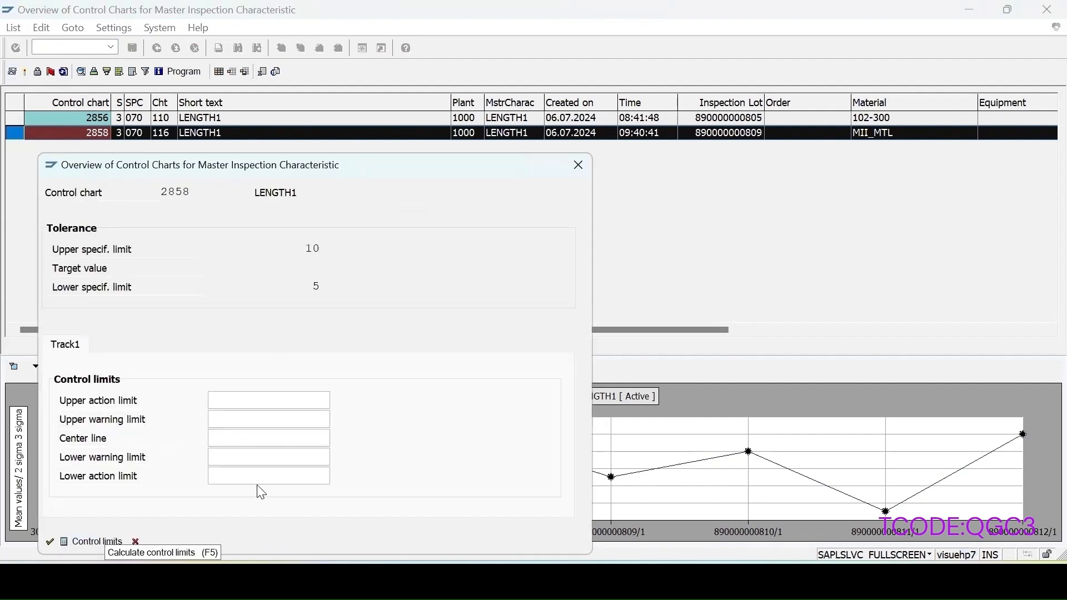
pyautogui.click(102, 546)
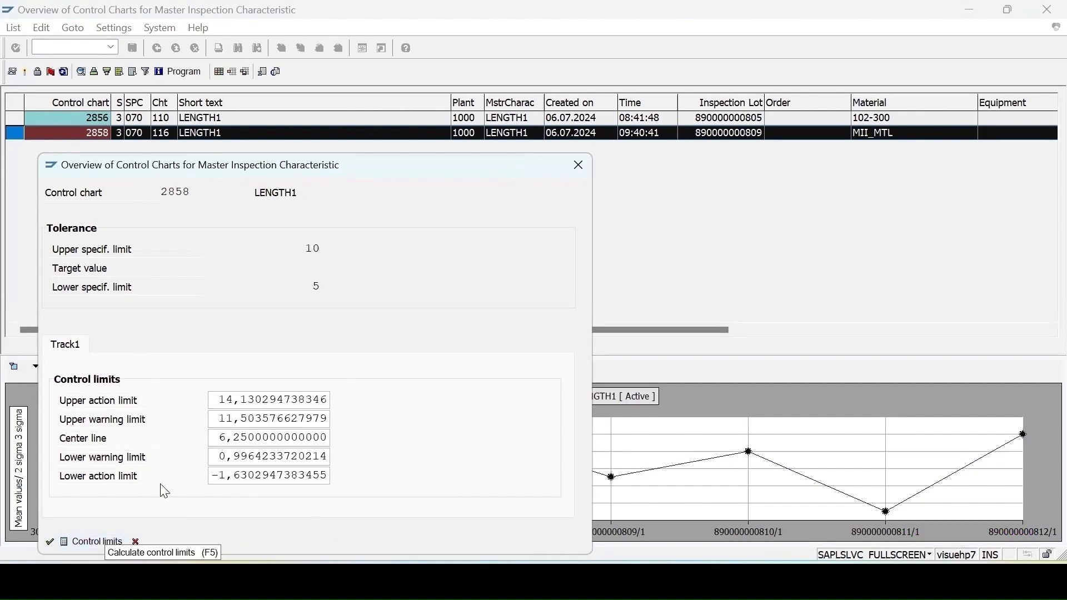
pyautogui.click(49, 542)
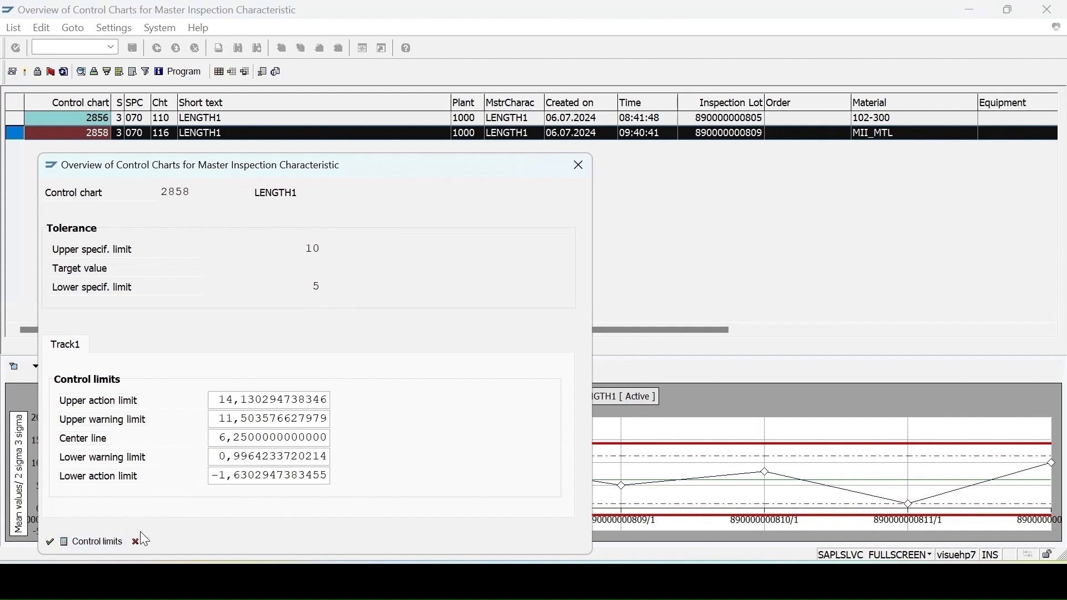
pyautogui.click(50, 542)
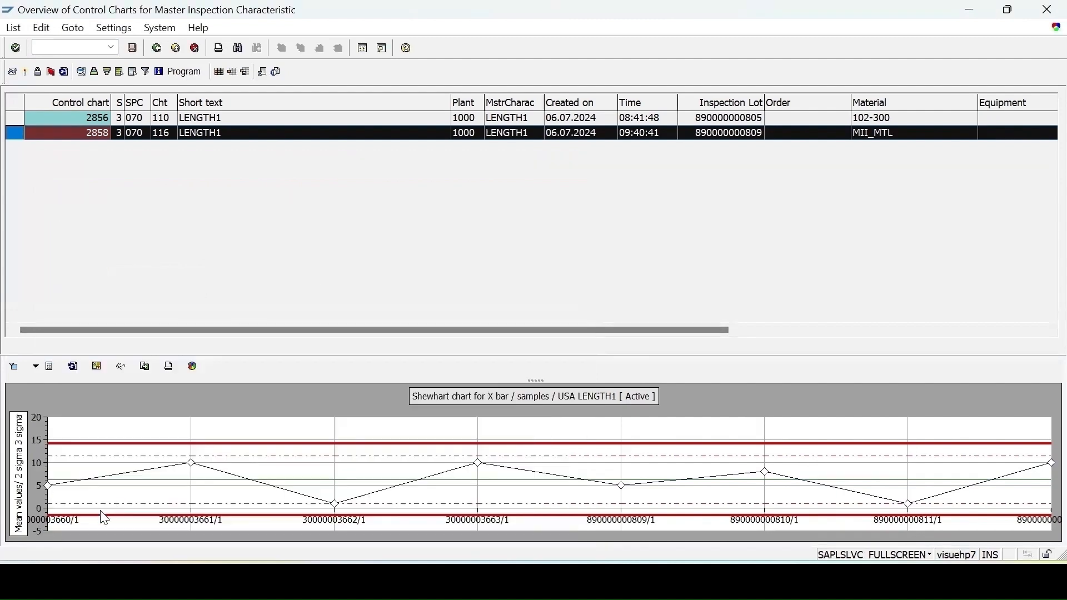
# Step: Inspect the centre line, upper and lower action limits, and the mean-value data point reading 10
pyautogui.click(111, 481)
pyautogui.click(208, 445)
pyautogui.click(204, 518)
pyautogui.click(114, 480)
pyautogui.moveTo(164, 488)
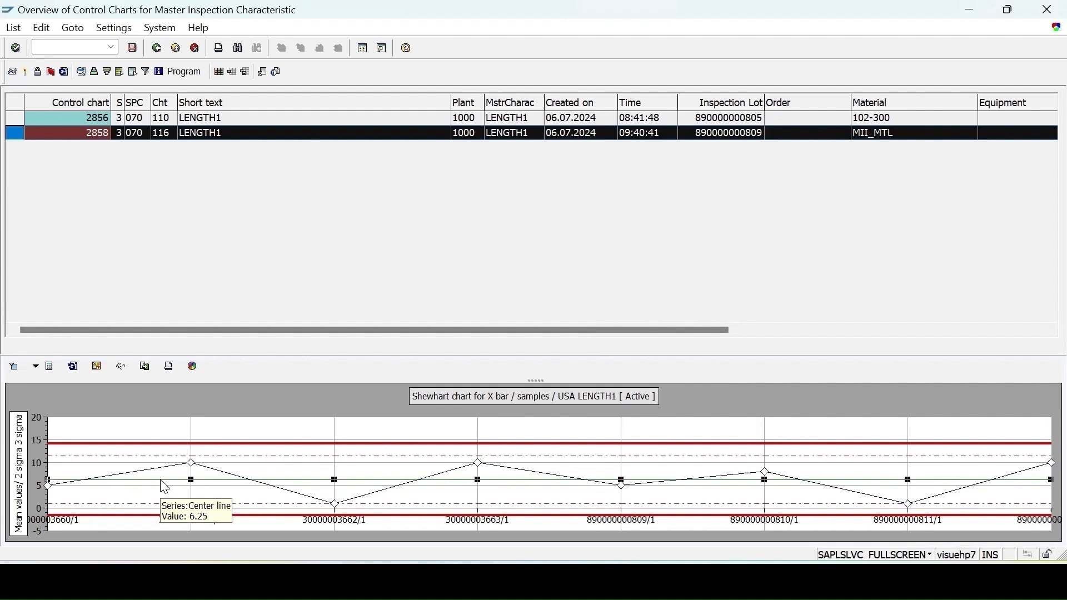
pyautogui.click(160, 480)
pyautogui.click(192, 467)
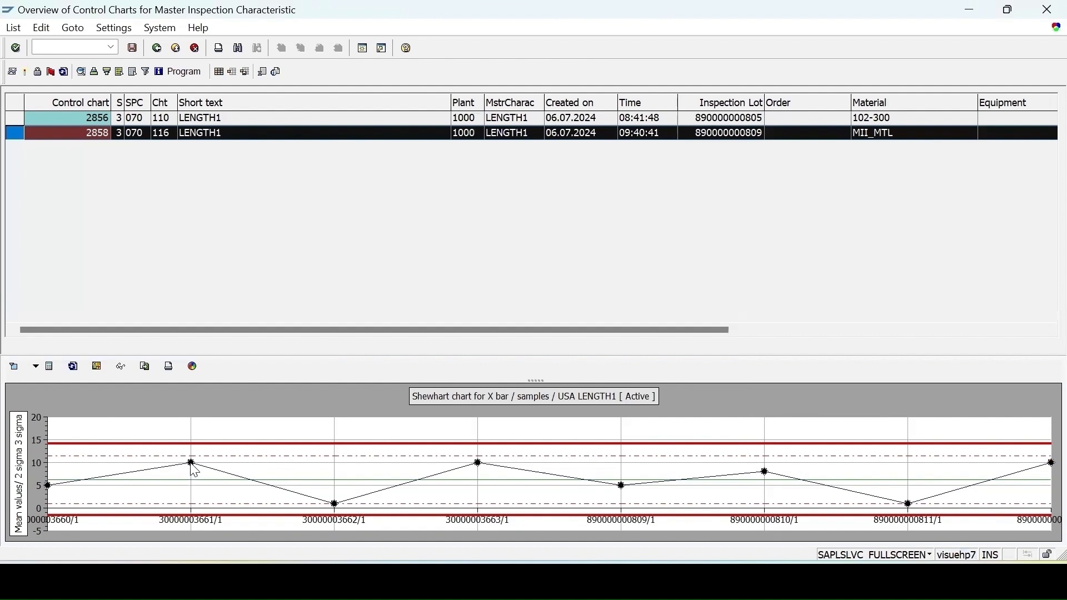
pyautogui.click(191, 466)
pyautogui.click(191, 466)
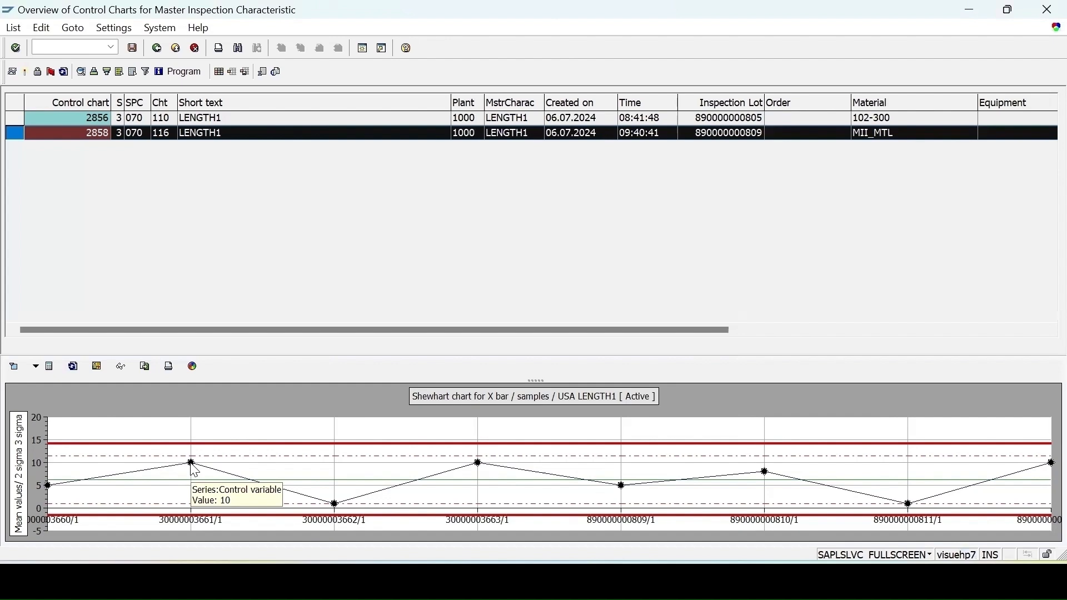
pyautogui.click(192, 467)
pyautogui.click(194, 470)
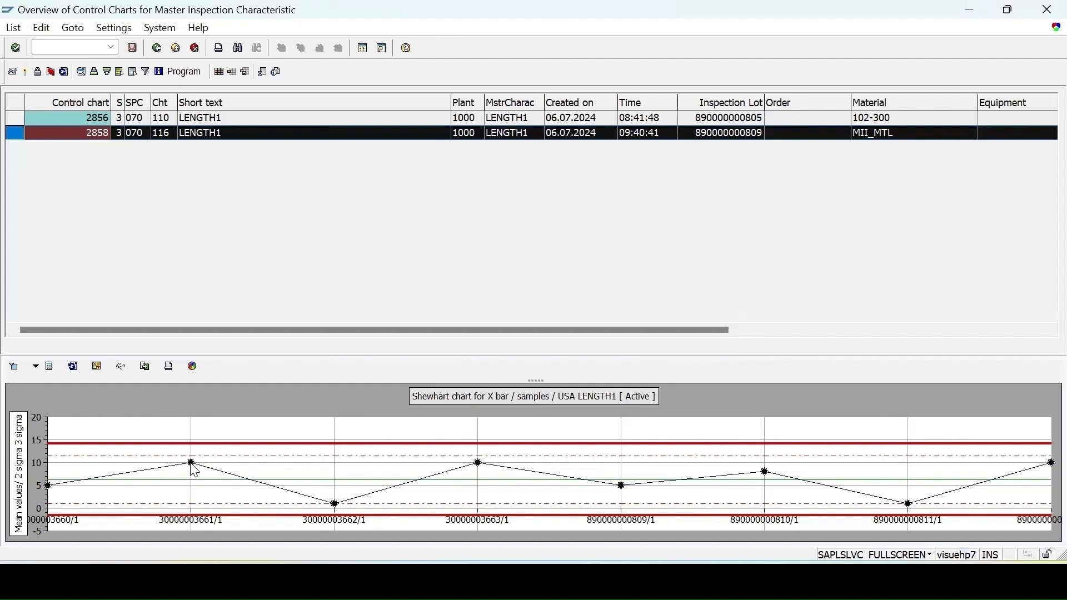
# Step: Label the X-bar mean-value series points with their values
pyautogui.moveTo(195, 472)
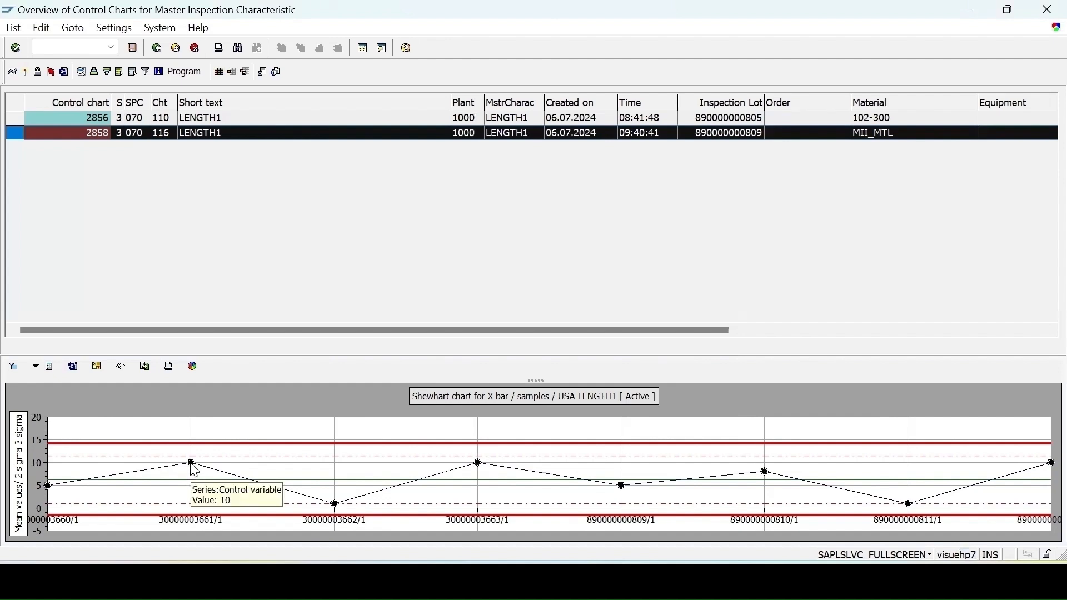
pyautogui.doubleClick(194, 471)
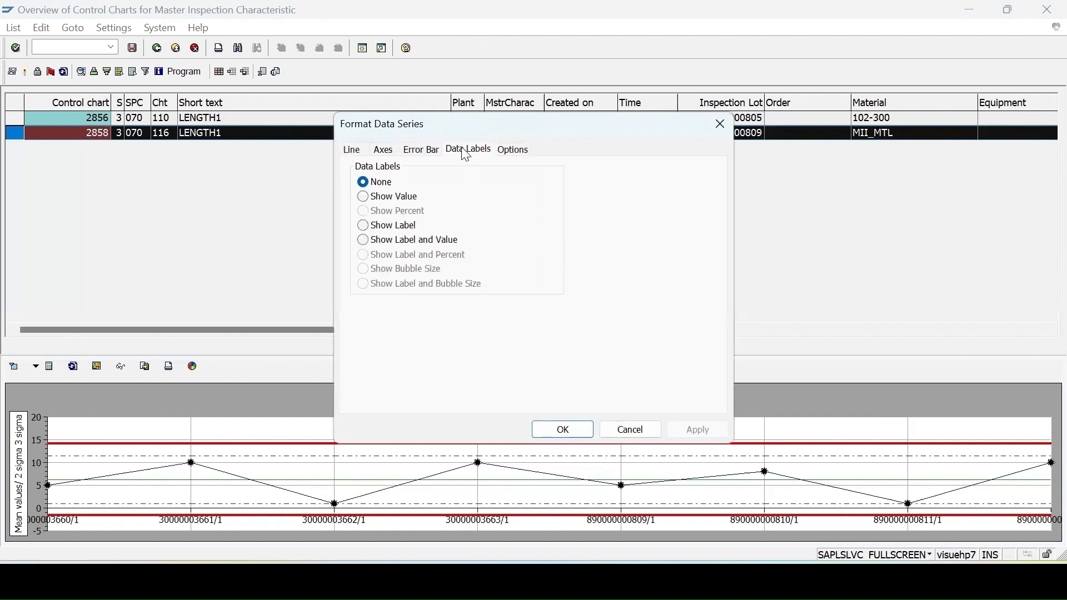
pyautogui.click(389, 198)
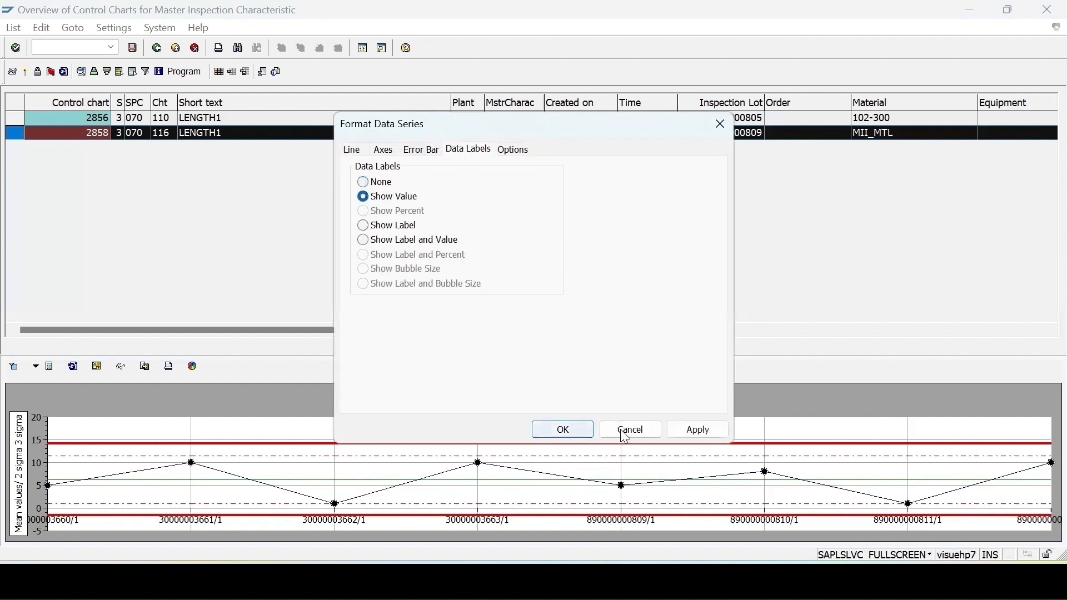
pyautogui.click(695, 430)
pyautogui.click(563, 430)
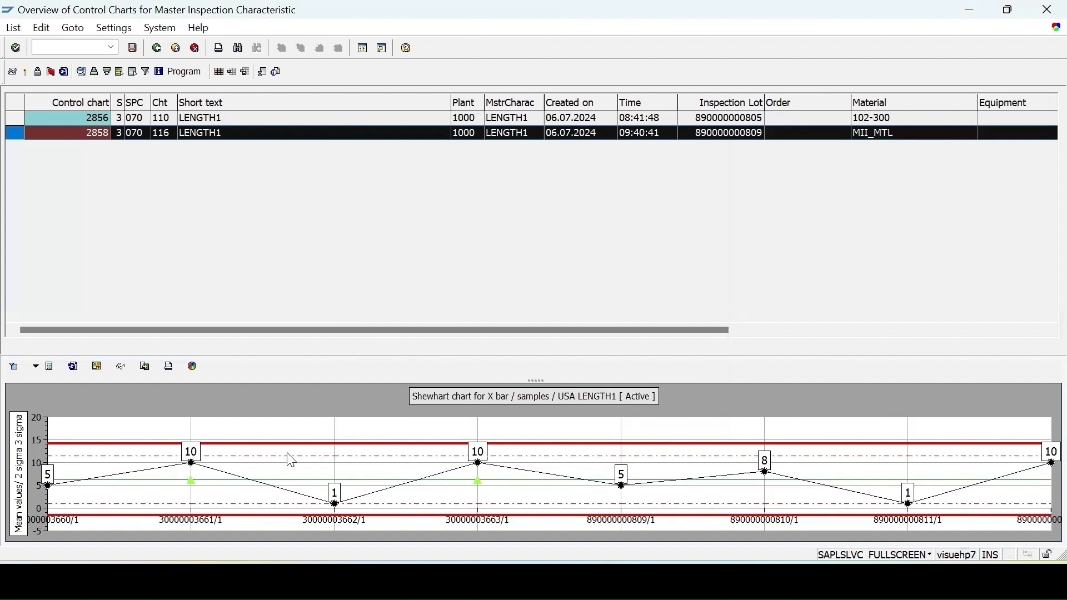
# Step: Recolour the centre line orange-red and show chart 2858's process capability (cp 0,22, cpk 0,11)
pyautogui.click(207, 482)
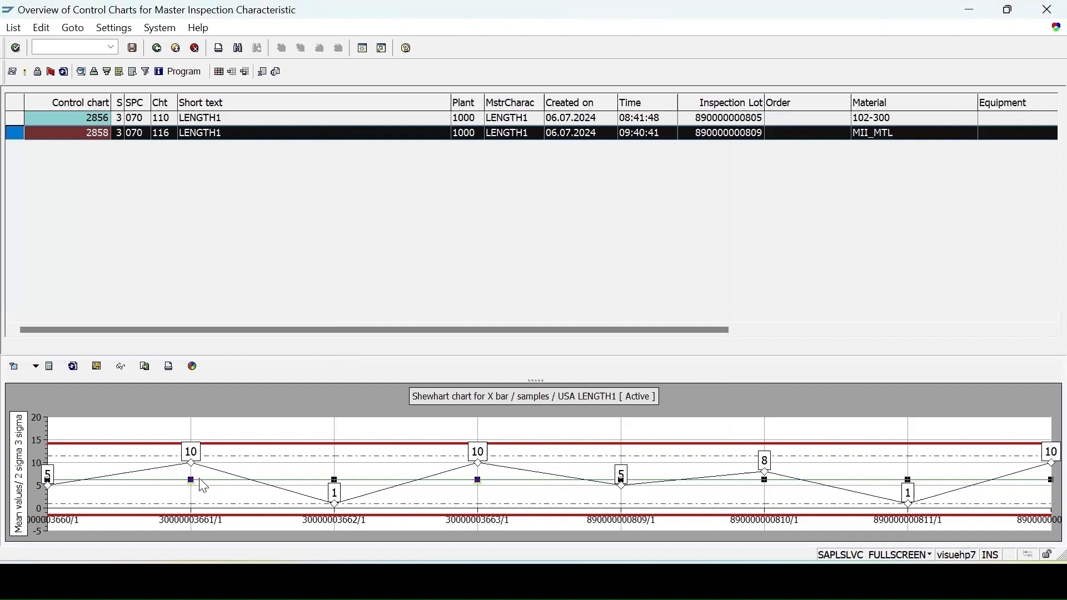
pyautogui.doubleClick(205, 487)
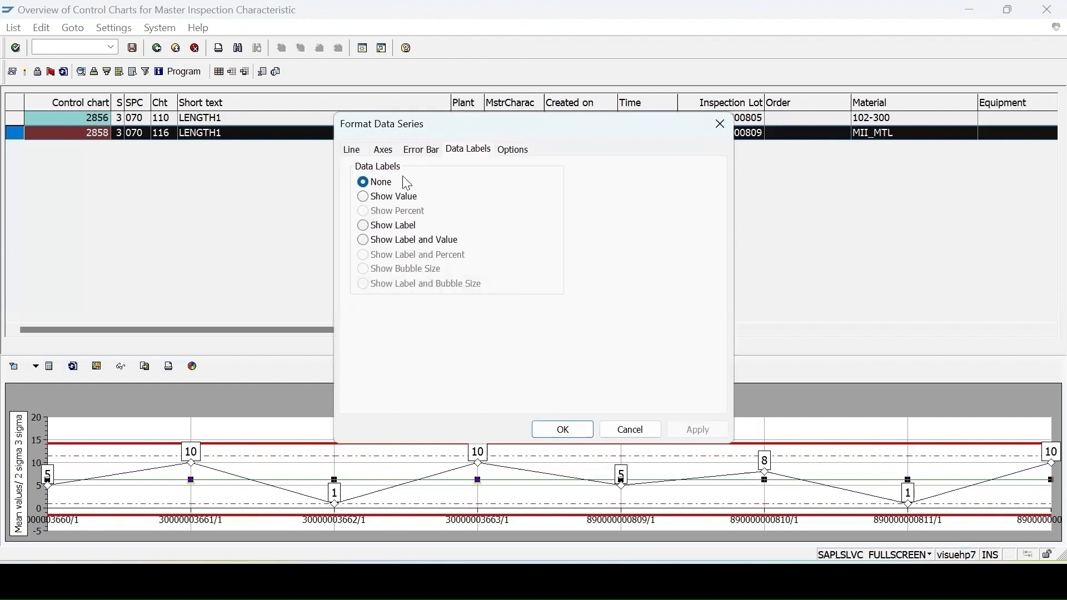
pyautogui.click(353, 151)
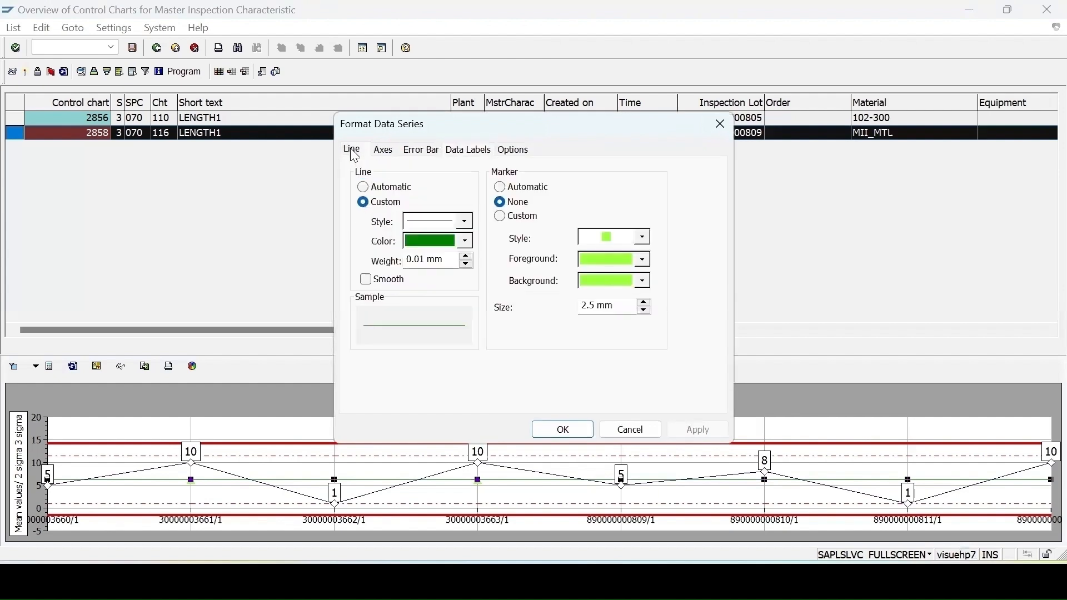
pyautogui.click(431, 241)
pyautogui.click(430, 349)
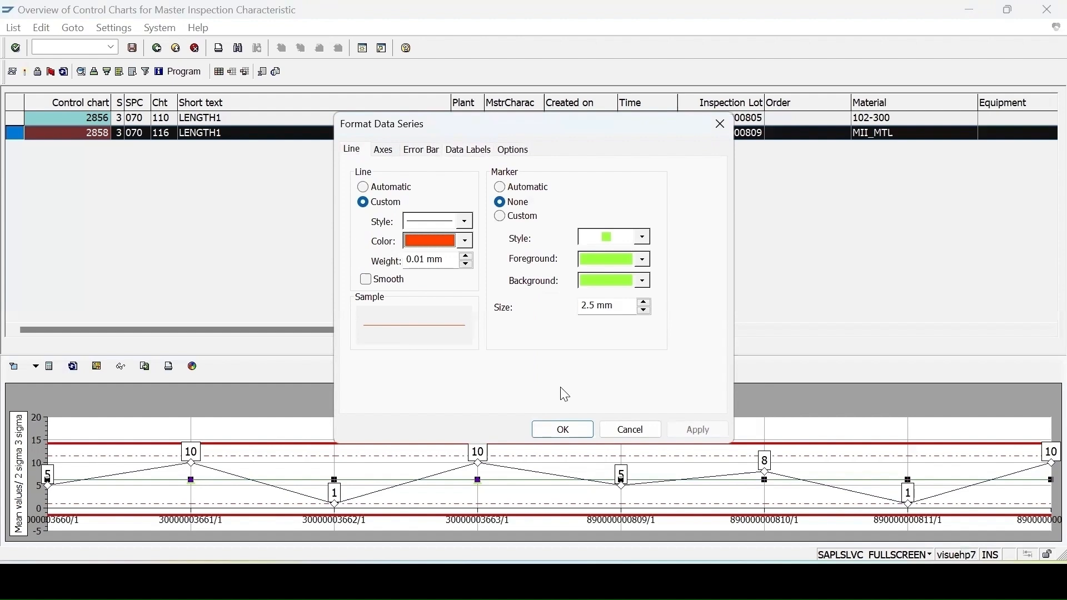
pyautogui.click(699, 430)
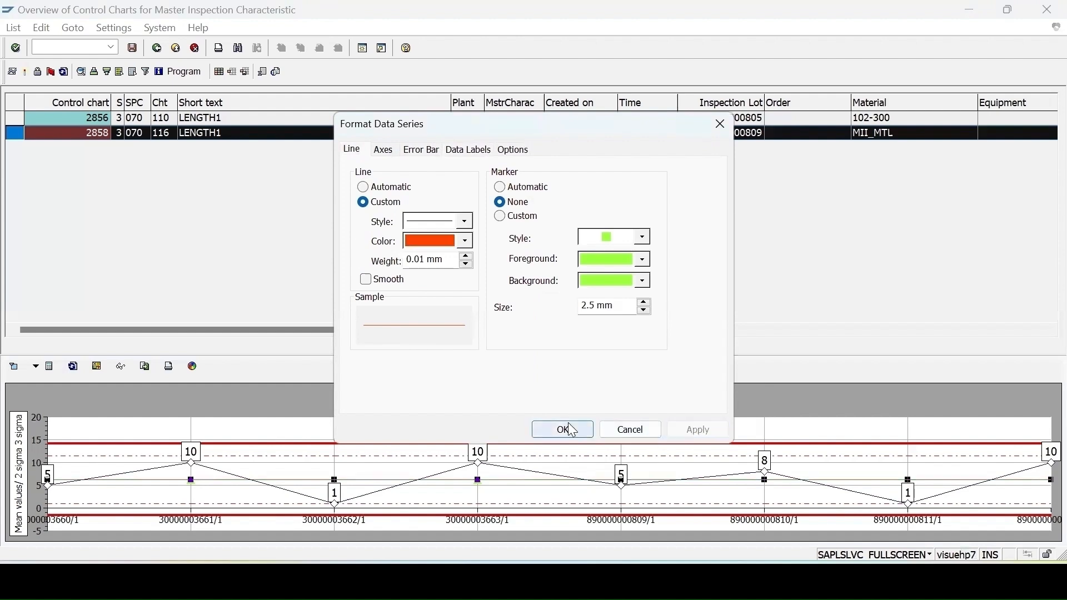
pyautogui.click(566, 430)
pyautogui.click(122, 367)
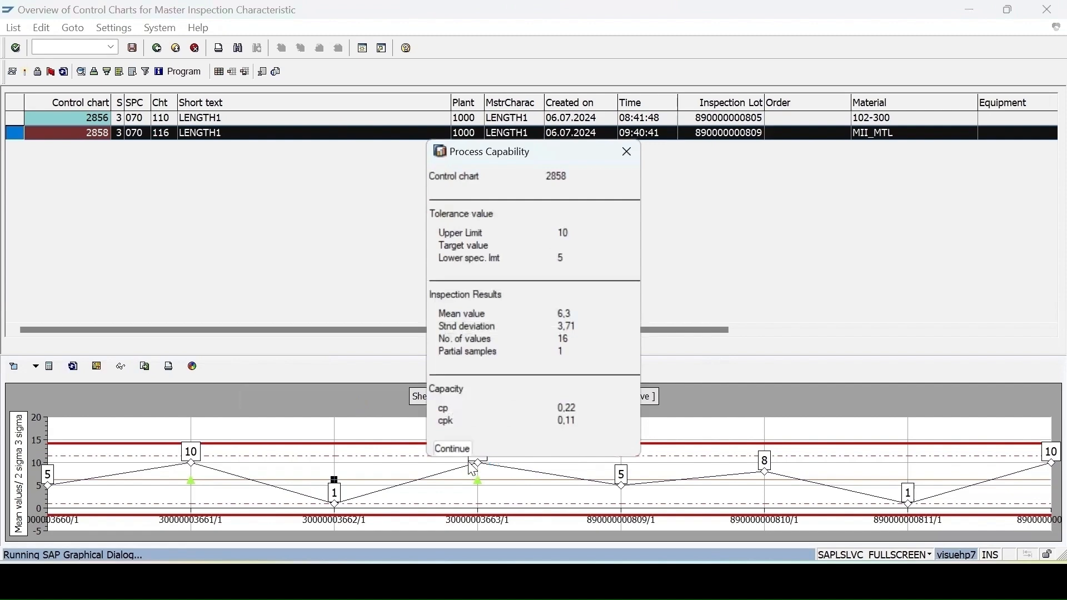
# Step: Replace LENGTH1 with GENCONDI via F4 search, list its control charts and check process capability
pyautogui.click(158, 49)
pyautogui.press('Tab')
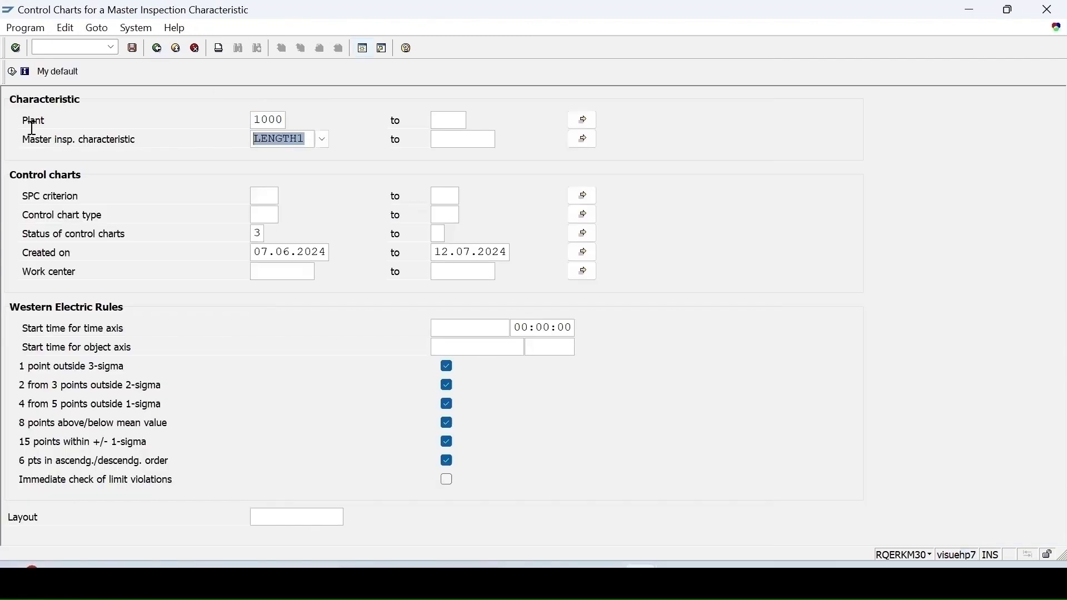
pyautogui.press('BackSpace')
pyautogui.click(322, 139)
pyautogui.click(410, 149)
pyautogui.write('ge3')
pyautogui.write('*')
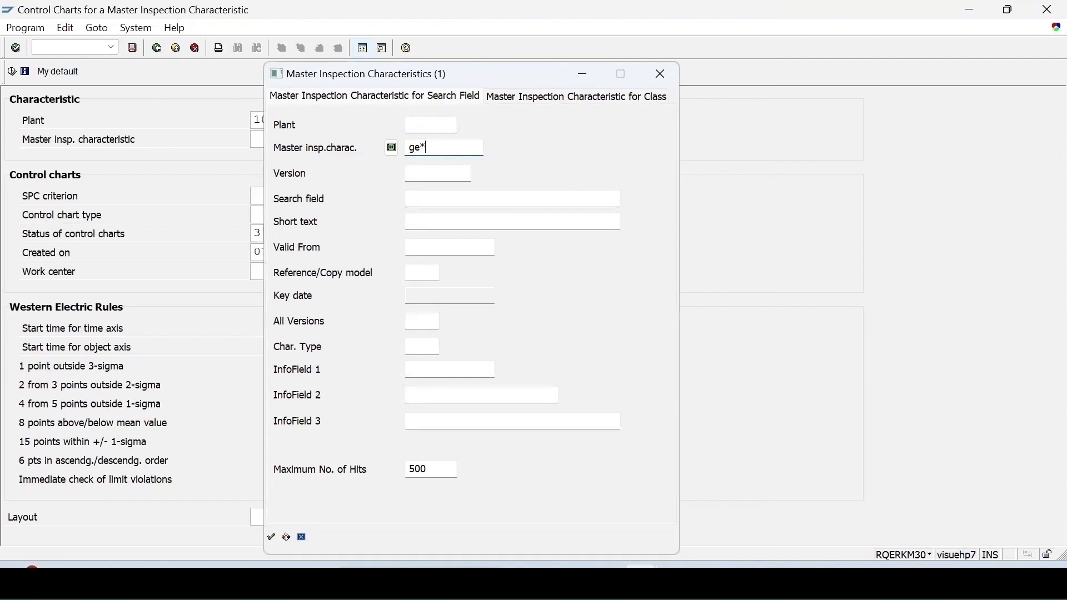
pyautogui.press('Return')
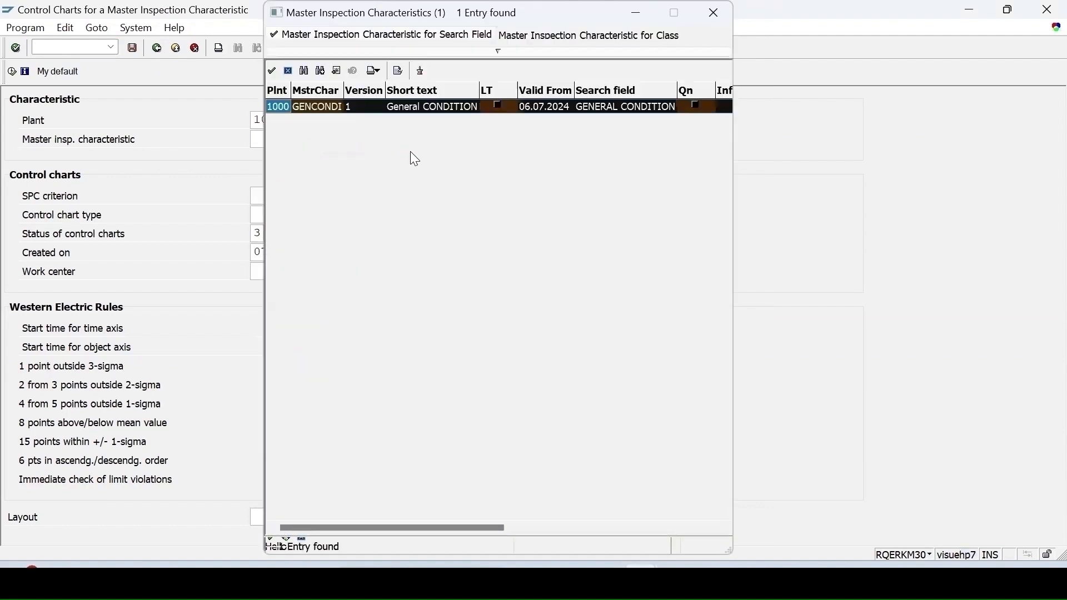
pyautogui.doubleClick(328, 109)
pyautogui.click(11, 72)
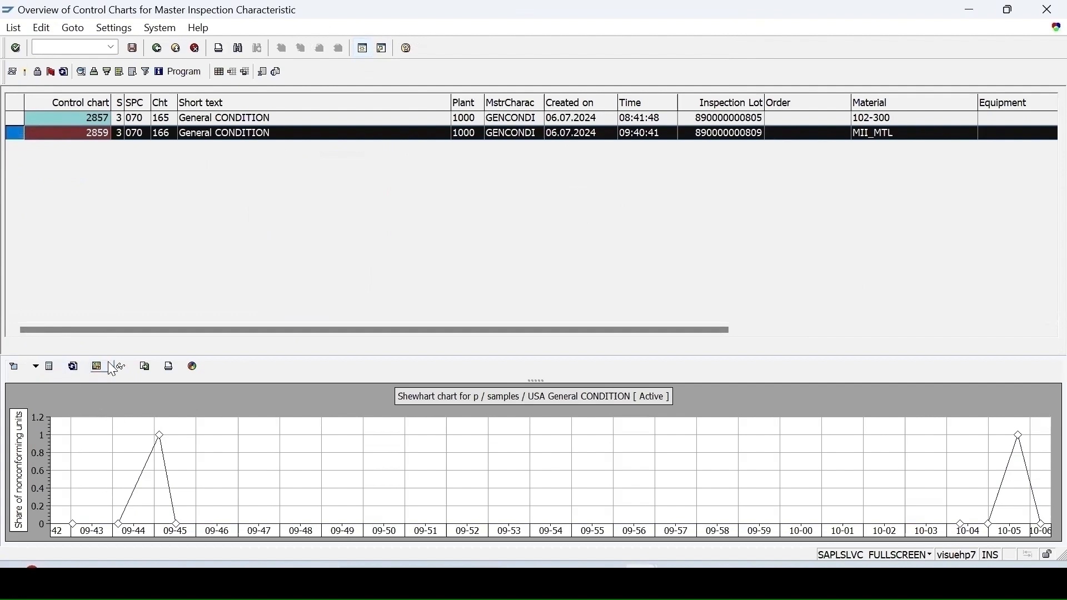
pyautogui.click(121, 367)
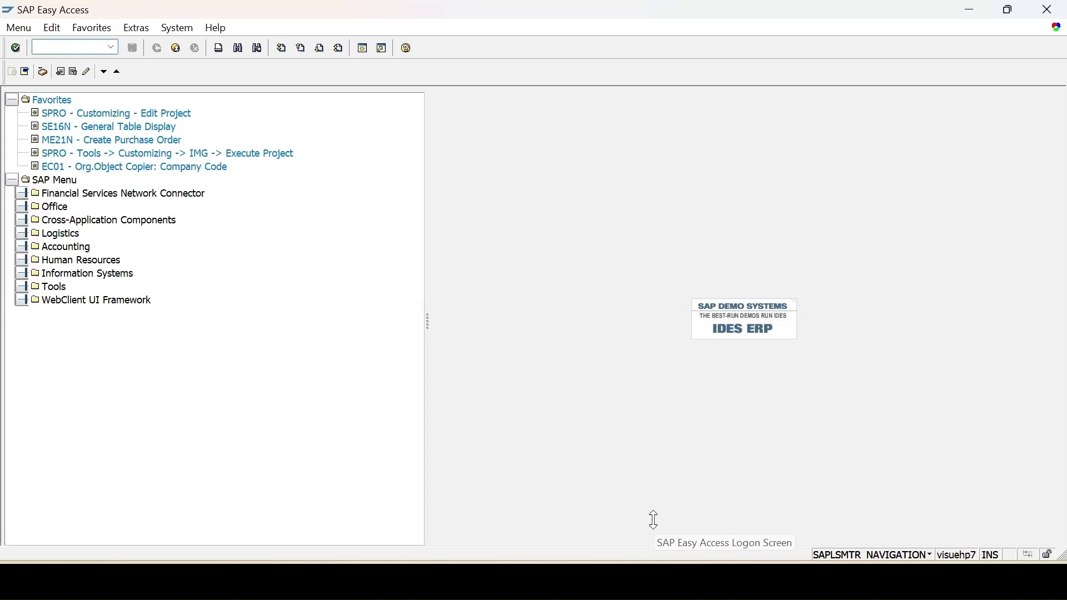
# Step: Open the Quality Management IMG with QCC0 and search it for 'control char'
pyautogui.write('qcc0')
pyautogui.press('Return')
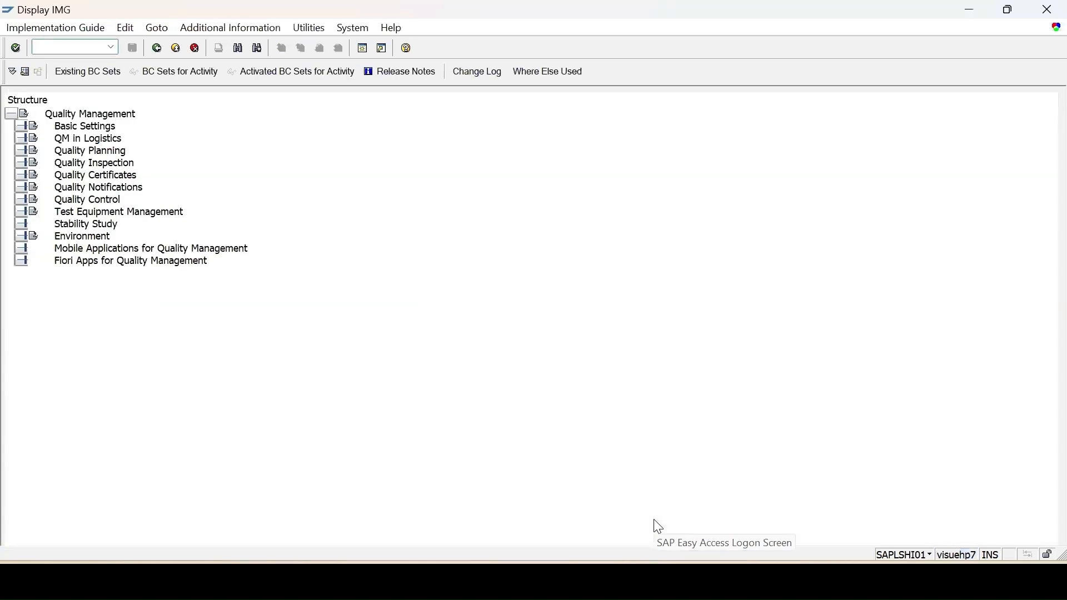
pyautogui.hotkey('ctrl', 'f')
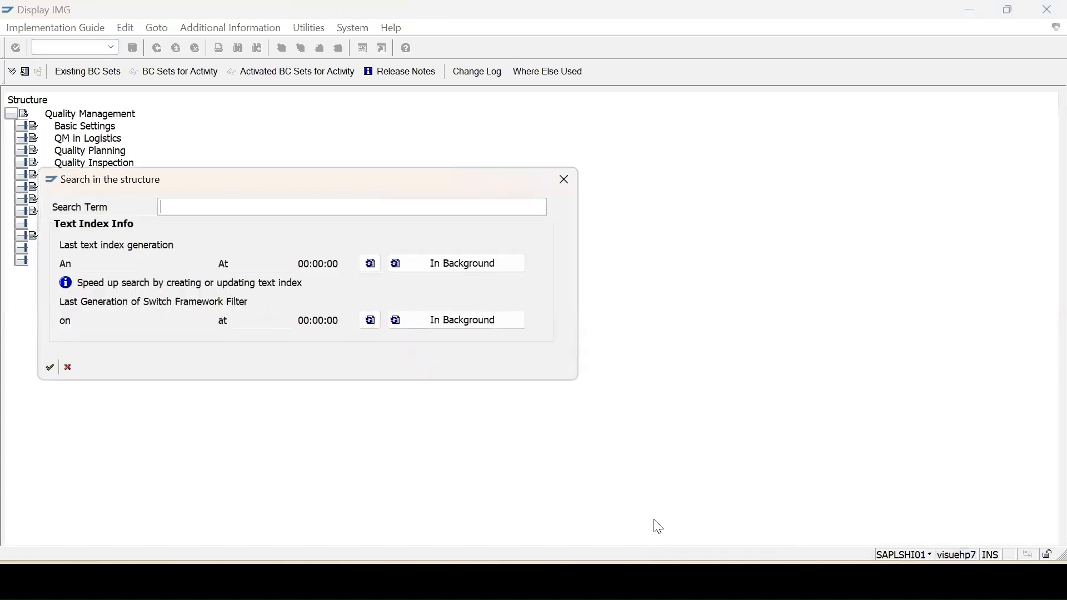
pyautogui.write('control char')
pyautogui.press('Return')
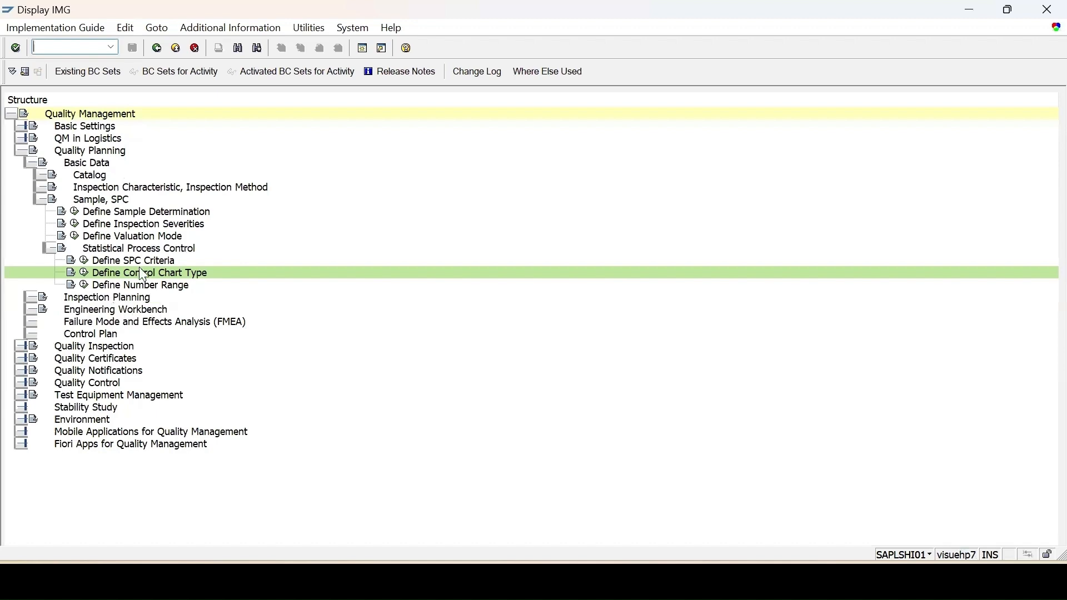
# Step: Review the 15 Define SPC Criteria settings, then open Change Inspection Plan in a new session
pyautogui.click(83, 261)
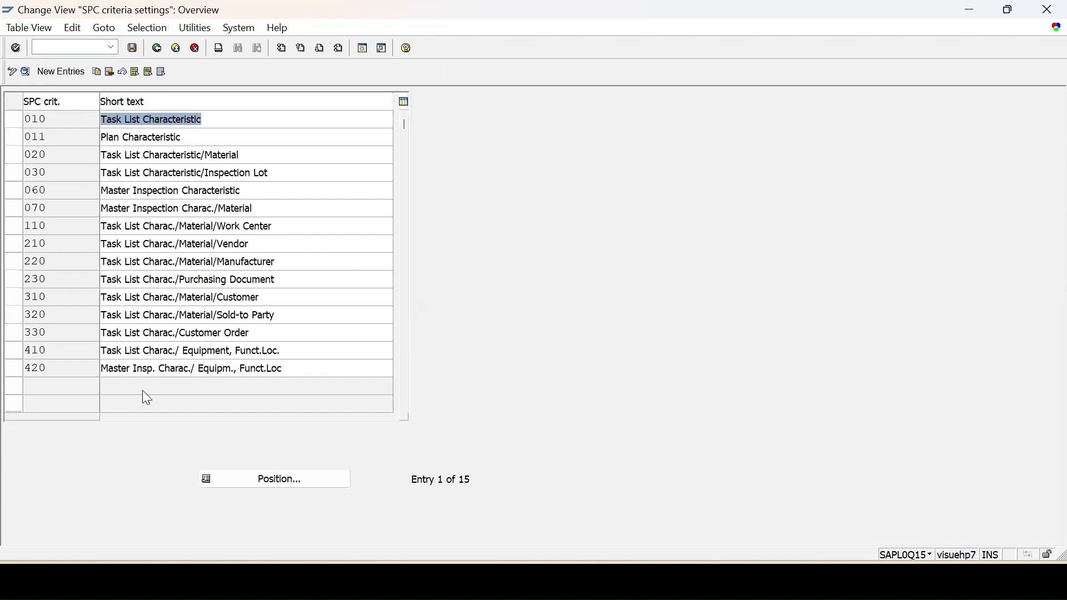
pyautogui.click(360, 49)
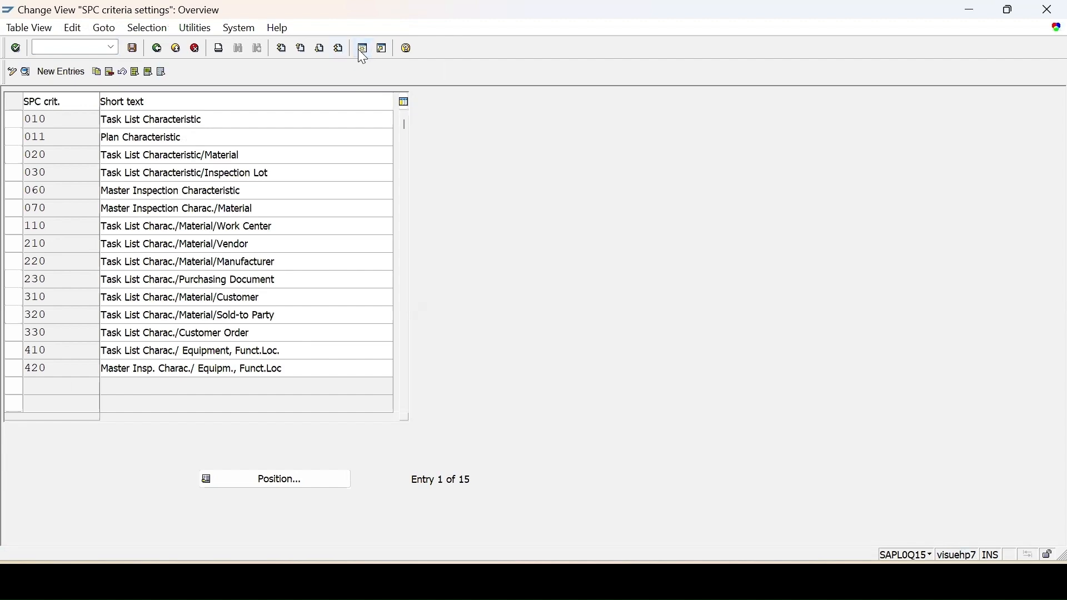
pyautogui.write('q')
pyautogui.press('Return')
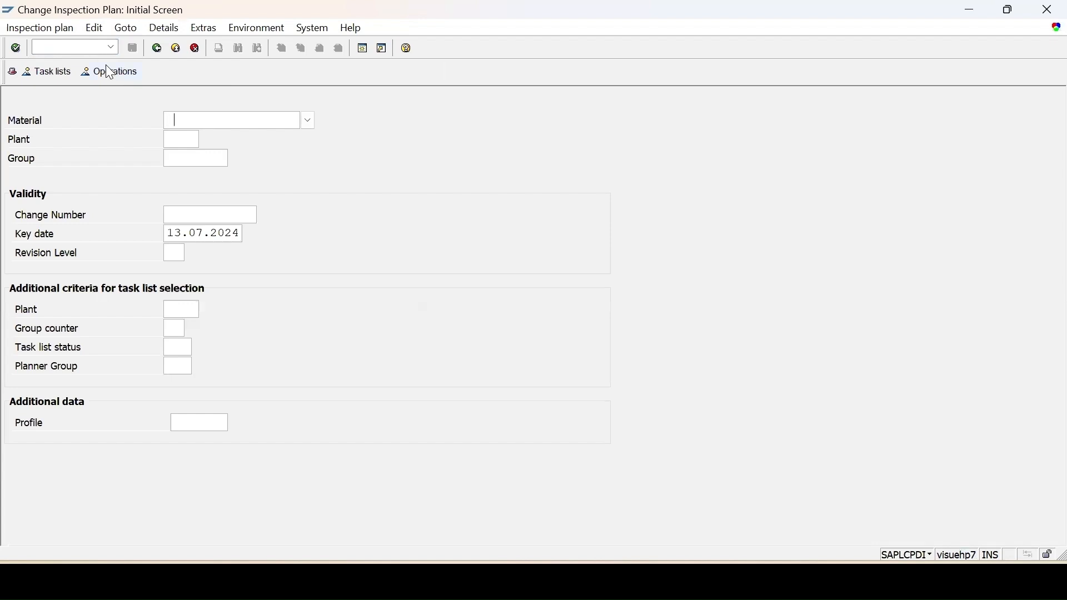
# Step: Enter material MII_MTL and plant 1000 on the Change Inspection Plan screen
pyautogui.press('BackSpace')
pyautogui.click(184, 137)
pyautogui.click(181, 138)
pyautogui.write('1000')
pyautogui.press('Return')
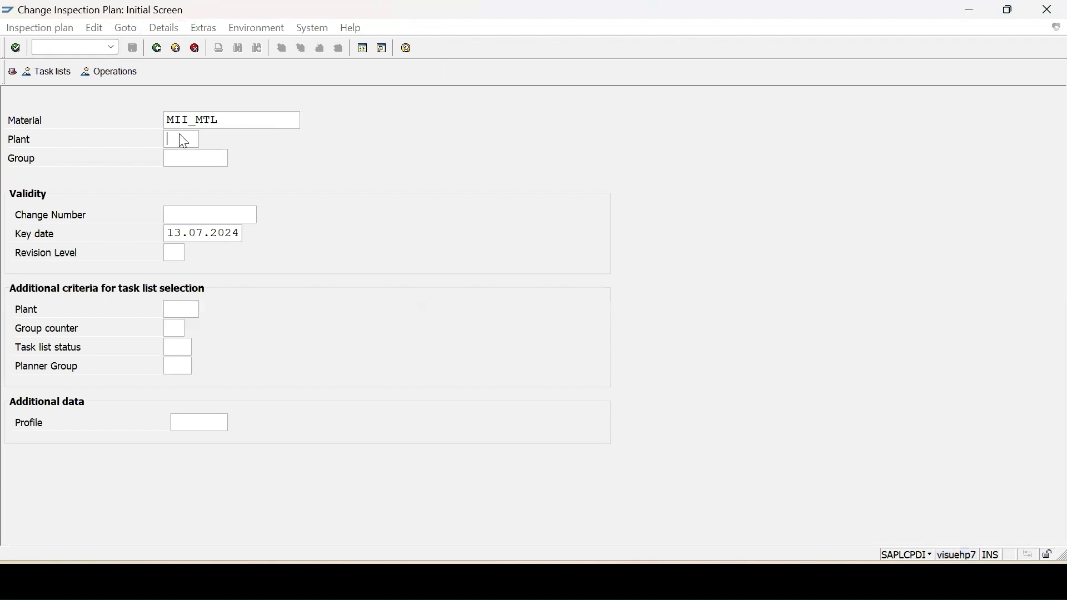
# Step: Drill into task list 8, operation 0010, and check characteristic 10's SPC criterion options
pyautogui.doubleClick(95, 210)
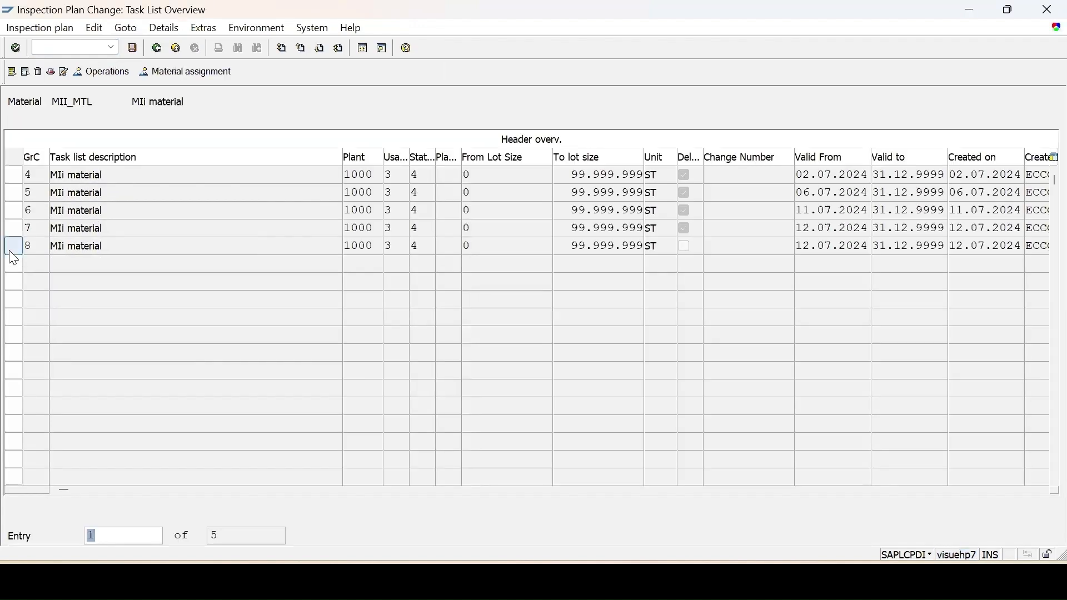
pyautogui.click(14, 248)
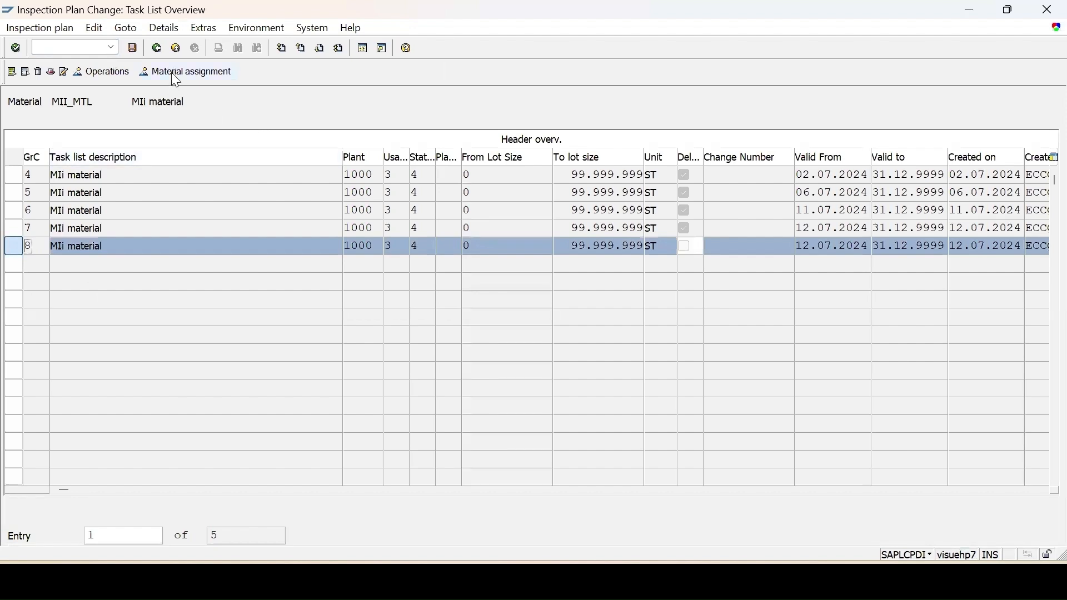
pyautogui.click(91, 72)
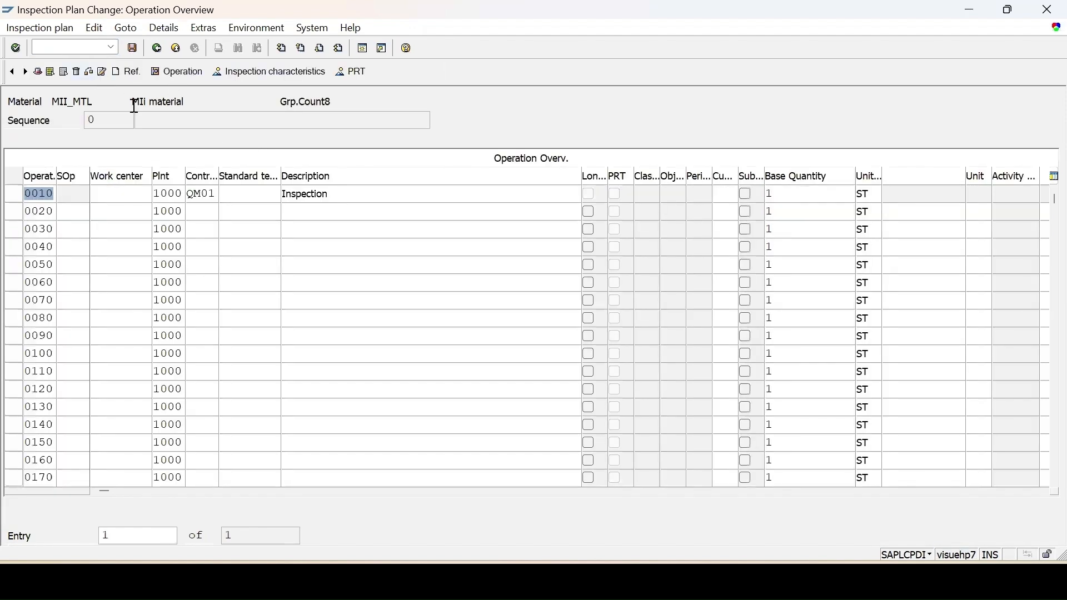
pyautogui.click(12, 194)
pyautogui.click(269, 74)
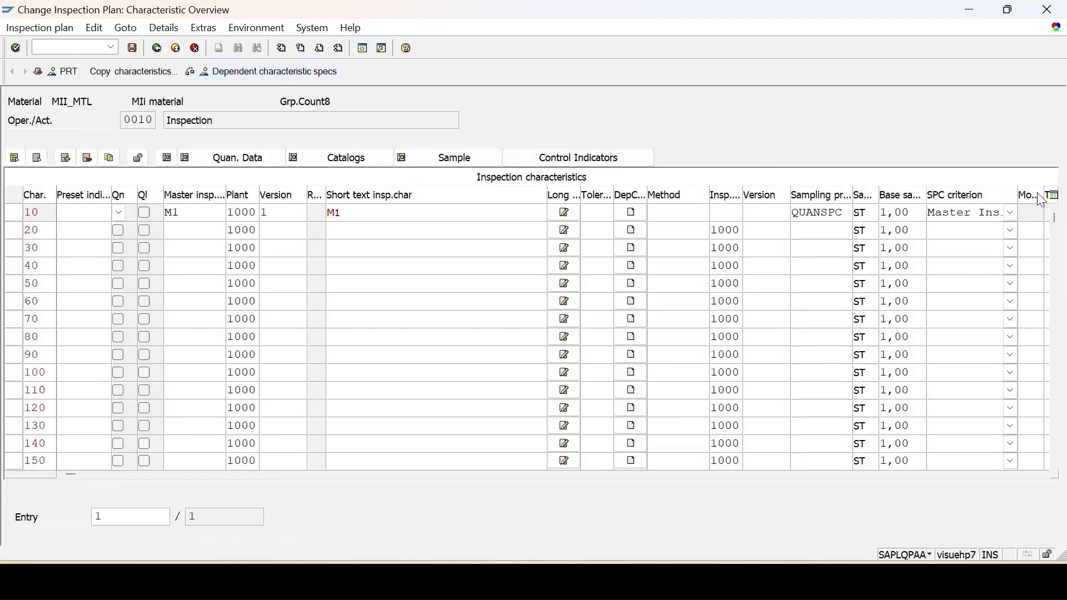
pyautogui.click(958, 218)
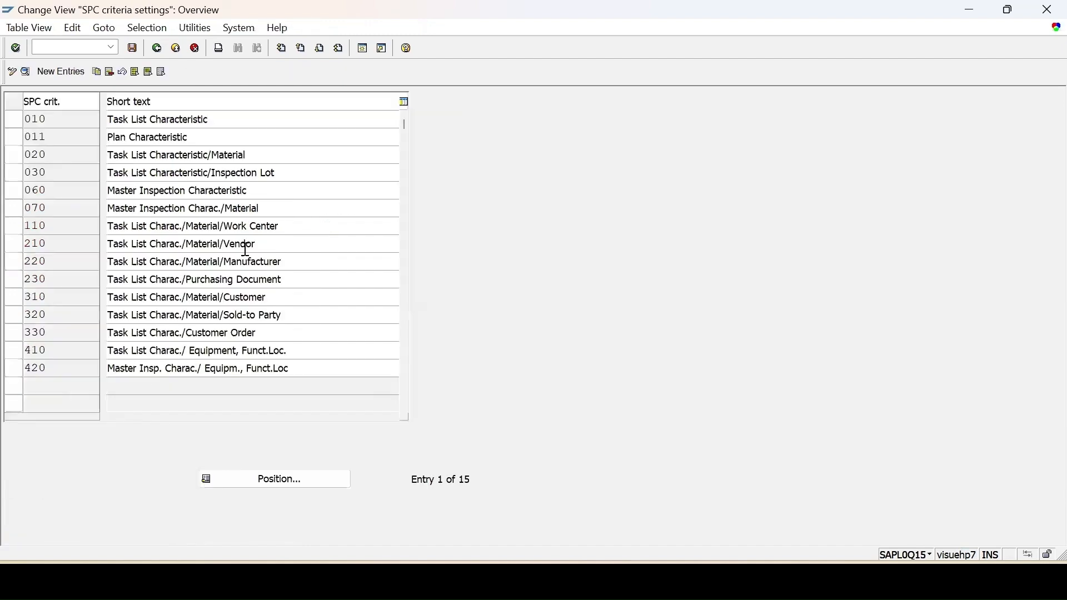
# Step: Open Define Control Chart Type and show the details of chart type 110 (Shewhart X-bar)
pyautogui.click(157, 49)
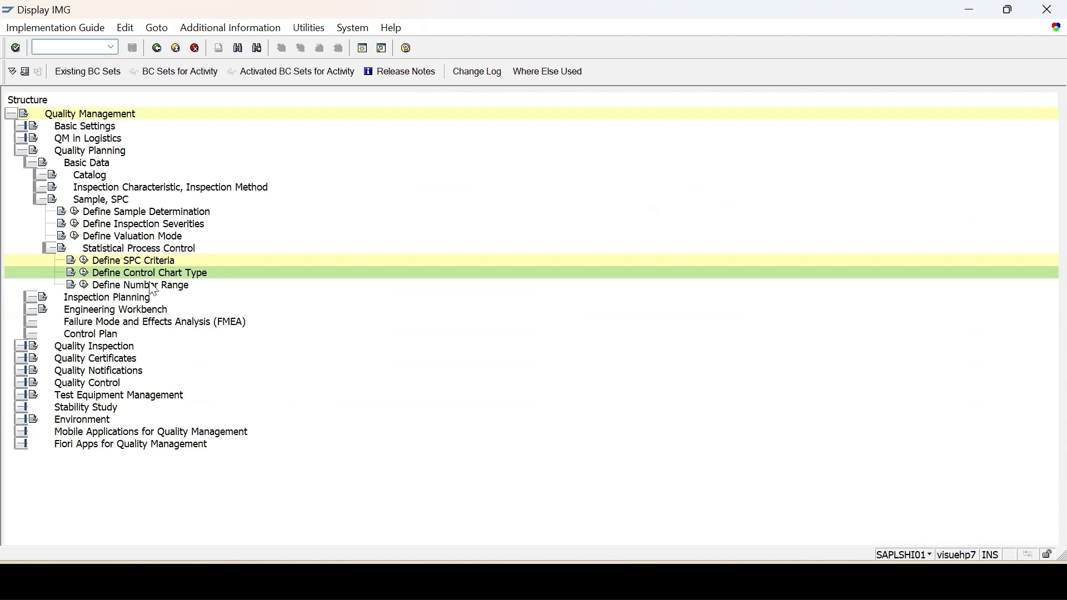
pyautogui.click(85, 273)
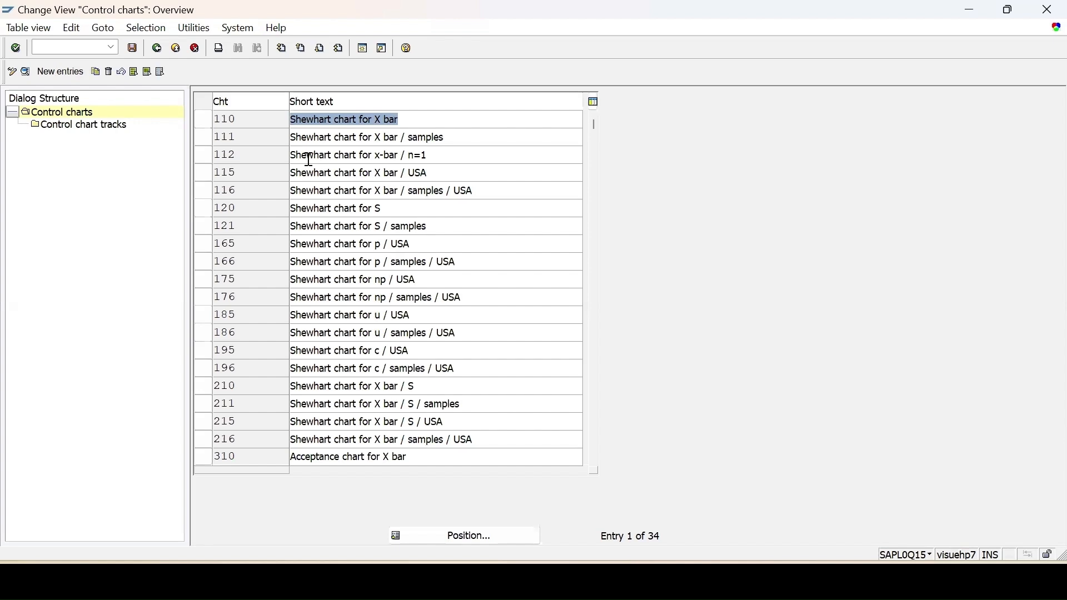
pyautogui.doubleClick(326, 119)
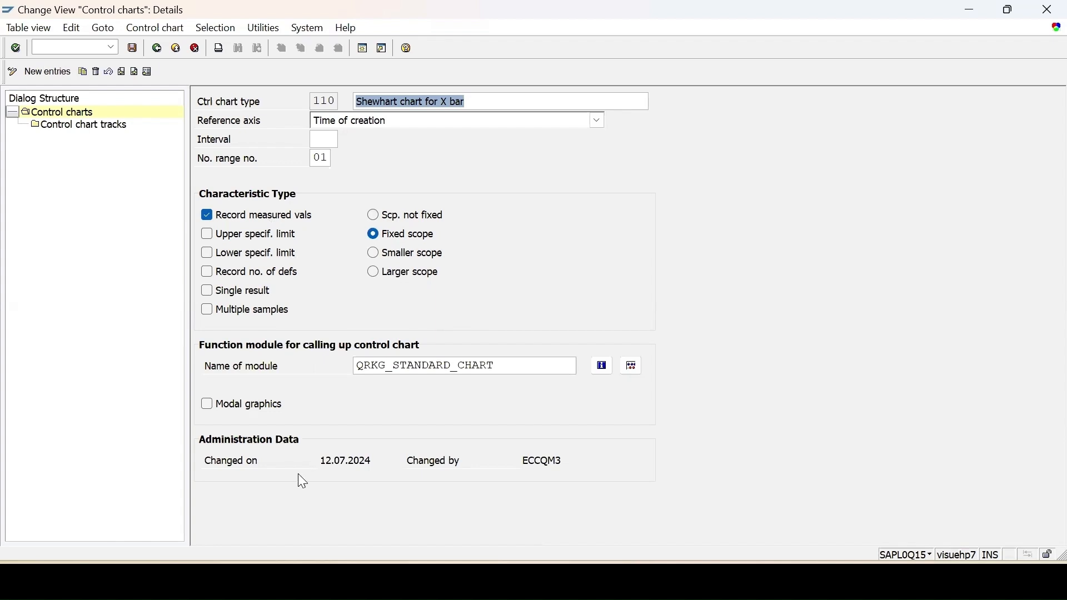
# Step: Review chart 110's Mean values track, keeping spec limits on Always show limits
pyautogui.doubleClick(93, 130)
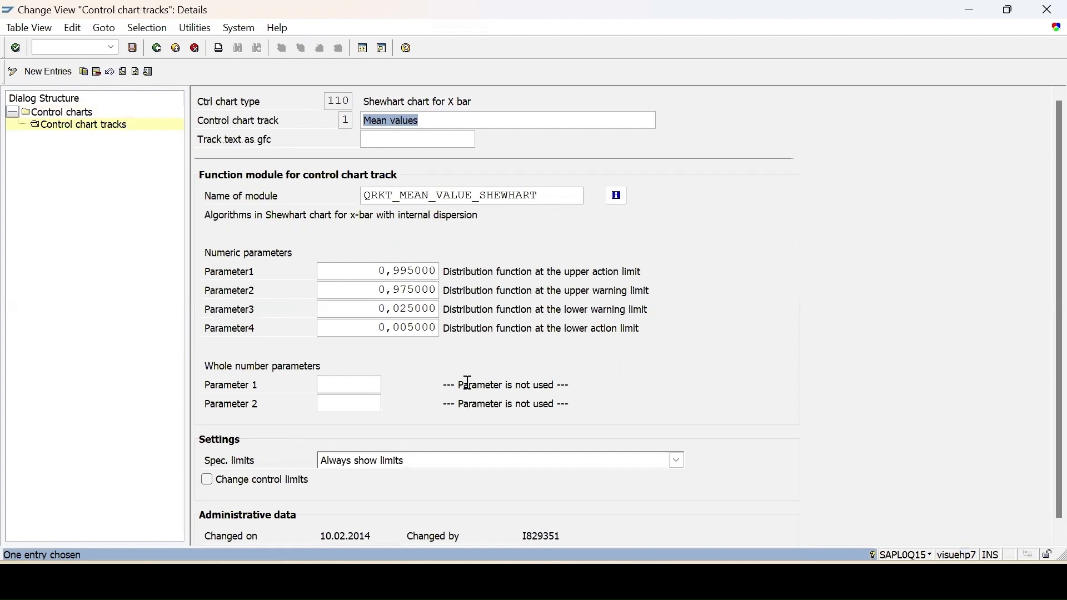
pyautogui.scroll(-1, 469, 382)
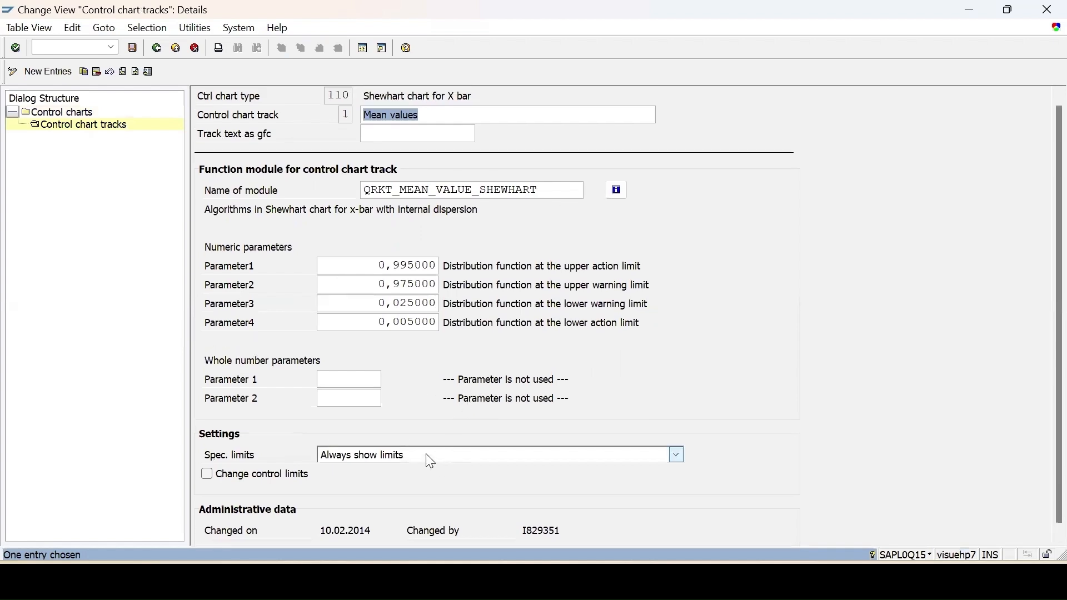
pyautogui.click(429, 461)
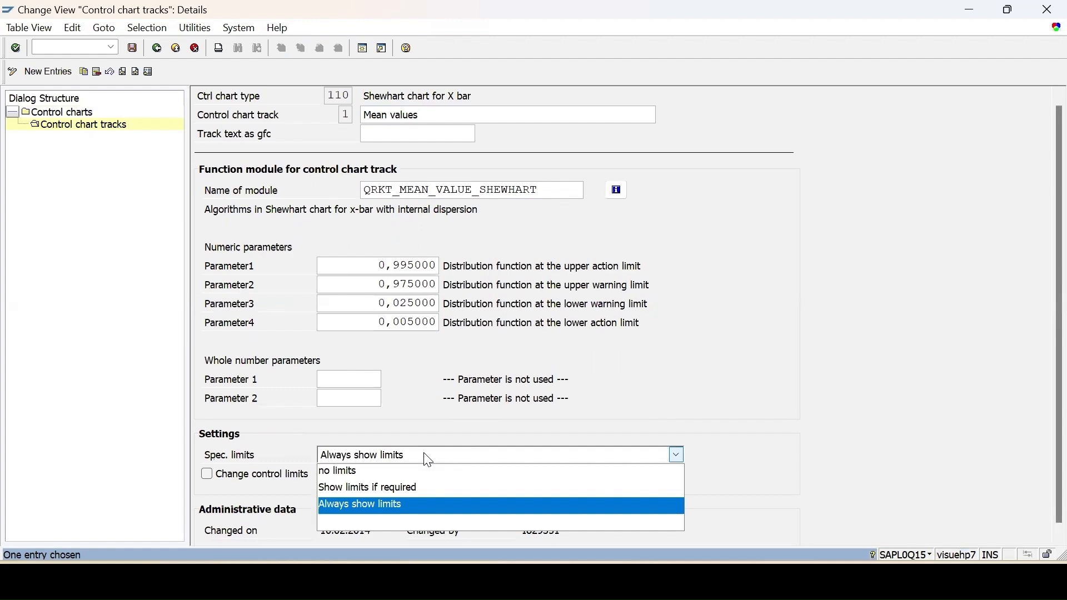
pyautogui.click(429, 461)
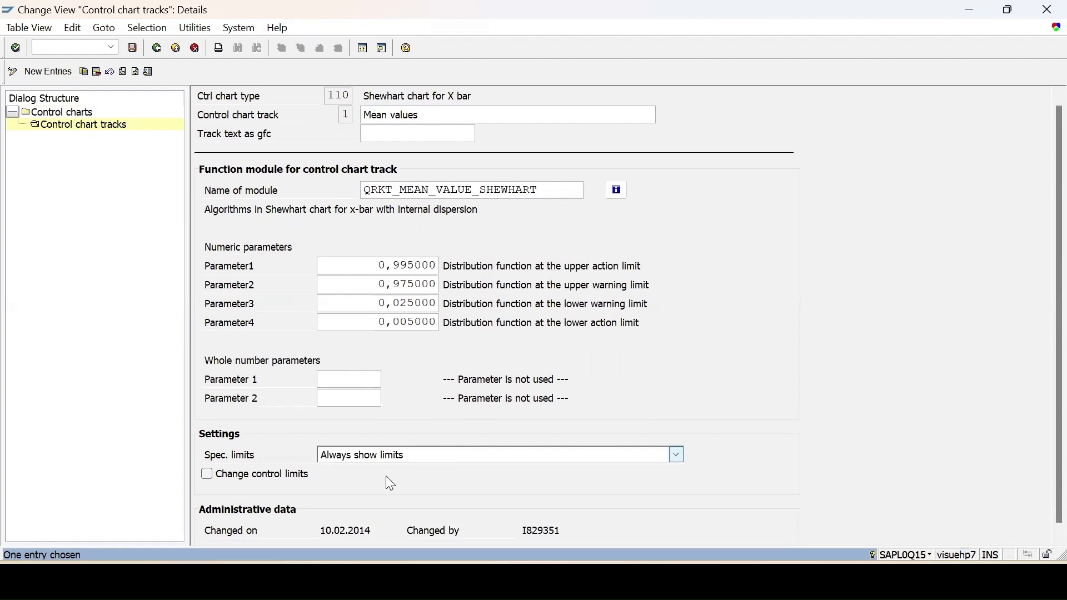
pyautogui.click(158, 49)
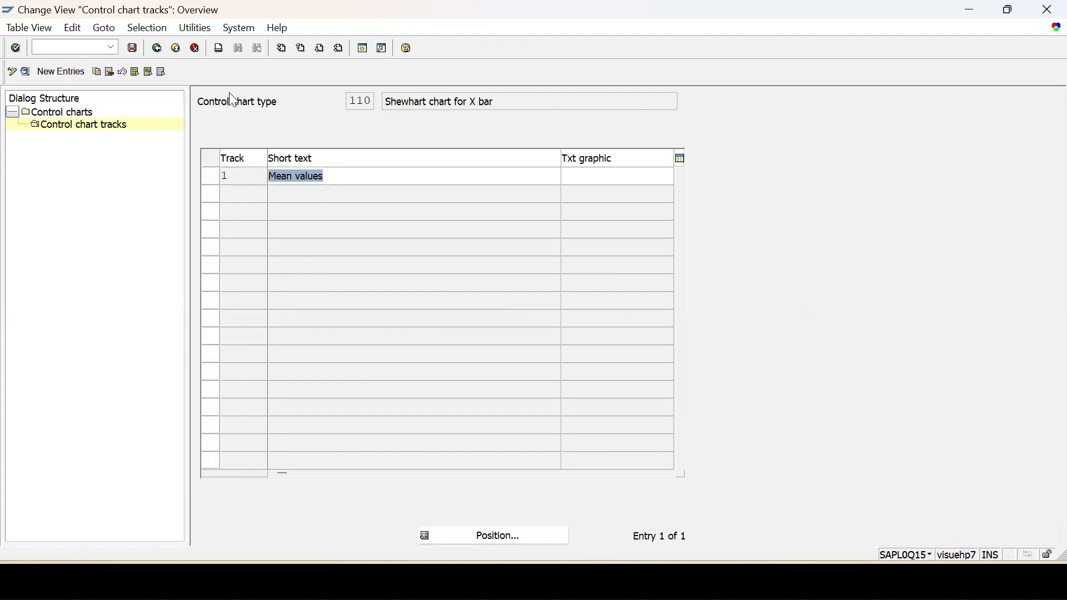
pyautogui.doubleClick(89, 115)
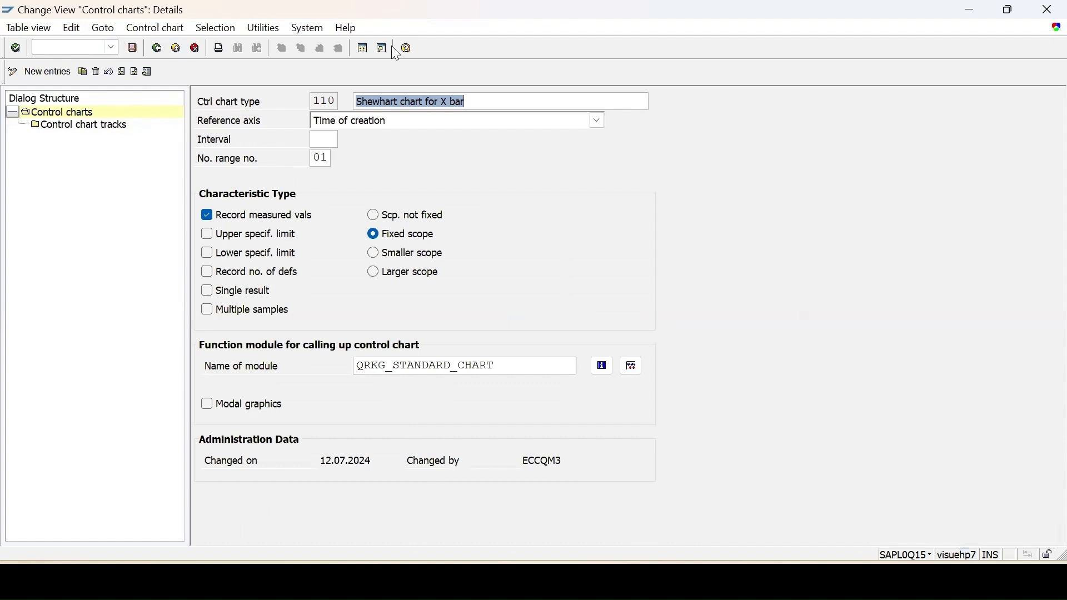
pyautogui.click(364, 49)
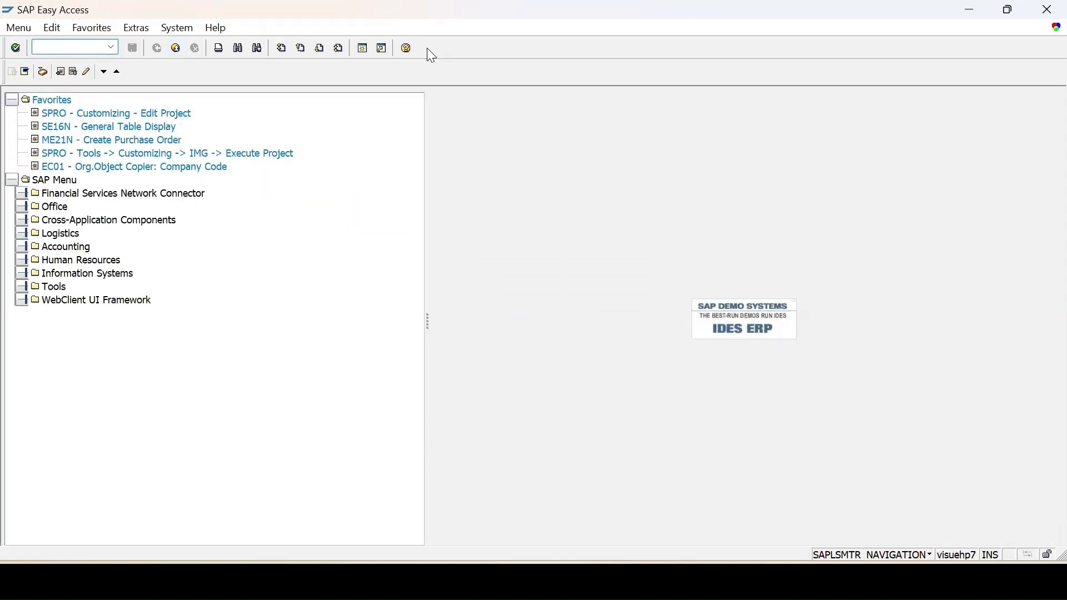
pyautogui.write('qdv2')
pyautogui.press('Return')
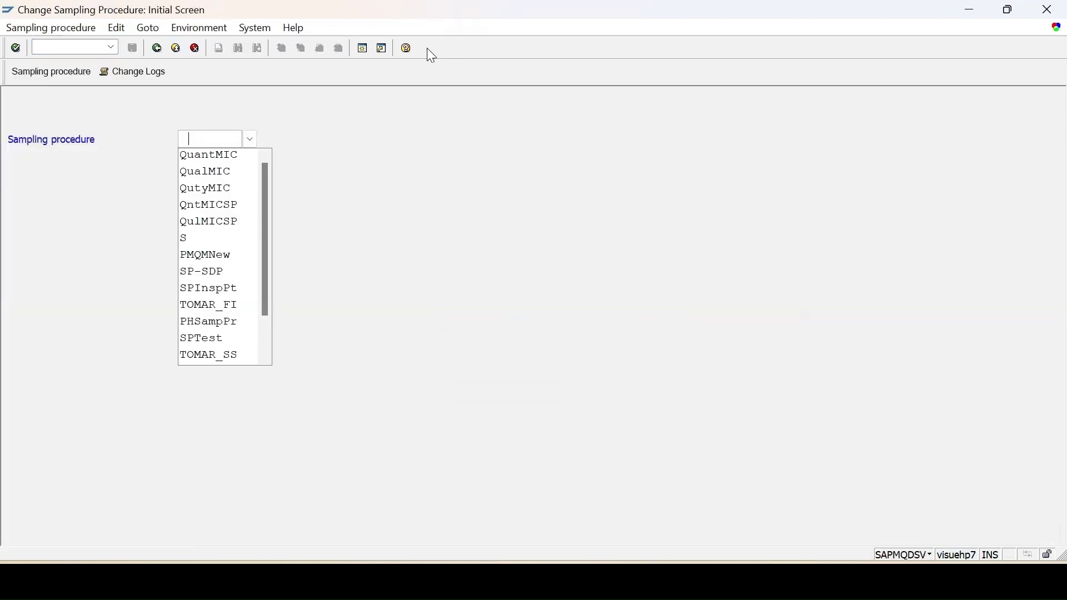
pyautogui.click(226, 154)
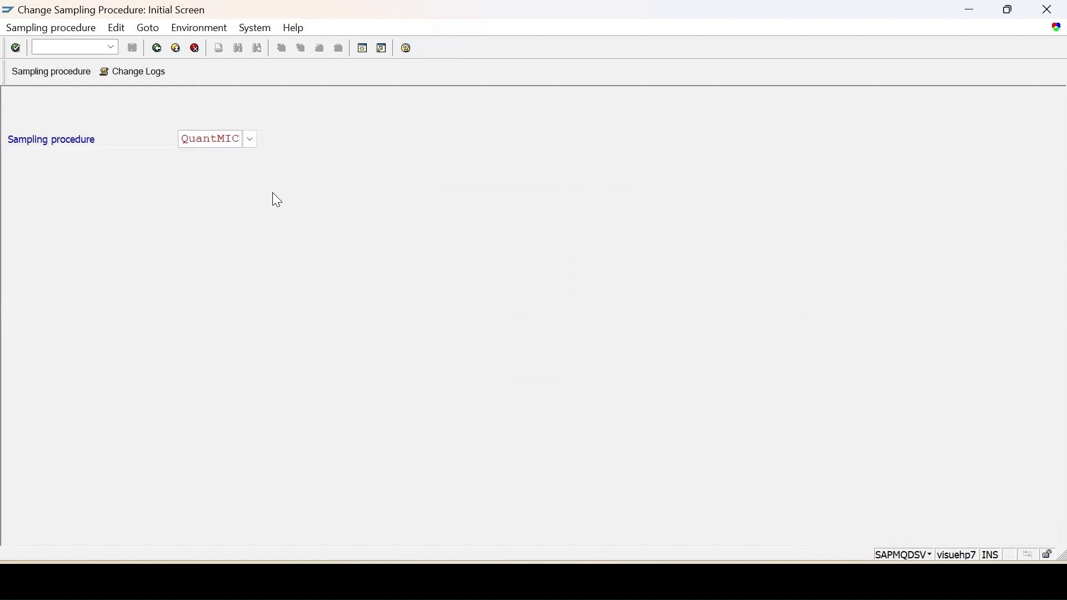
pyautogui.press('Return')
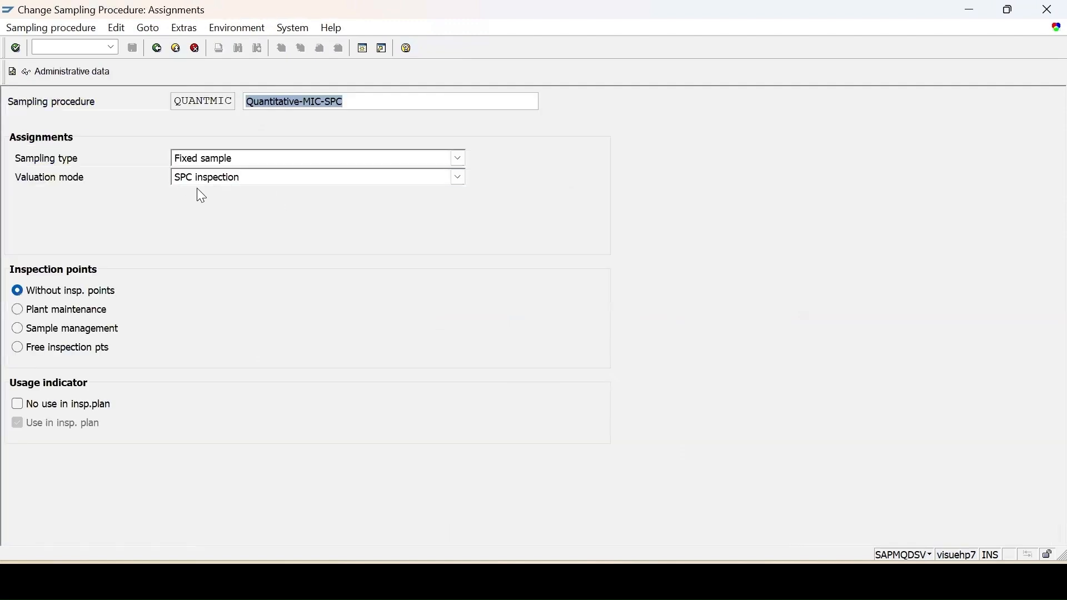
pyautogui.press('Return')
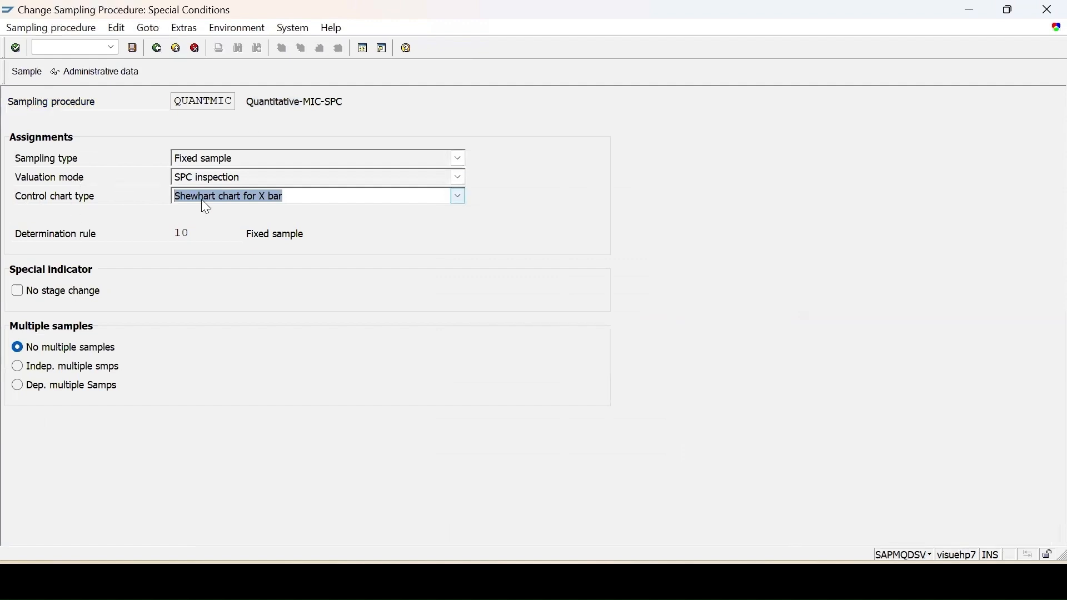
pyautogui.click(204, 198)
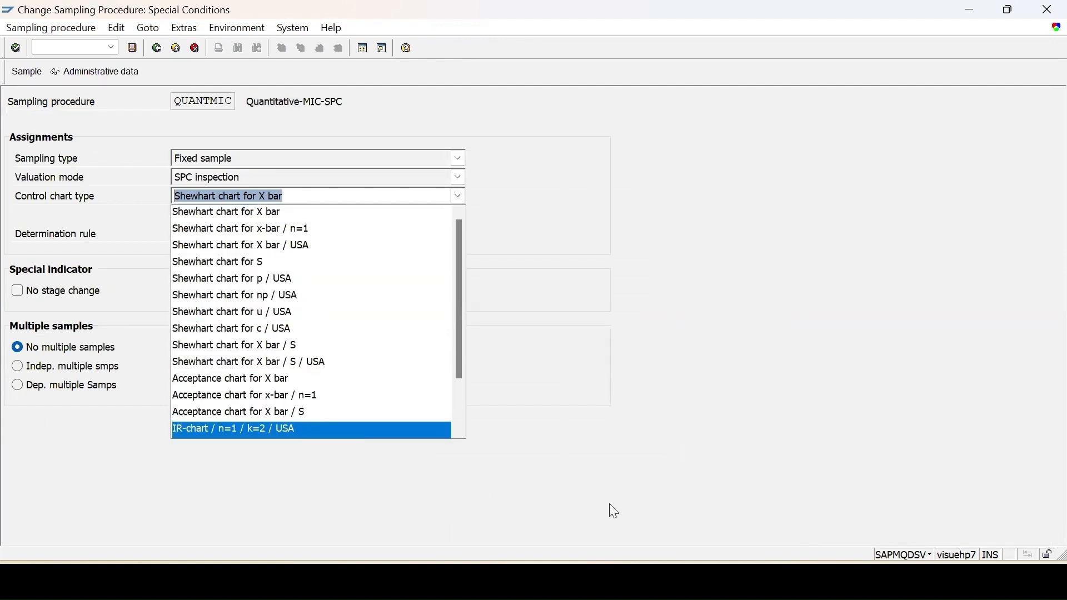
pyautogui.moveTo(642, 583)
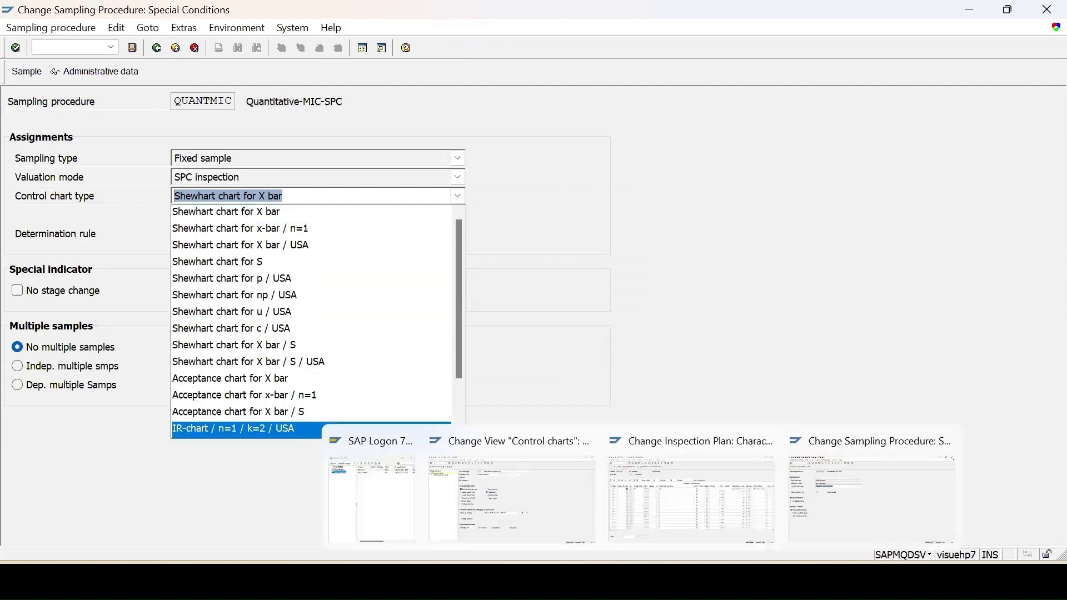
pyautogui.click(544, 518)
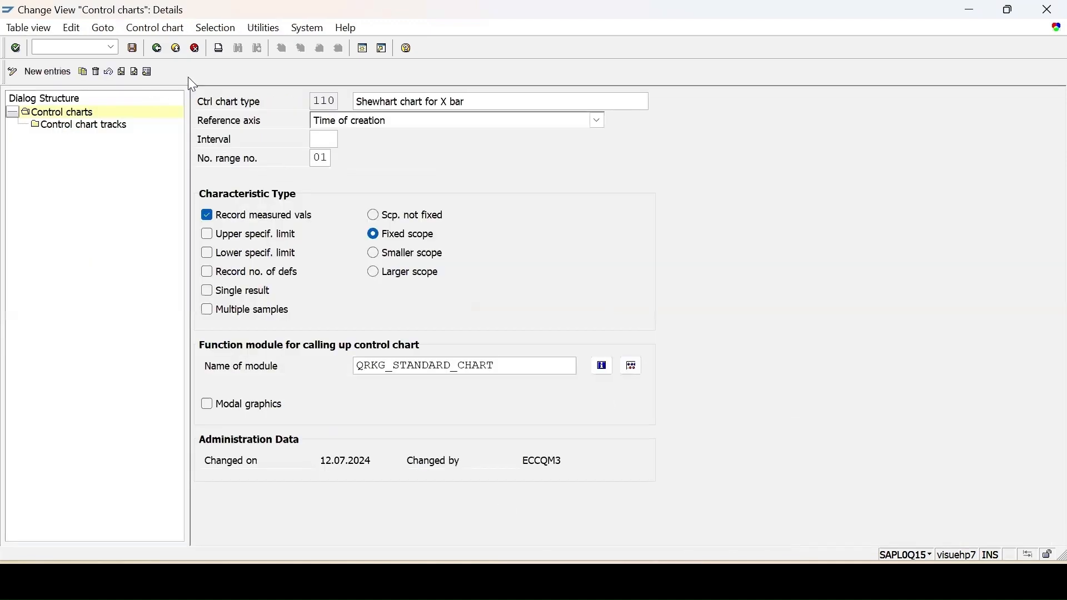
pyautogui.click(157, 48)
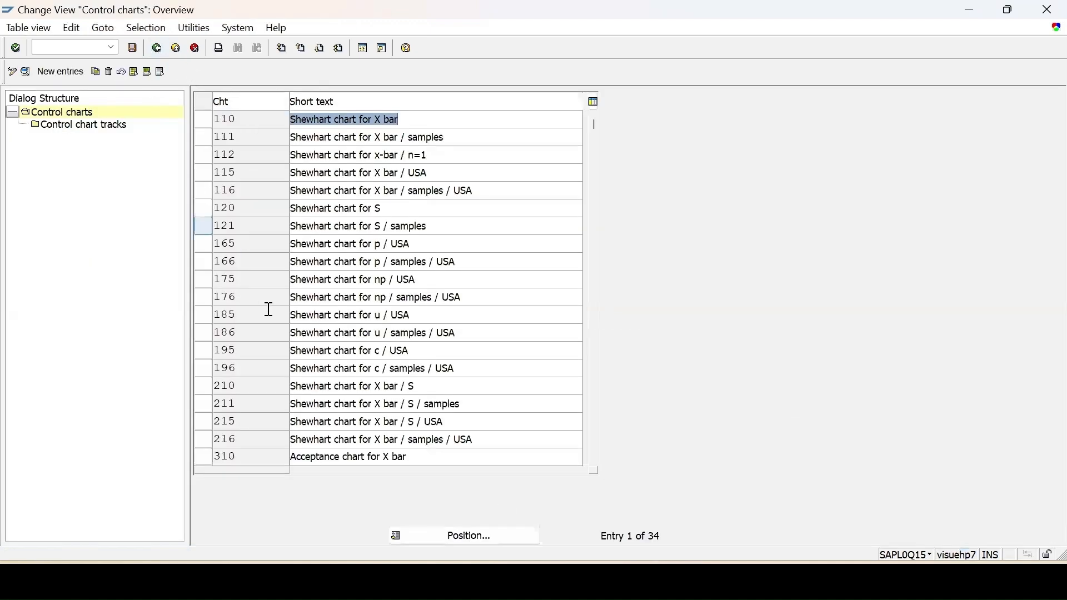
pyautogui.click(157, 49)
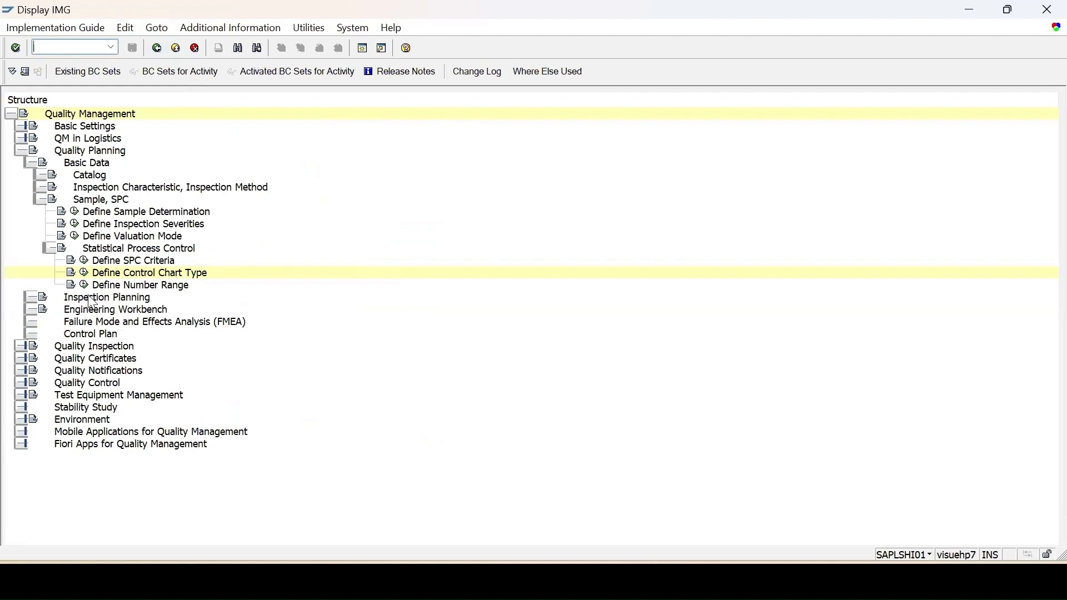
pyautogui.click(85, 286)
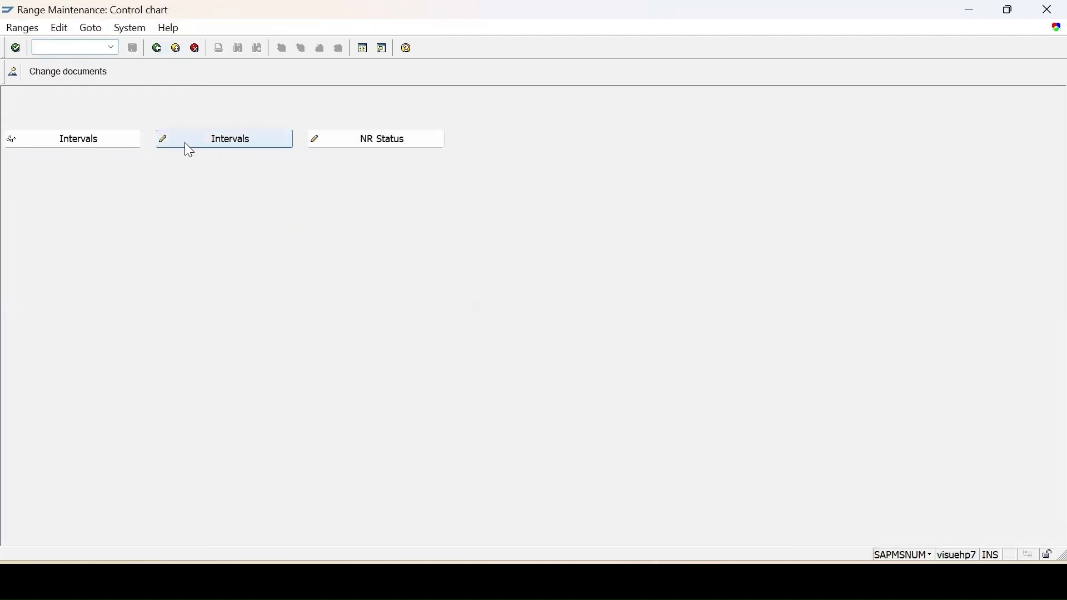
pyautogui.click(108, 143)
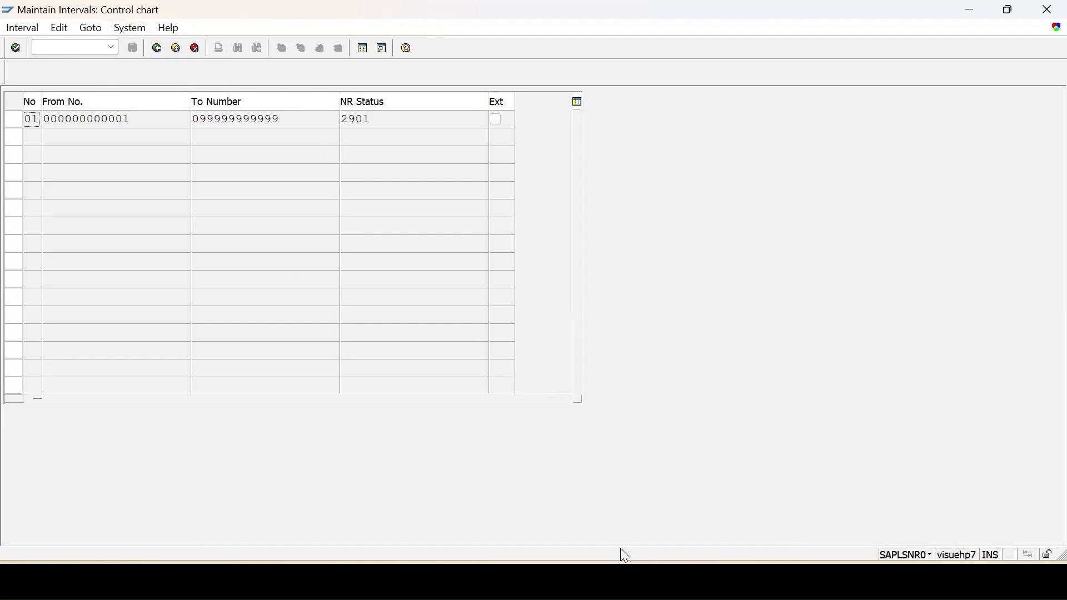
pyautogui.click(47, 47)
pyautogui.write('/nqgc3')
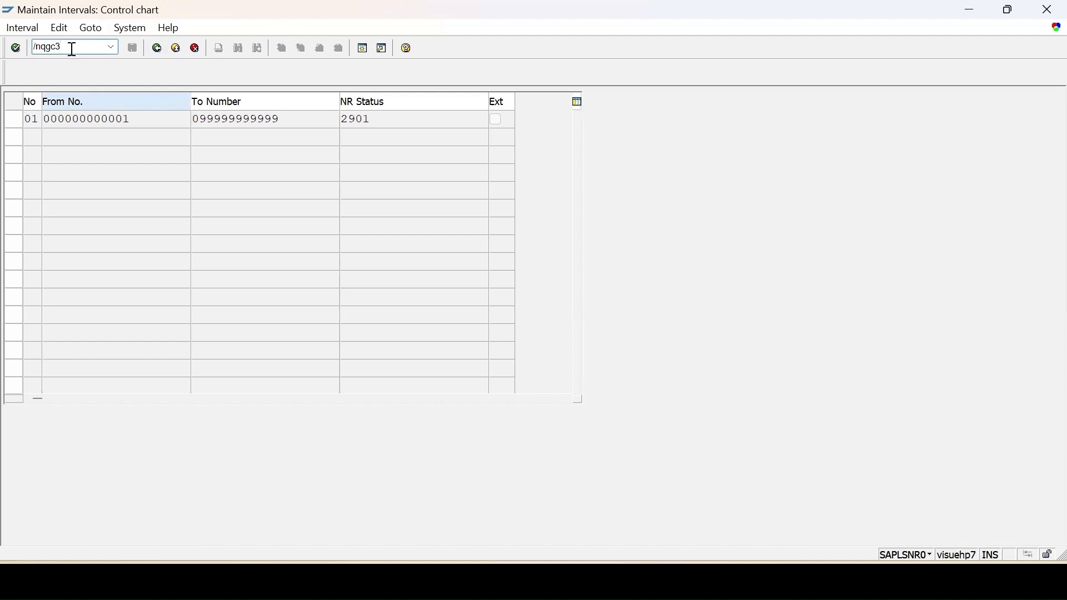
# Step: List control charts 2863 and 2865 for characteristic M1 in plant 1000 with QGC3
pyautogui.press('Return')
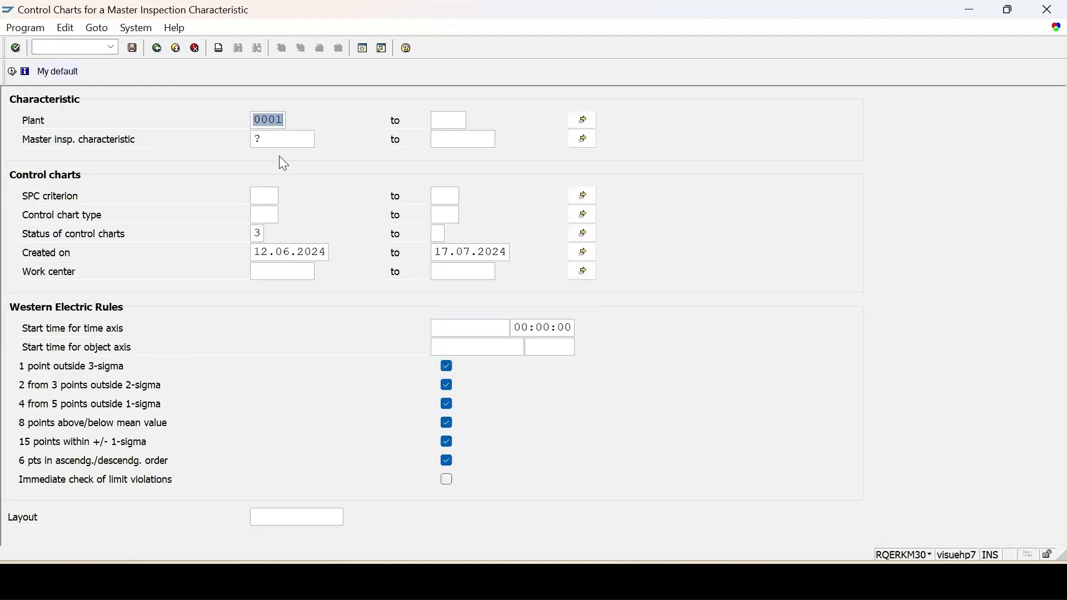
pyautogui.write('1000')
pyautogui.click(272, 133)
pyautogui.press('BackSpace')
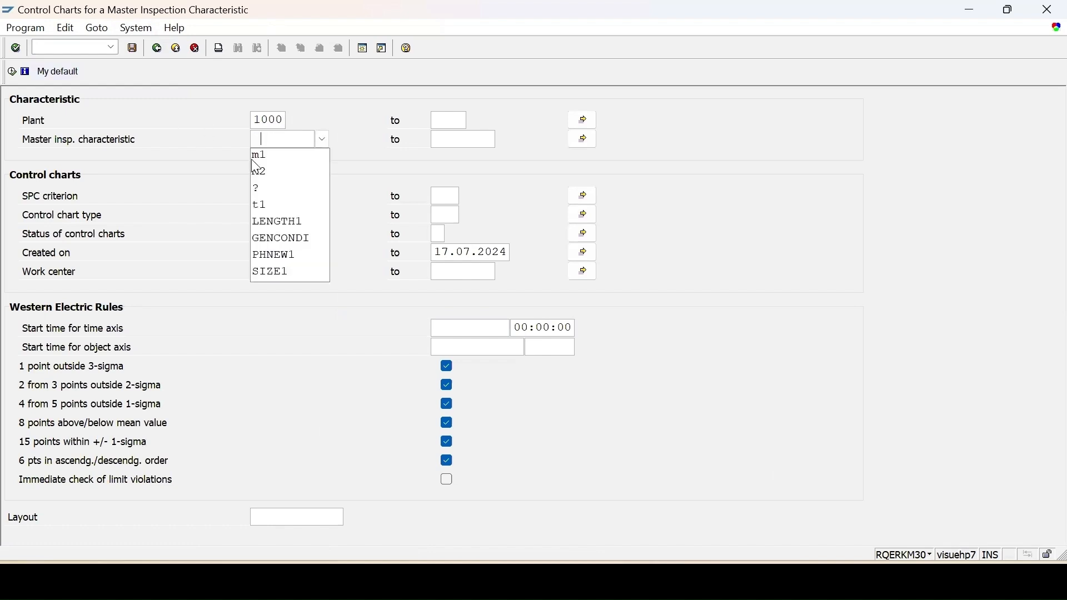
pyautogui.click(270, 164)
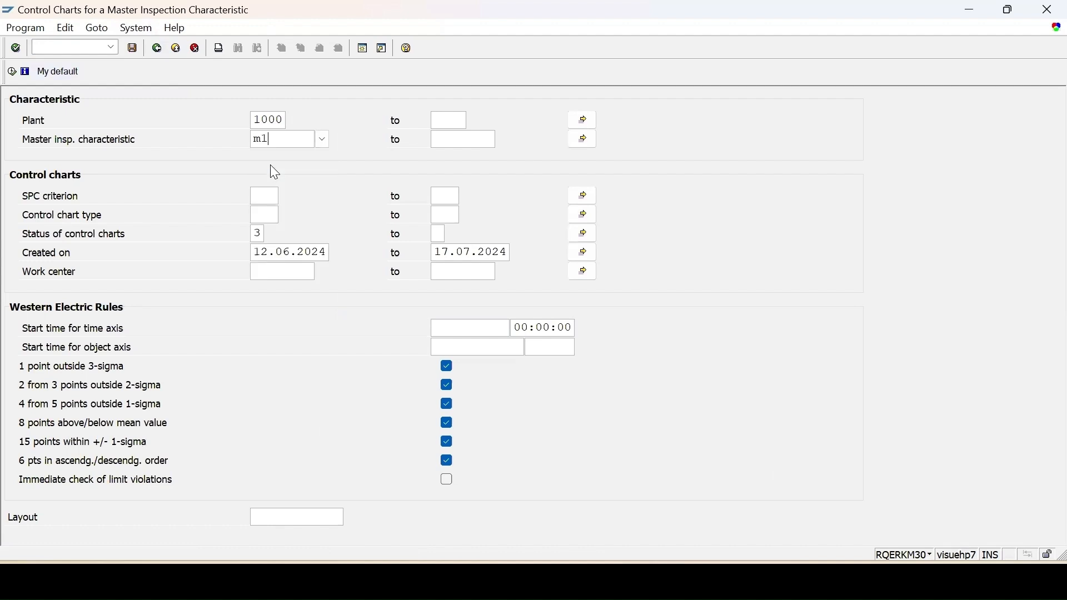
pyautogui.click(11, 72)
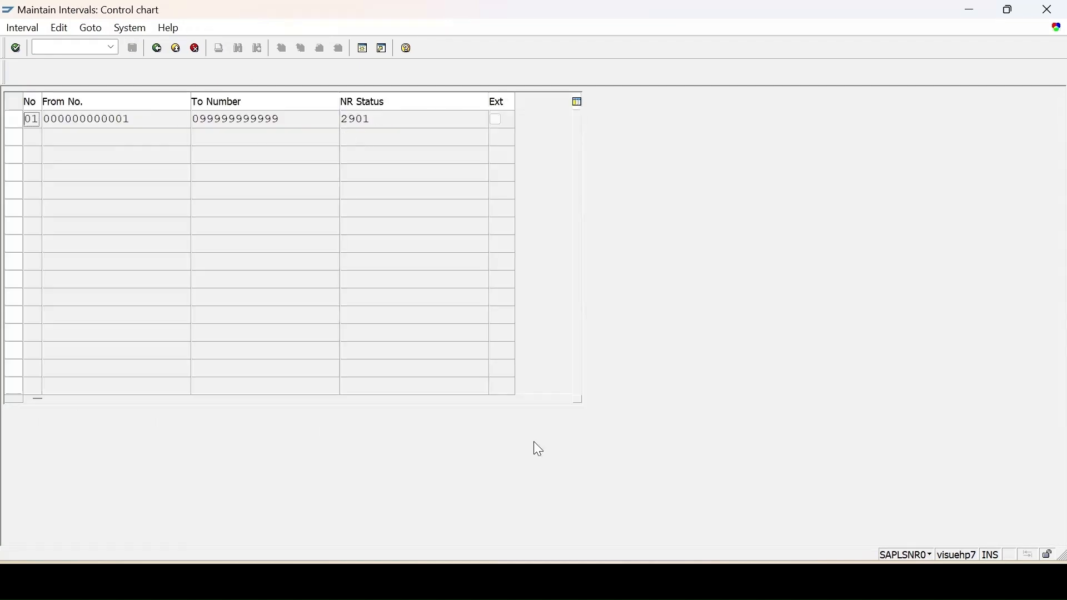
pyautogui.click(512, 492)
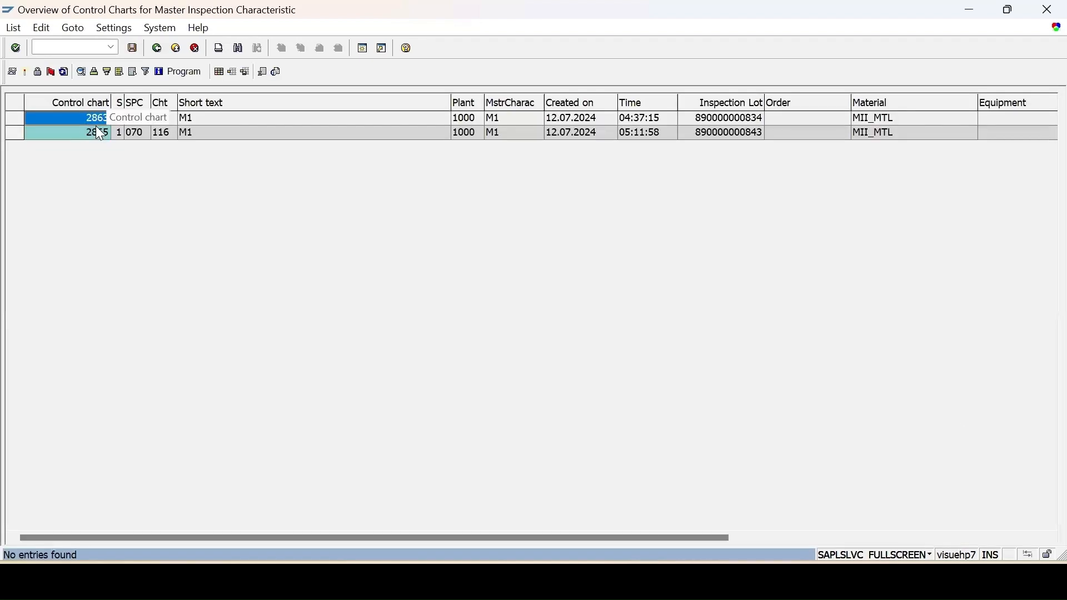